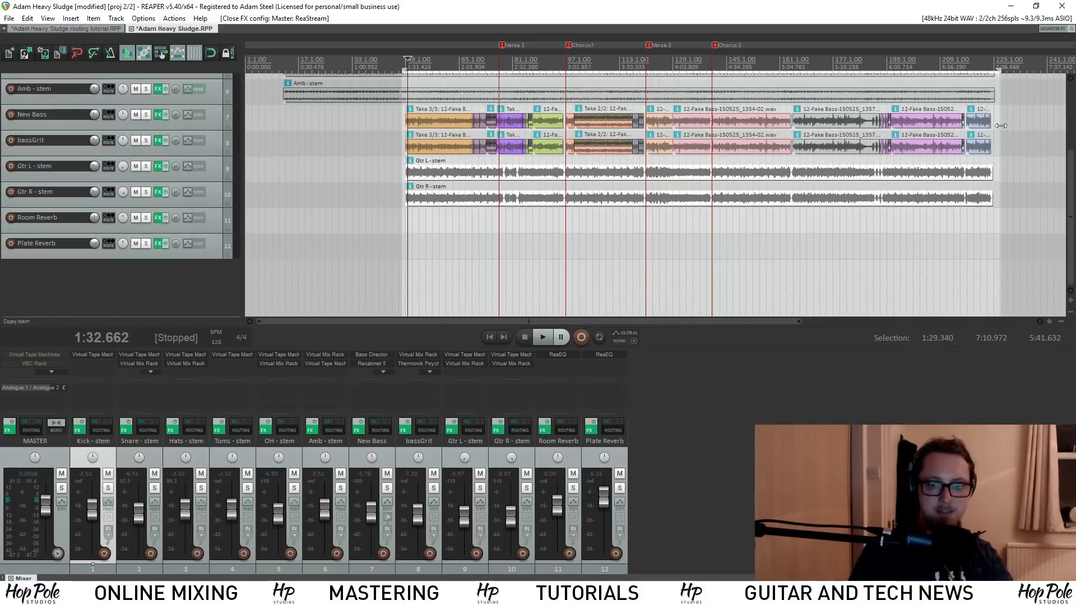
Place the edit cursor at about 2:07.650 and lower the master volume to about -4.07 dB
left_click_drag(1071, 201, 1073, 134)
scroll(1074, 135, "down", 3)
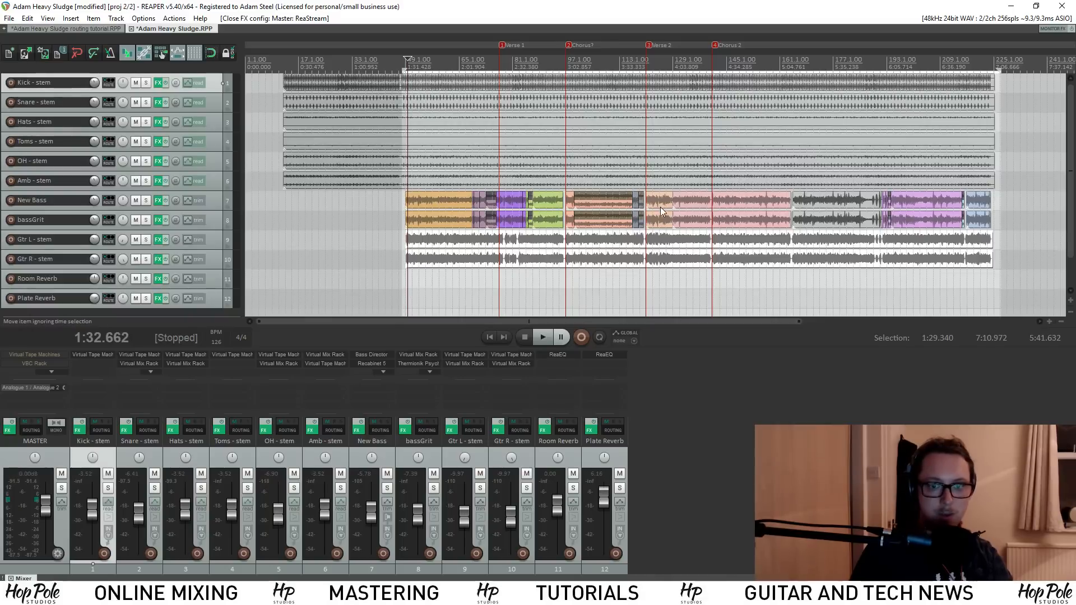
scroll(1044, 186, "up", 3)
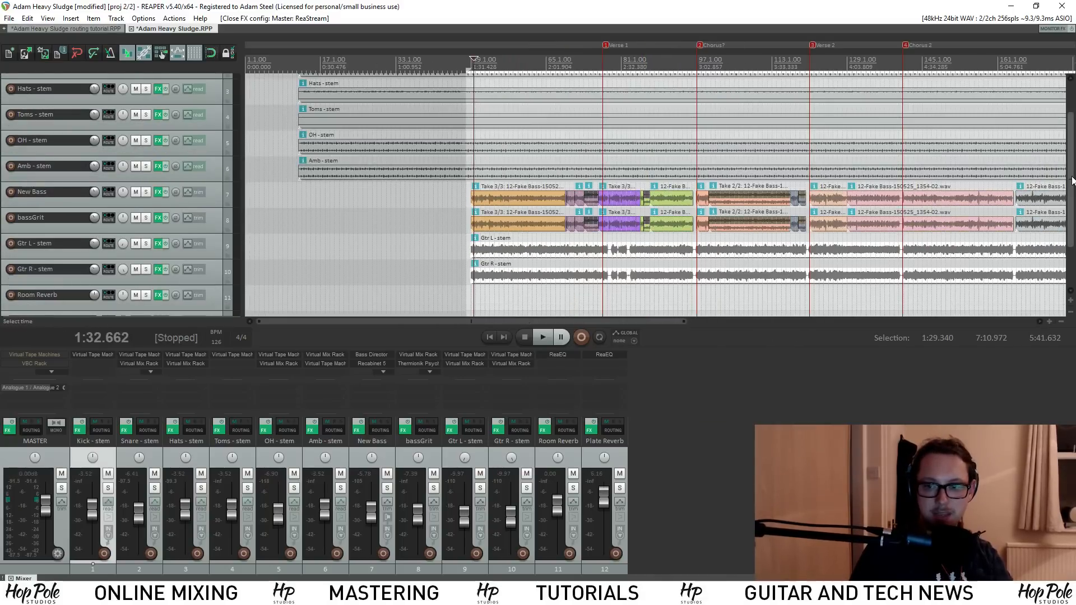
scroll(1044, 186, "down", 3)
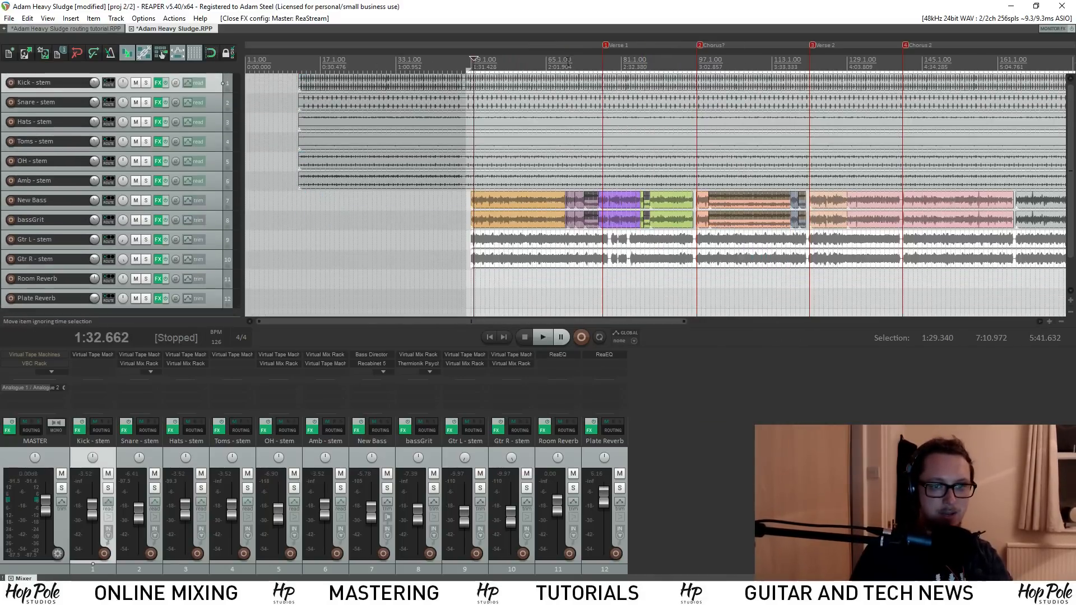
left_click(559, 289)
scroll(47, 512, "down", 5)
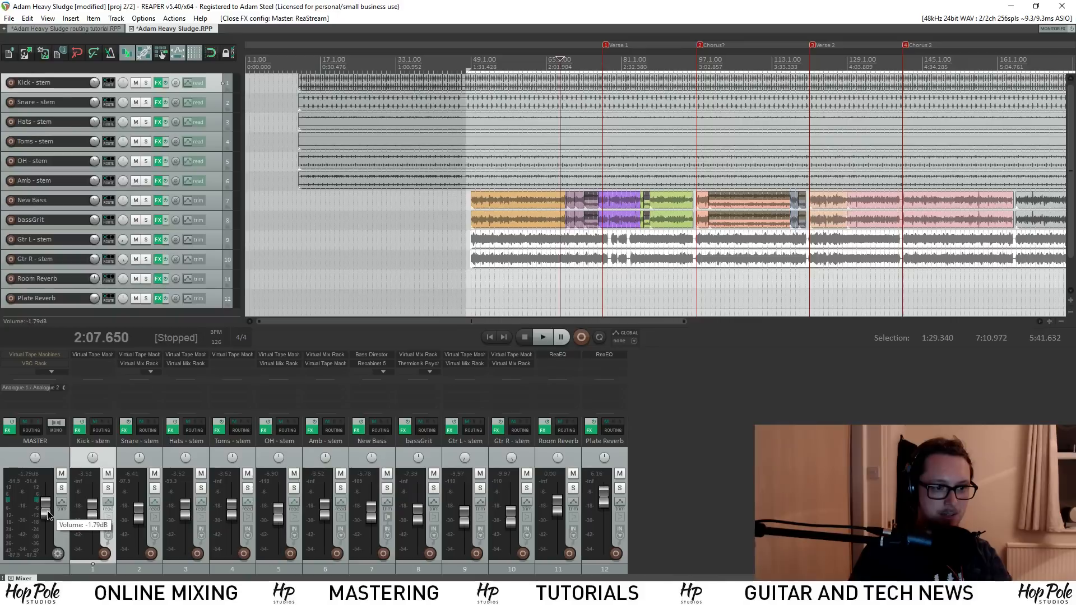
Play the mix from 2:07.650 while looking through the rest of the master track's effects chain
key("space")
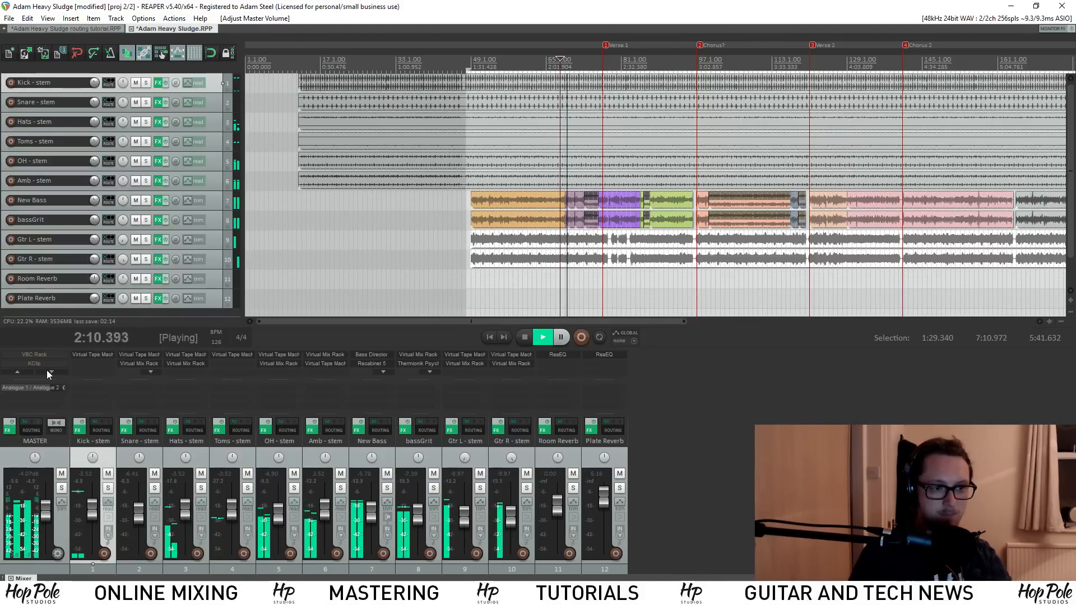
scroll(43, 362, "down", 2)
scroll(612, 95, "down", 3)
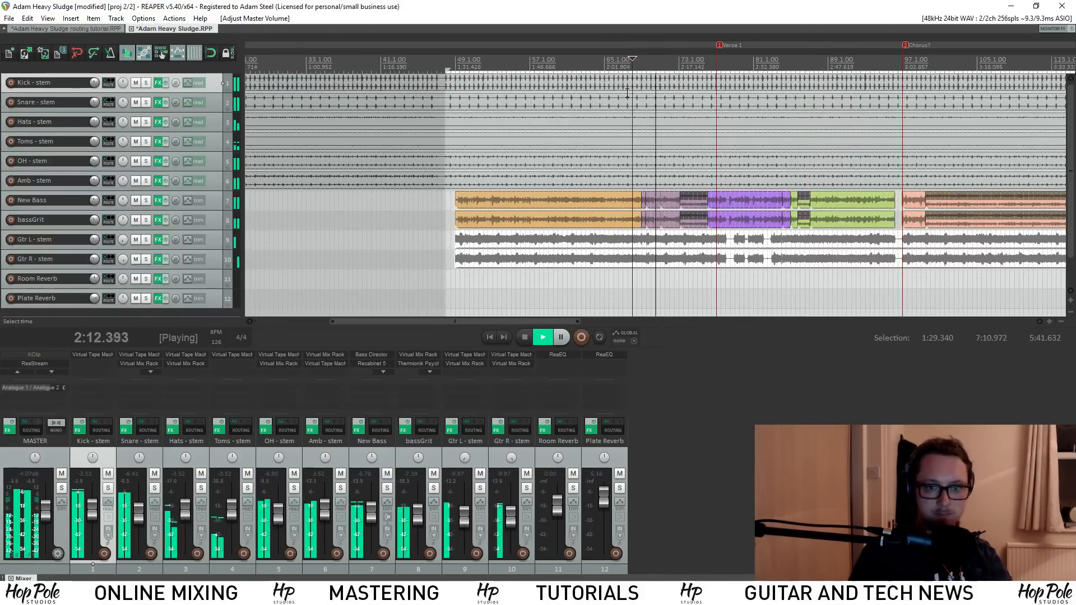
key("space")
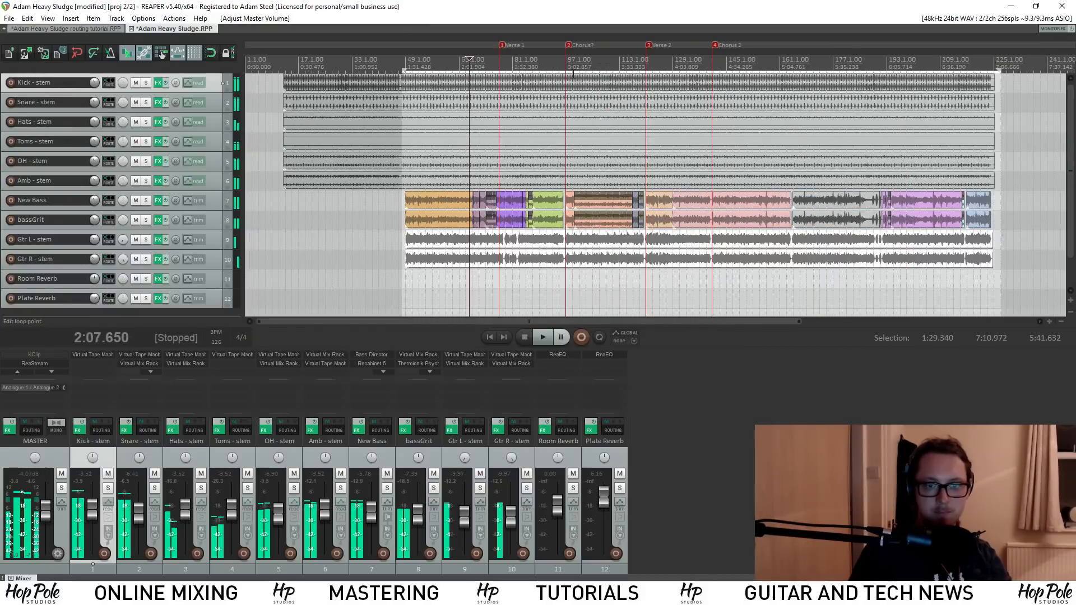
Go to the passage around 2:34 and examine the drum stems one by one, from kick through ambience
left_click(516, 67)
scroll(629, 67, "up", 4)
scroll(631, 69, "up", 6)
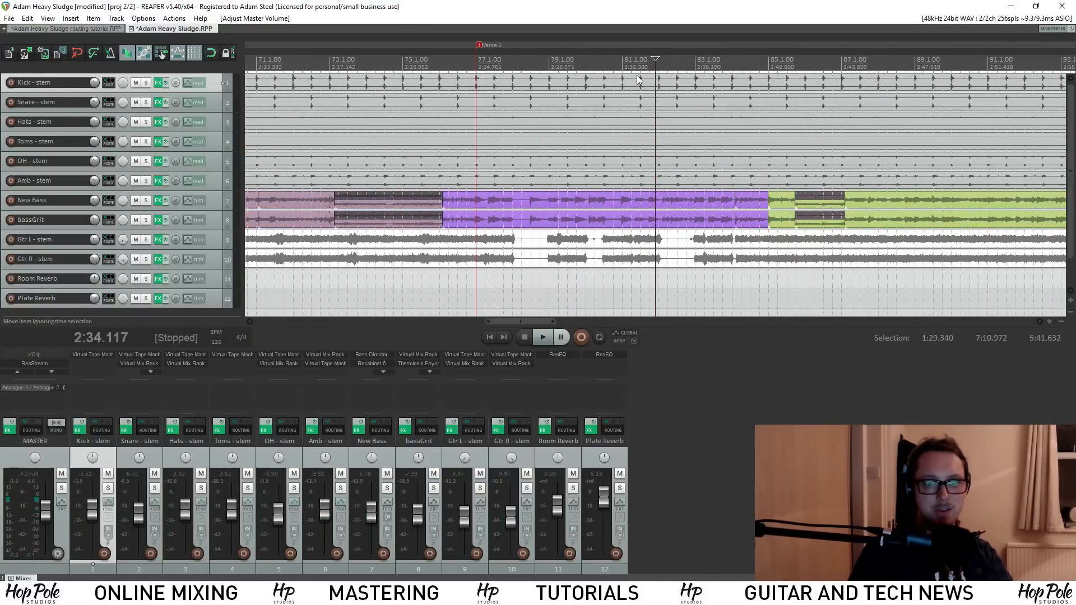
left_click(652, 88)
left_click(645, 102)
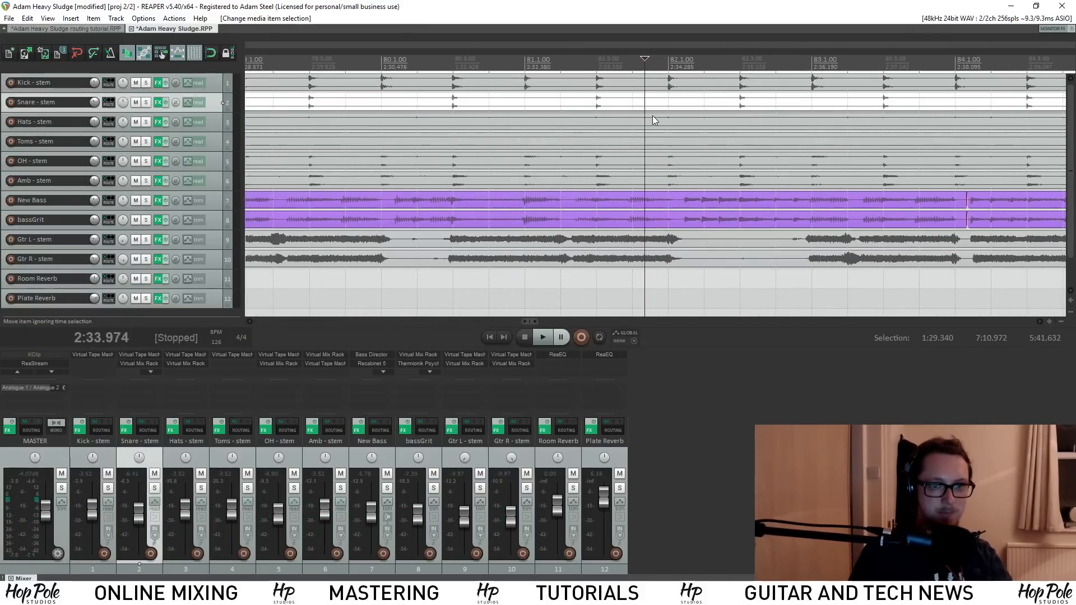
left_click(652, 122)
left_click(645, 142)
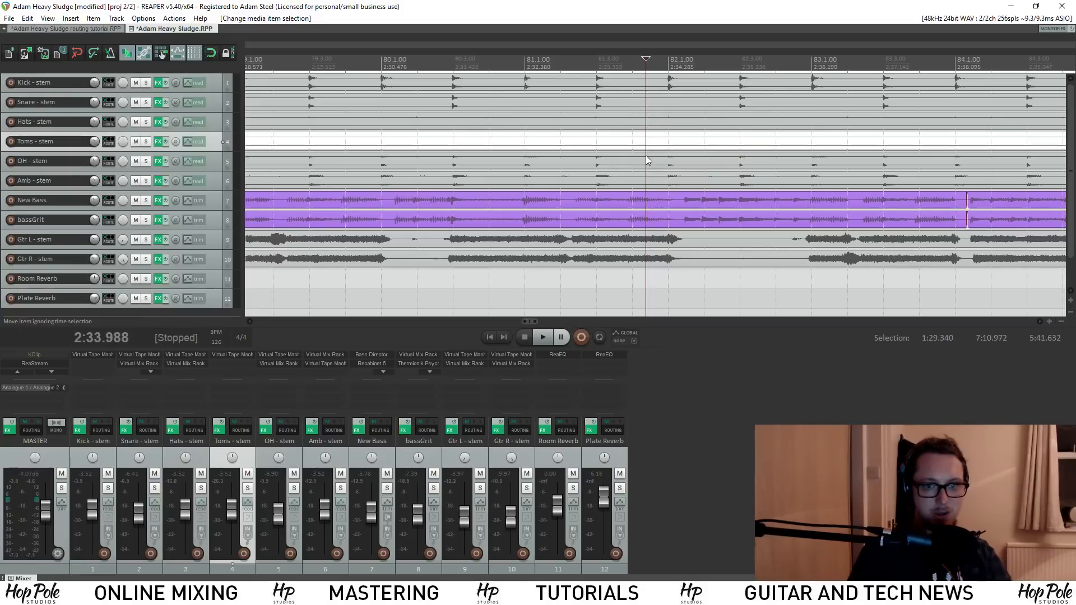
left_click(646, 168)
left_click(638, 180)
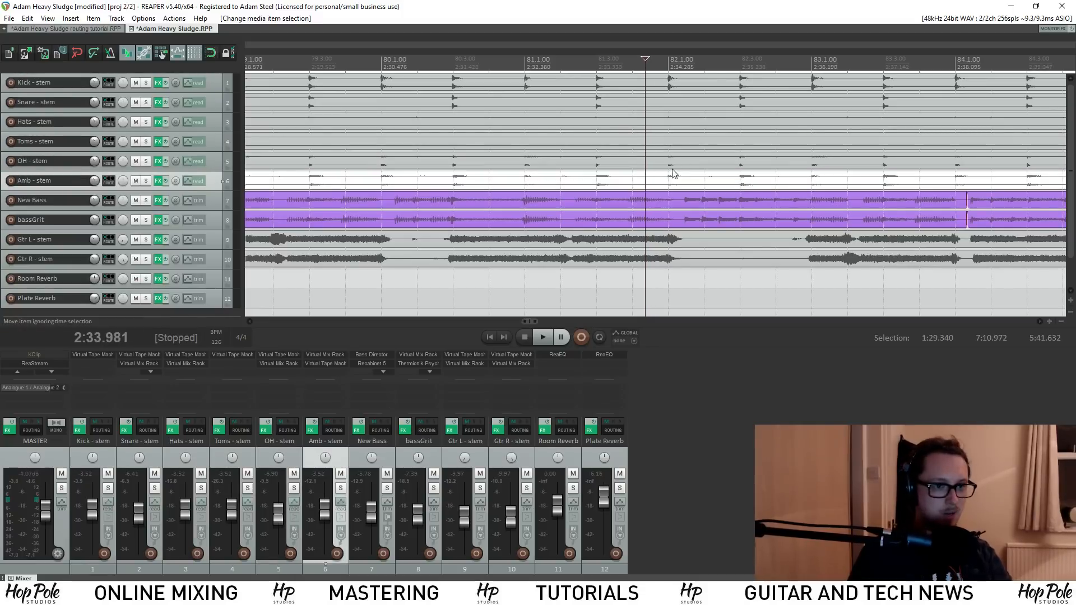
Examine the New Bass and bassGrit items around 2:34, followed by the guitar stems and their pan controls
left_click(666, 200)
left_click(666, 221)
scroll(667, 223, "down", 3)
scroll(667, 223, "up", 8)
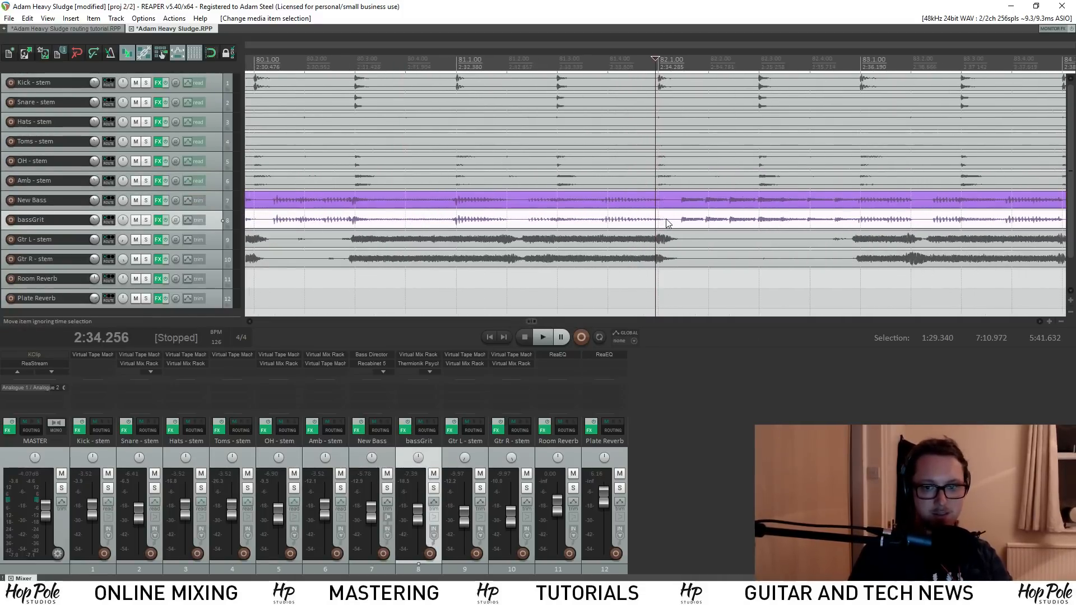
scroll(666, 222, "down", 4)
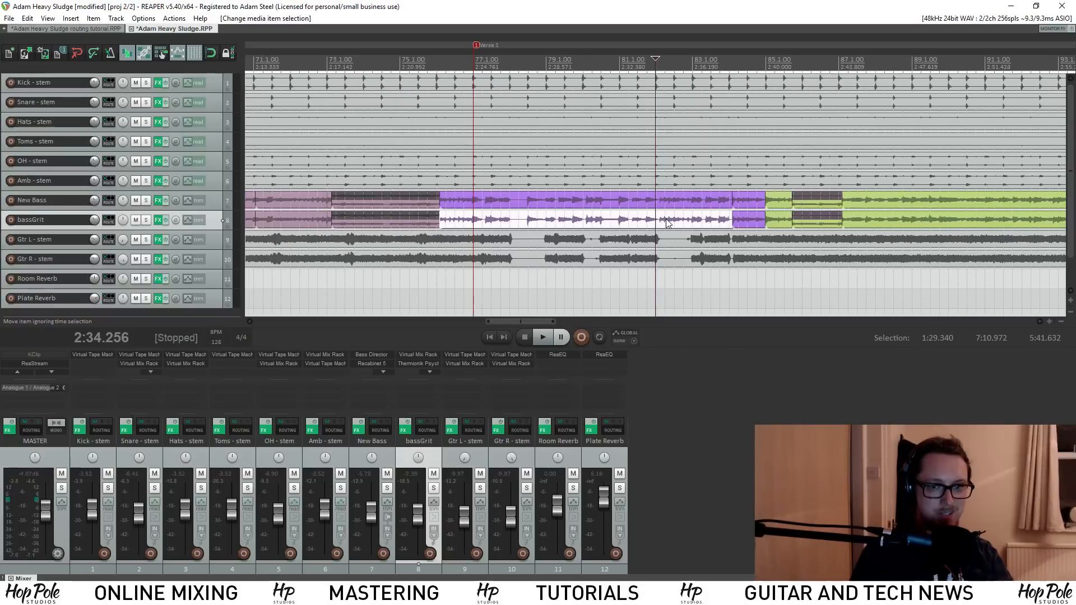
scroll(667, 222, "up", 3)
scroll(666, 222, "down", 6)
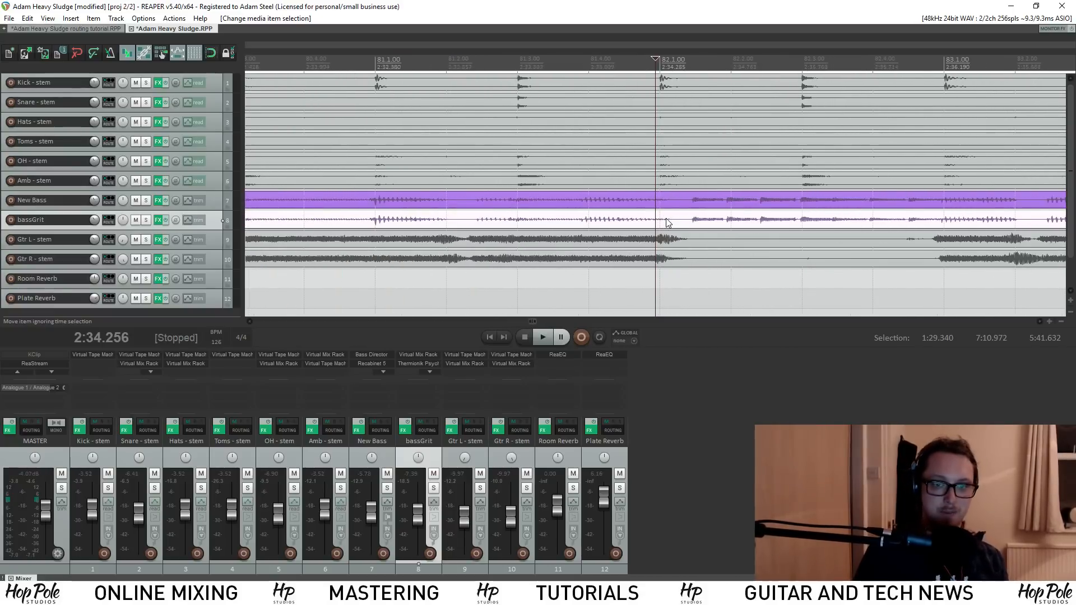
scroll(666, 221, "down", 5)
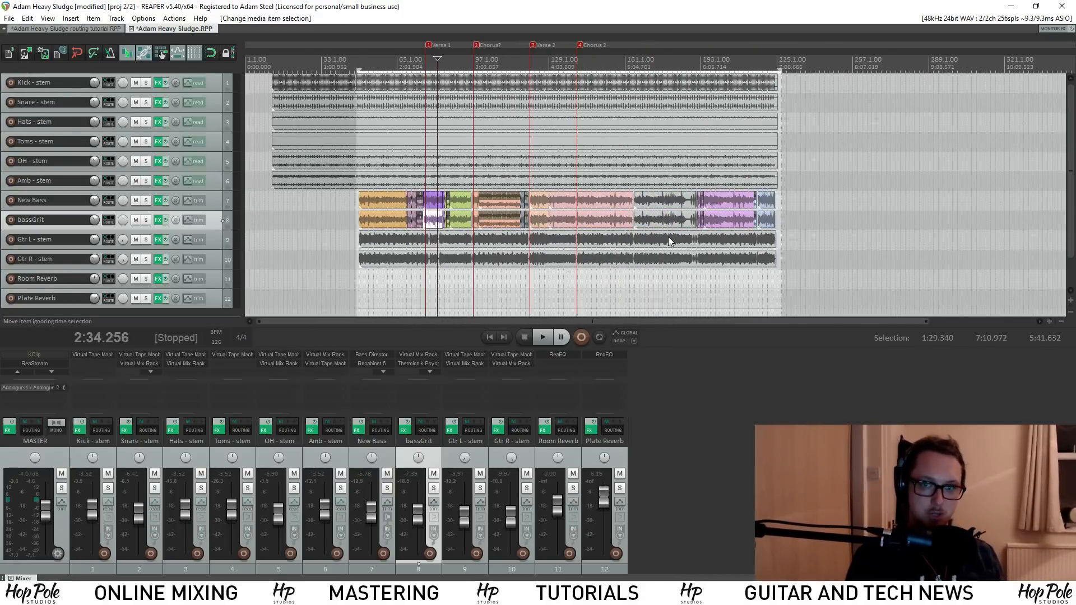
left_click(466, 261)
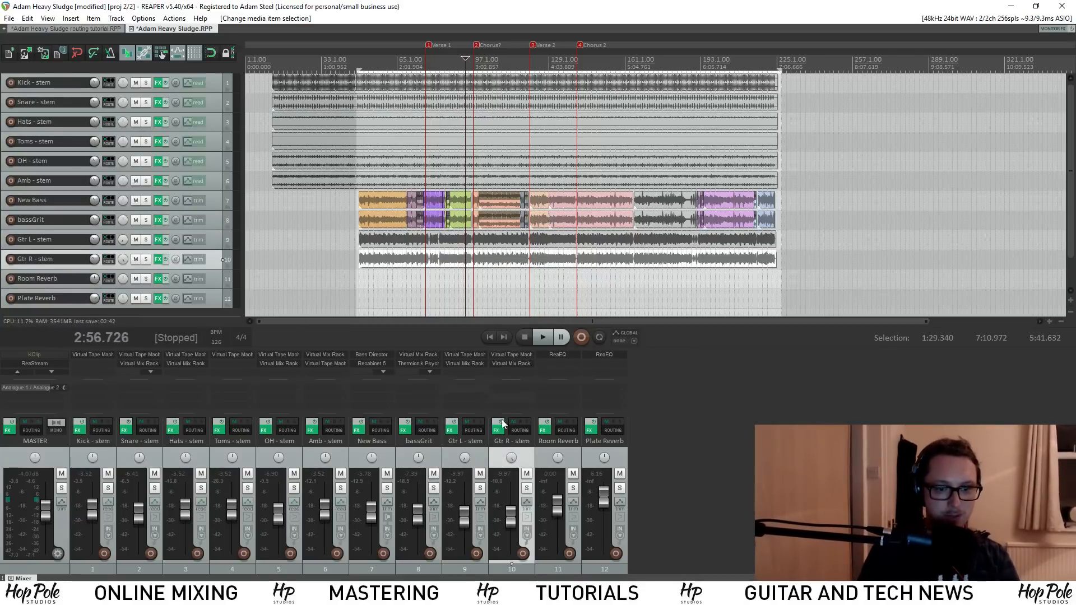
left_click_drag(470, 462, 522, 472)
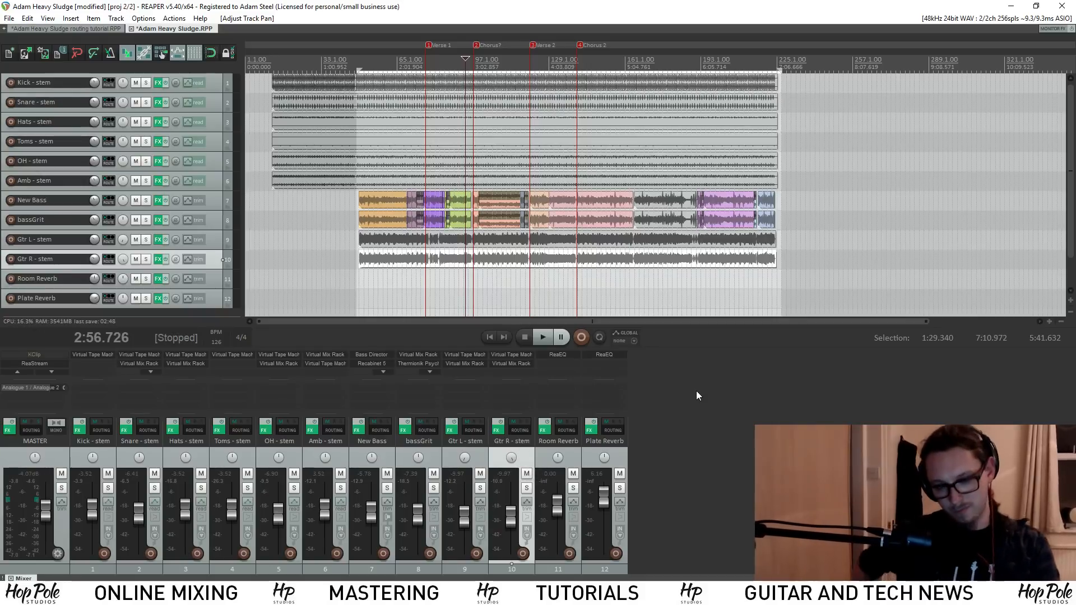
Search the plugins for "verb" and add VerbSuite Classics (Slate Digital) to the Room Reverb track
double_click(565, 362)
type("vb")
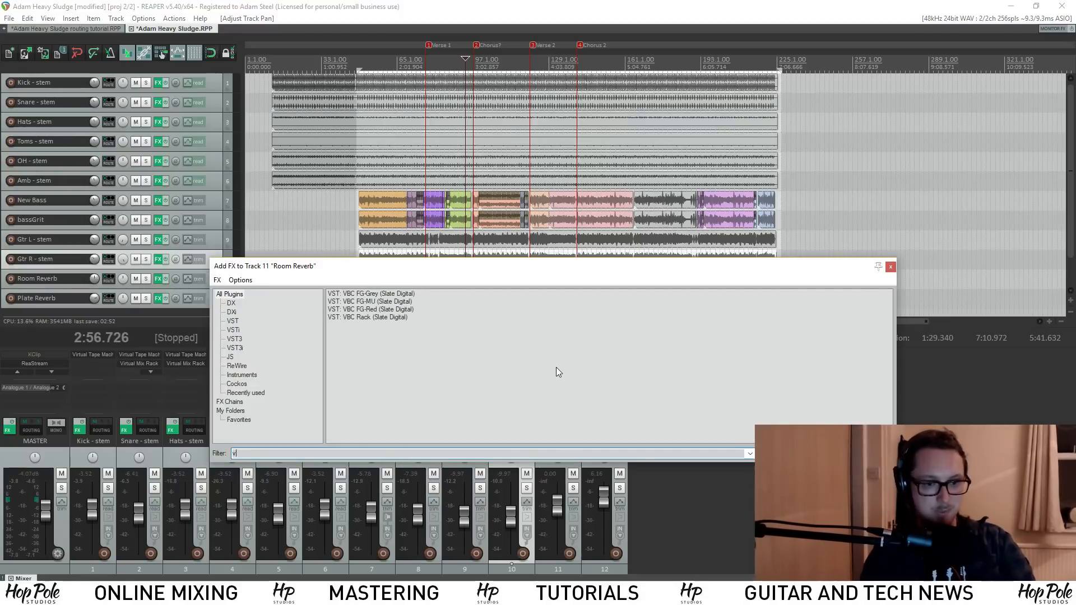
key("BackSpace")
type("erb")
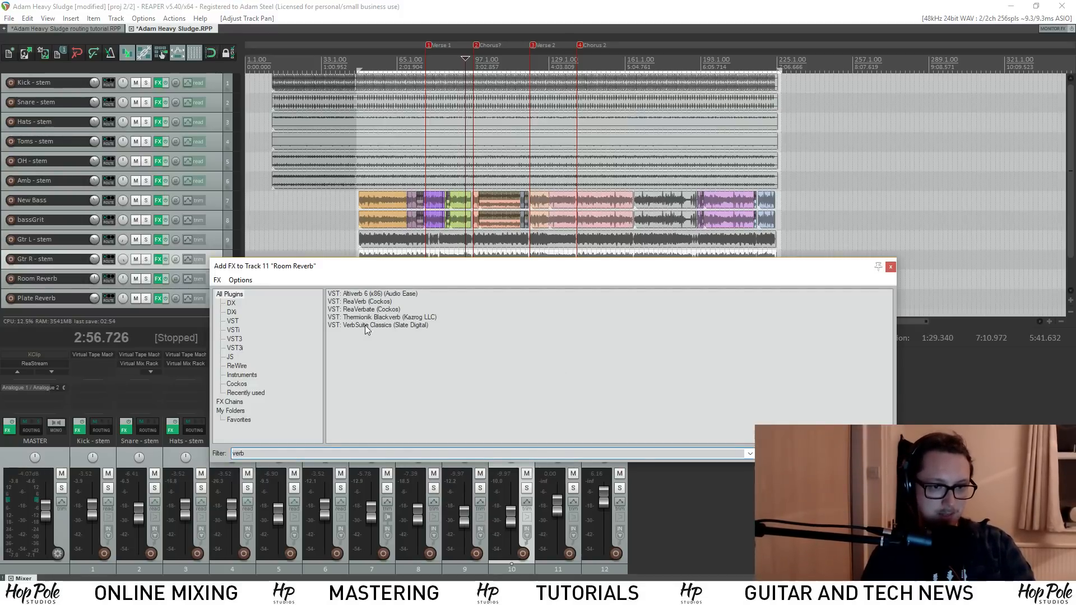
double_click(365, 325)
left_click_drag(352, 43, 485, 110)
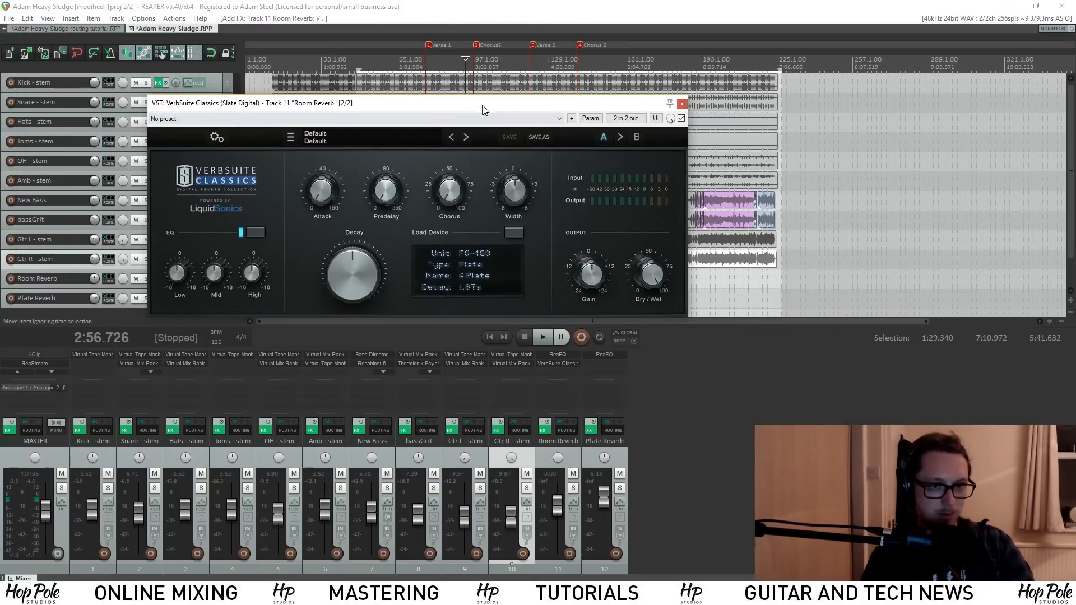
Load the Studio B Close reverb from the FG-BM7 unit's Rooms1 group on the Room Reverb track
left_click(512, 231)
mouse_move(570, 378)
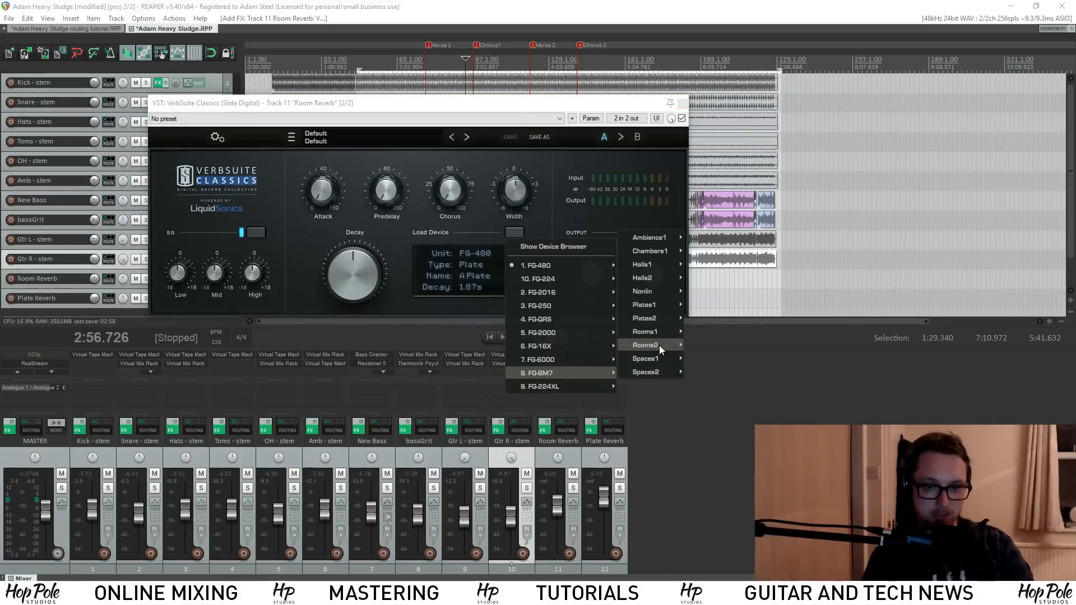
mouse_move(670, 332)
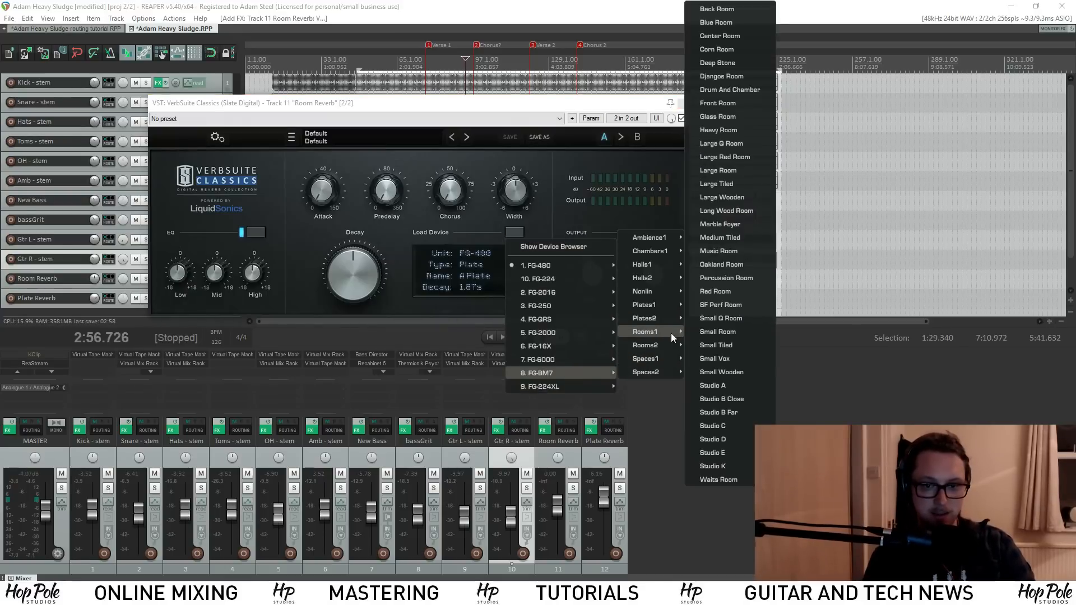
left_click(719, 401)
left_click(683, 104)
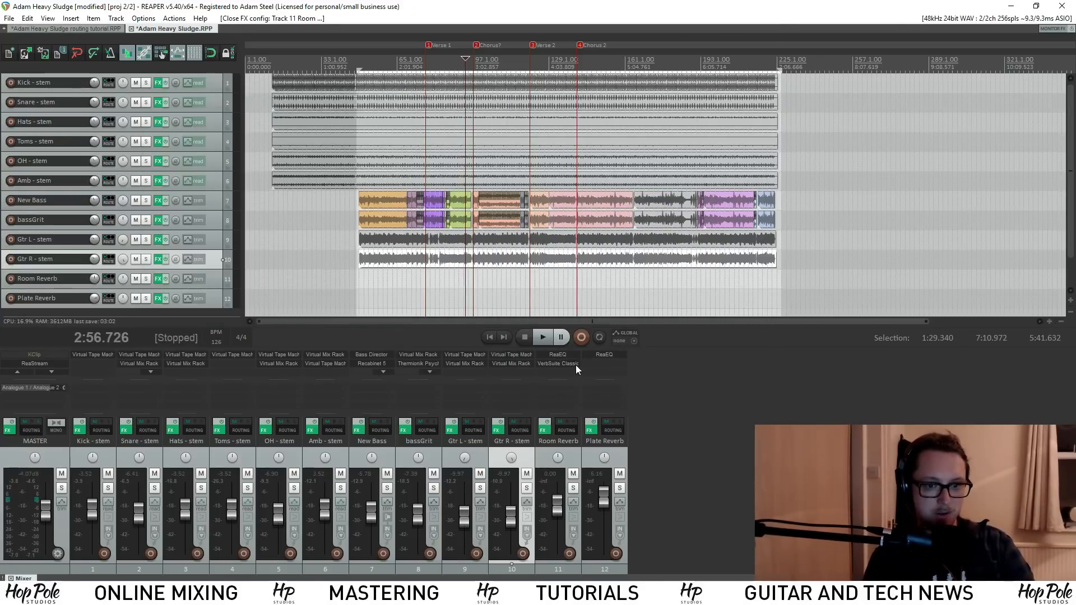
Copy VerbSuite Classics from Room Reverb to the Plate Reverb track and load the FG-480 Snare Plate in the copy
left_click_drag(558, 363, 605, 364)
left_click(604, 363)
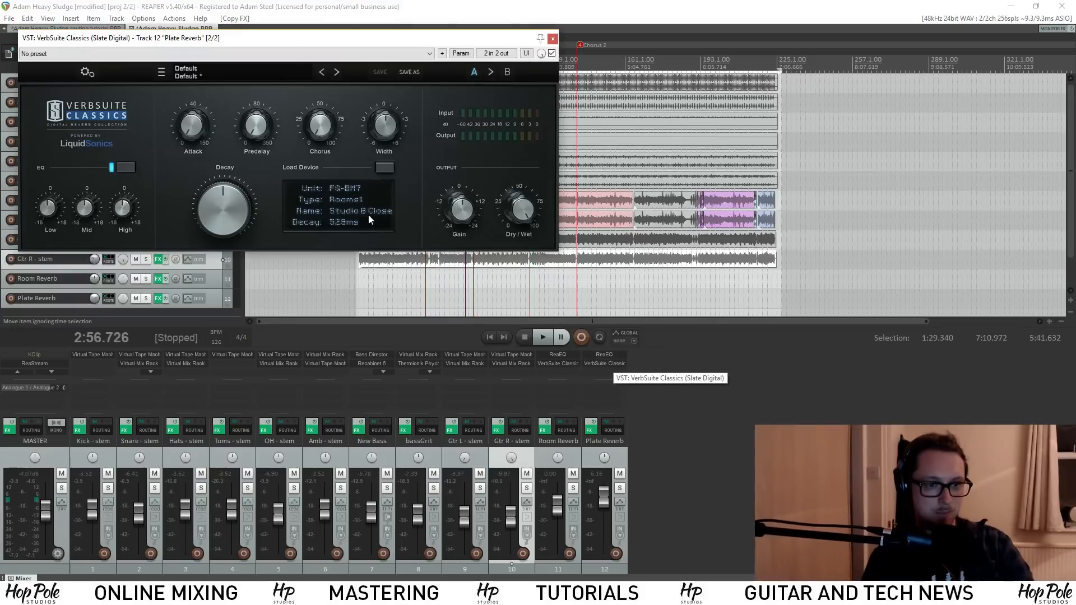
left_click(383, 168)
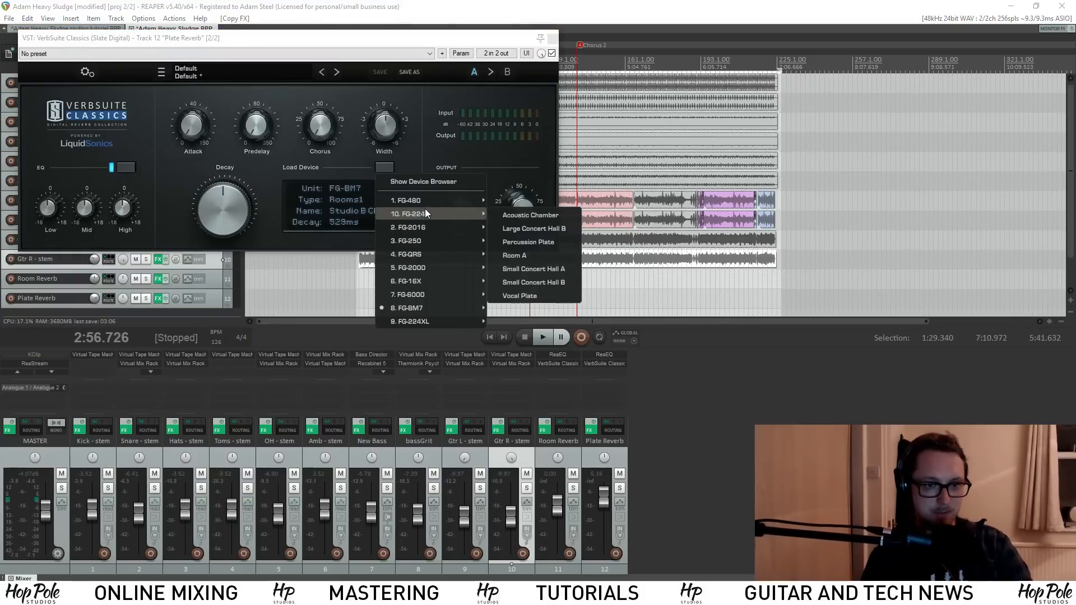
mouse_move(430, 207)
mouse_move(532, 230)
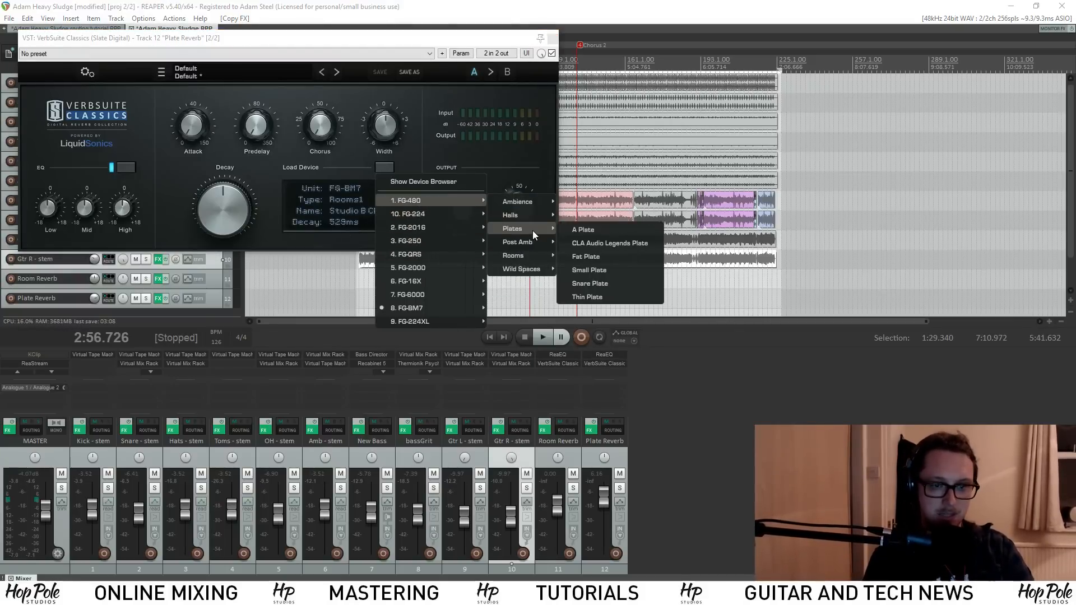
left_click(589, 284)
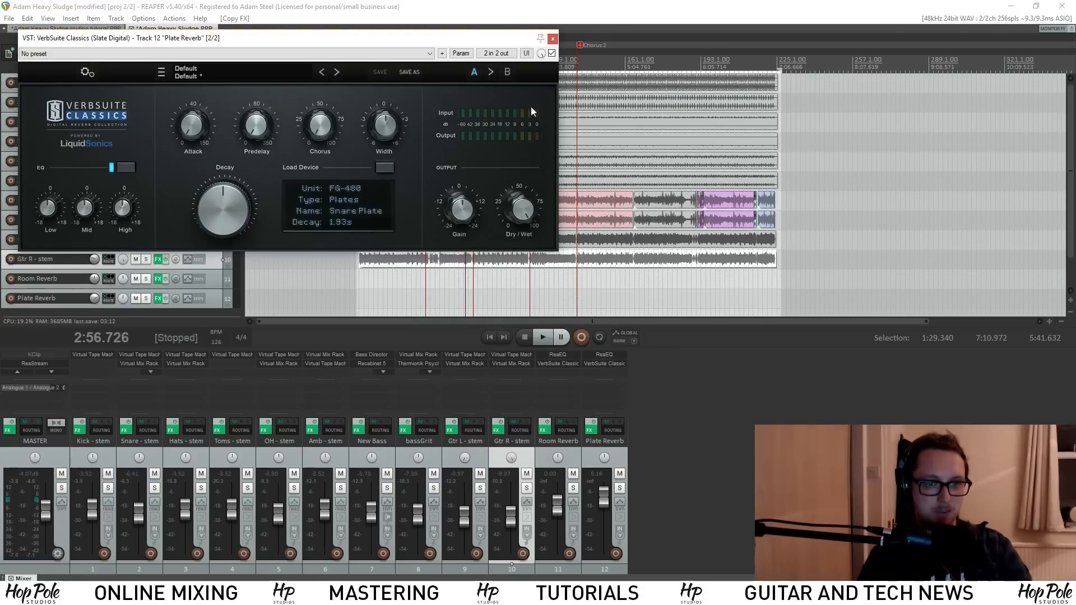
left_click(551, 40)
Lower the Plate Reverb track's volume and play the mix from 2:56.726 to hear the balance
left_click_drag(608, 492, 607, 514)
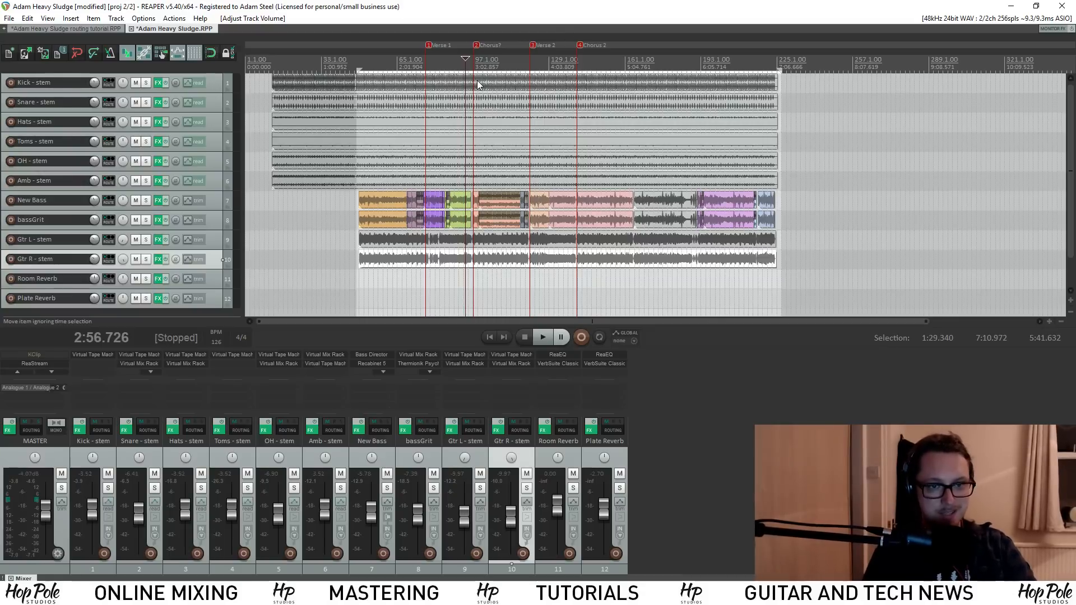
key("space")
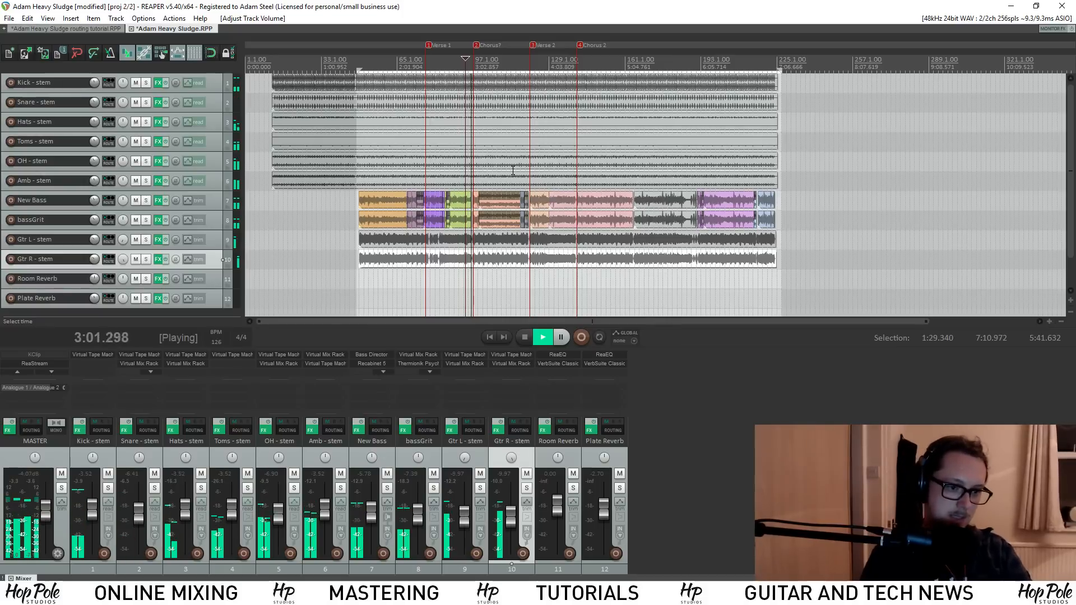
key("space")
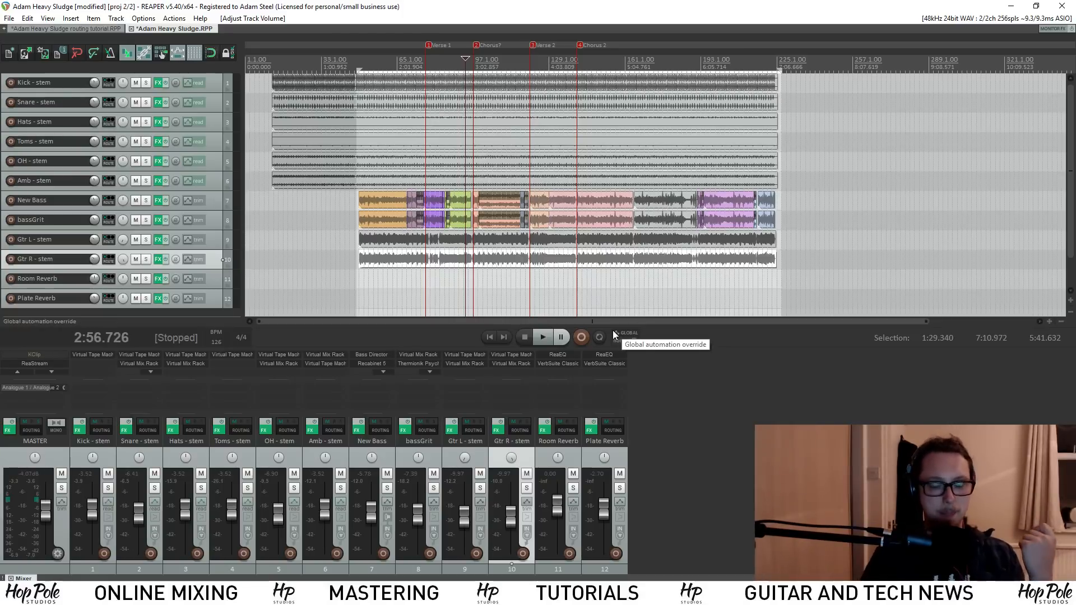
Compare the Room Reverb and Plate Reverb channels by selecting each in turn
left_click(571, 455)
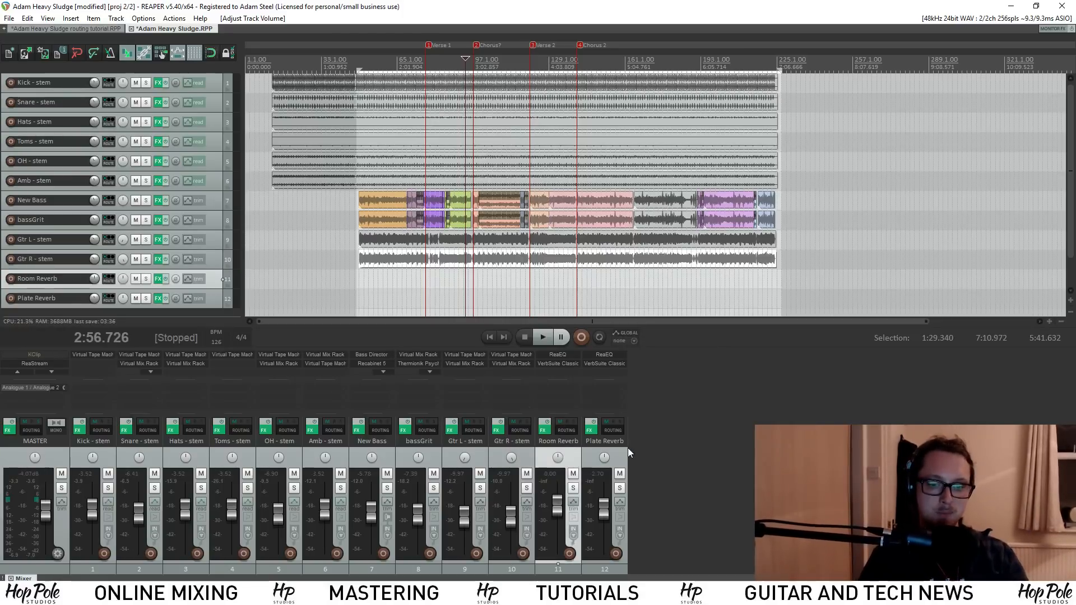
left_click(599, 452)
left_click(567, 454)
left_click(629, 452)
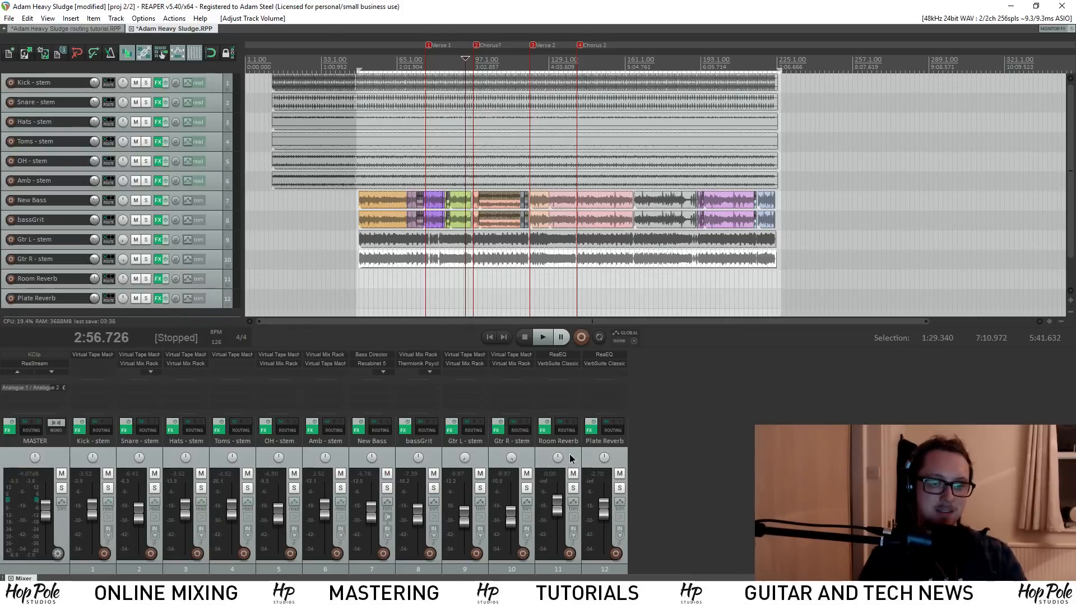
left_click(572, 458)
left_click(622, 457)
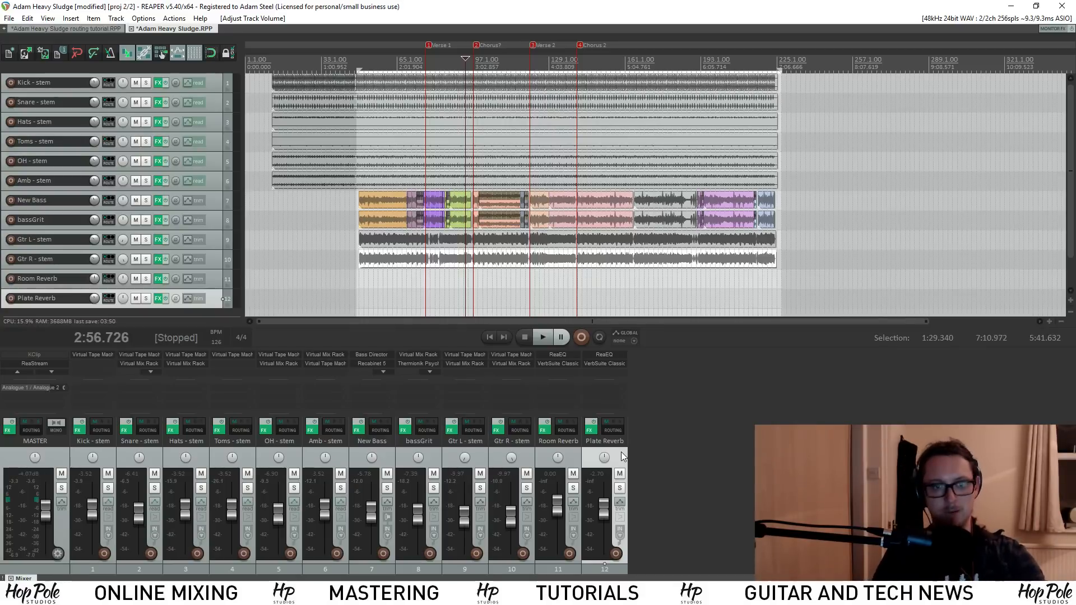
Move the edit cursor to the Verse 1 marker at 2:25.248 and select the Hats - stem track
left_click(419, 108)
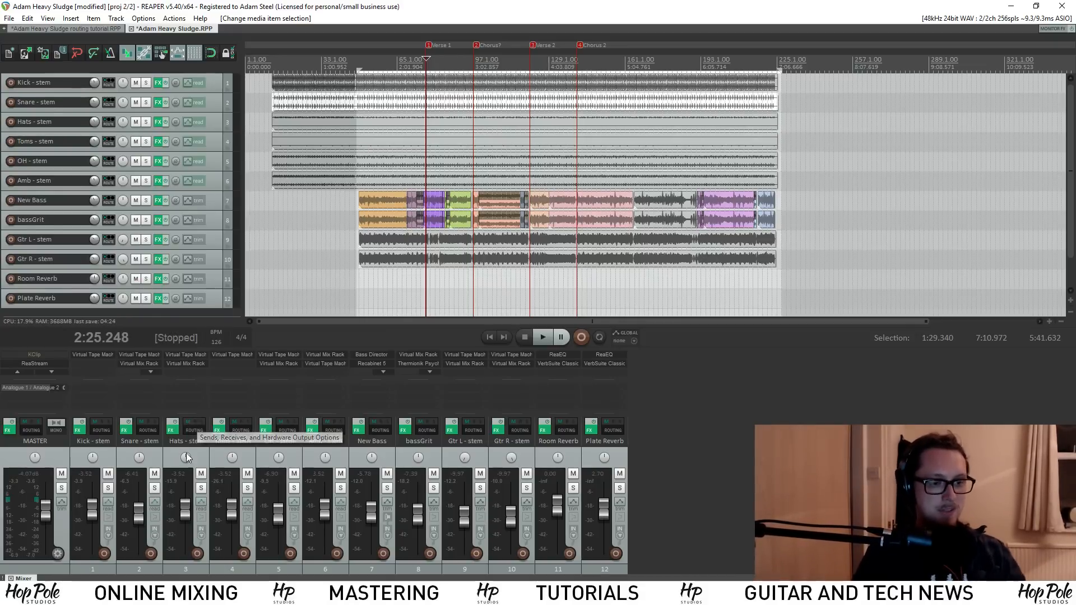
left_click(202, 457)
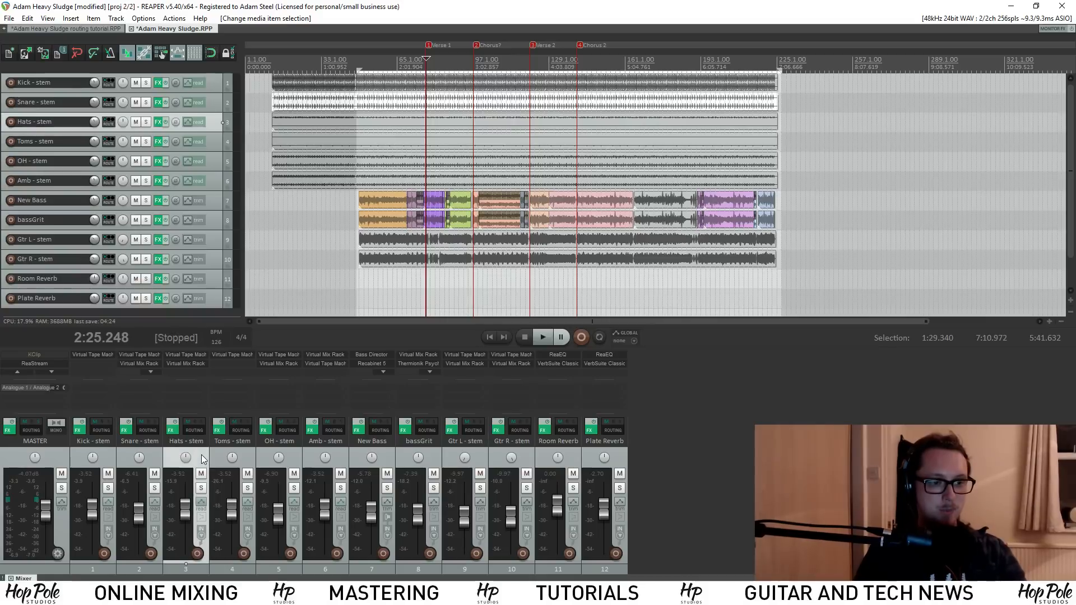
Review the Snare, Master, Kick and OH channels in the mixer by selecting each in turn
left_click(160, 456)
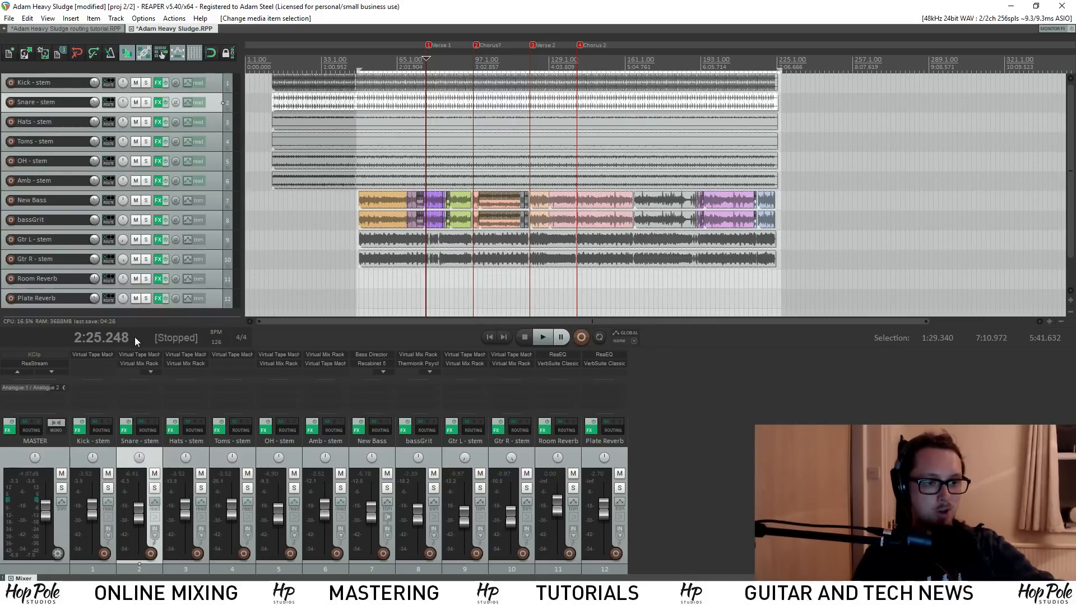
left_click(63, 456)
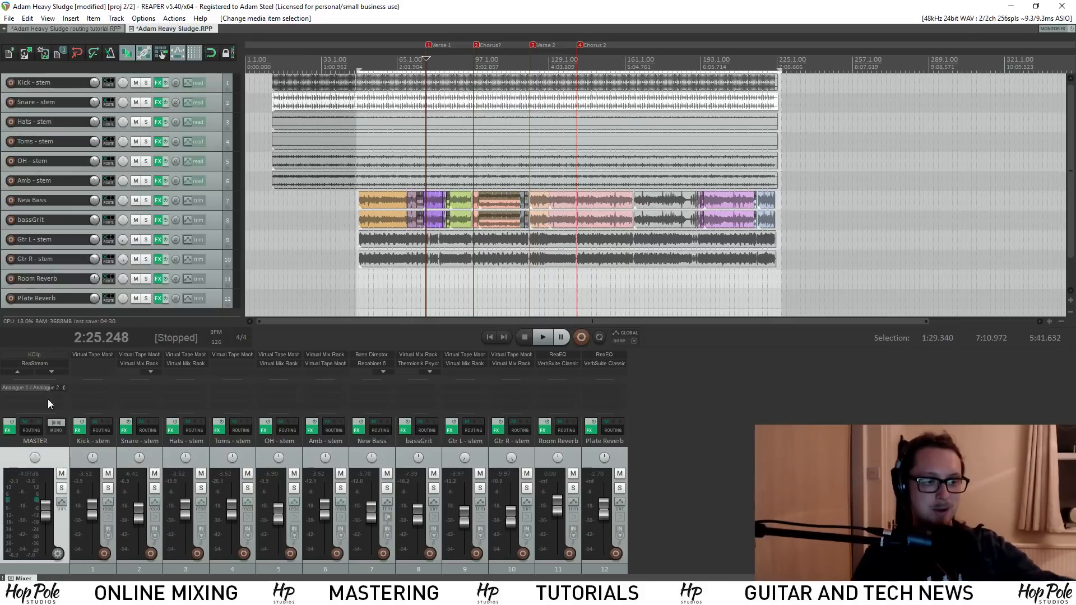
left_click(114, 461)
left_click(154, 452)
left_click(300, 449)
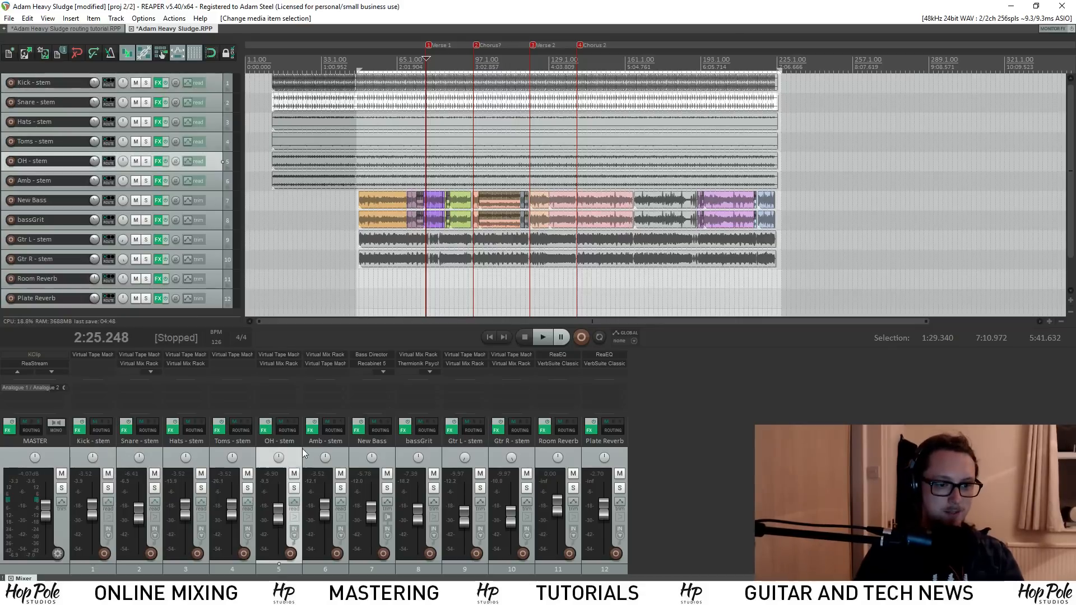
Select the Plate Reverb channel and play the mix briefly from the Verse 1 marker at 2:25.248
left_click(625, 455)
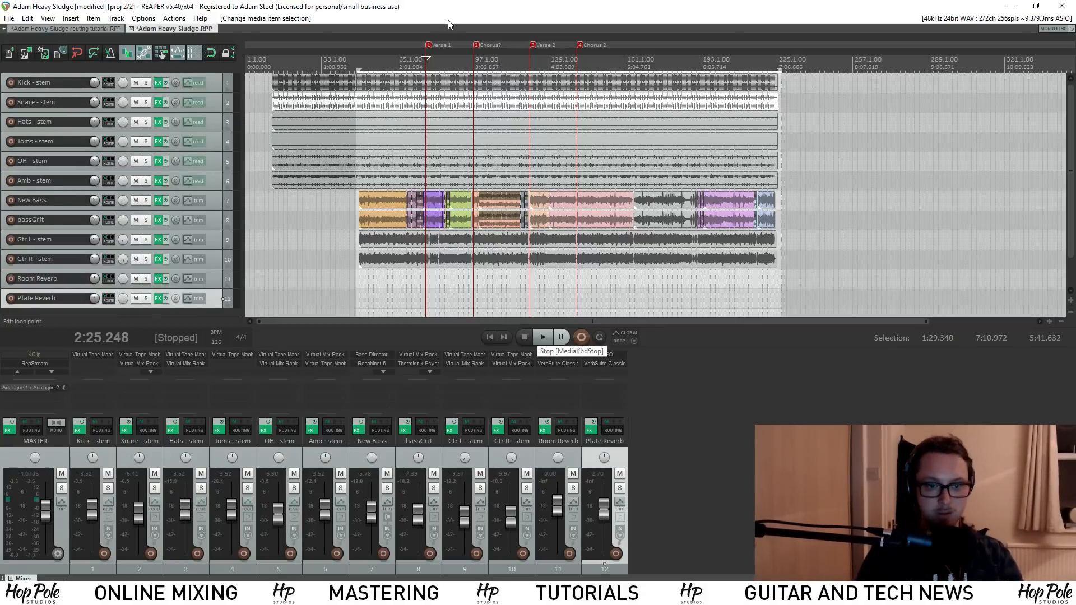
key("space")
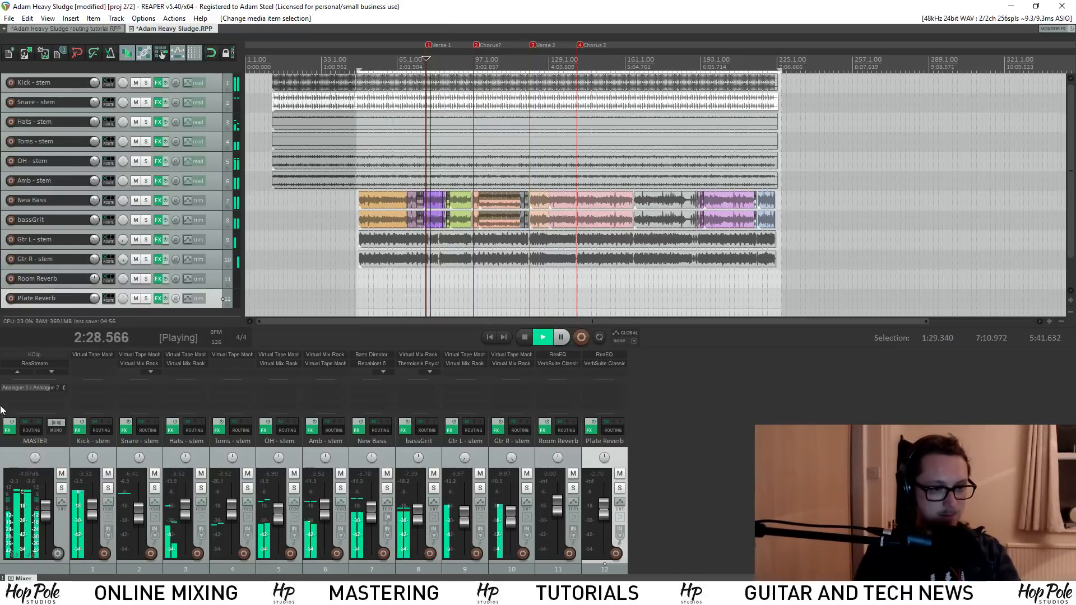
key("space")
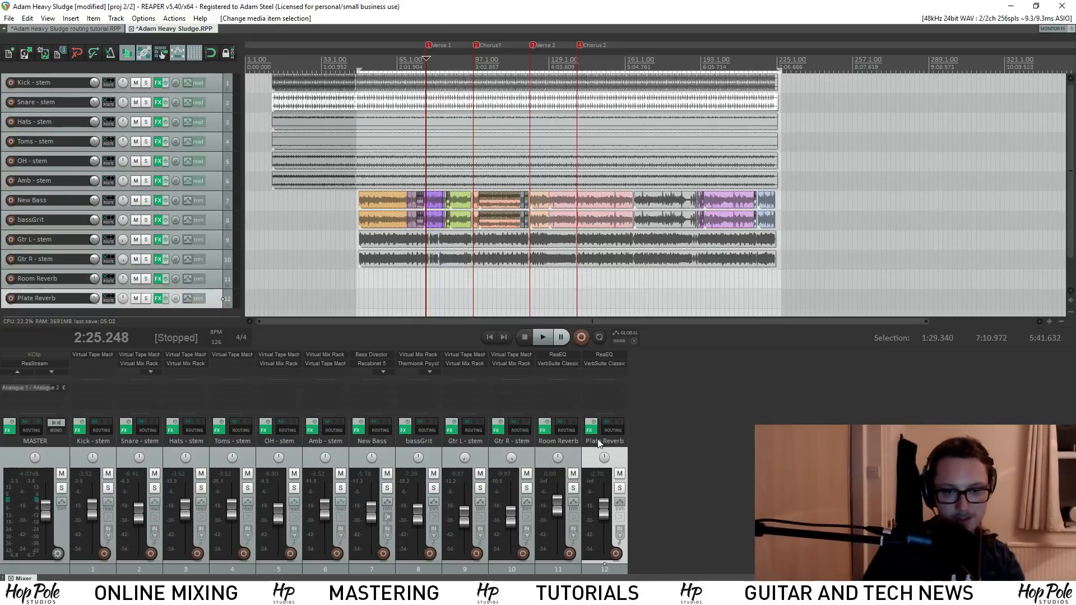
Solo the Room Reverb and Plate Reverb tracks, listen to them from 2:25.248, and clear both solos
left_click(573, 487)
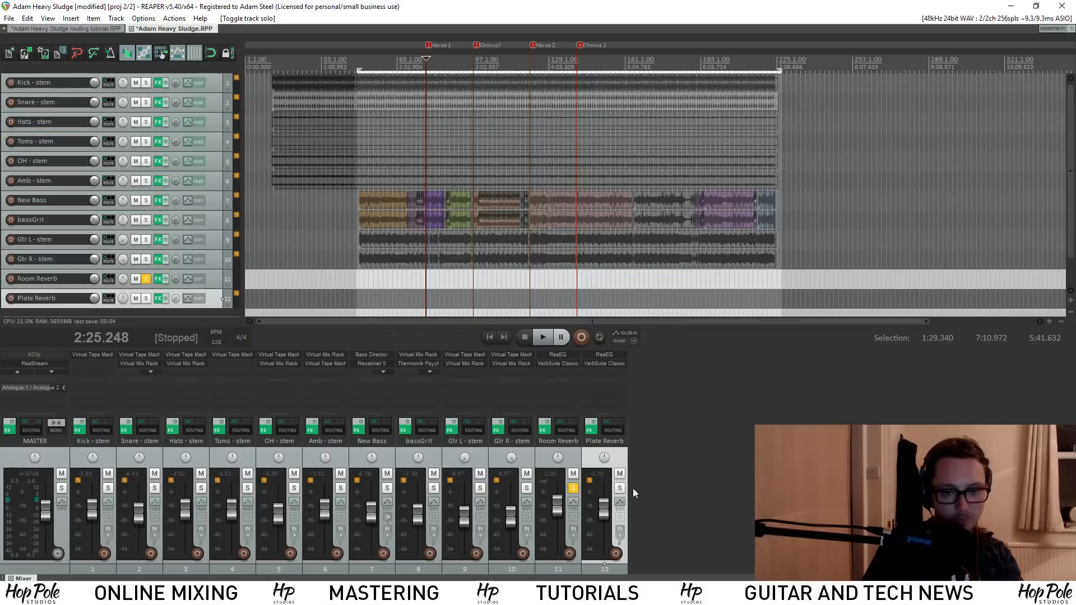
left_click(619, 488)
key("space")
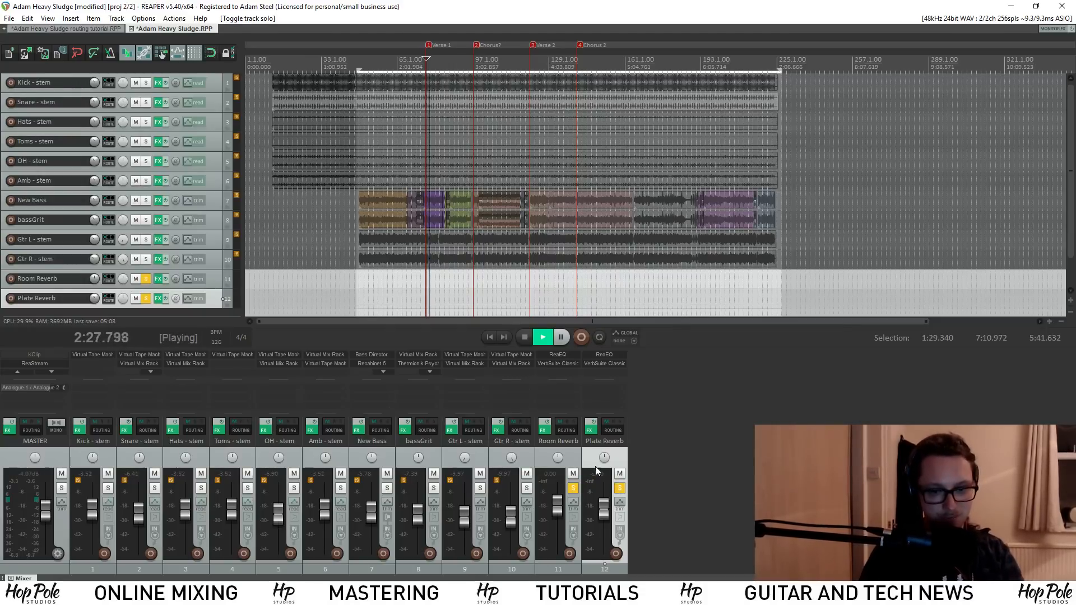
key("space")
left_click_drag(572, 488, 632, 491)
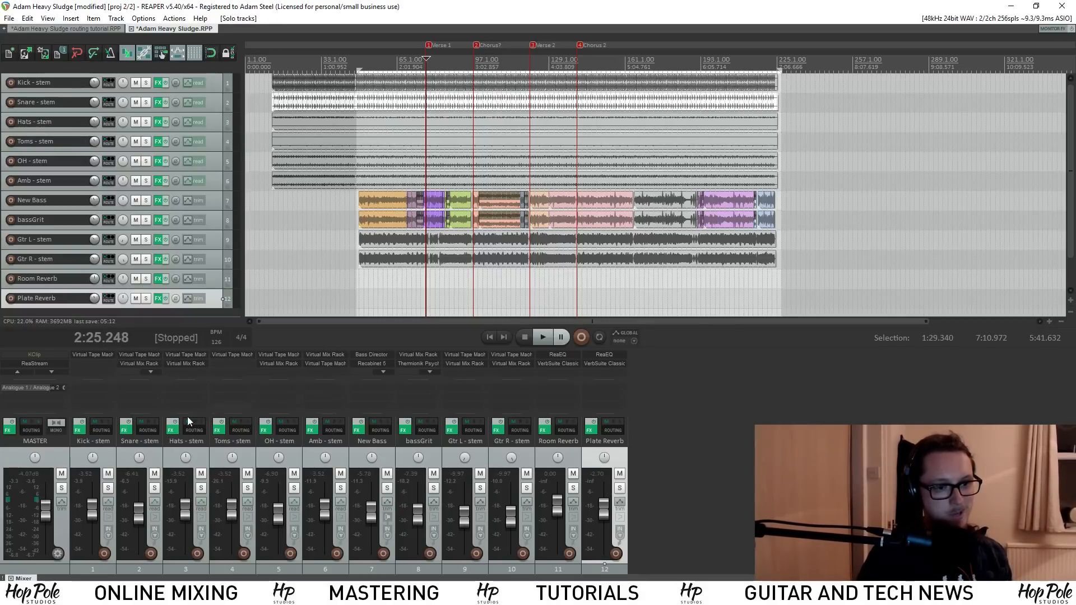
Open the routing settings of the Snare - stem track and move them clear of the channel names
left_click(148, 427)
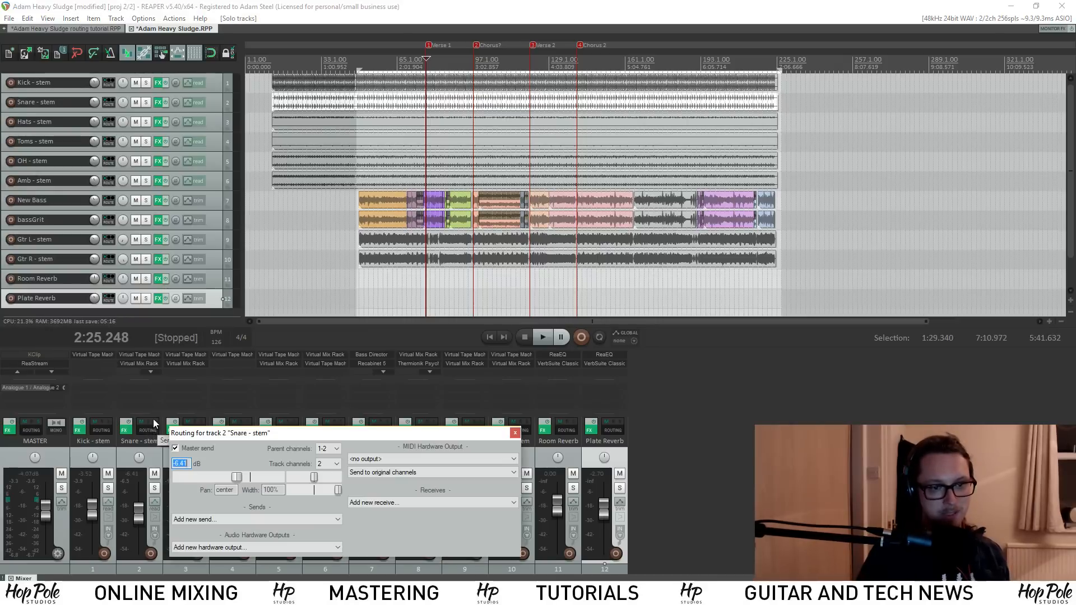
left_click_drag(275, 438, 278, 398)
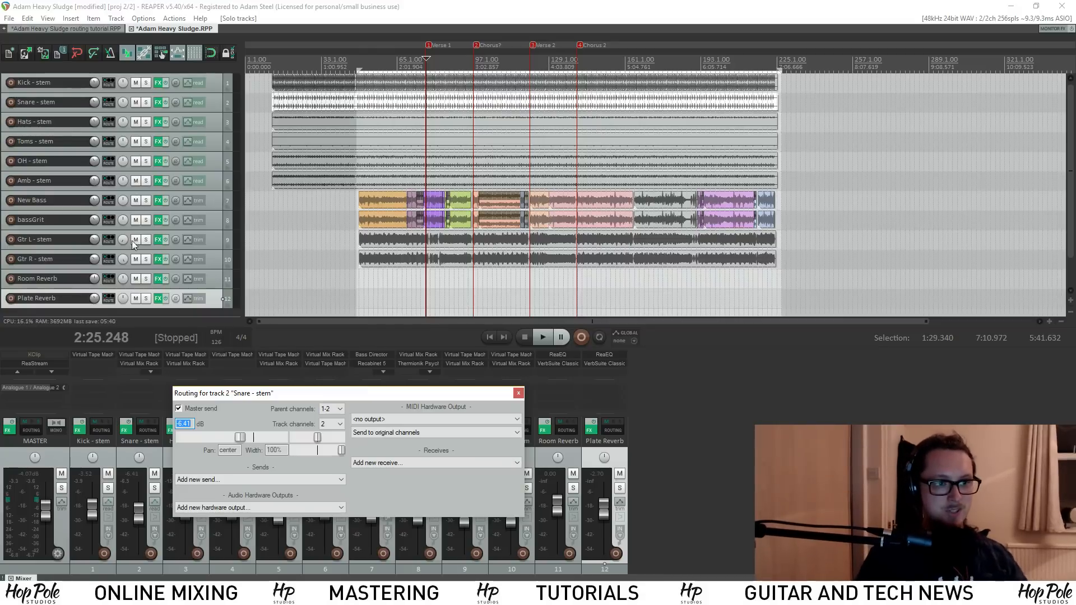
Enlarge the Snare - stem track's height and examine its waveform closely around the Verse 1 marker
left_click_drag(215, 112, 215, 179)
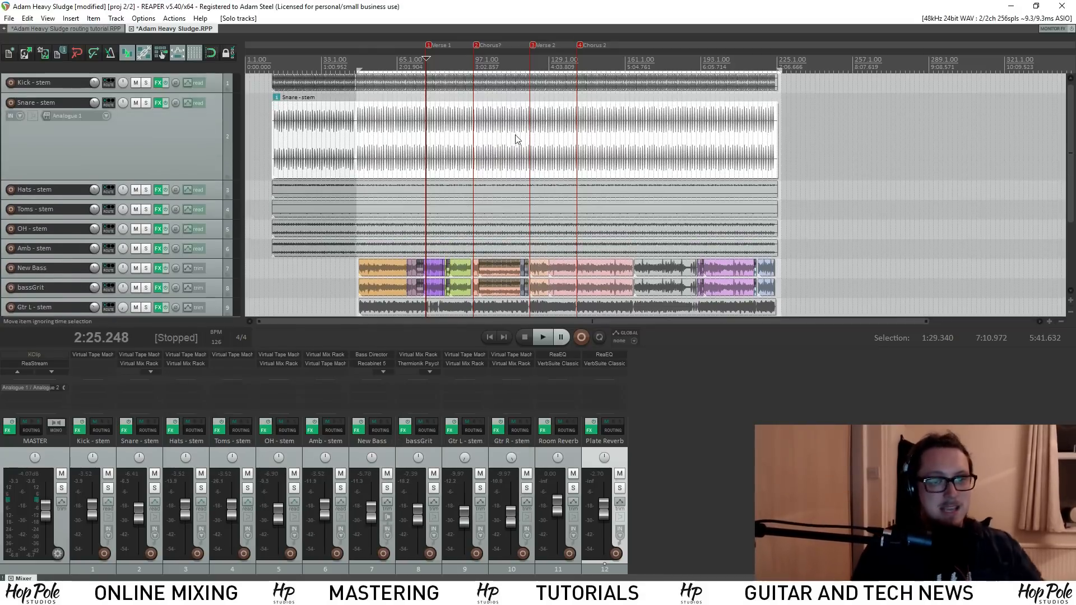
scroll(619, 139, "up", 10)
scroll(635, 135, "down", 3)
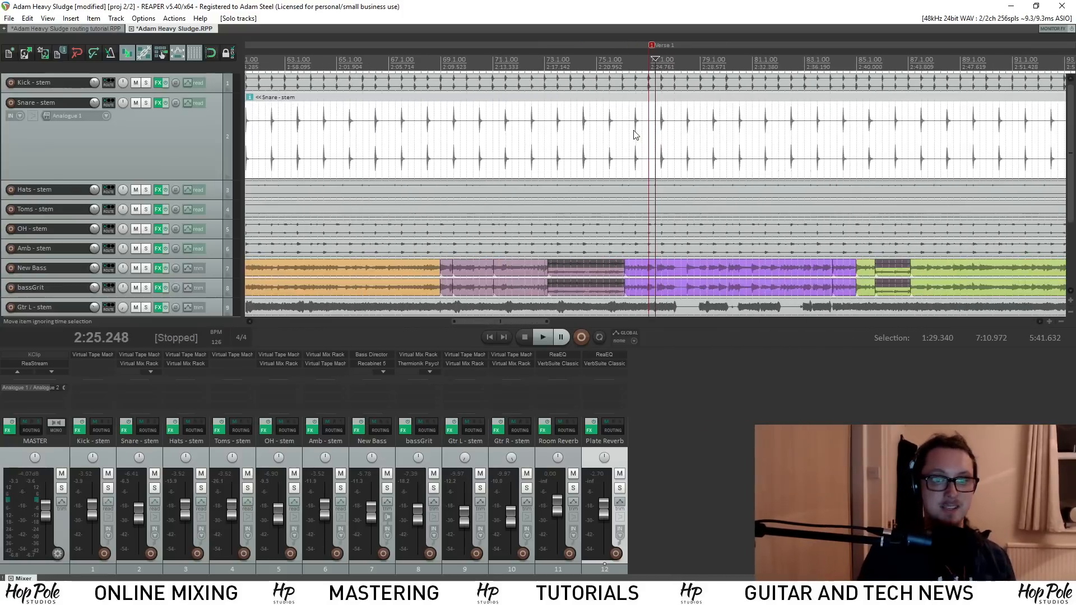
scroll(635, 135, "up", 6)
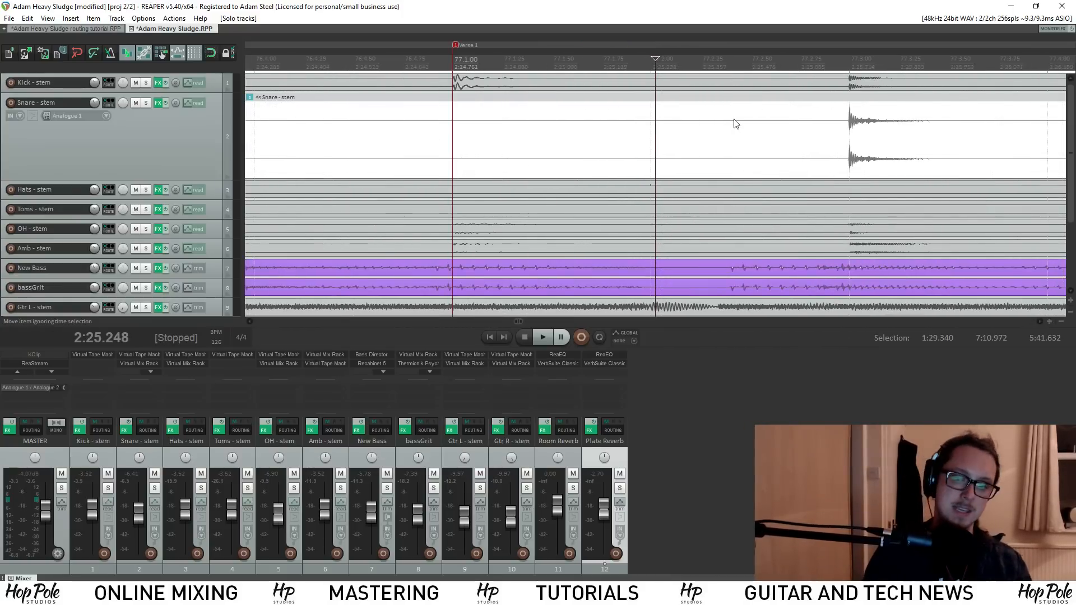
scroll(758, 127, "up", 2)
scroll(762, 131, "down", 5)
scroll(762, 130, "down", 8)
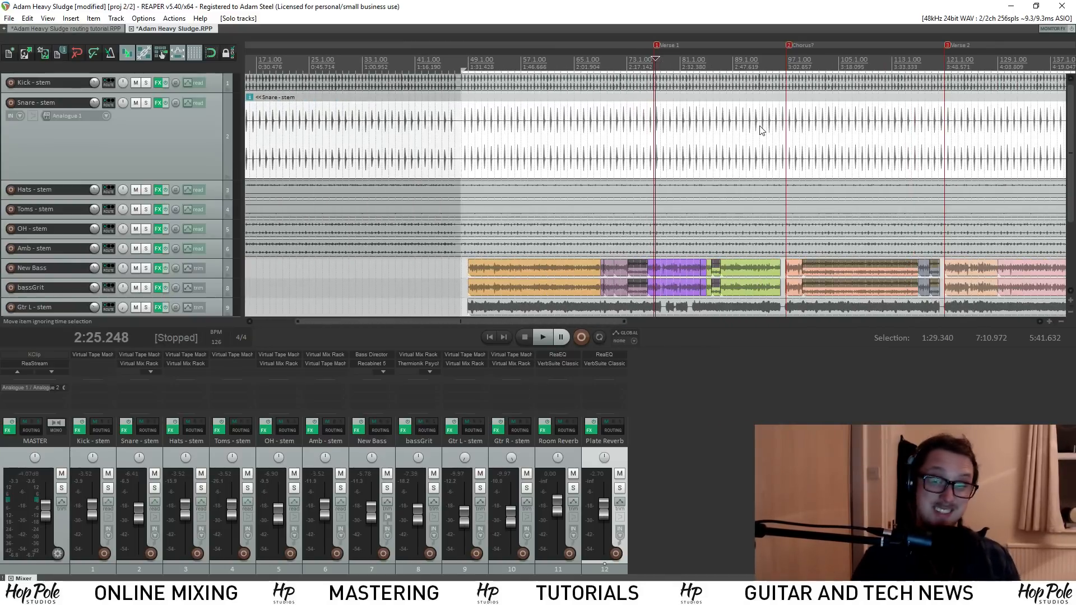
scroll(762, 131, "down", 3)
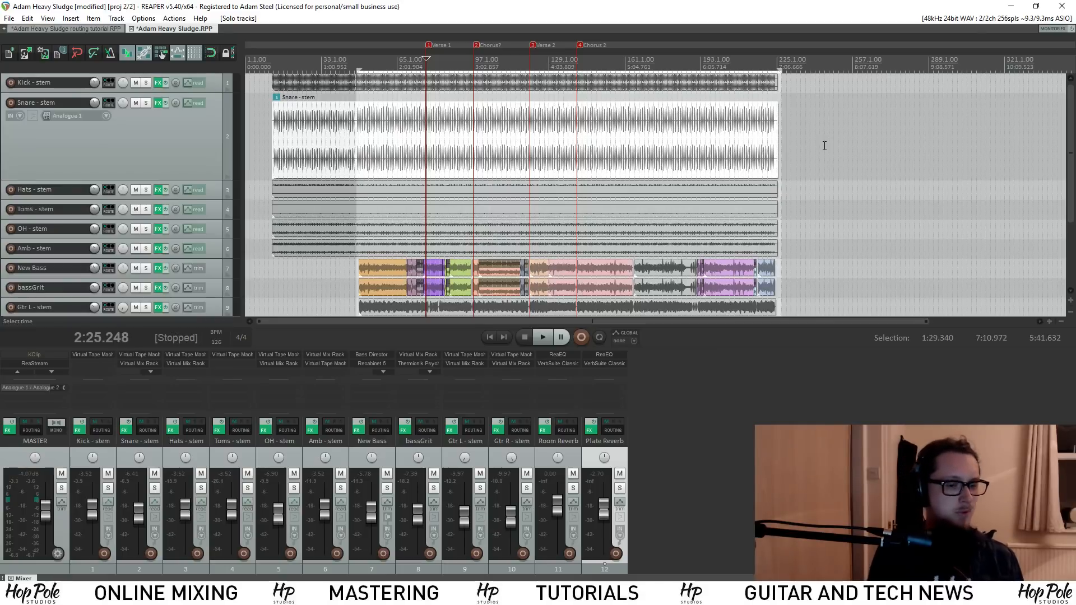
Disable the master send of the Snare - stem track and play the mix from 2:25.248 without it
left_click(146, 431)
left_click_drag(229, 443, 255, 404)
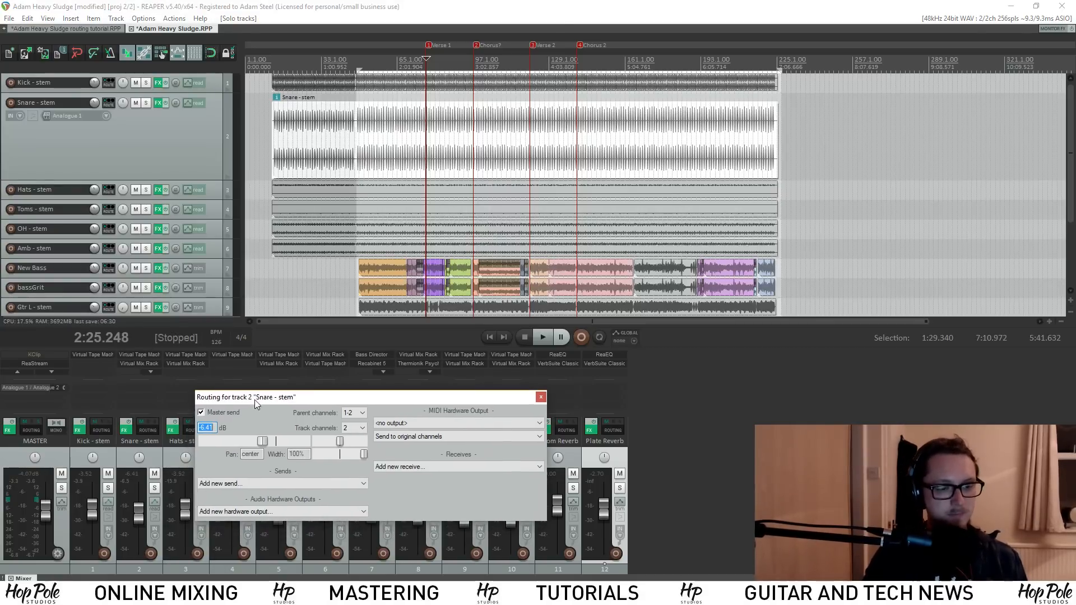
left_click(202, 412)
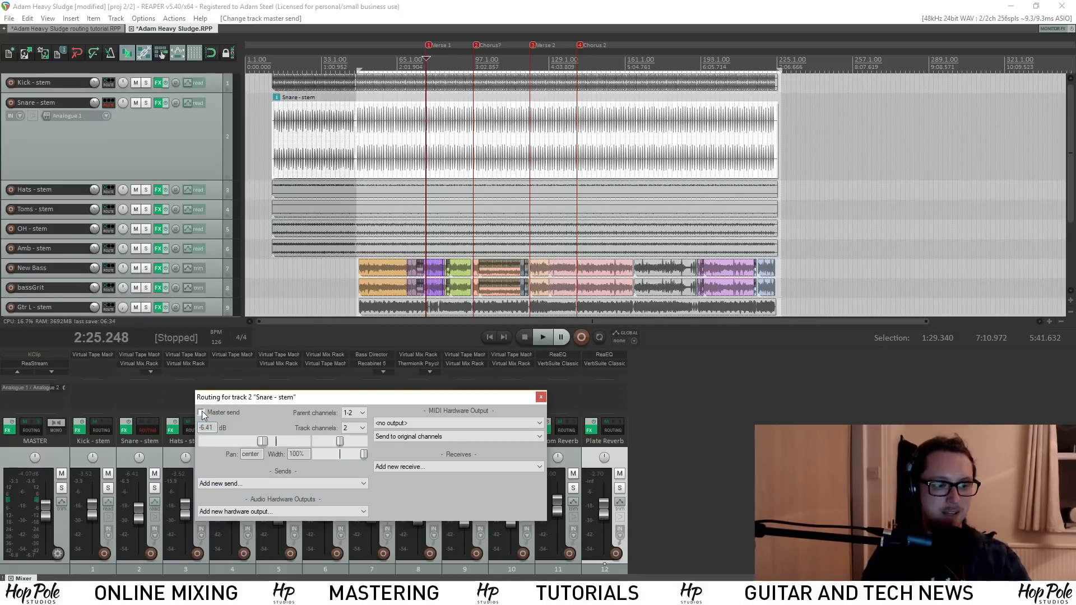
key("space")
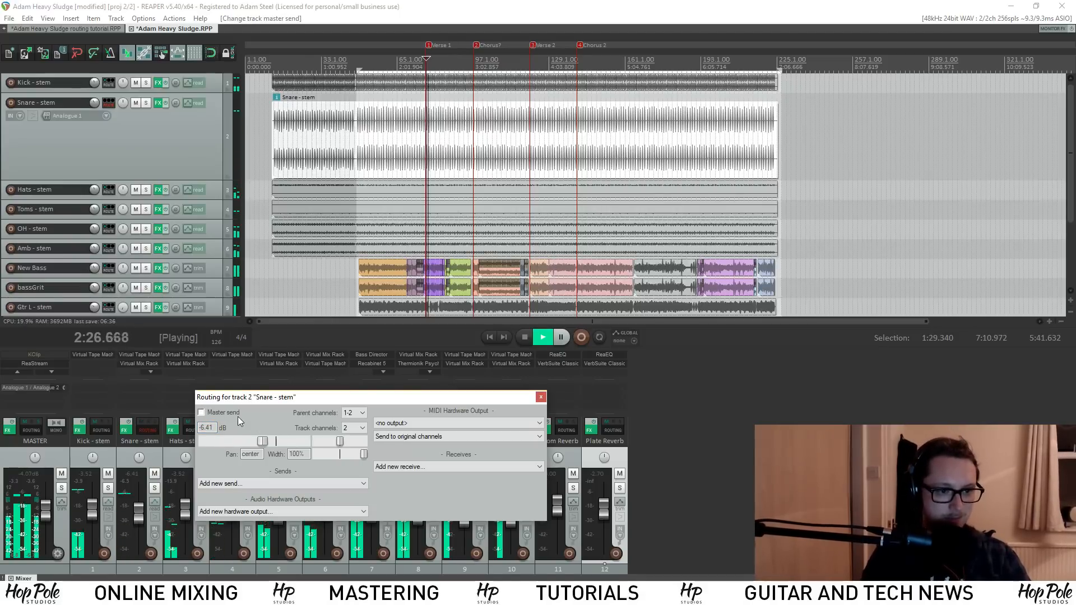
left_click_drag(260, 392, 349, 301)
key("space")
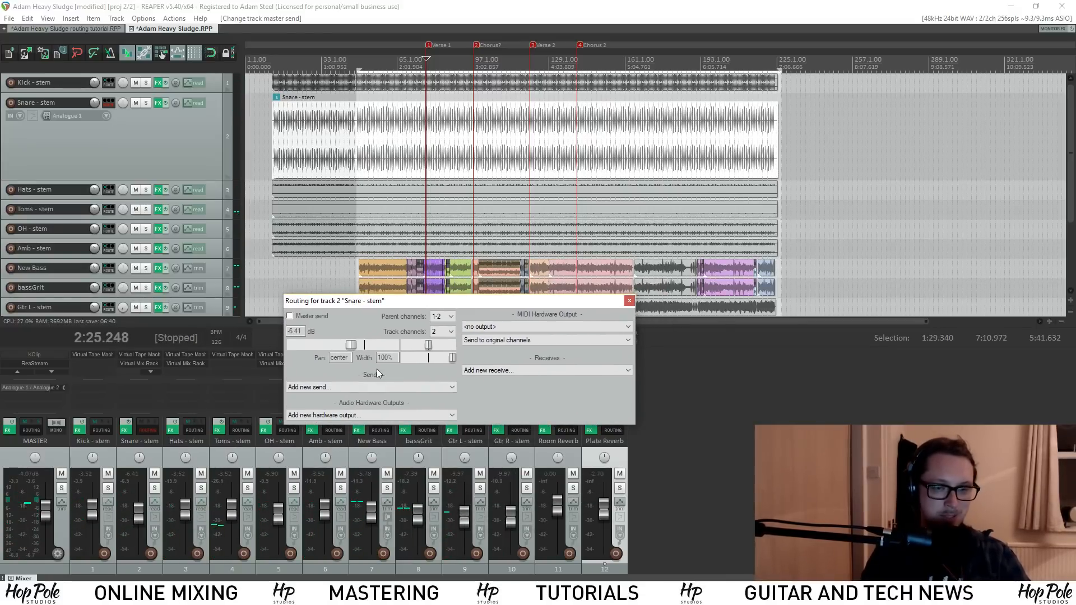
Solo the OH - stem and Amb - stem tracks during playback from 2:25.248, and clear both solos
left_click(295, 489)
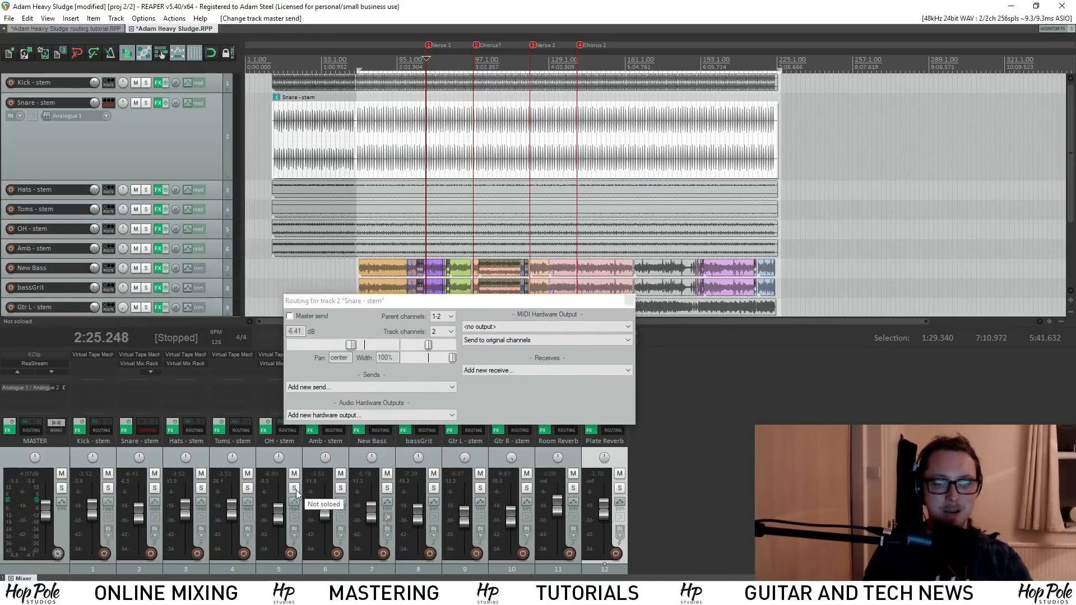
left_click(296, 490)
left_click(340, 488)
key("space")
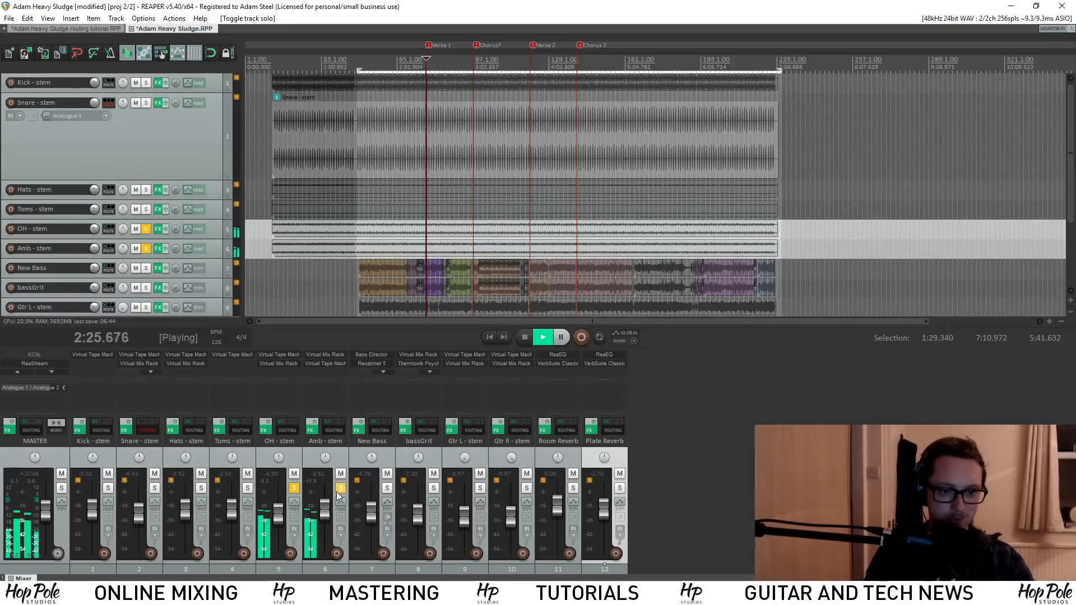
left_click_drag(341, 492, 291, 493)
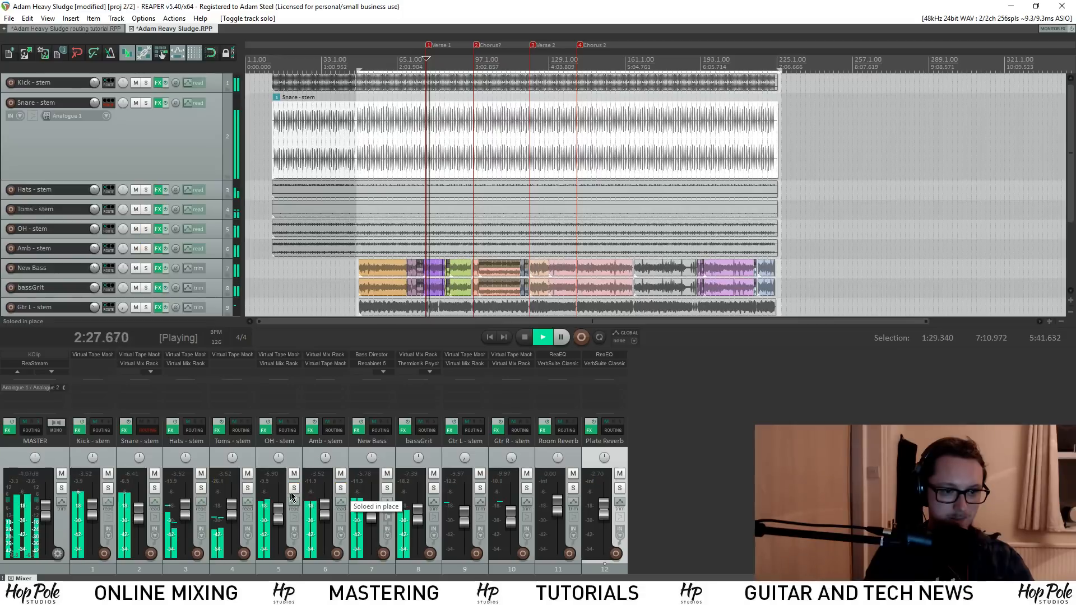
Solo the Snare - stem track to check it without its master send, and turn the master send back on
left_click(154, 488)
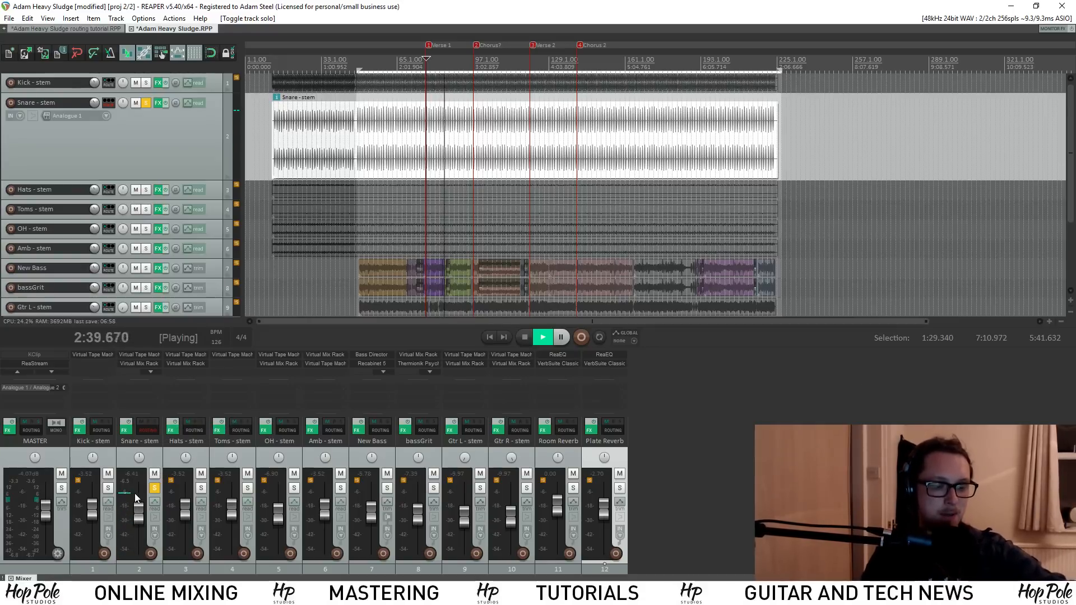
key("space")
left_click(149, 428)
left_click(203, 442)
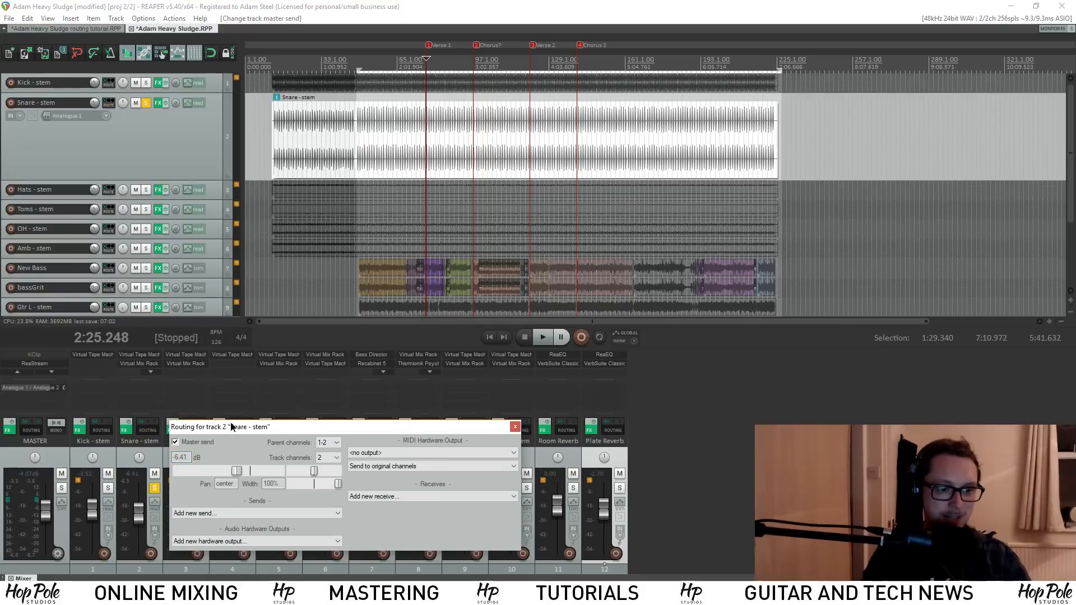
left_click_drag(227, 429, 320, 332)
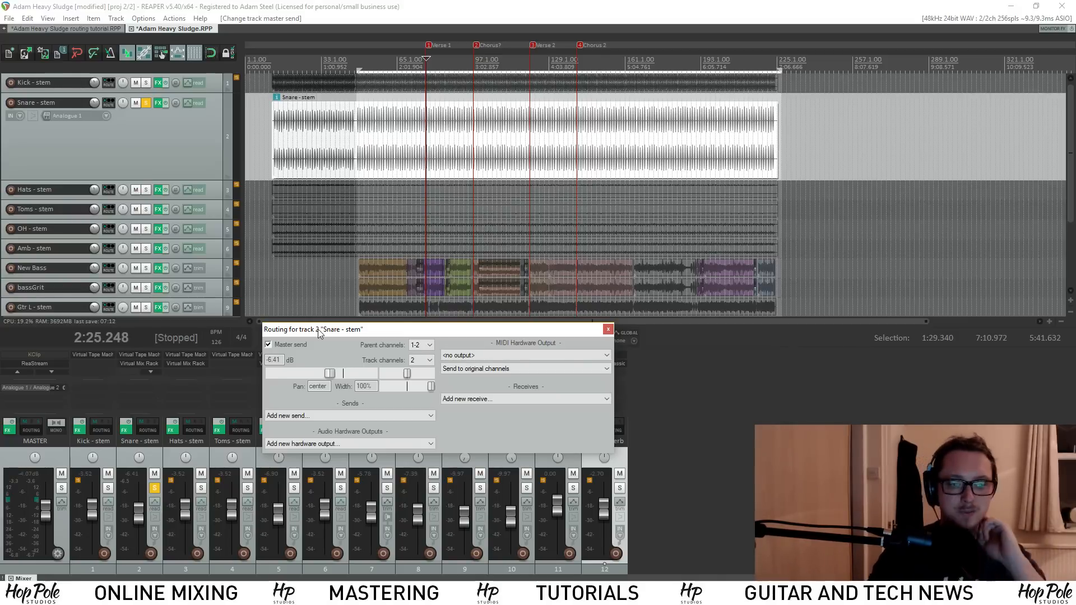
left_click(608, 328)
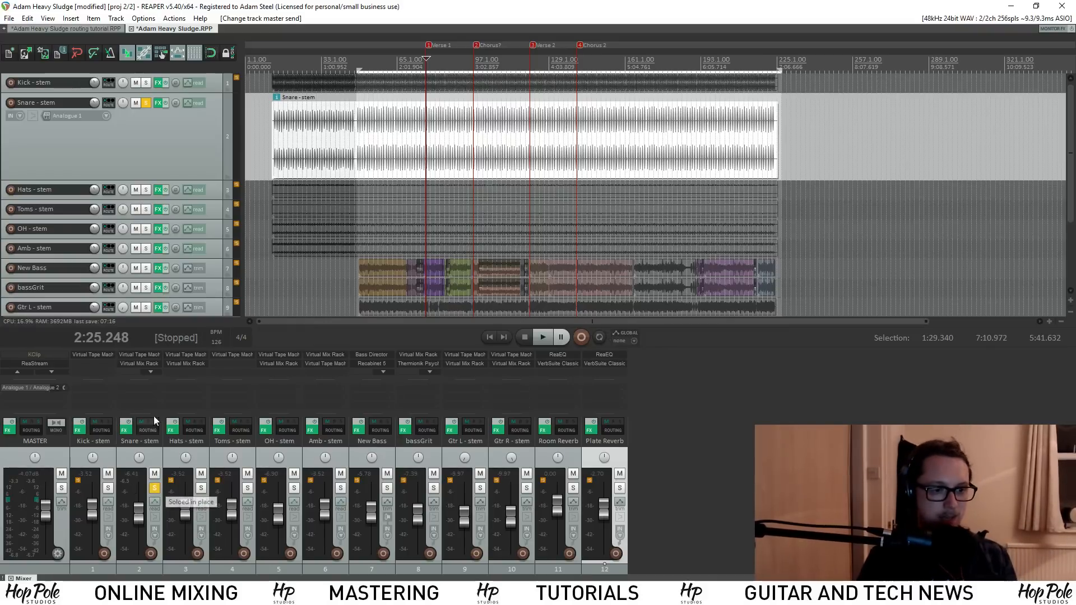
Go through the Snare - stem routing's width, track channels and MIDI output channel options, keeping 2 track channels
left_click(148, 431)
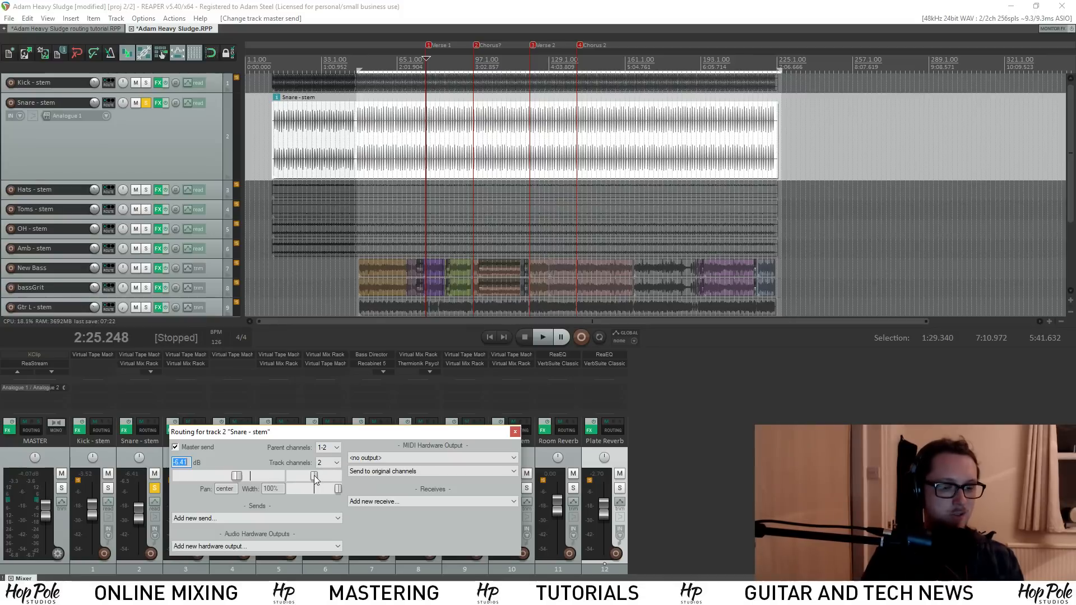
mouse_move(337, 489)
left_mouse_down()
mouse_move(291, 493)
mouse_move(343, 495)
mouse_move(336, 483)
left_mouse_up()
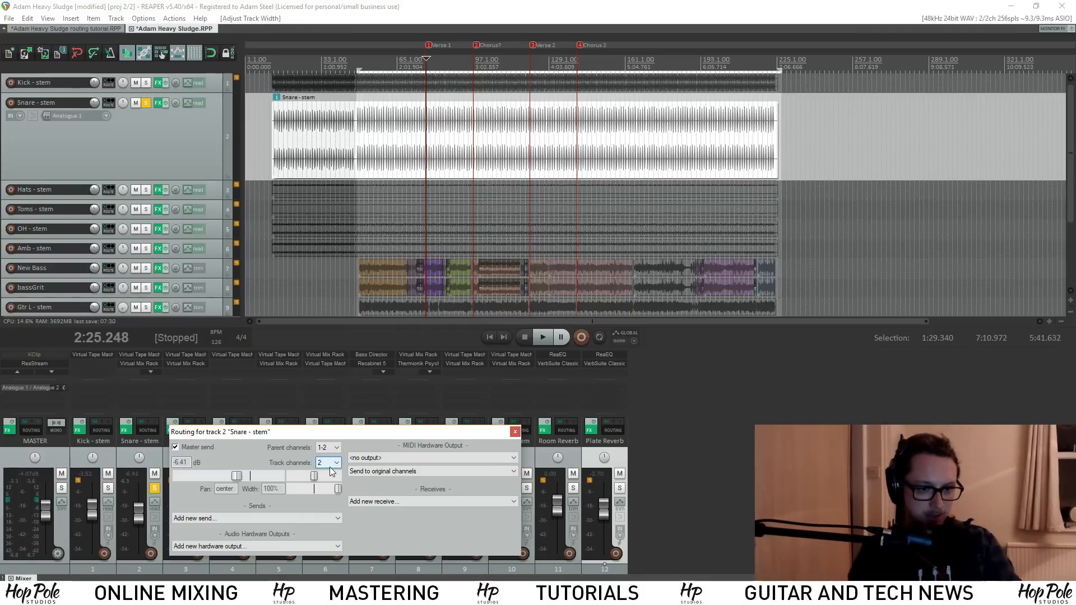
left_click(327, 464)
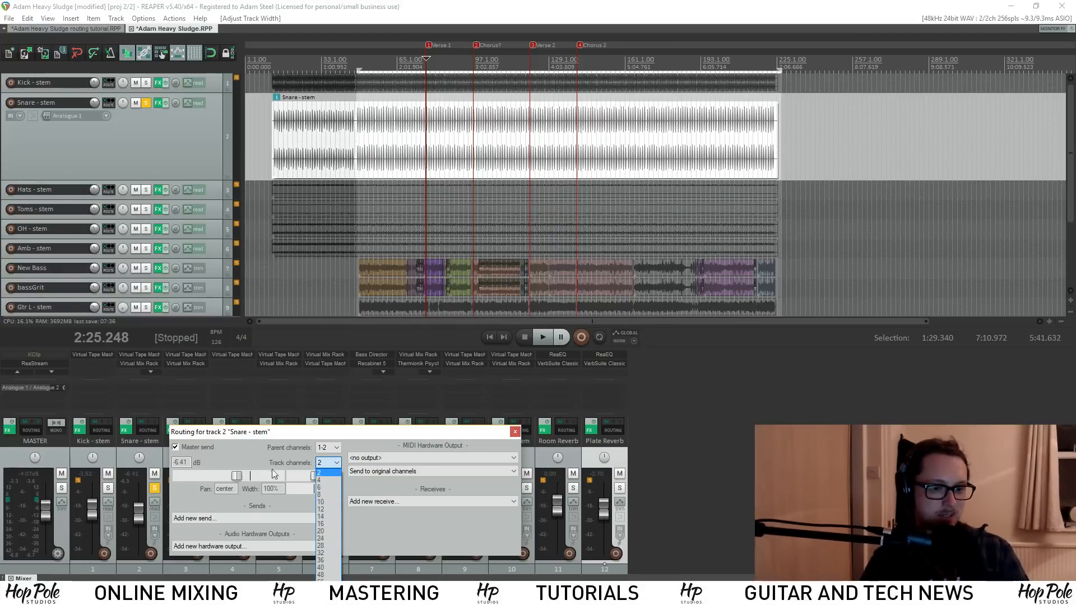
left_click(322, 472)
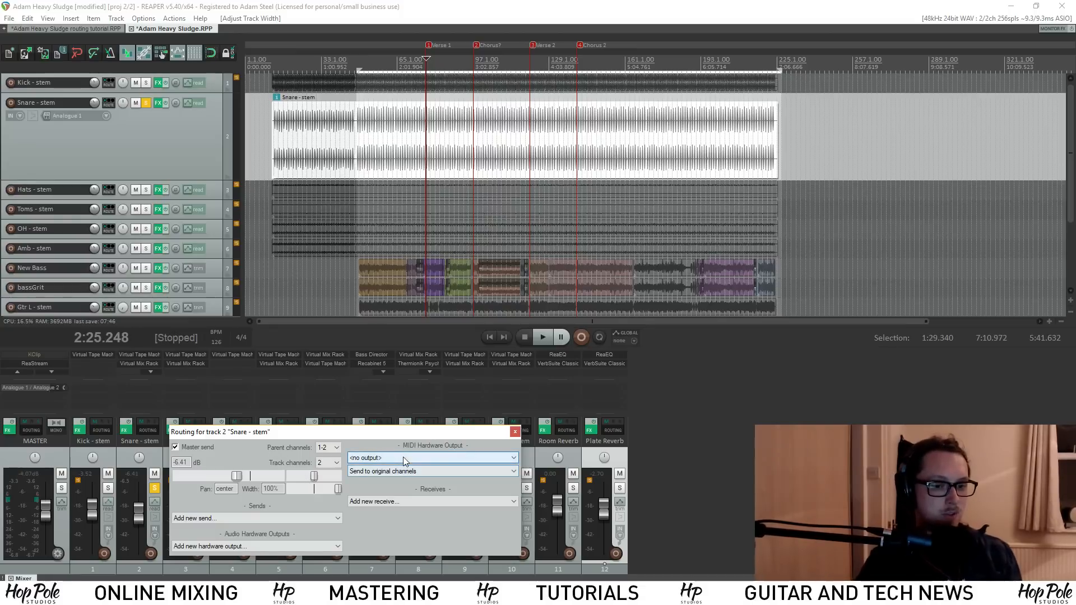
left_click(373, 472)
left_click(372, 481)
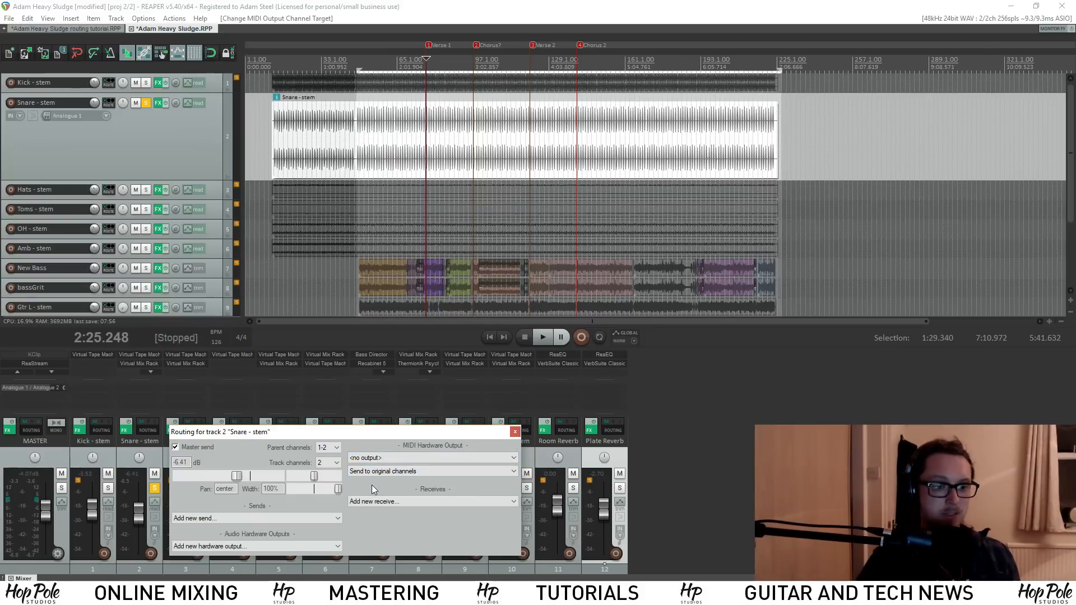
Add three hardware outputs to the Snare - stem track: Analogue 1 / Analogue 2, Analogue 1 and Analogue 2
left_click(267, 547)
left_click(291, 399)
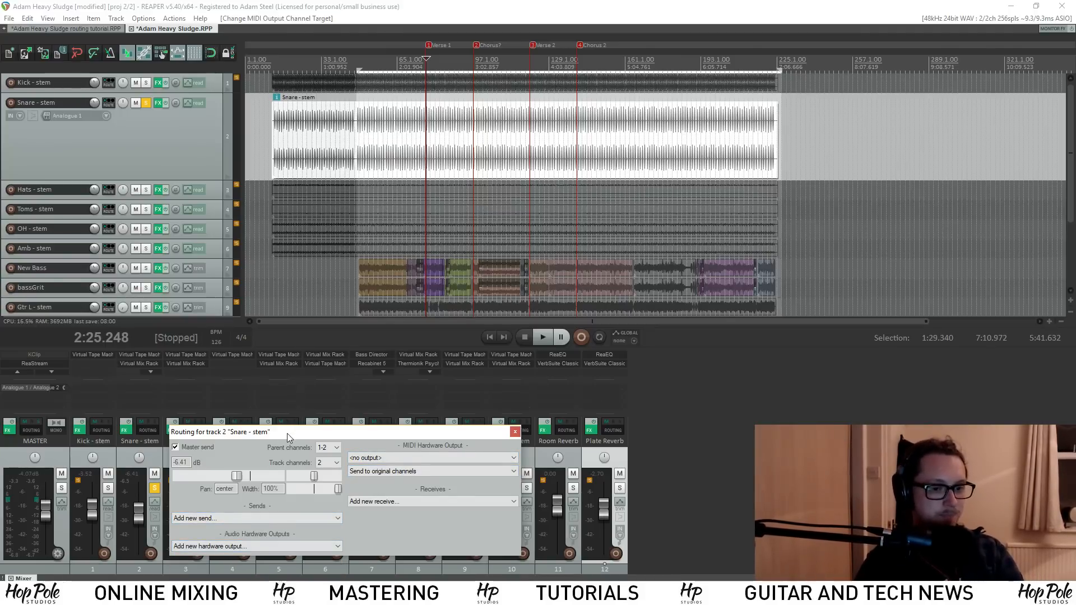
left_click_drag(287, 432, 279, 232)
left_click(233, 346)
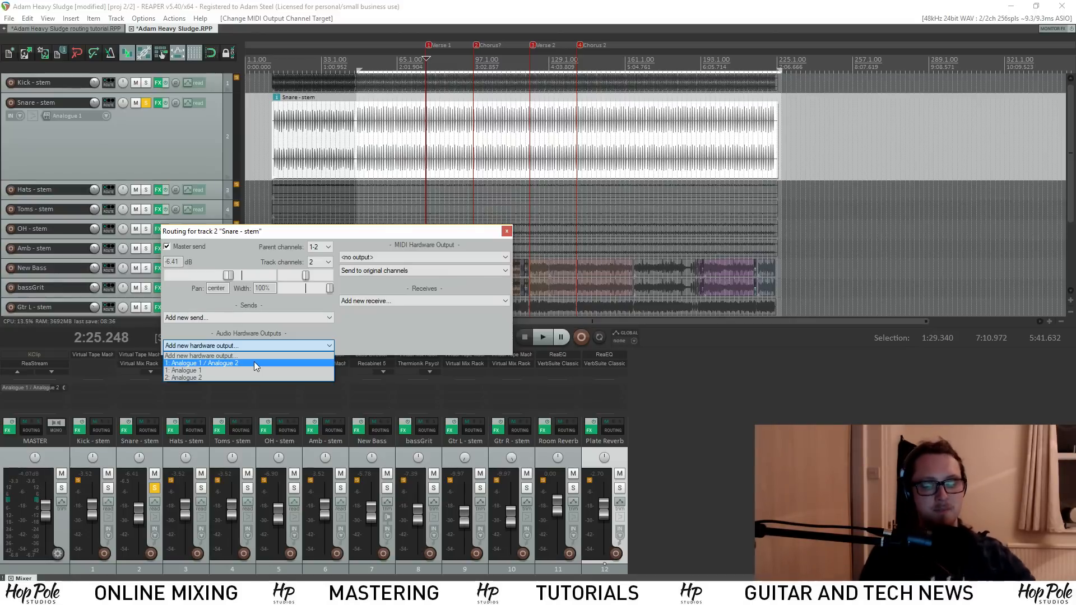
left_click(240, 363)
left_click(233, 345)
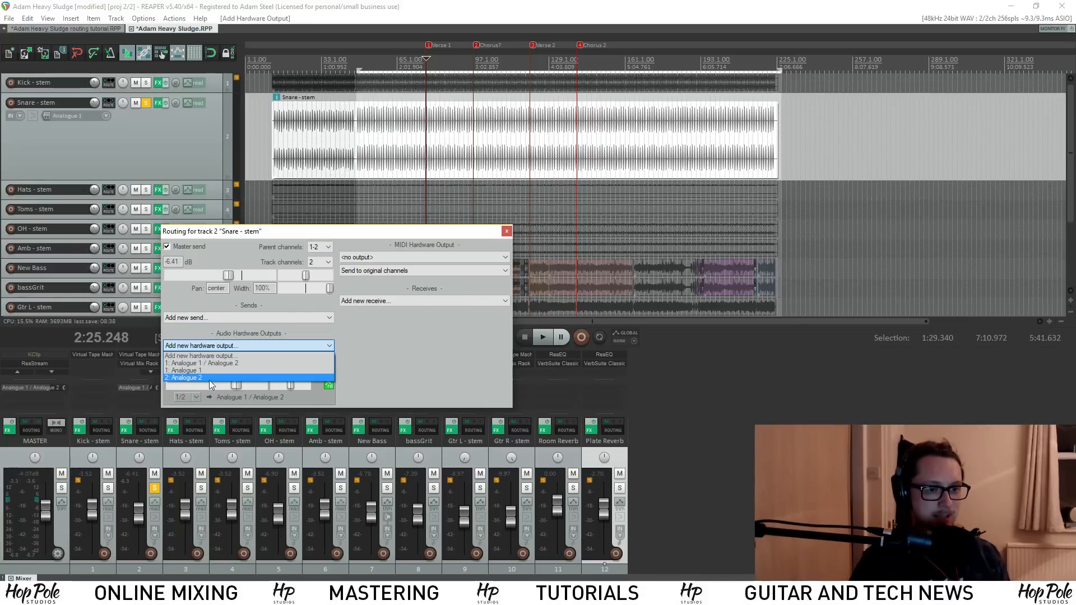
left_click(207, 370)
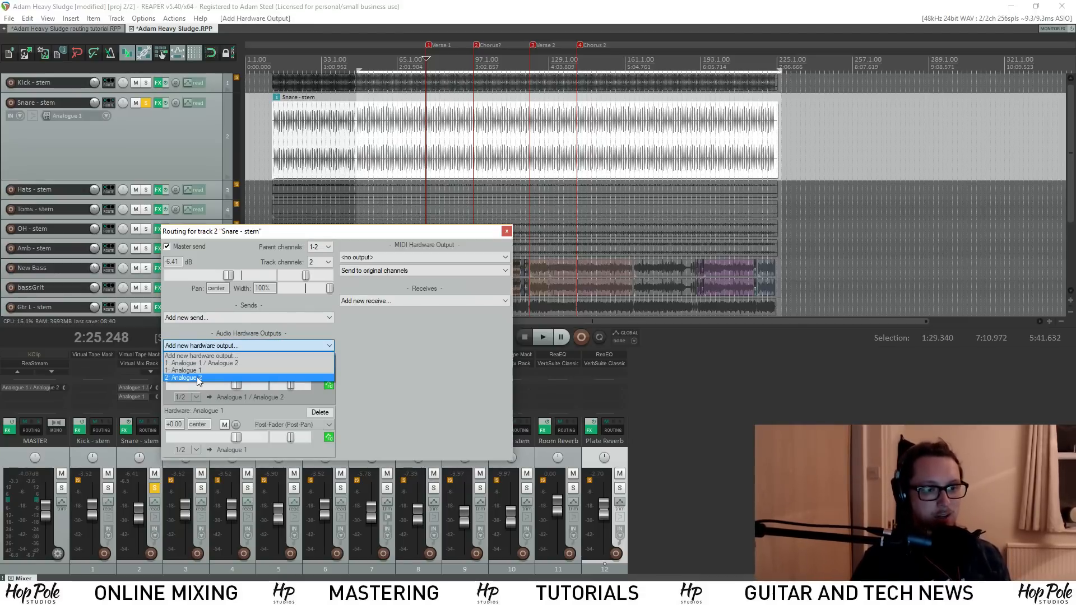
left_click(196, 373)
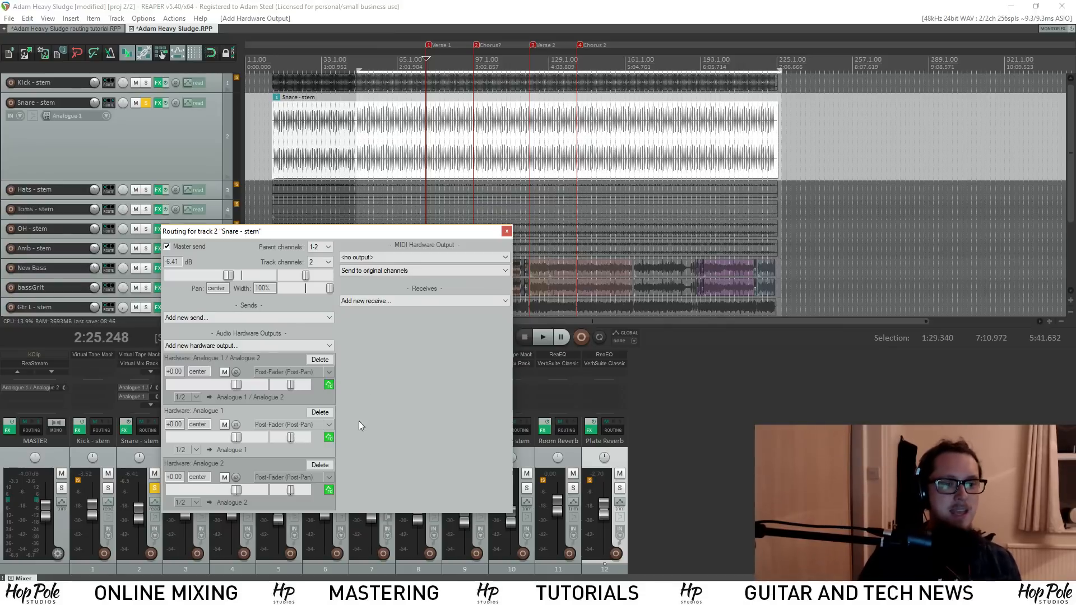
Replace the Snare - stem's single Analogue 1 and Analogue 2 outputs with a second Analogue 1 / Analogue 2 output and adjust its level
left_click(320, 465)
left_click(320, 412)
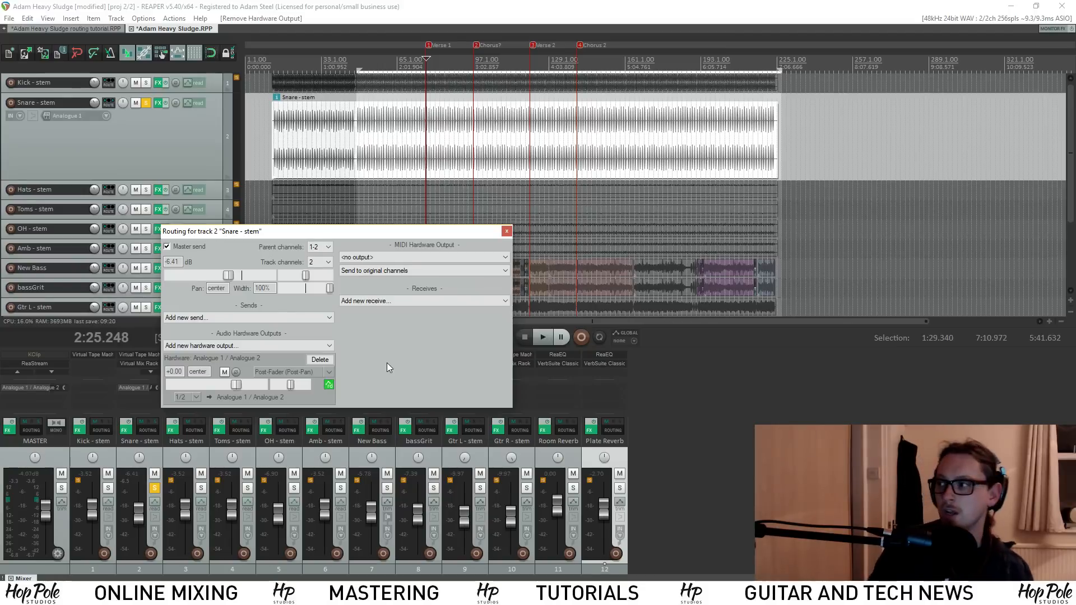
left_click(227, 345)
left_click(201, 363)
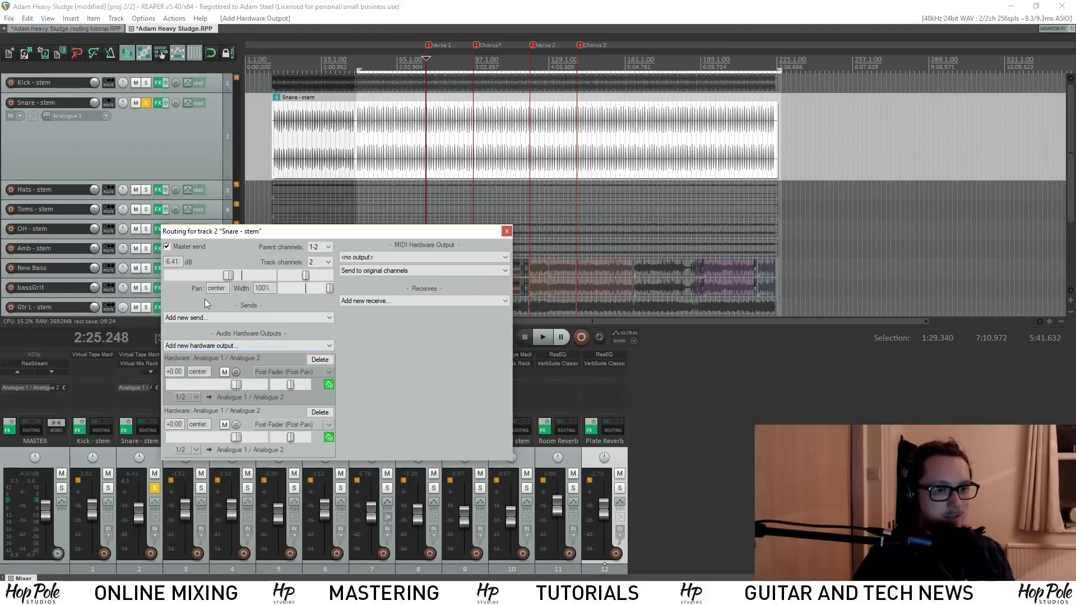
left_click_drag(246, 230, 714, 233)
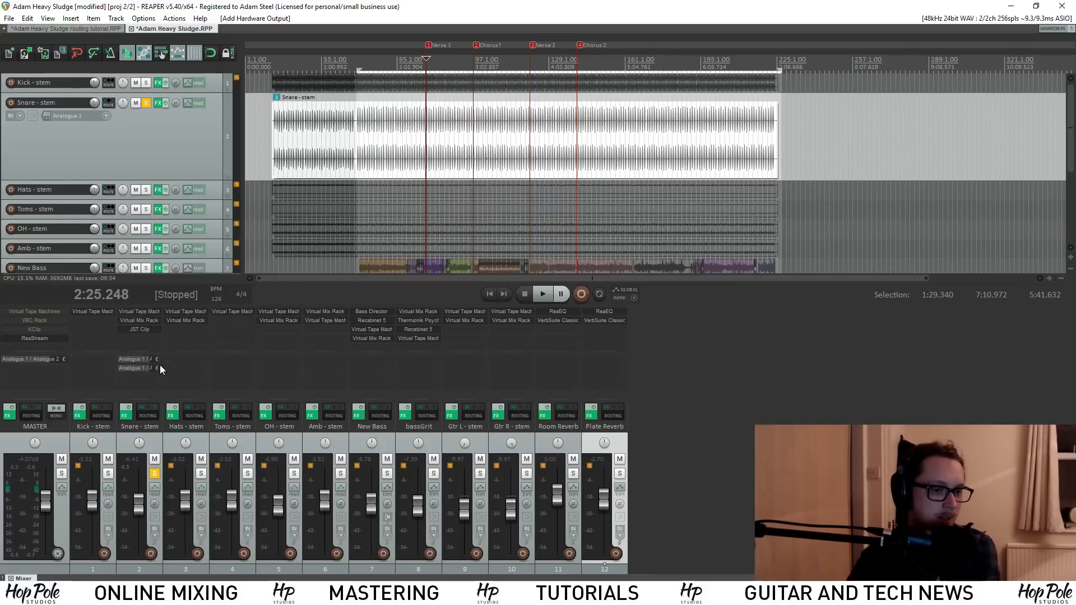
mouse_move(159, 367)
left_mouse_down()
mouse_move(159, 379)
mouse_move(159, 371)
left_mouse_up()
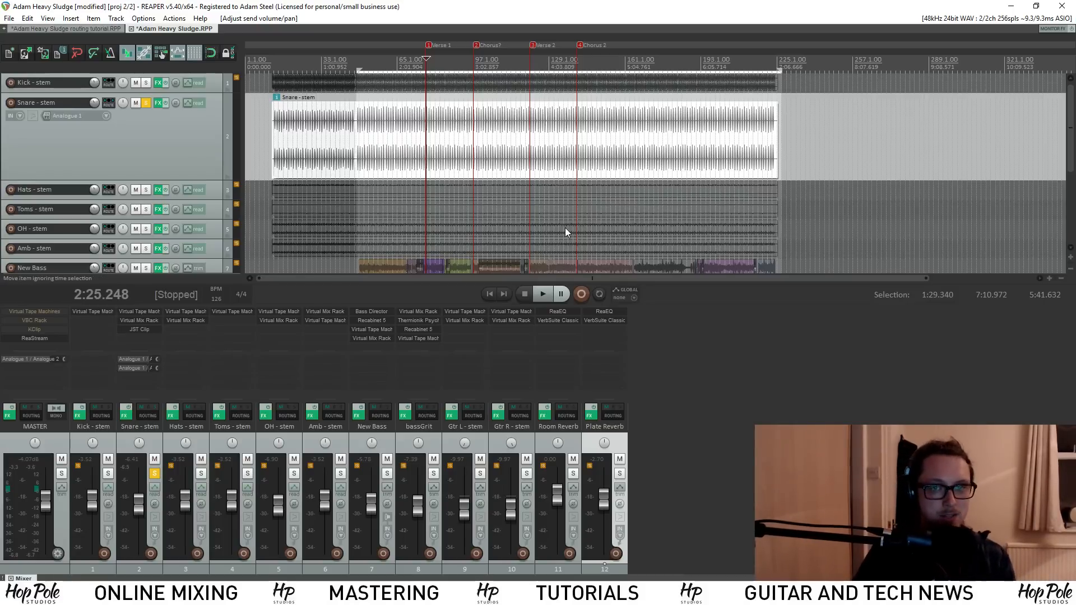
Examine the master track's hardware output options, keeping its existing Analogue 1 / Analogue 2 output
left_click(28, 373)
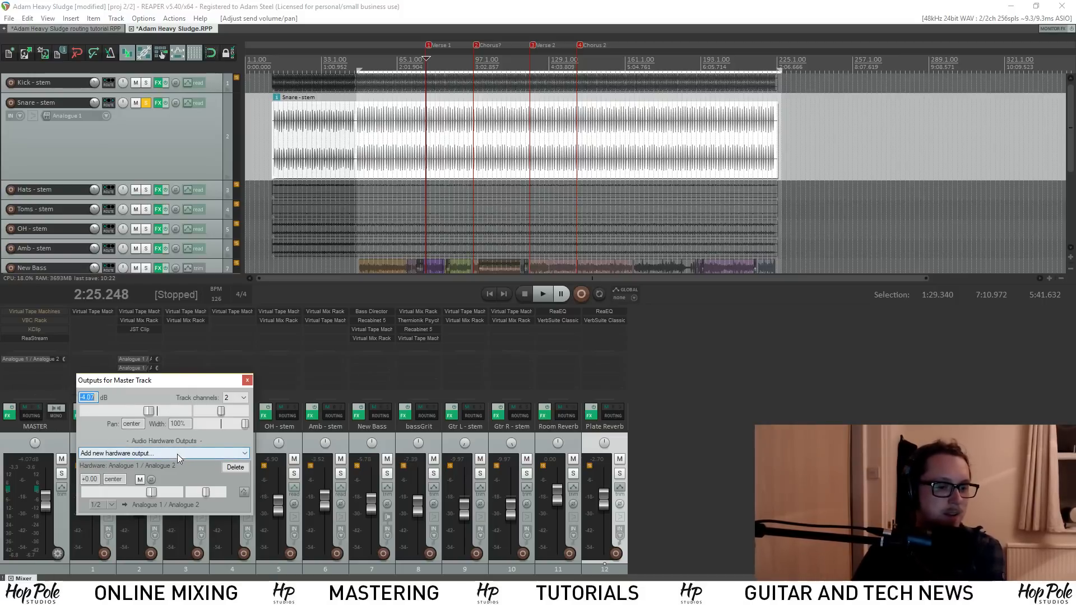
left_click(142, 453)
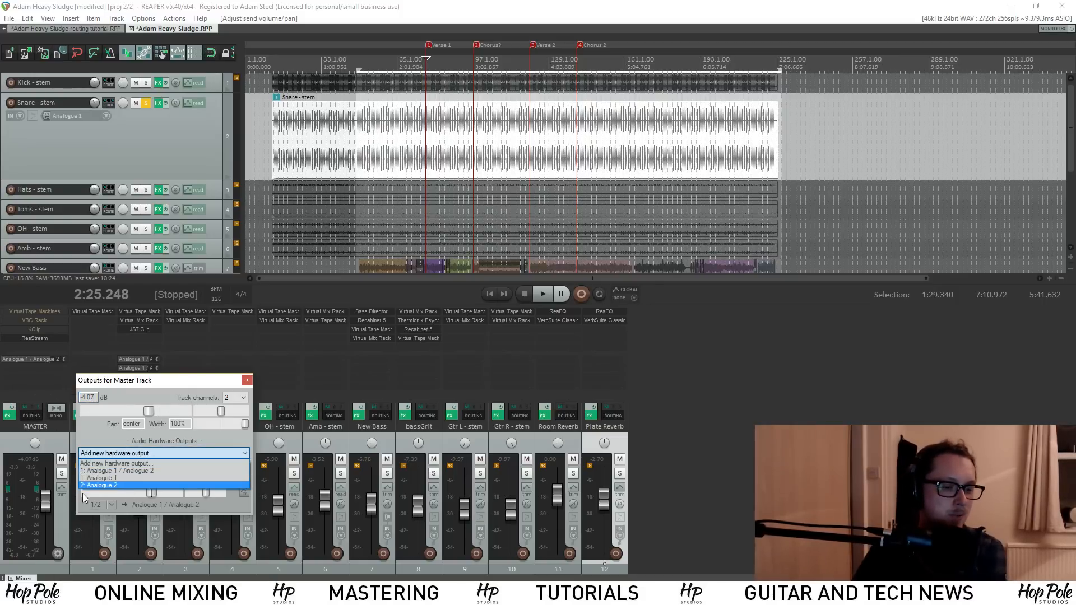
left_click(118, 471)
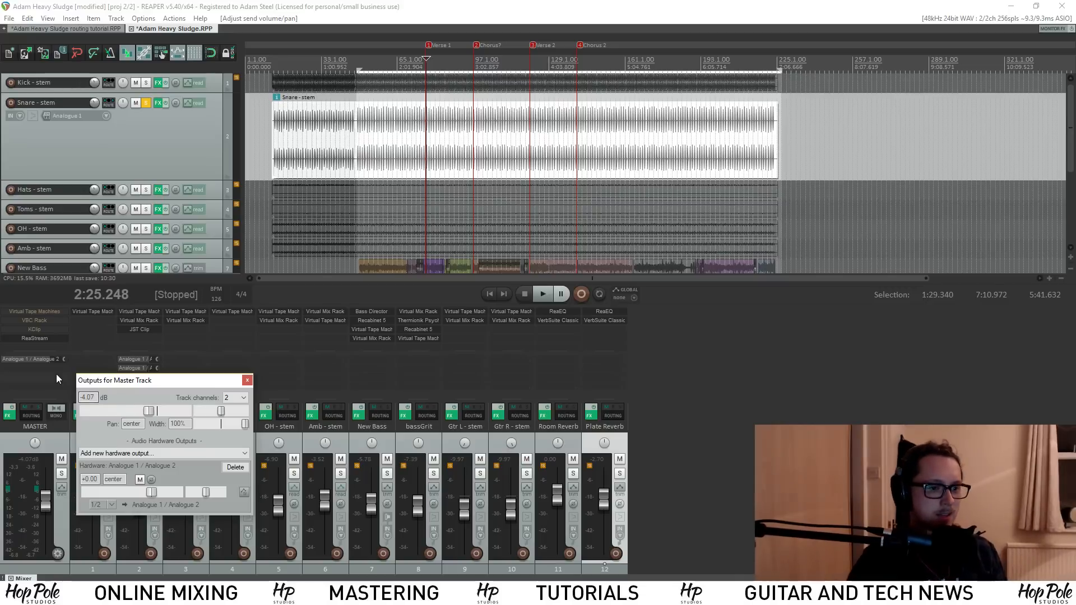
left_click(246, 379)
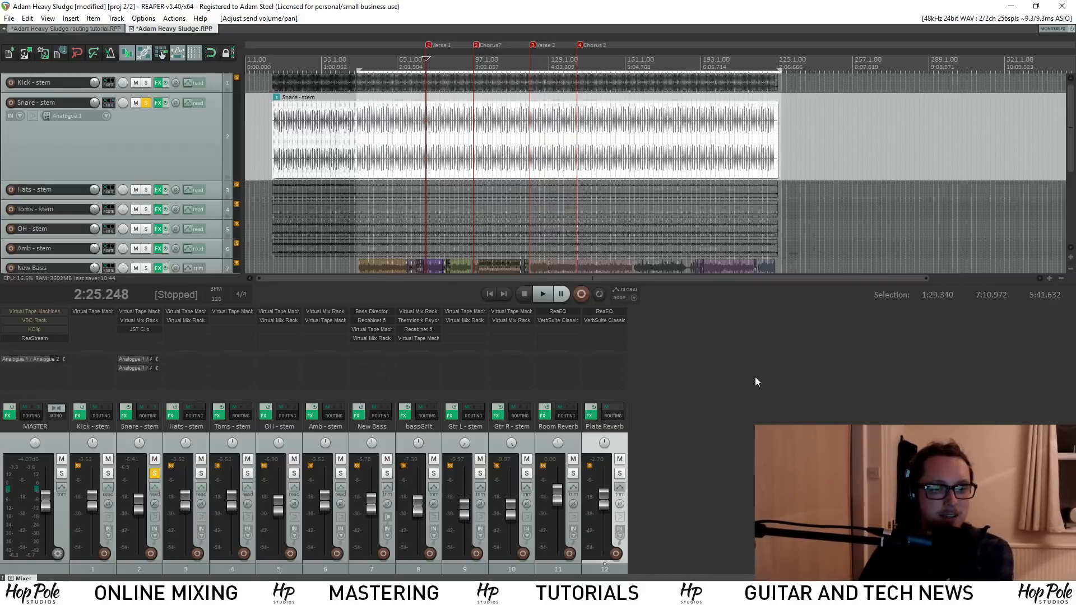
Add a new track after Plate Reverb, check its hardware output routing, and delete the track
double_click(707, 427)
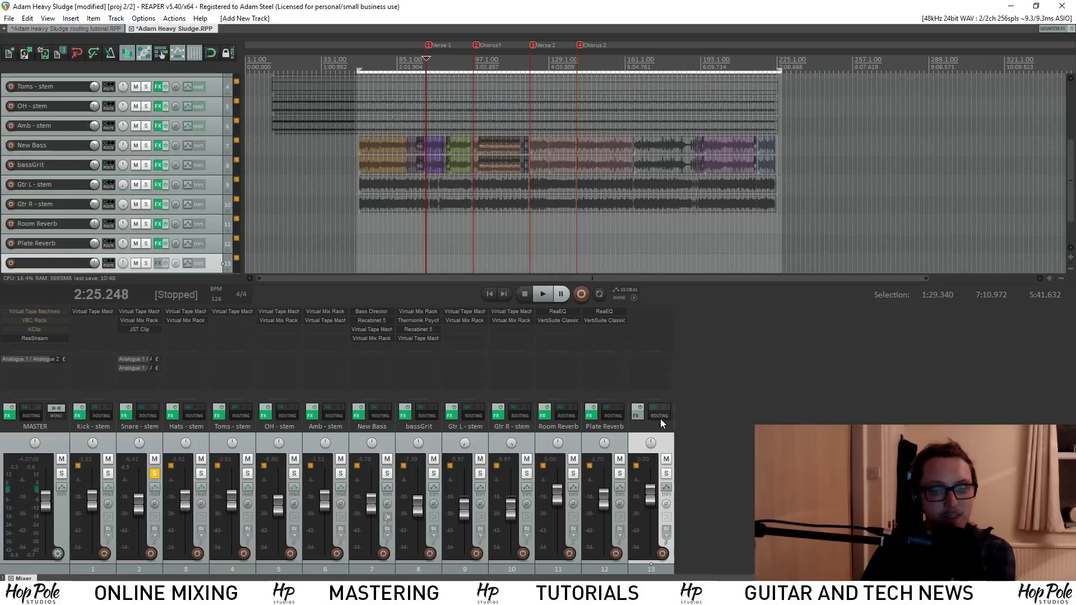
left_click(660, 411)
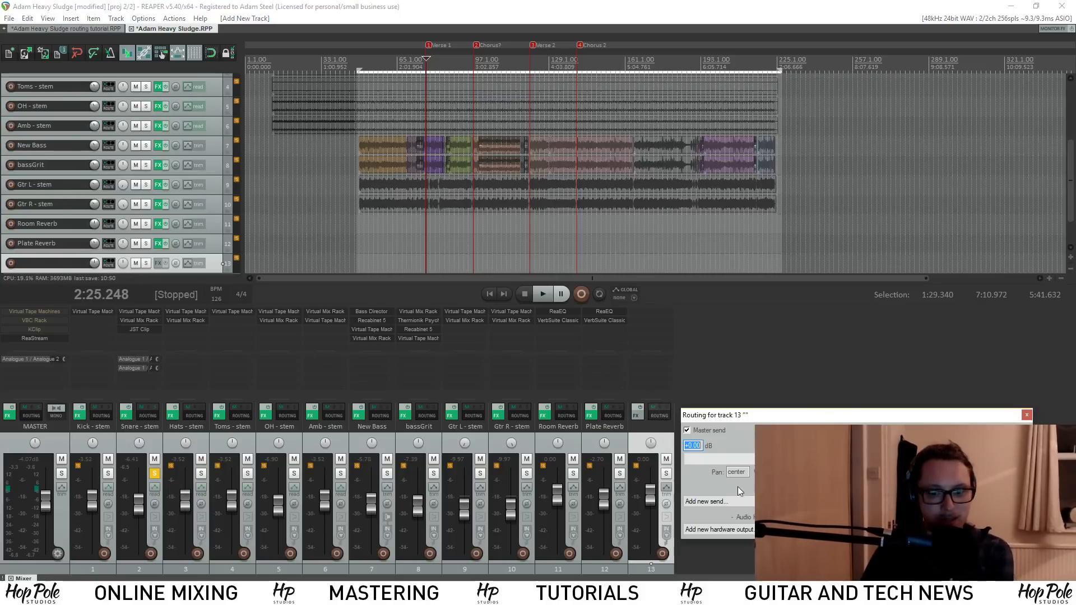
left_click(738, 529)
left_click(739, 531)
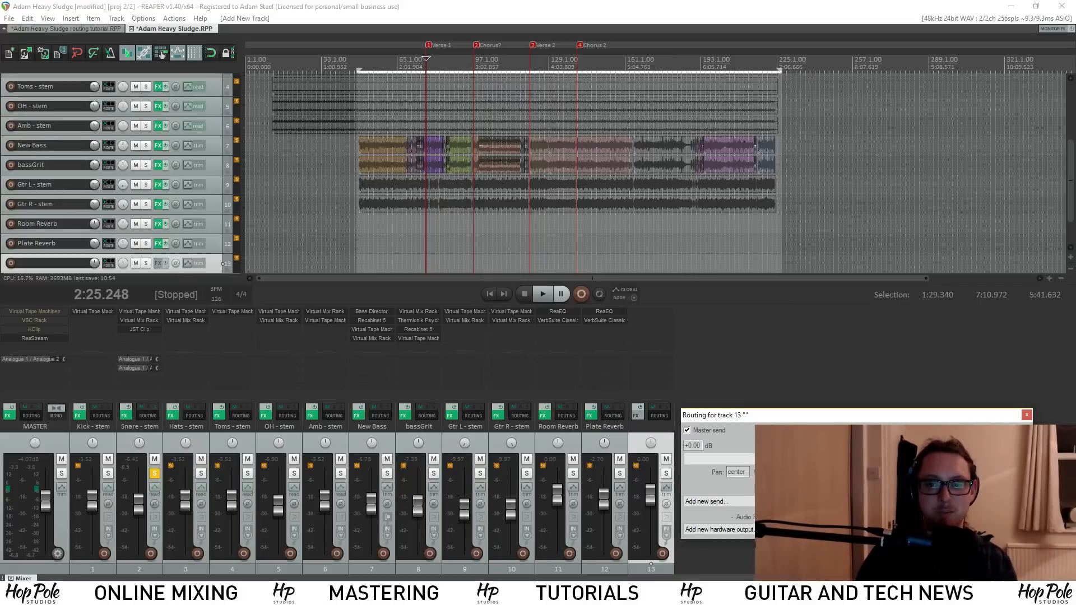
left_click(1027, 415)
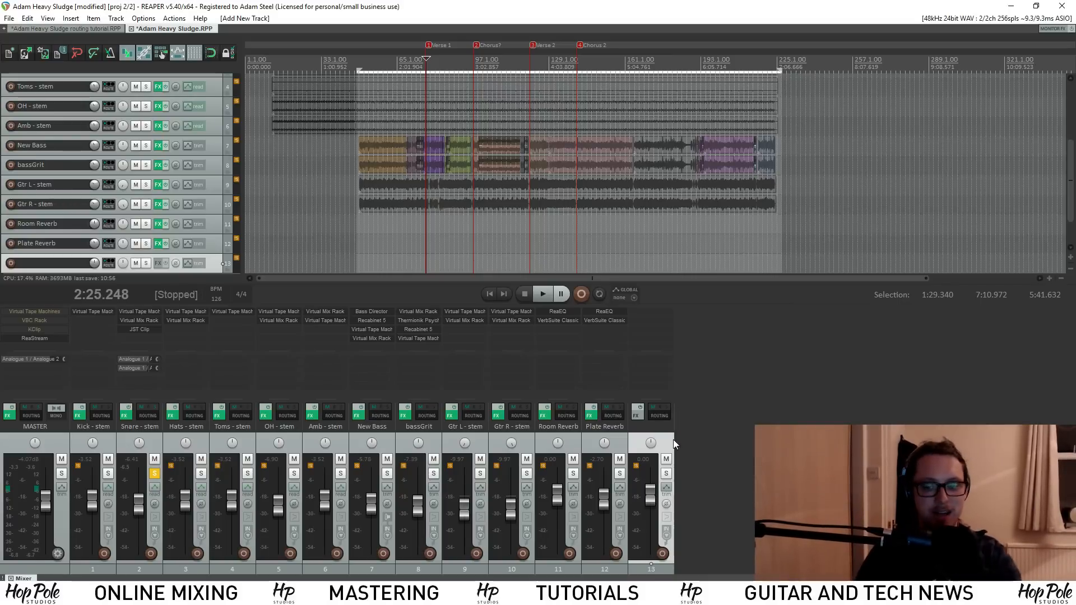
key("Delete")
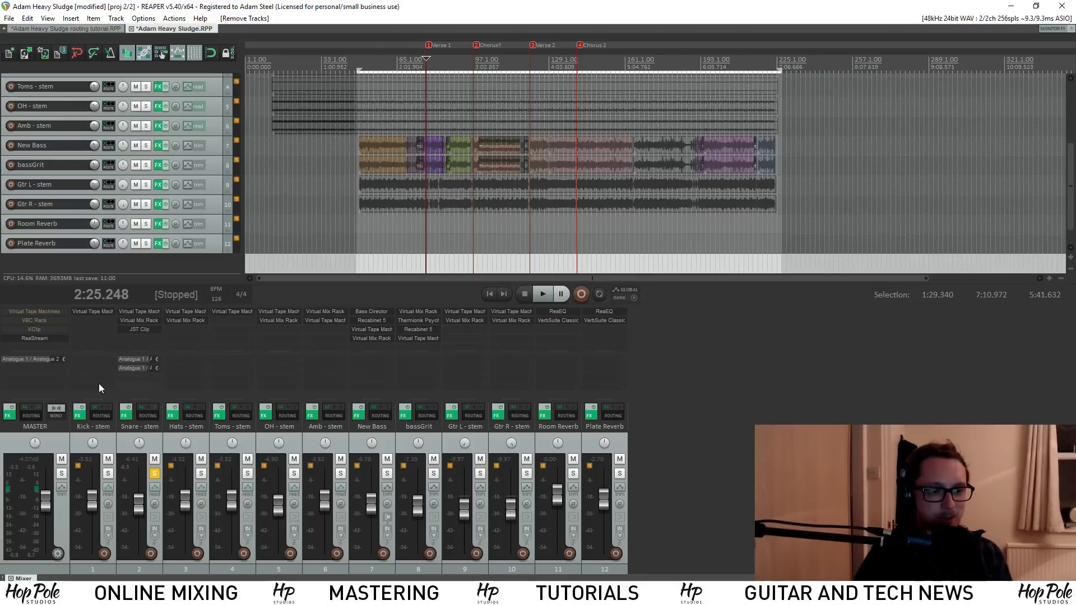
Copy the Snare - stem's Analogue 1 / Analogue 2 hardware output to every track from Hats - stem to Plate Reverb
left_click_drag(131, 359, 464, 360)
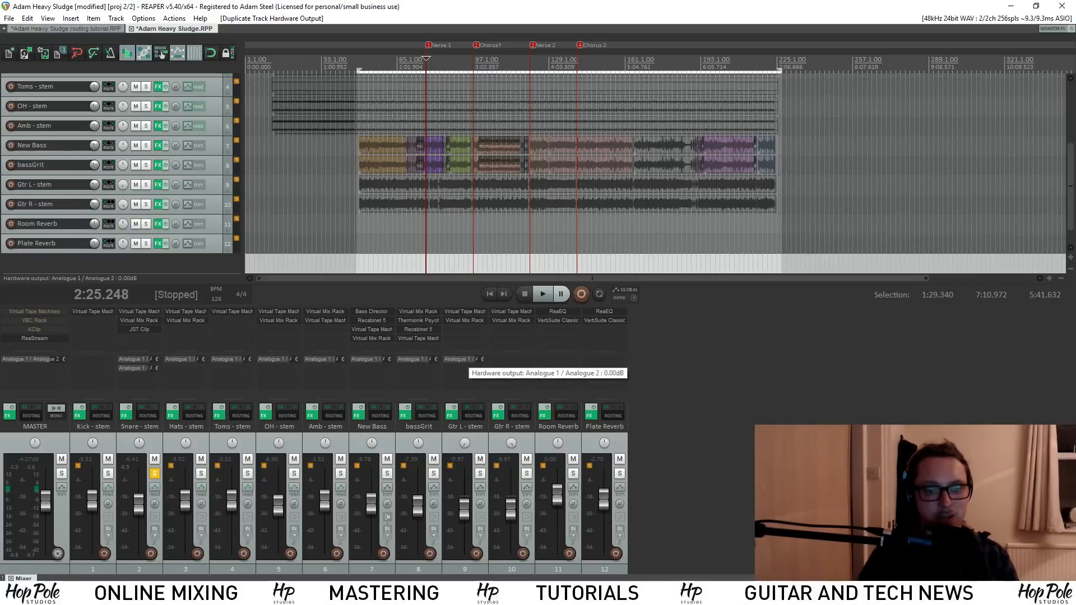
left_click_drag(460, 363, 602, 364)
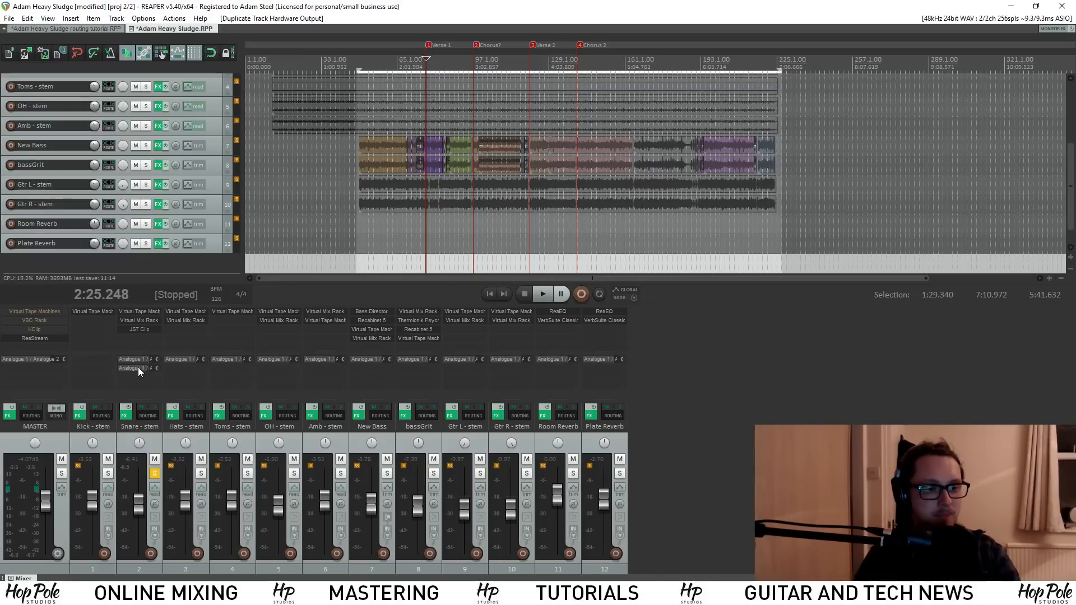
key("space")
key("space")
Delete the hardware outputs from all tracks from Snare - stem to Plate Reverb, keeping only the master's output
left_click(137, 367, "alt")
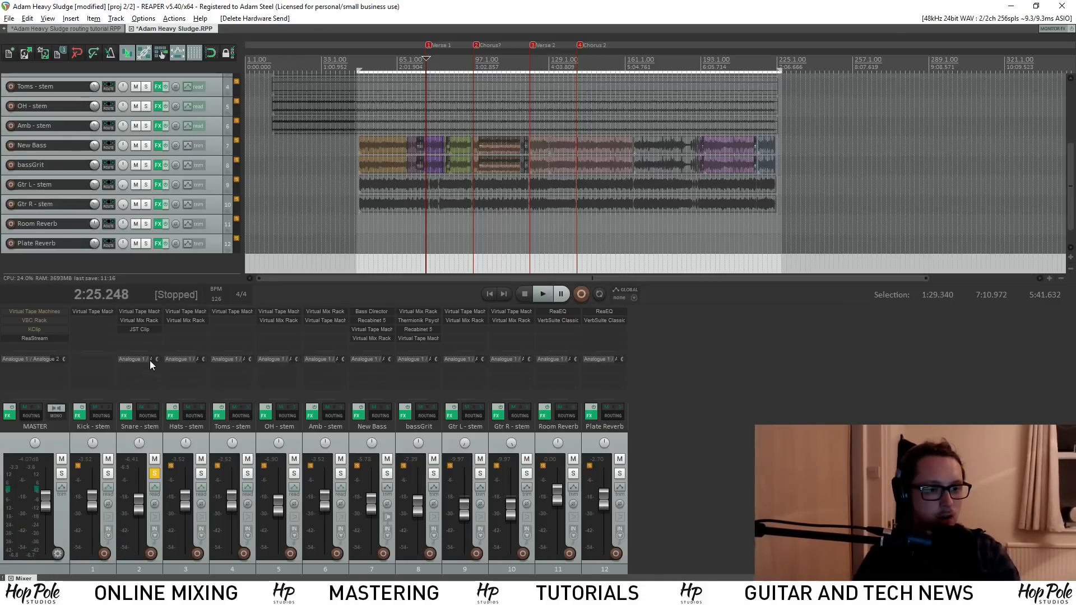
left_click(237, 358, "alt")
left_click(275, 359, "alt")
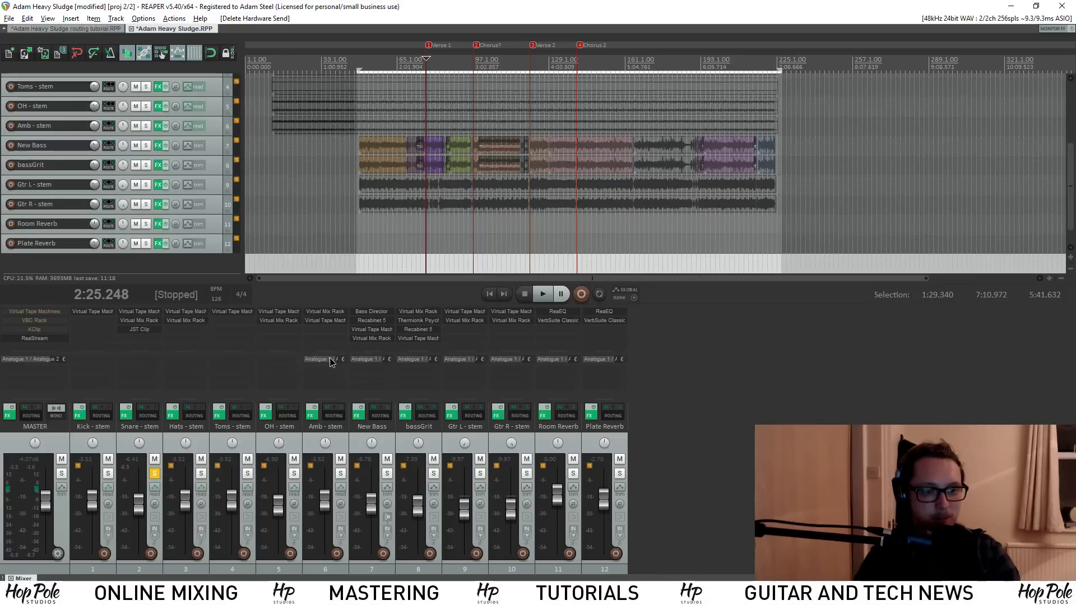
left_click(370, 358, "alt")
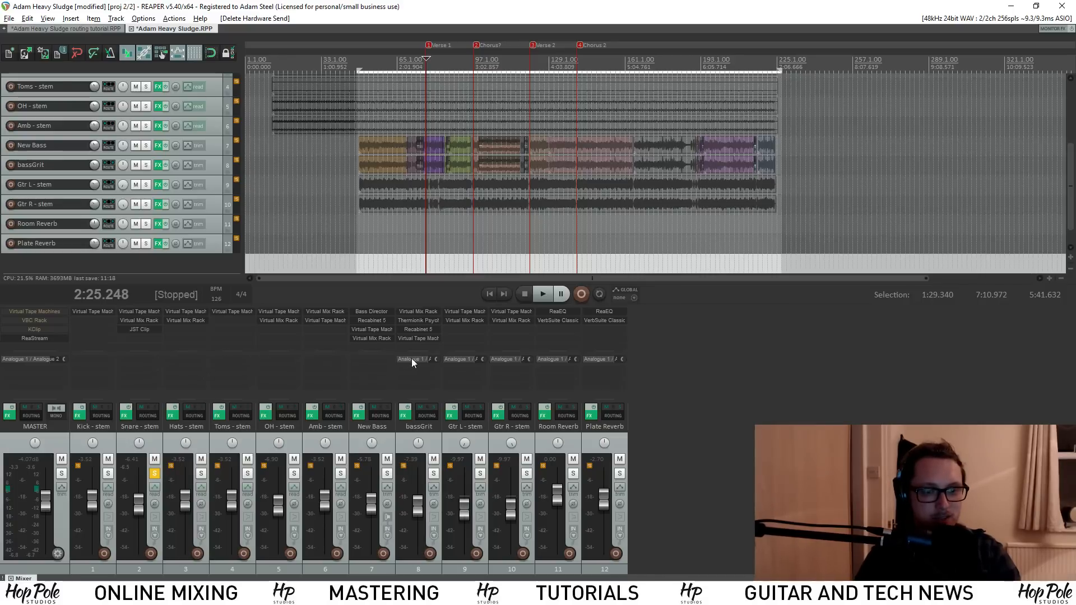
left_click(598, 359, "alt")
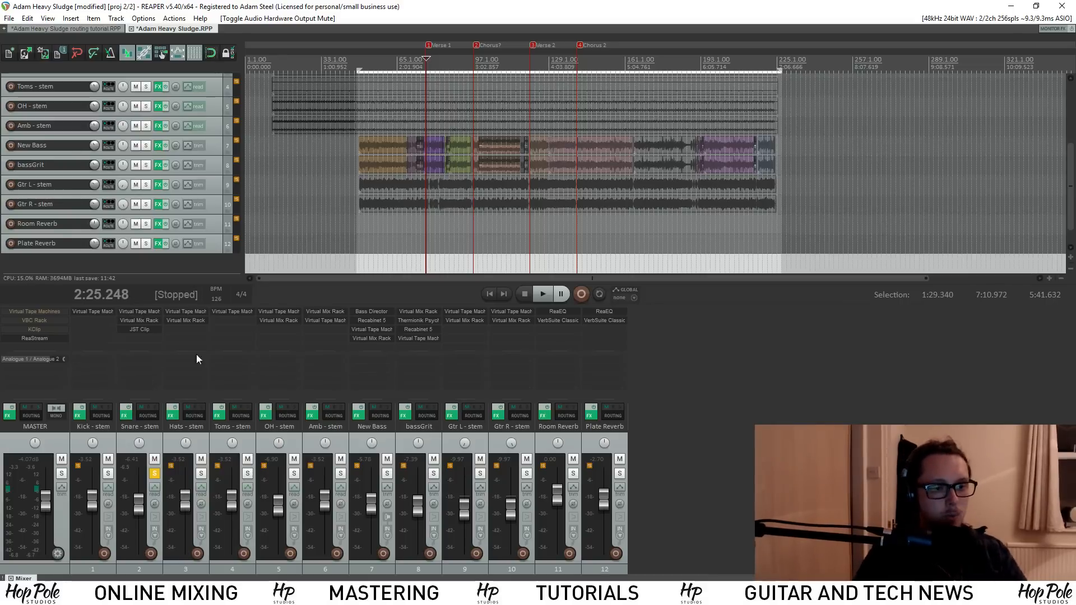
Add a send from Snare - stem to Plate Reverb and review its send modes, keeping Post-Fader (Post-Pan)
left_click(136, 367)
left_click(258, 486)
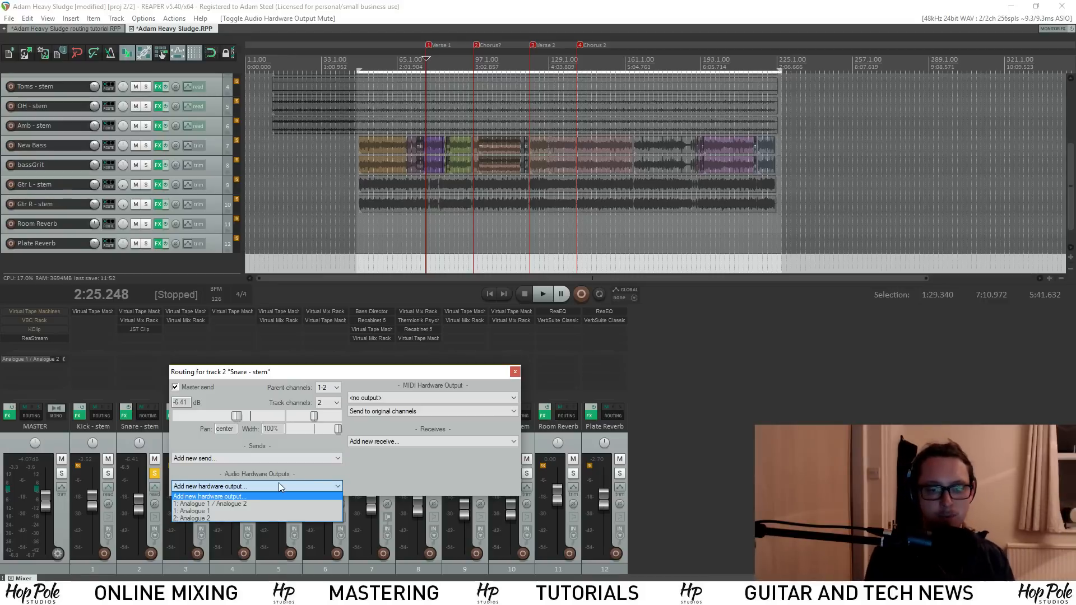
left_click(261, 459)
left_click(243, 459)
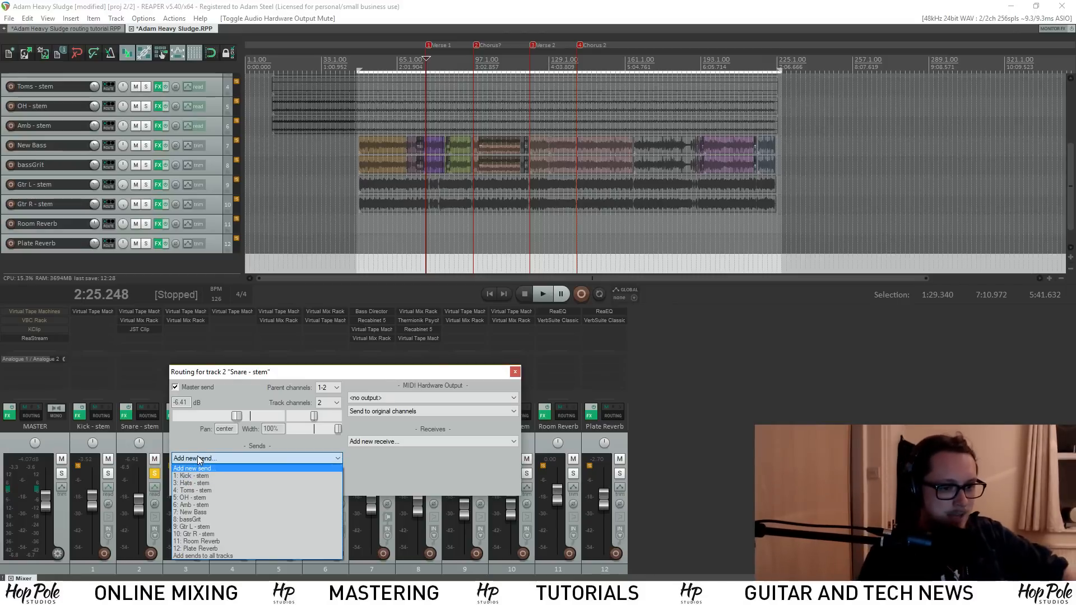
left_click(199, 551)
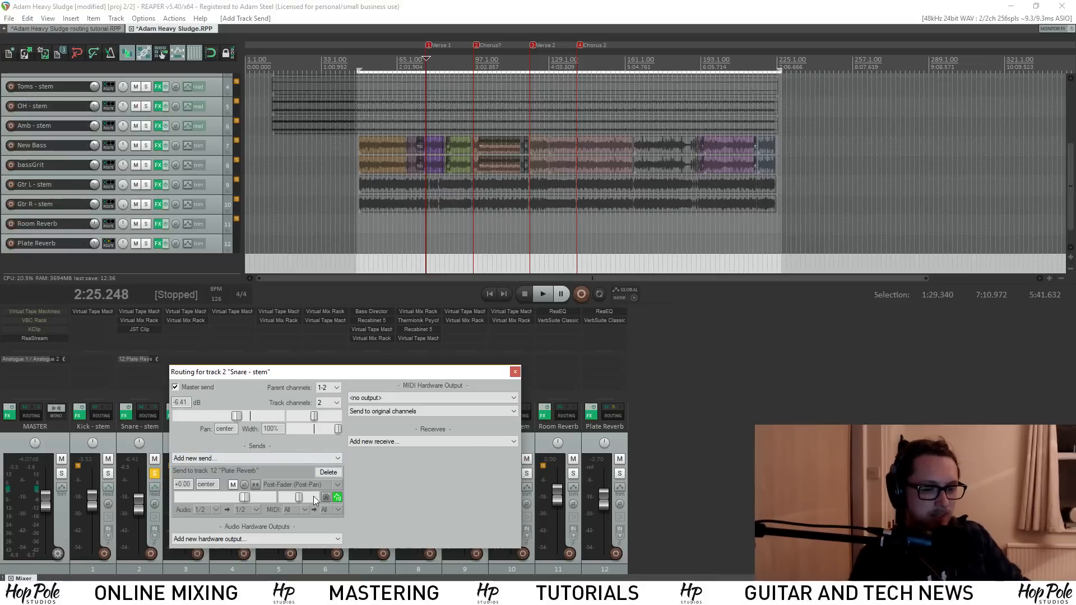
left_click(337, 485)
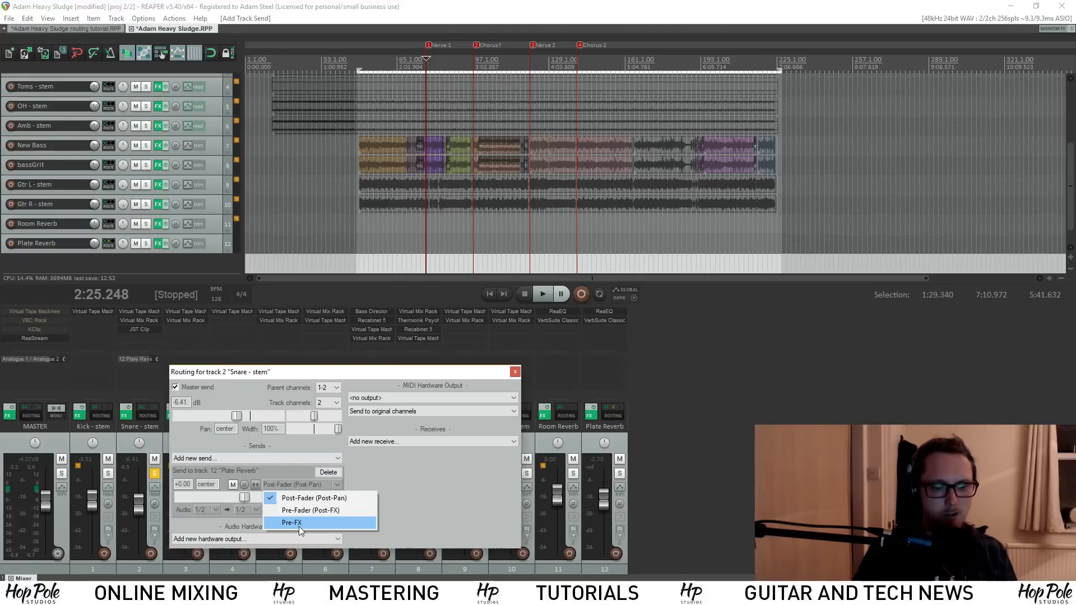
left_click(419, 479)
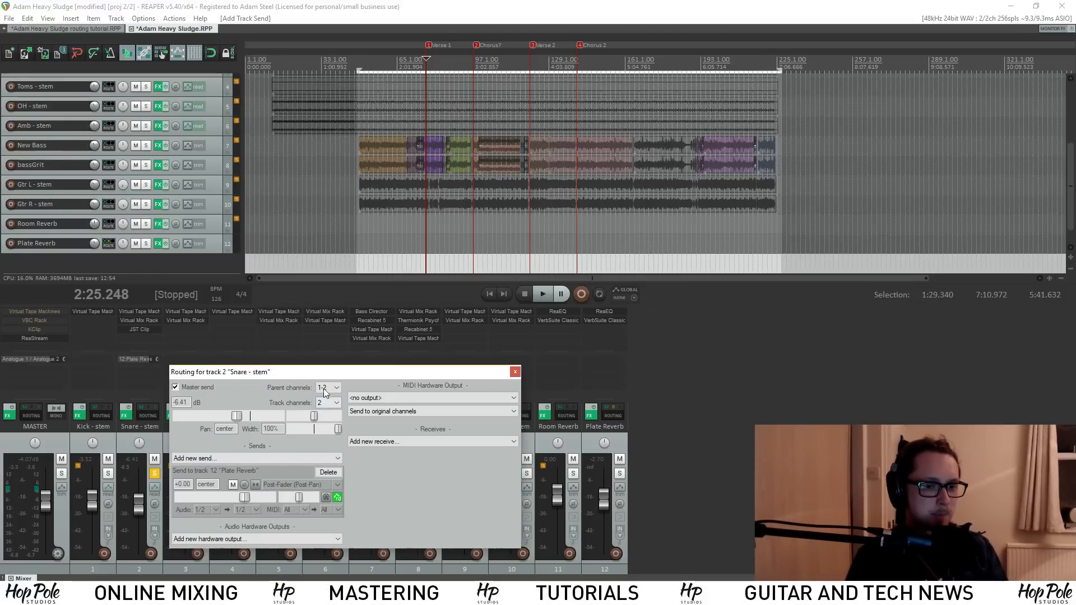
Clear the routing window from the mixer and move the Snare - stem fader up, then down to about -9.4 dB
left_click_drag(325, 373, 803, 339)
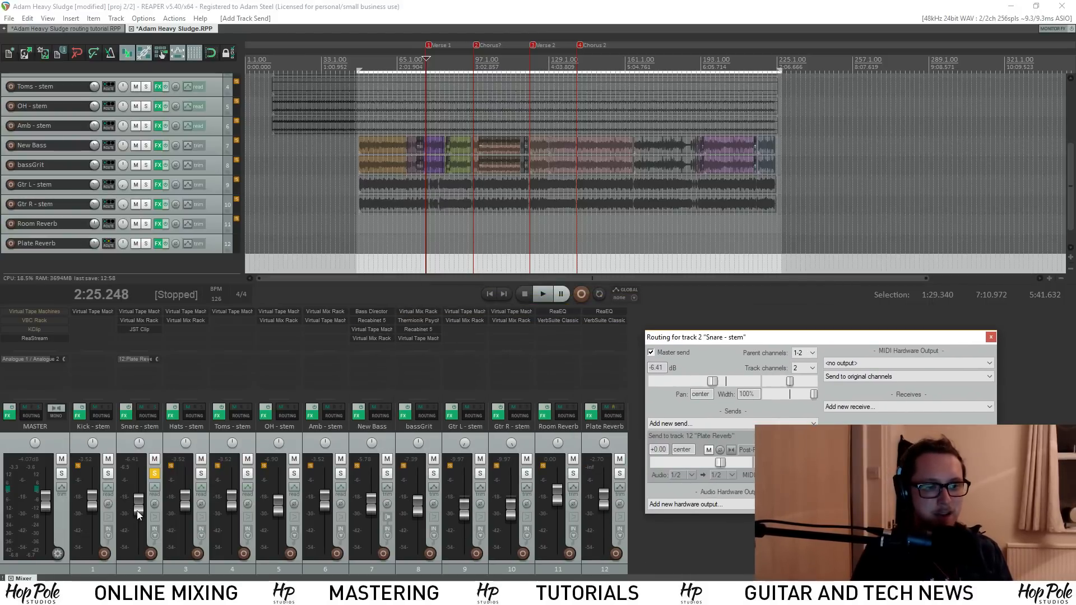
left_click_drag(139, 509, 141, 508)
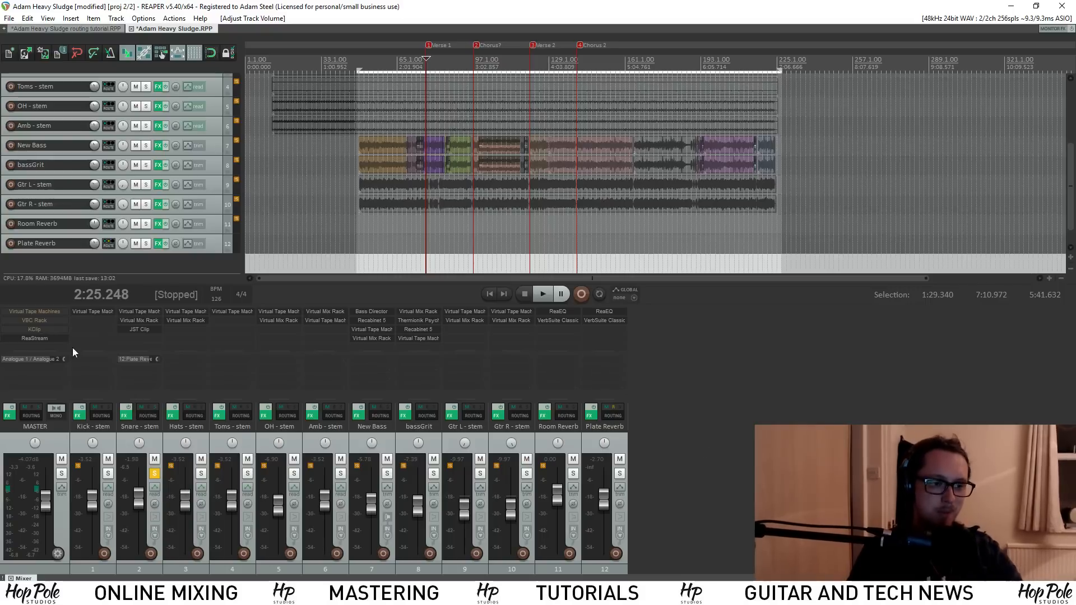
left_click_drag(142, 496, 142, 509)
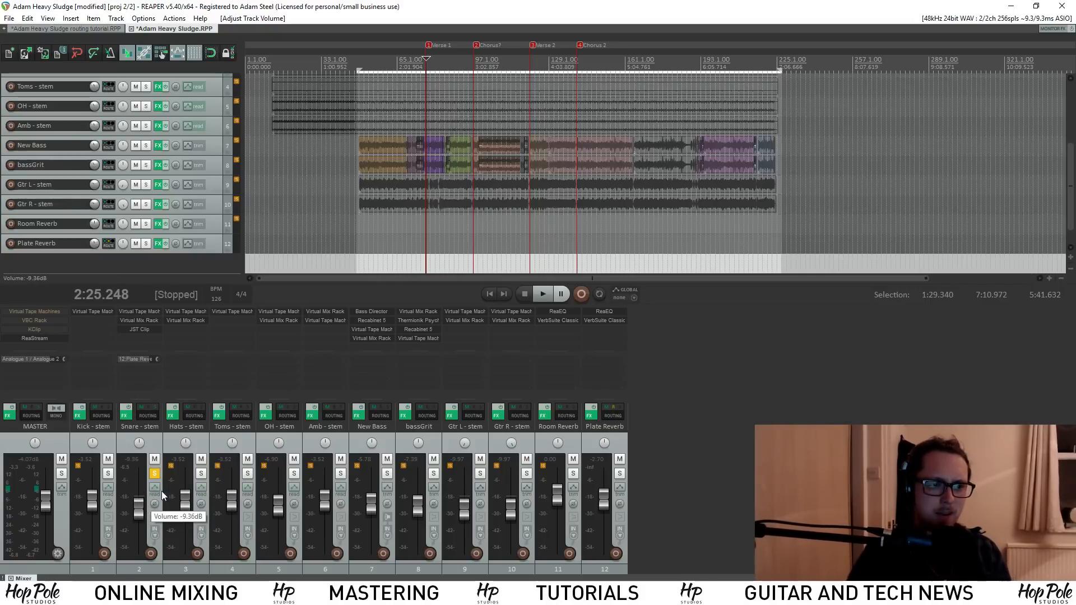
Change the Snare - stem's send to Plate Reverb to Pre-Fader (Post-FX)
left_click(135, 359)
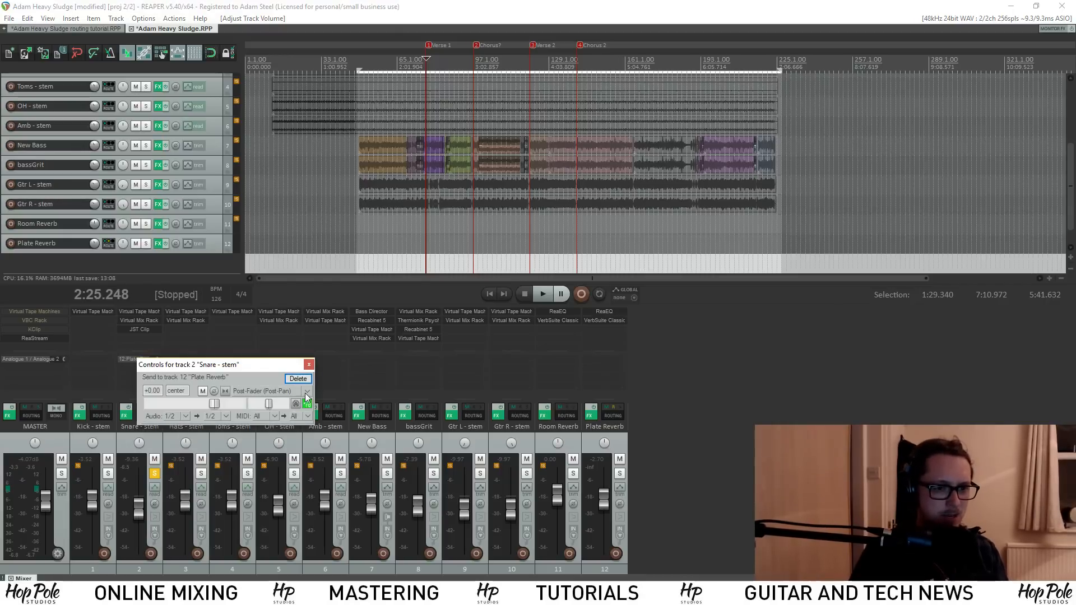
left_click(306, 394)
left_click(268, 415)
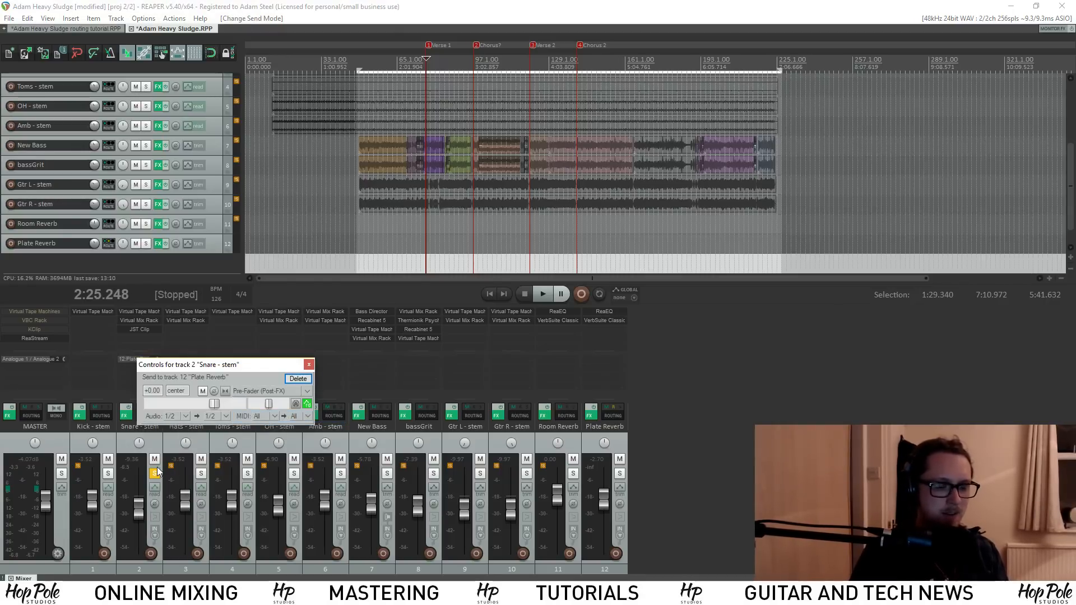
Lower the Snare - stem fader to about -18.3 dB and play the mix to hear the pre-fader reverb send
left_click_drag(141, 504, 139, 520)
key("space")
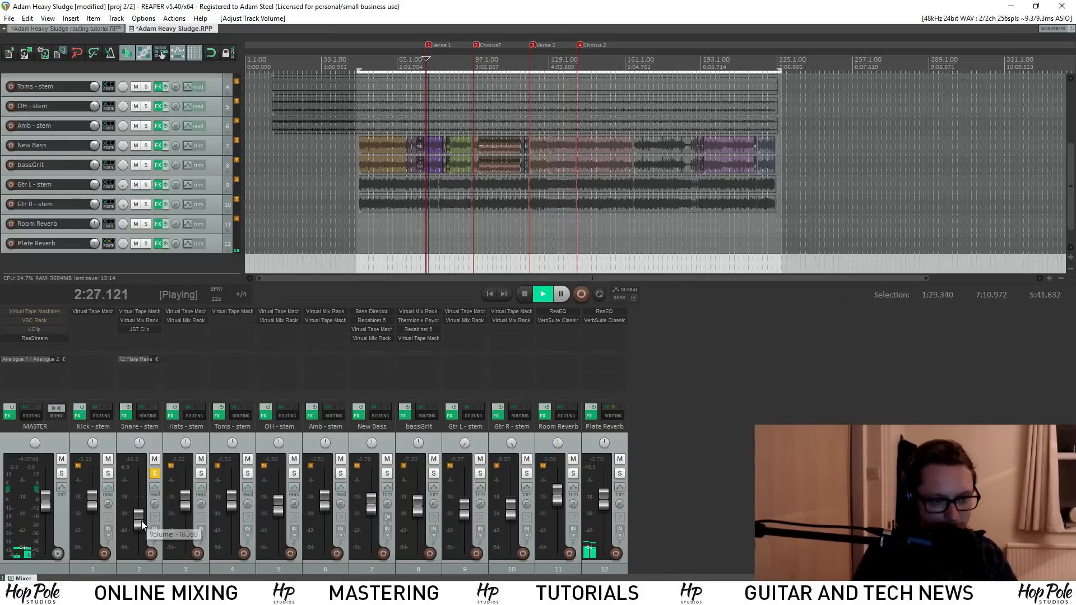
Raise the Snare - stem fader to about -15.7 dB, stop playback and reset the track's Plate Reverb send level
mouse_move(142, 521)
left_mouse_down()
mouse_move(139, 549)
mouse_move(146, 479)
mouse_move(142, 517)
mouse_move(140, 507)
left_mouse_up()
key("space")
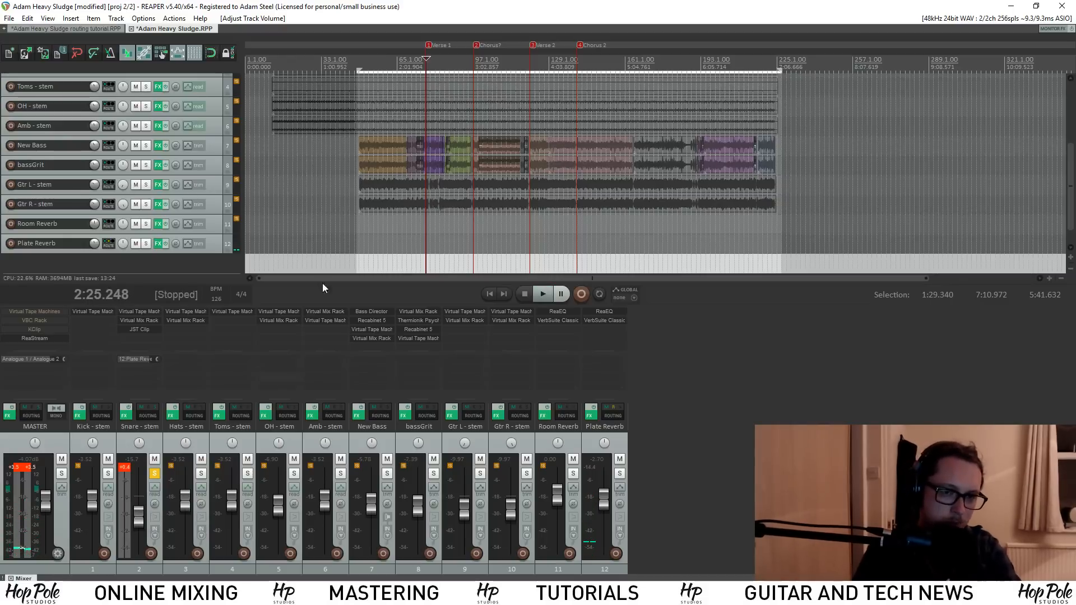
double_click(157, 358)
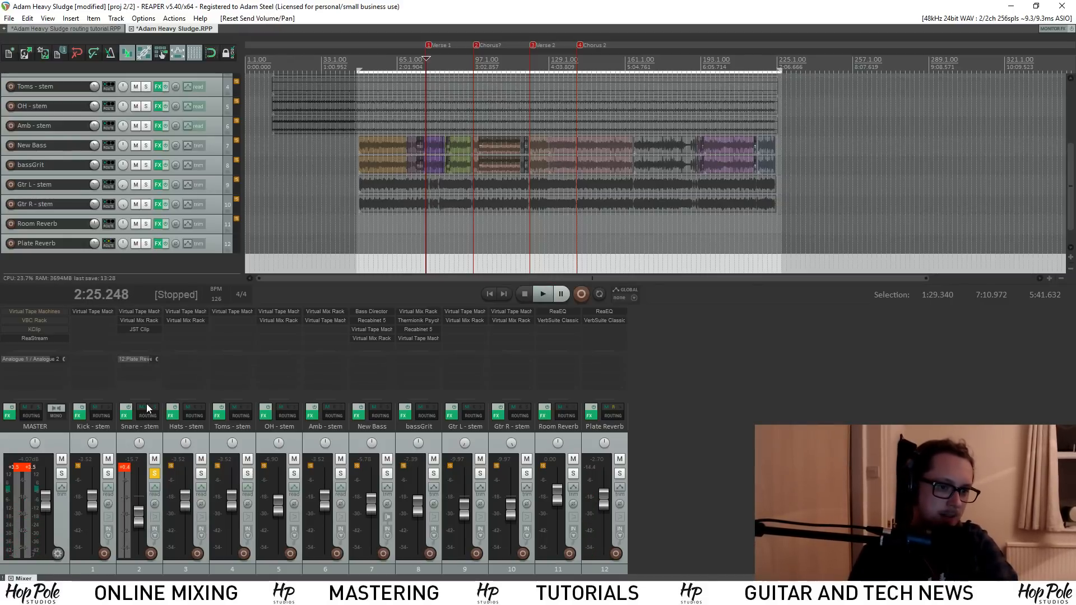
Change the Snare - stem's send to Plate Reverb to Post-Fader (Post-Pan)
left_click(139, 361)
left_click(310, 396)
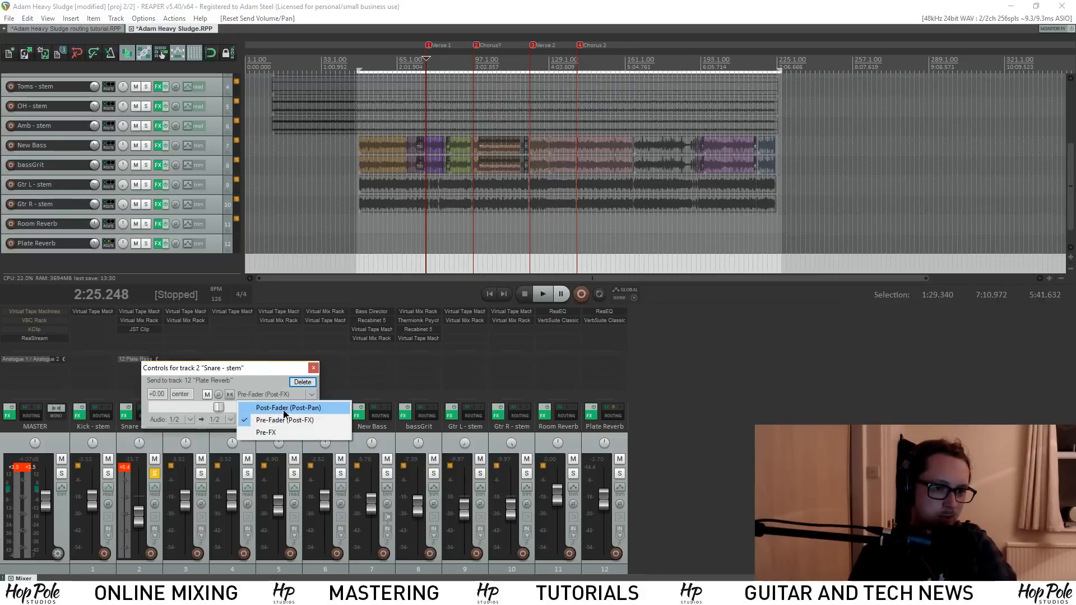
left_click(269, 407)
left_click(312, 368)
Play the mix while moving the Snare - stem fader to hear the post-fader send, leaving the fader at about -11.1 dB
key("space")
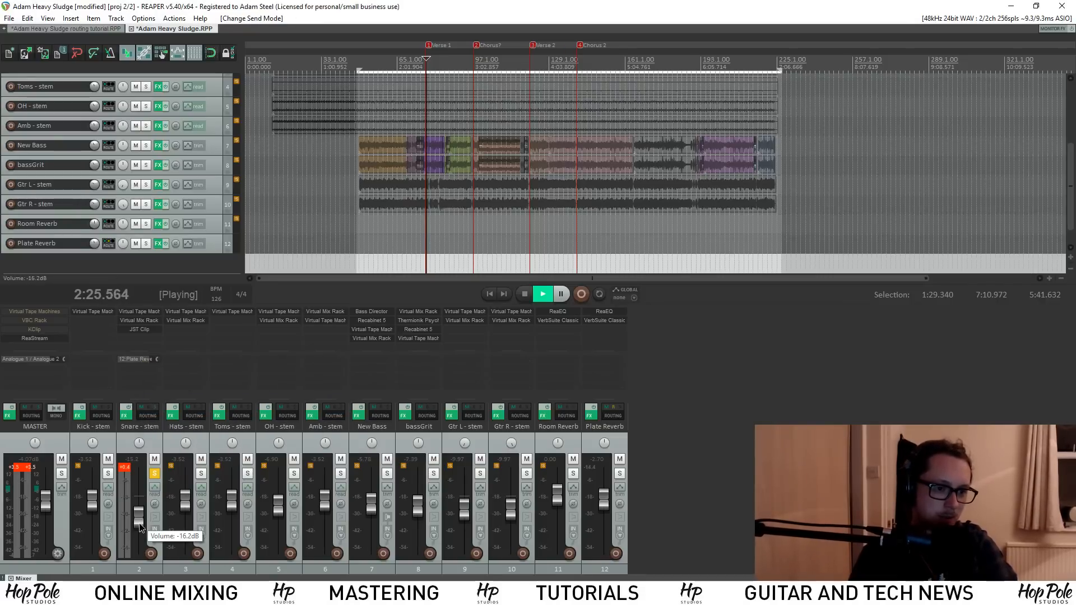
mouse_move(139, 521)
left_mouse_down()
mouse_move(141, 535)
mouse_move(144, 495)
mouse_move(140, 529)
mouse_move(136, 508)
left_mouse_up()
key("space")
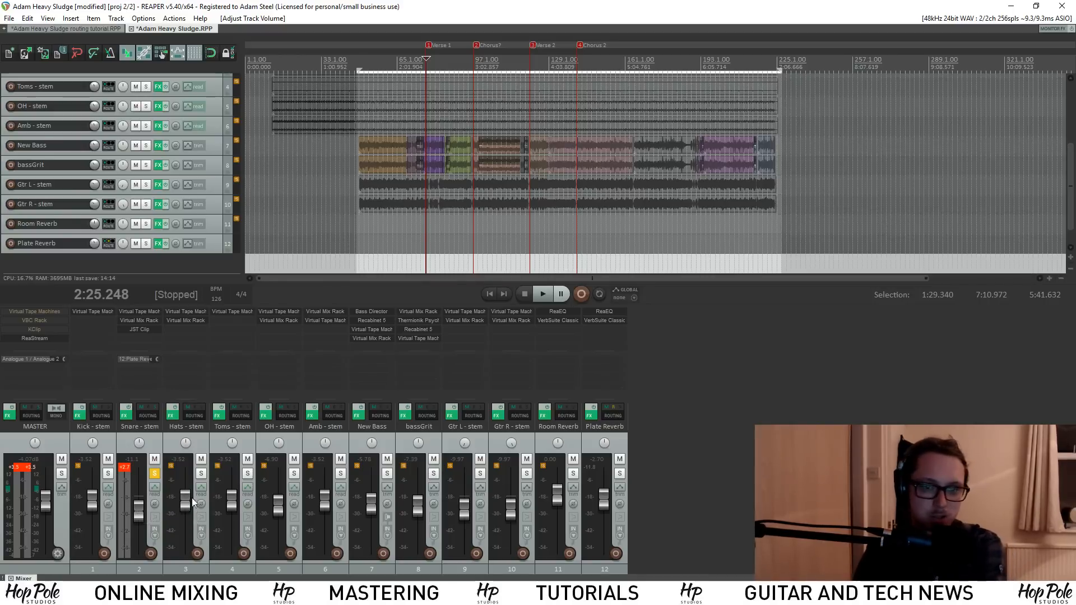
Lower the Snare - stem's send to Plate Reverb to about -18.06 dB and move the send controls window clear of the tracks
left_click(137, 359)
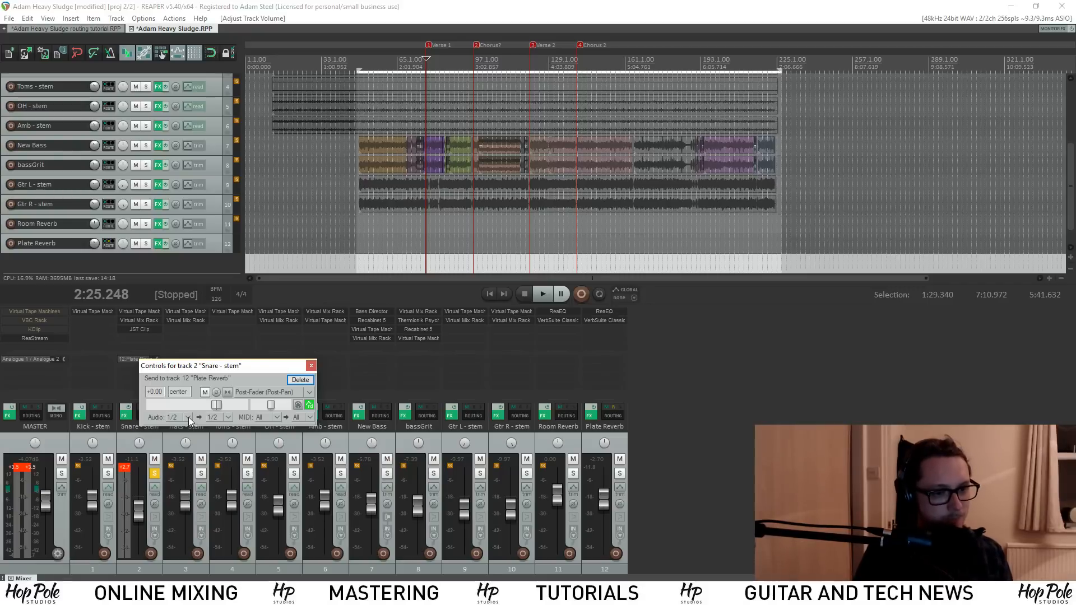
left_click_drag(217, 404, 290, 262)
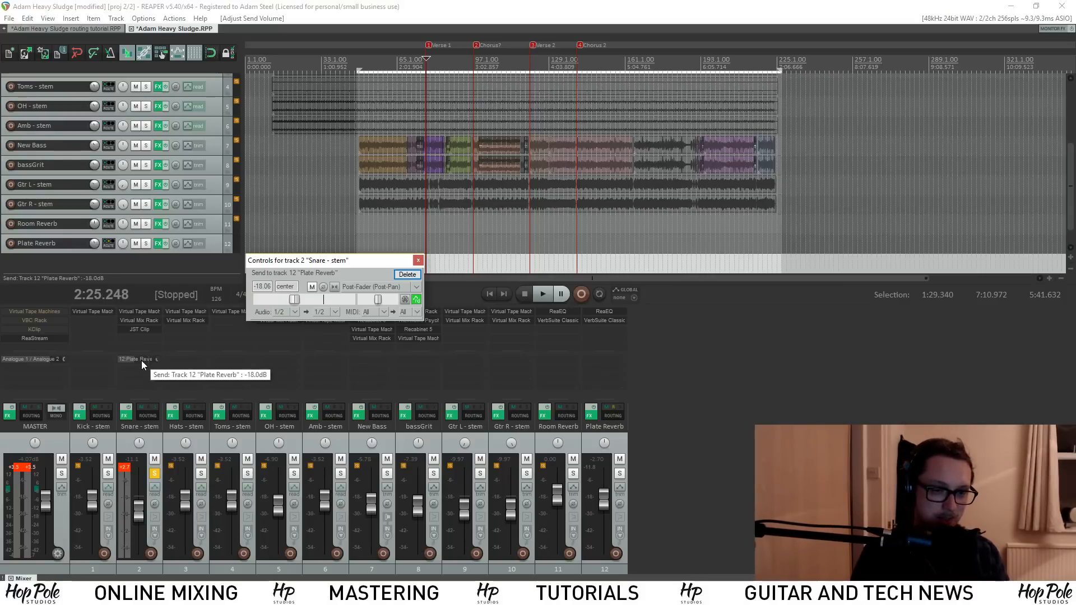
left_click_drag(342, 262, 318, 300)
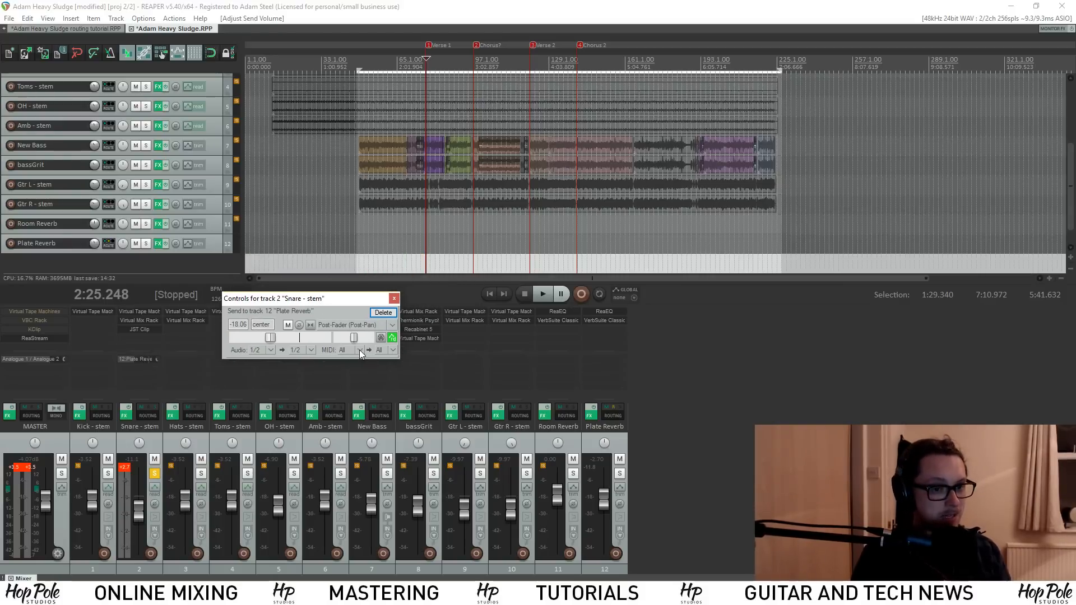
Review the MIDI source and destination channel options of the Snare - stem's send, including the Bus 4 channels, keeping All
left_click(359, 350)
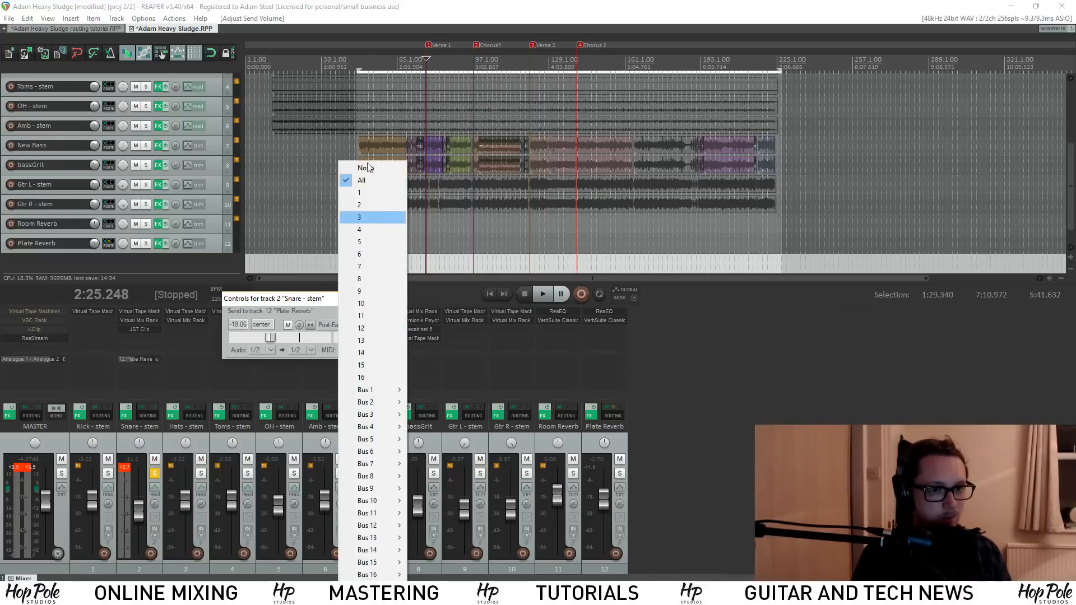
left_click(330, 349)
left_click(395, 352)
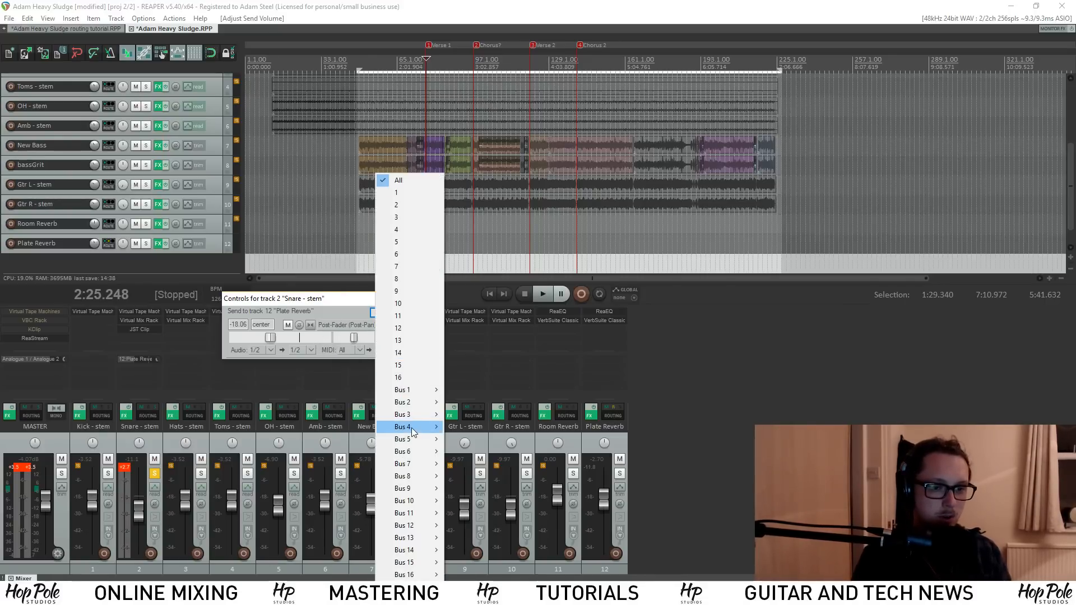
mouse_move(411, 428)
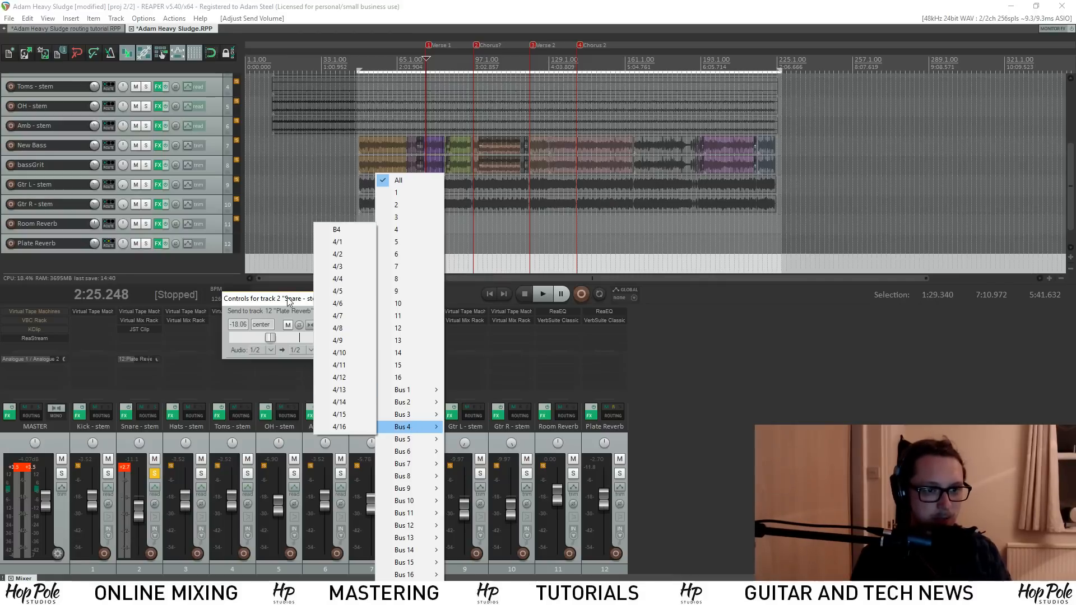
left_click(307, 361)
Review the send's audio source and destination channels, including new channels on the receiving track, and close the send controls
left_click_drag(289, 301, 297, 335)
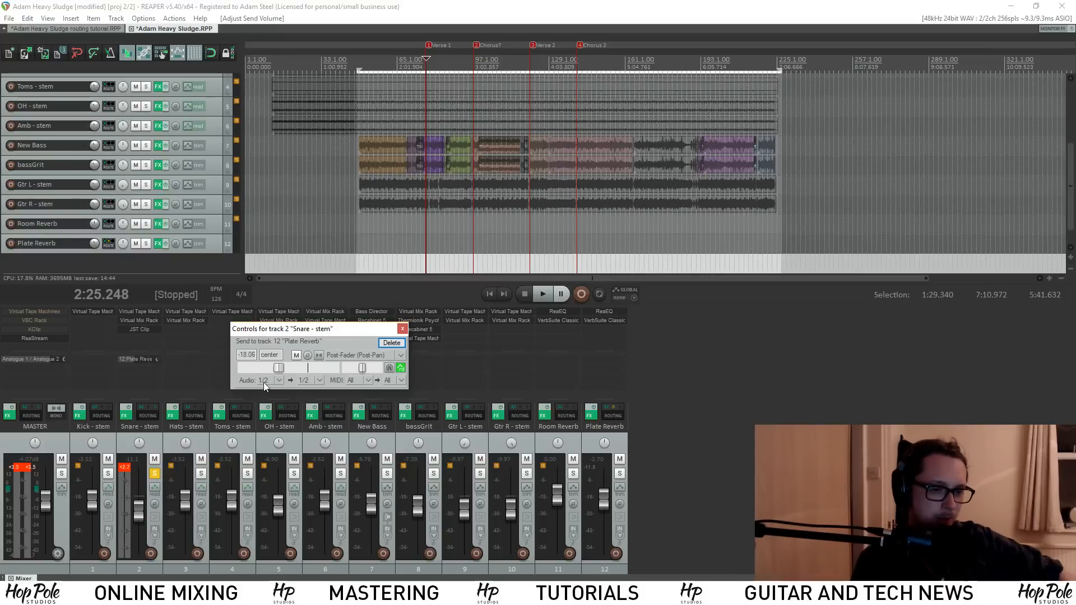
left_click(279, 380)
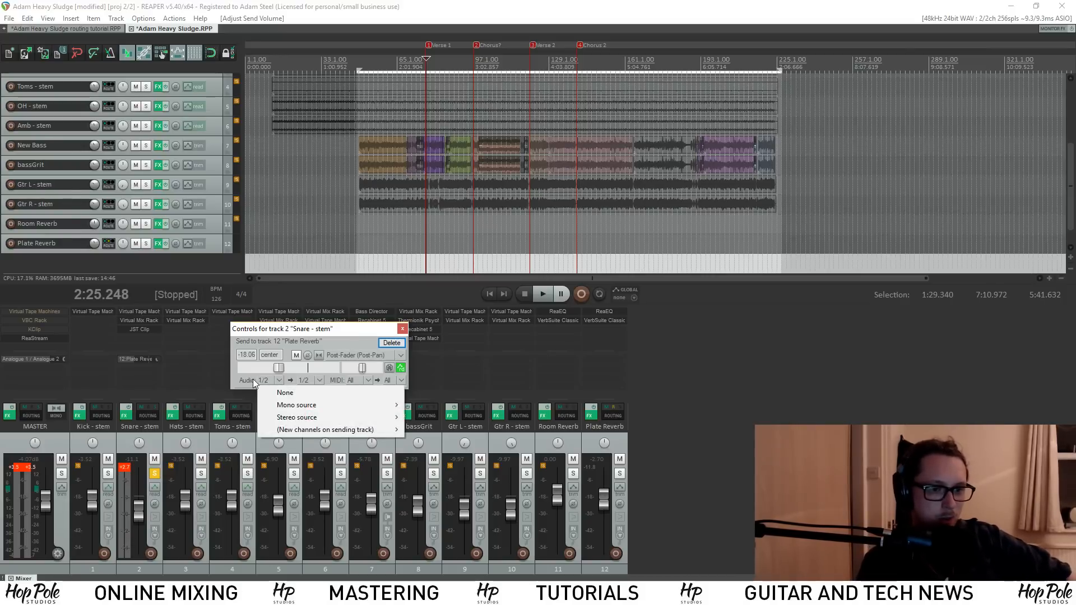
left_click(271, 381)
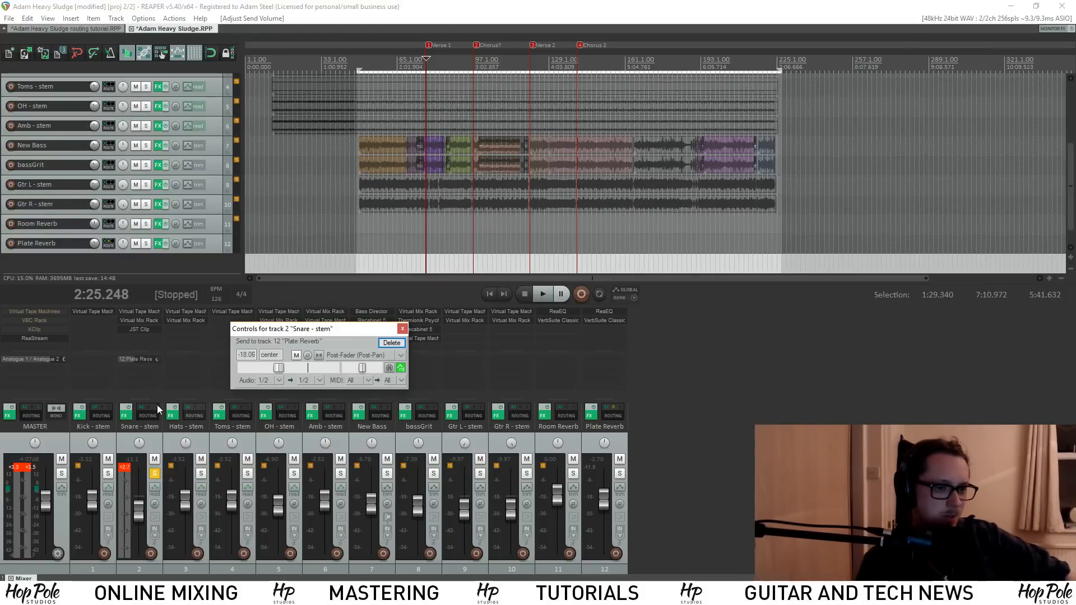
left_click(319, 380)
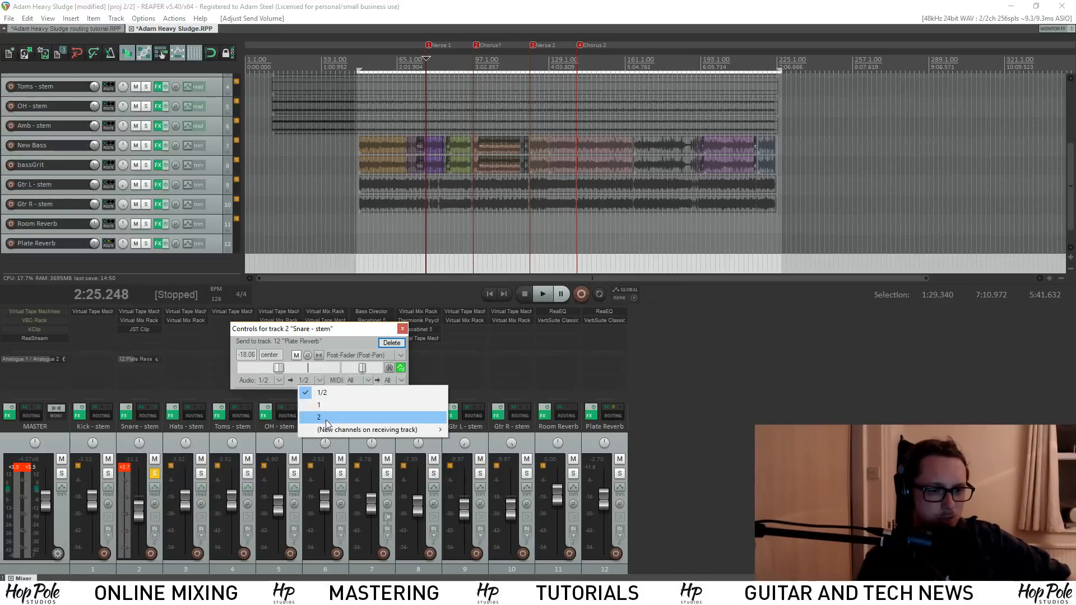
mouse_move(345, 431)
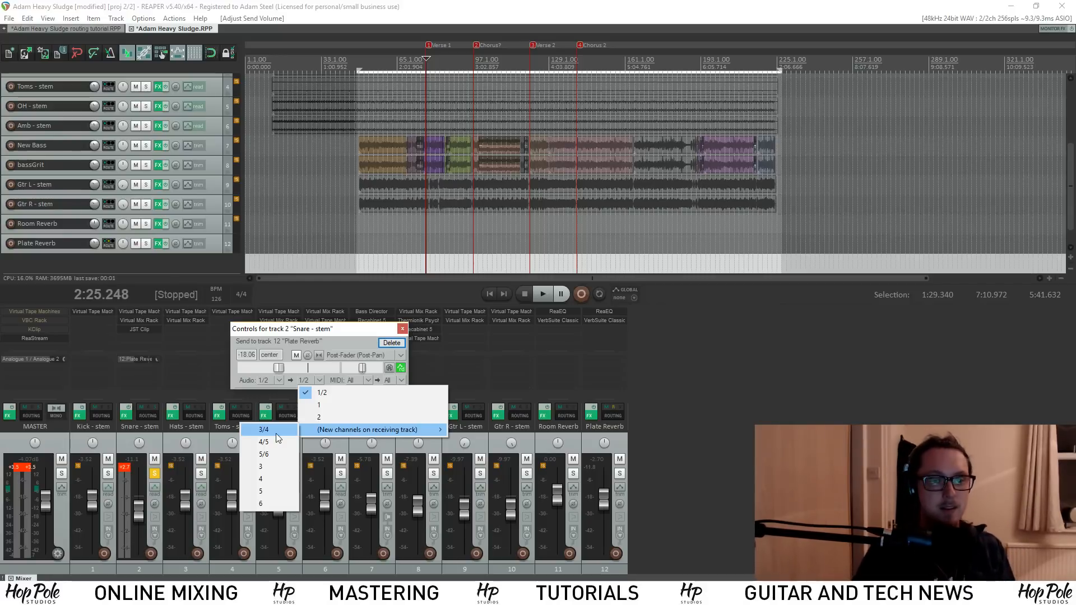
left_click(403, 329)
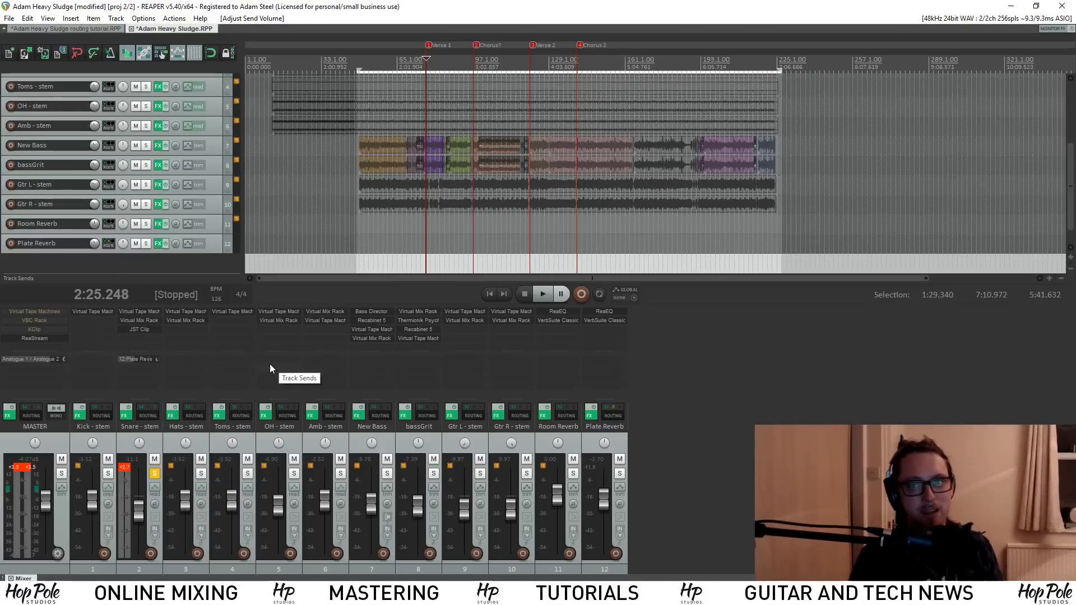
Check the Snare - stem's routing window, then examine the receives in the Plate Reverb track's routing
left_click(149, 410)
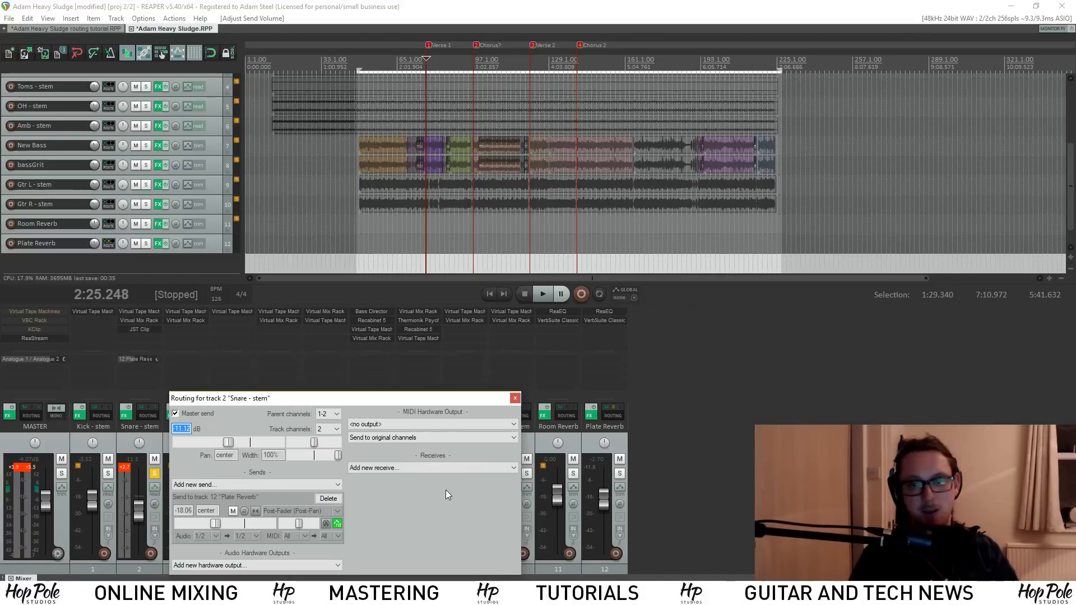
left_click(515, 399)
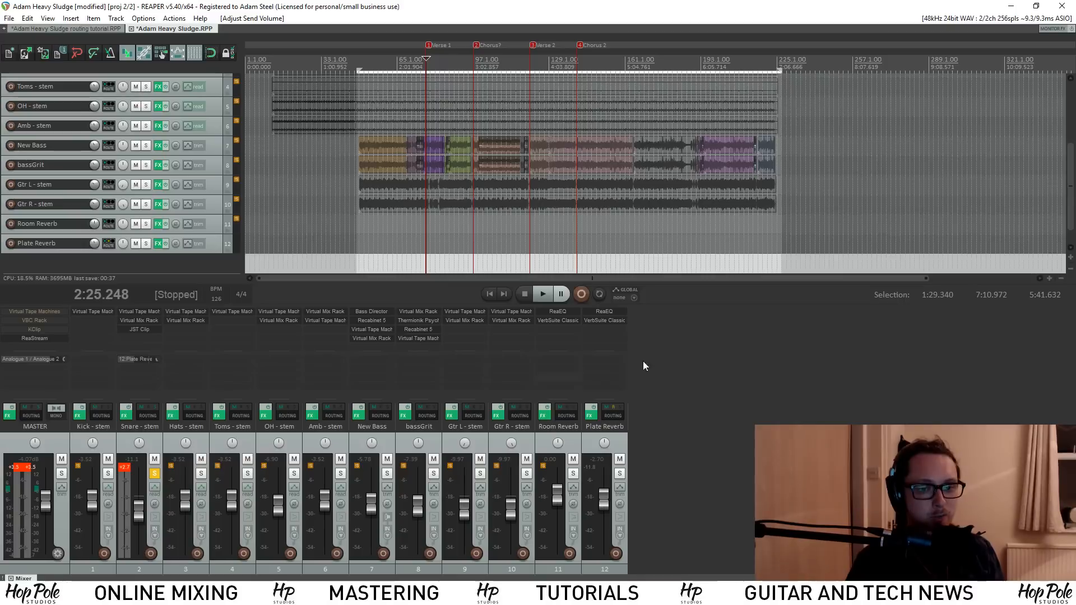
mouse_move(605, 413)
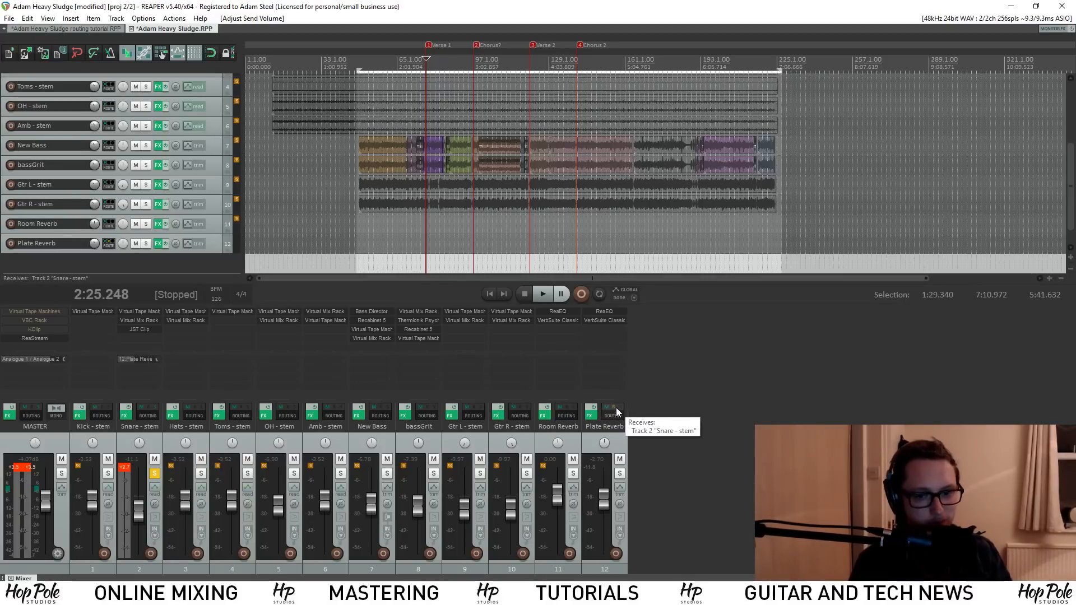
left_click(616, 413)
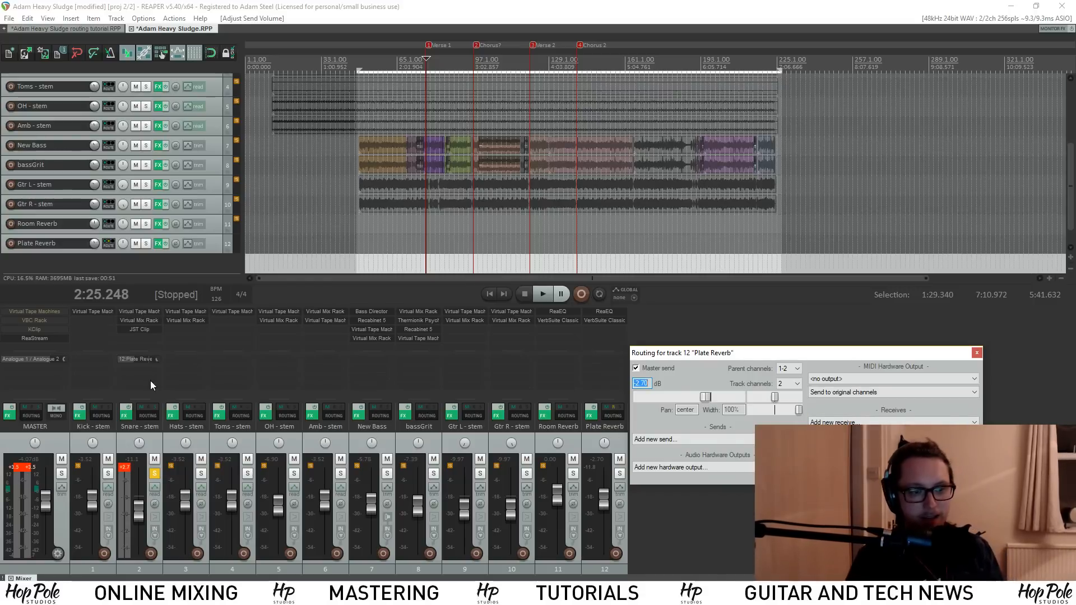
Set the Snare - stem's Plate Reverb send to about -11.2 dB and reopen the Plate Reverb routing window
left_click_drag(156, 361, 142, 360)
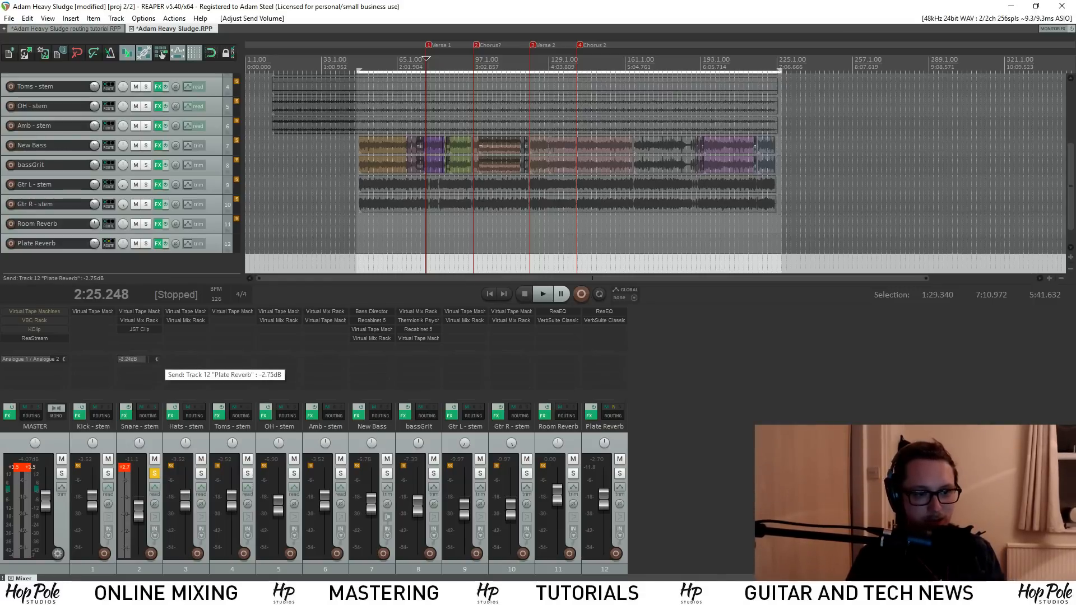
left_click(613, 415)
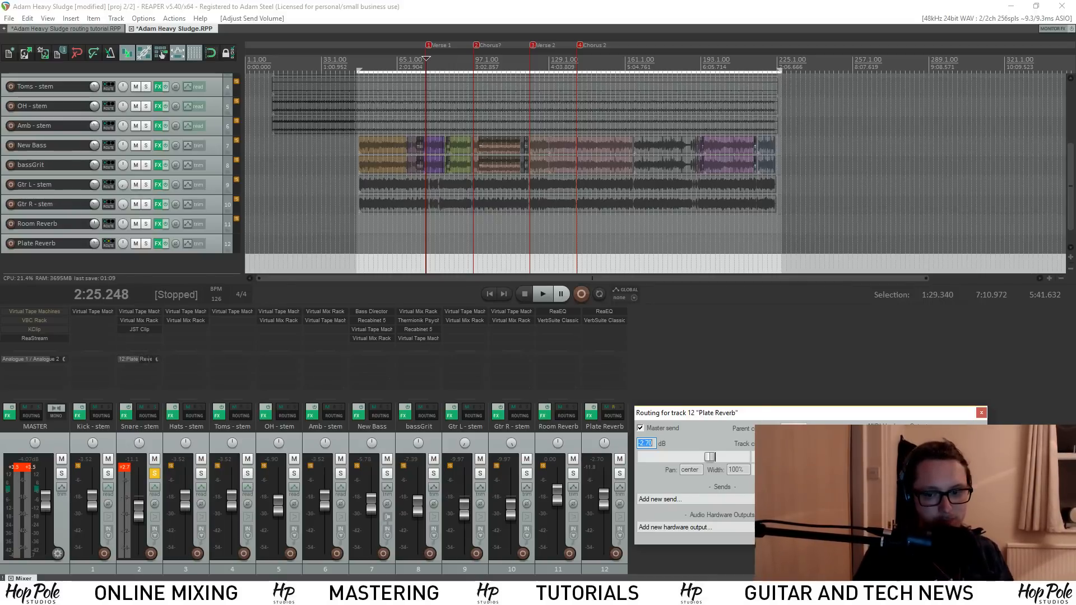
left_click_drag(821, 415, 834, 349)
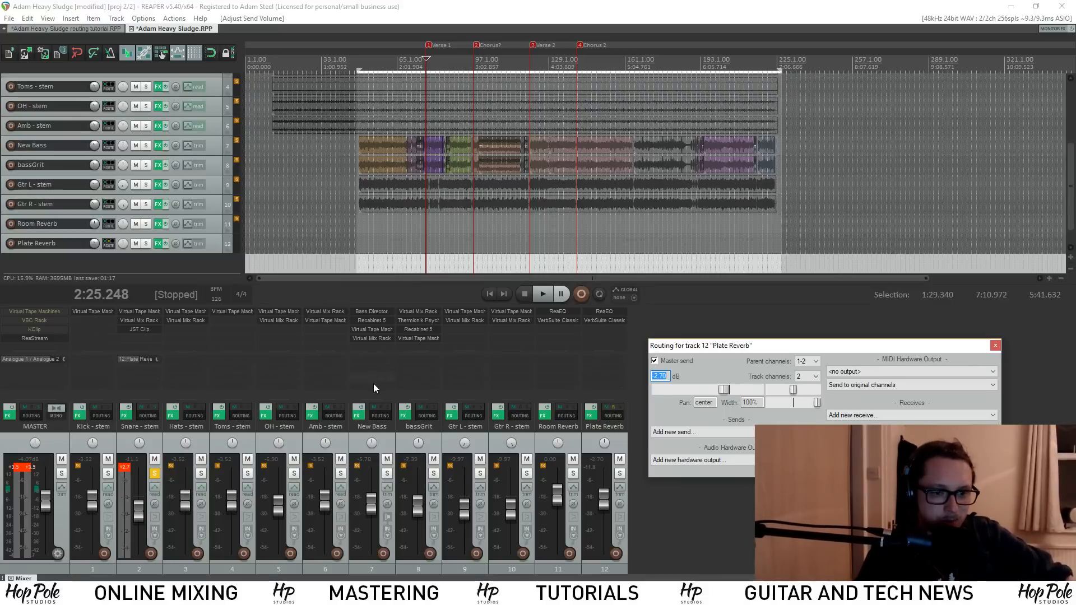
Add sends to Plate Reverb from bassGrit, Gtr L - stem and Gtr R - stem, and lower their send levels
left_click_drag(416, 372, 603, 370)
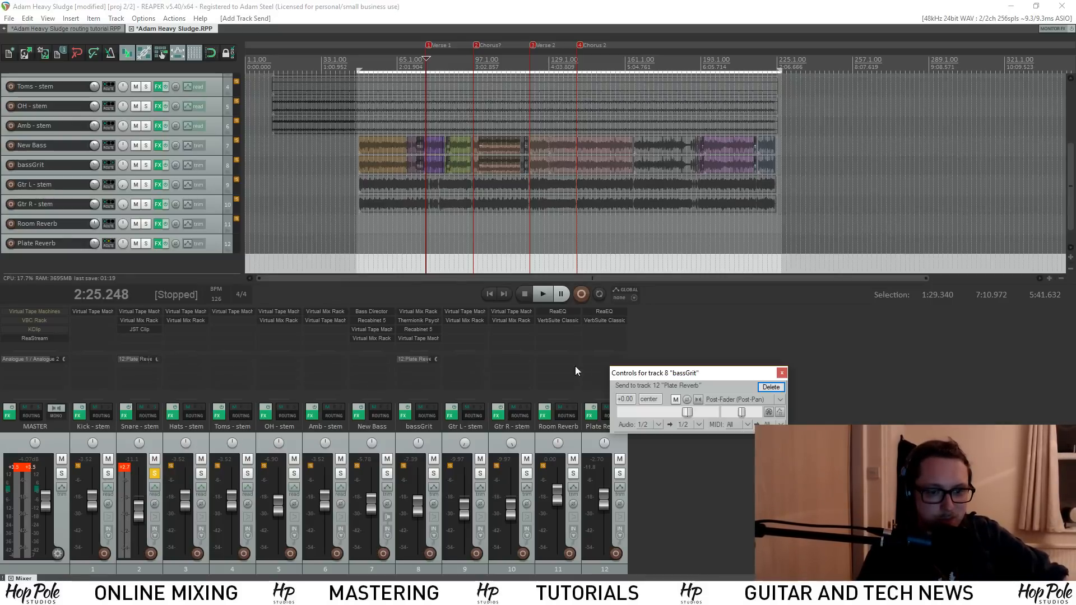
left_click_drag(462, 378, 626, 414)
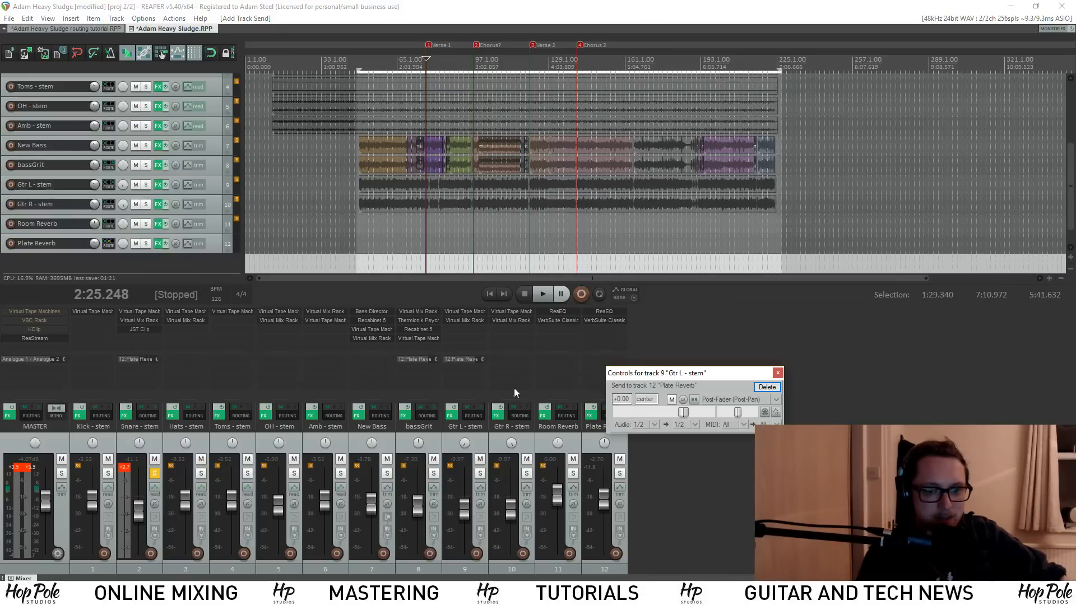
left_click_drag(513, 388, 600, 359)
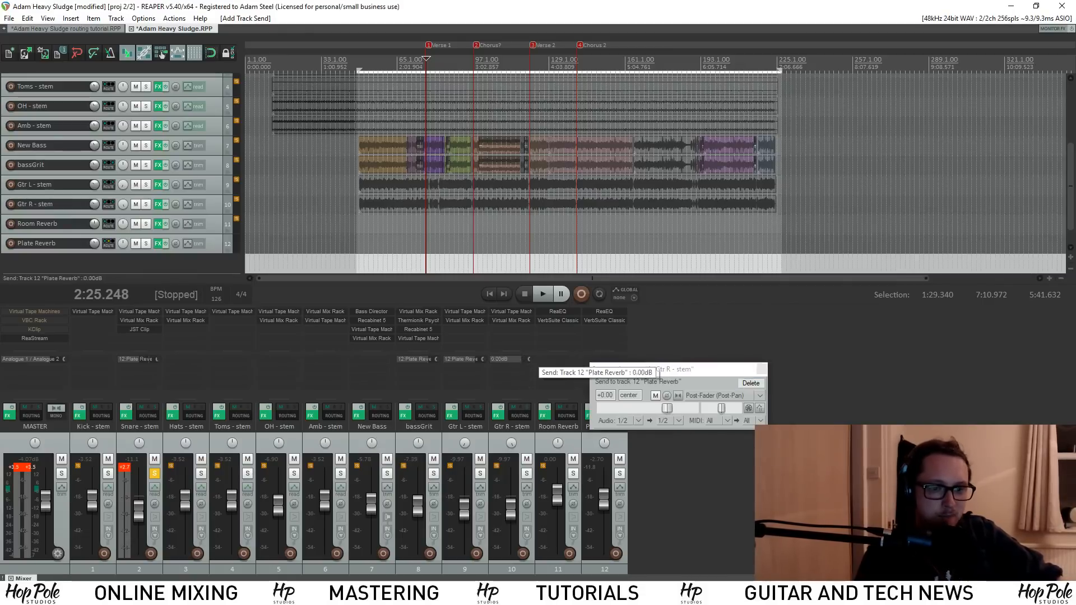
left_click_drag(528, 359, 482, 368)
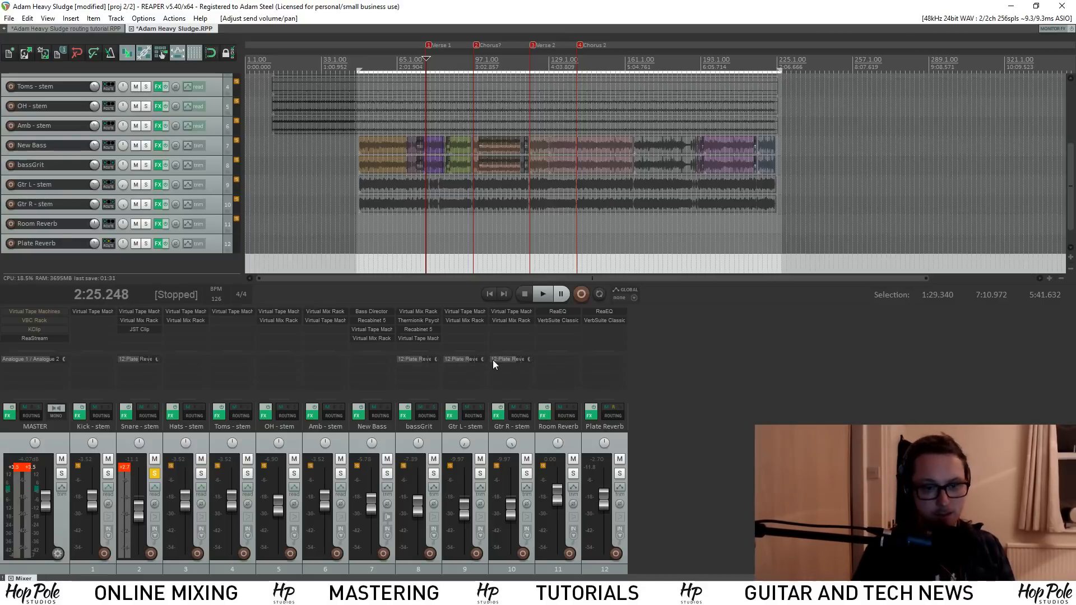
In the Plate Reverb track's routing, lower the receive from bassGrit to -7.78 dB and close the window
left_click(616, 413)
left_click_drag(751, 276, 767, 240)
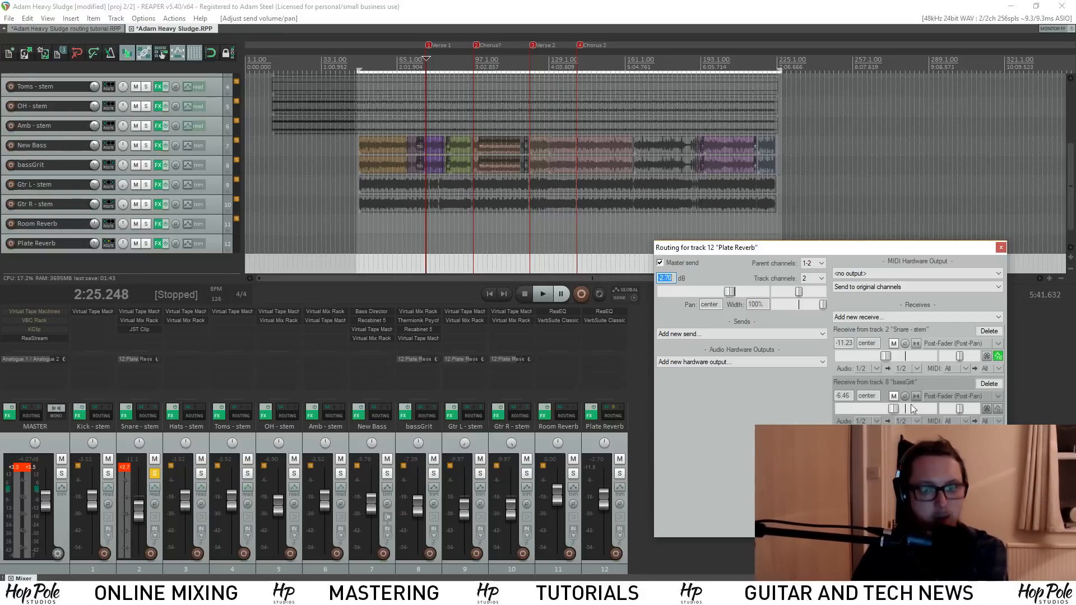
left_click_drag(894, 409, 891, 409)
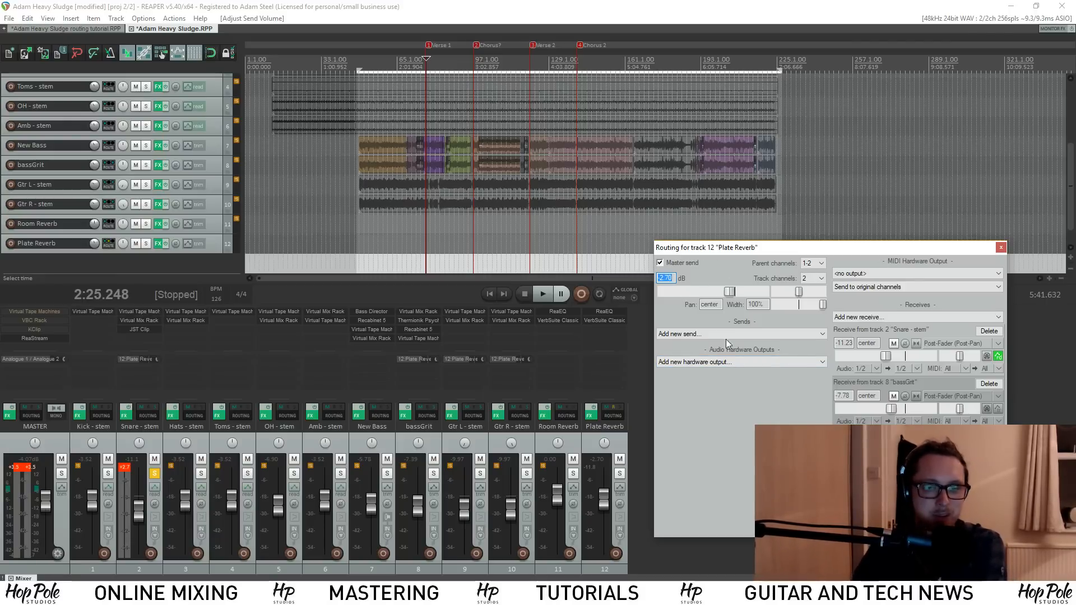
left_click(1000, 247)
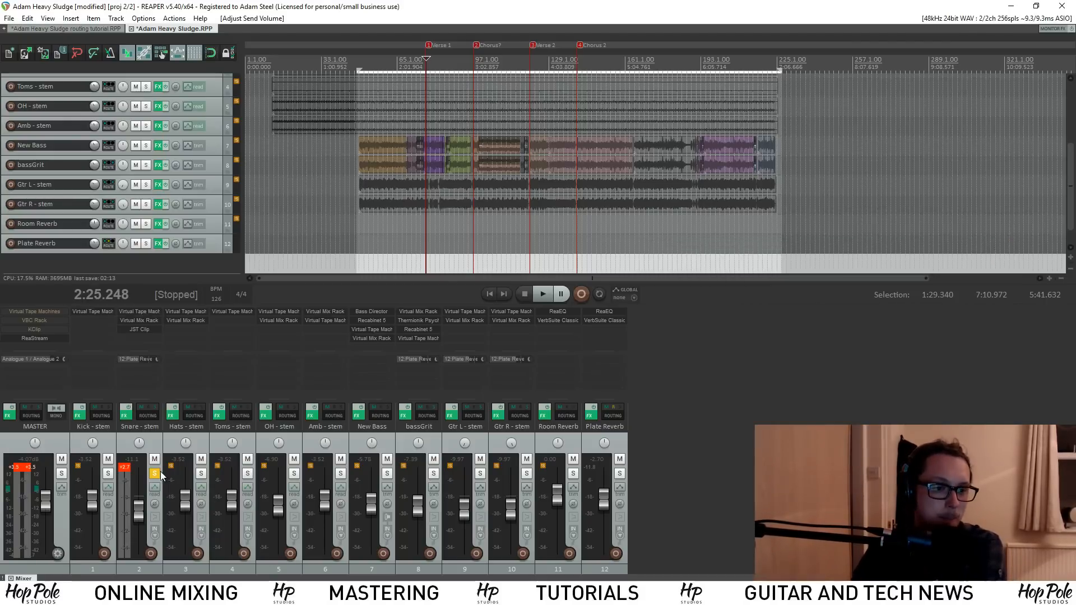
Unsolo Snare - stem, play the full mix, solo Plate Reverb to hear its receiving tracks, and stop playback
left_click(153, 474)
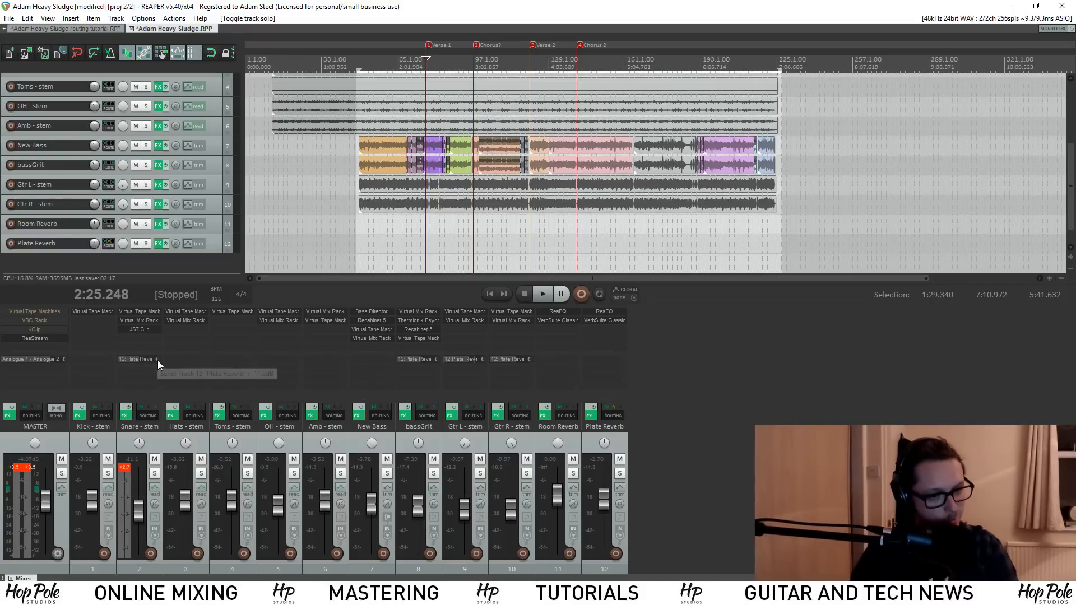
key("space")
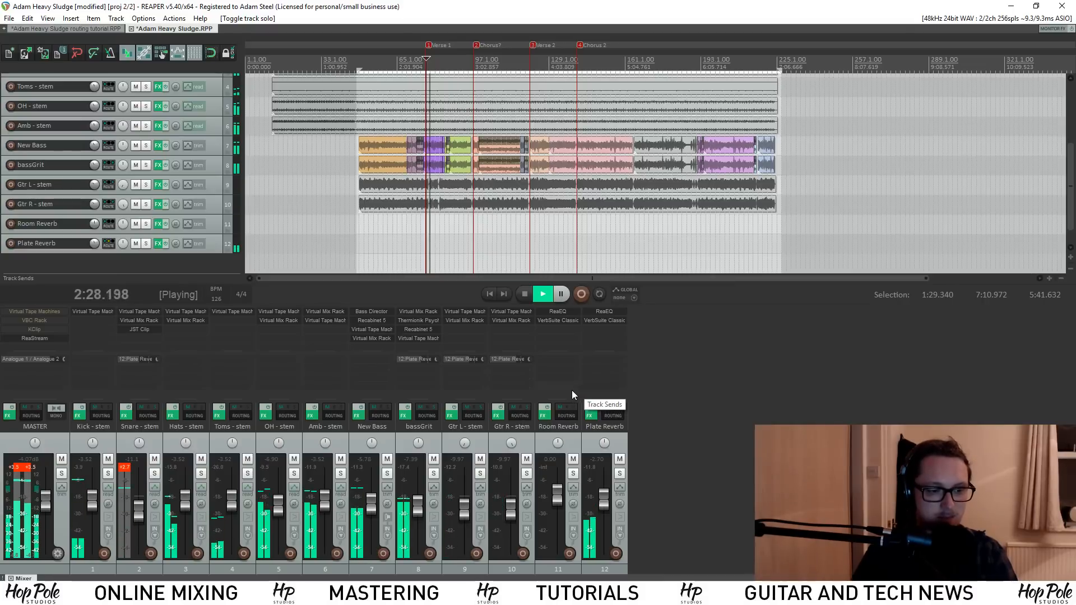
left_click(621, 473)
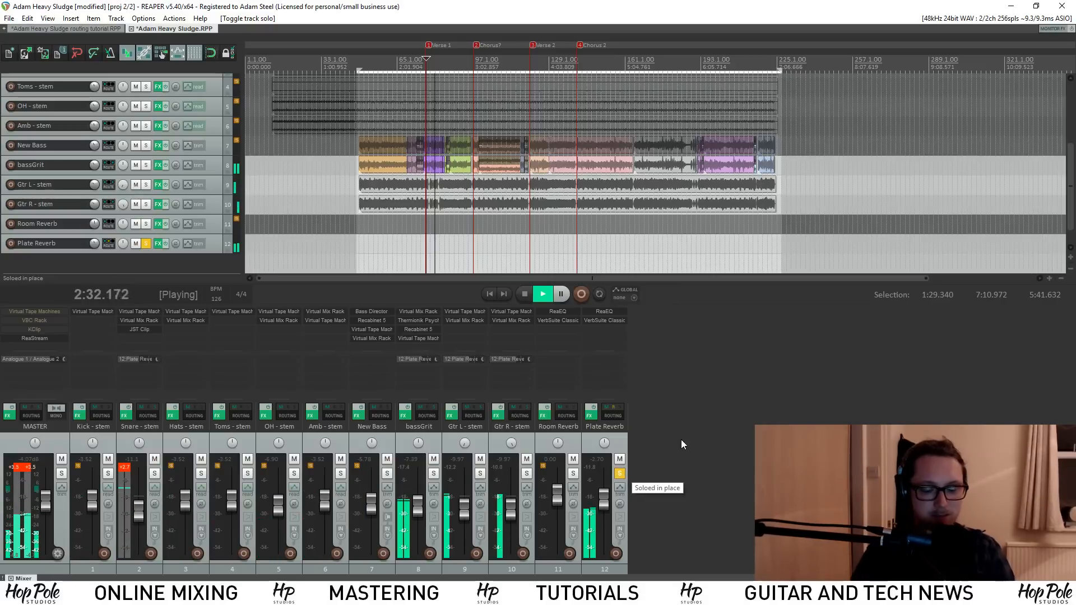
key("space")
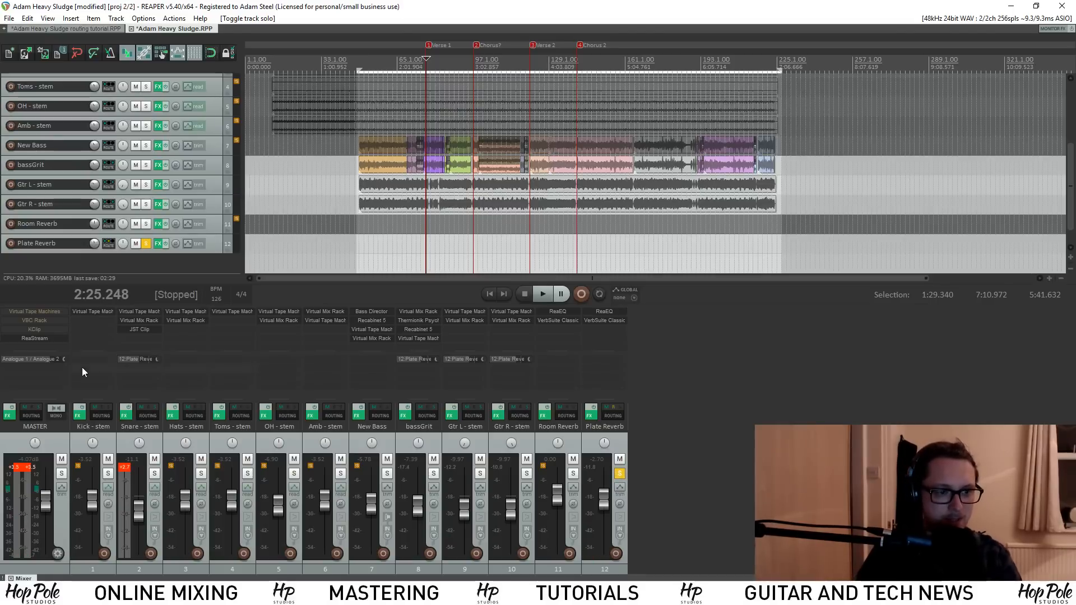
Delete the Plate Reverb sends from bassGrit, Gtr L - stem and Gtr R - stem
left_click(415, 359, "alt")
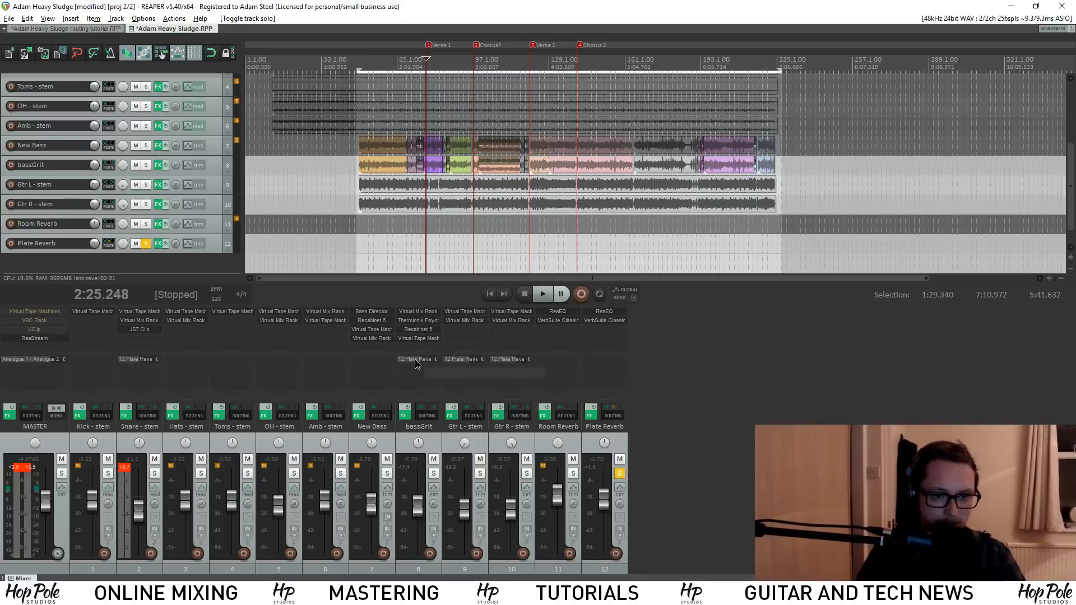
left_click(464, 359, "alt")
left_click(510, 359, "alt")
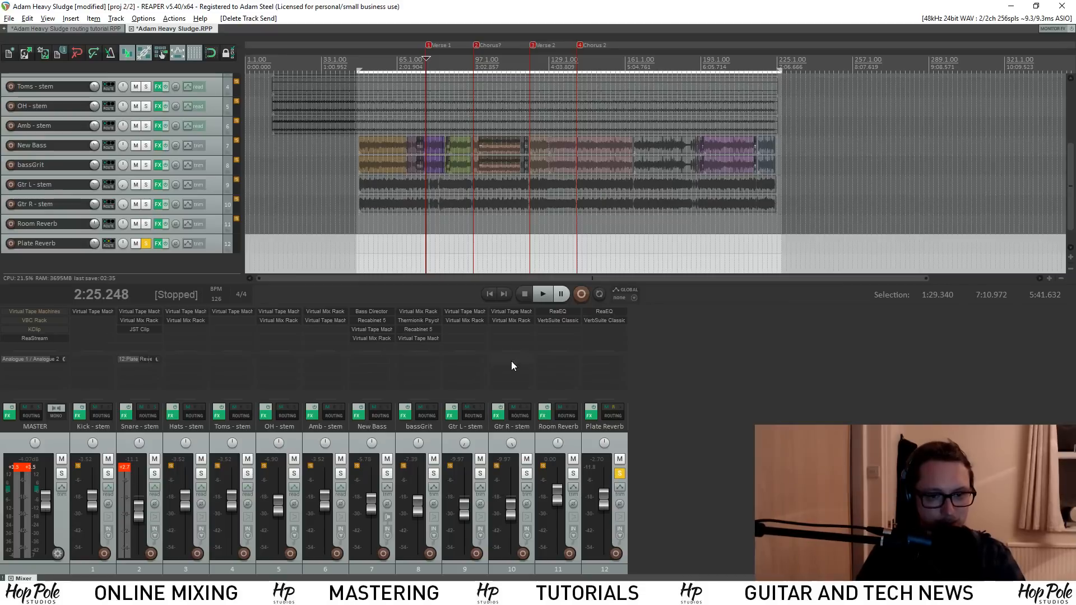
During playback, raise Snare - stem's Plate Reverb send to about -7.35 dB and unsolo Plate Reverb
key("space")
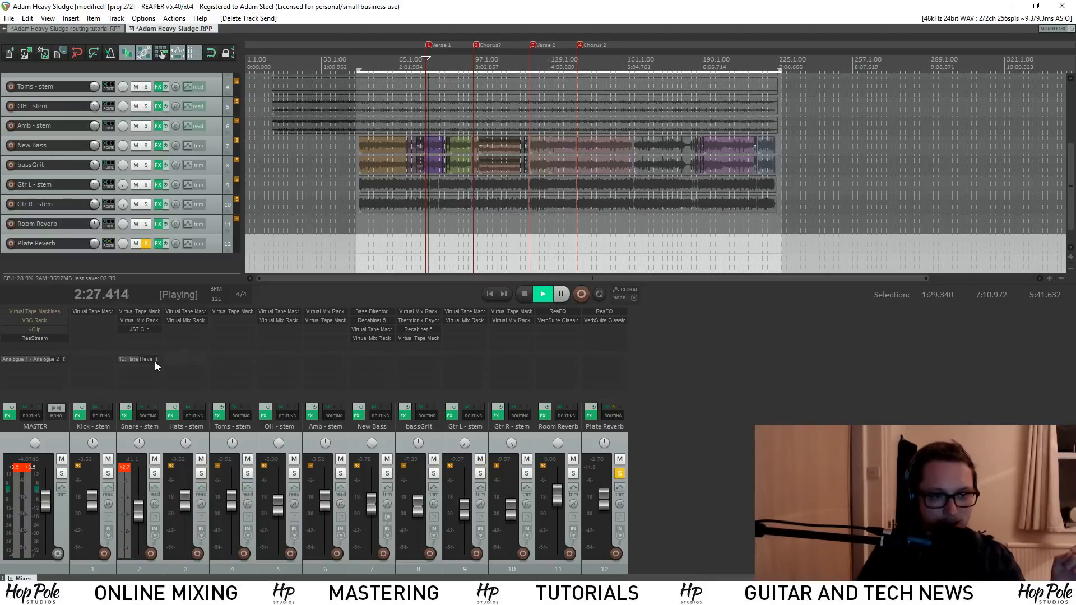
left_click_drag(156, 360, 156, 352)
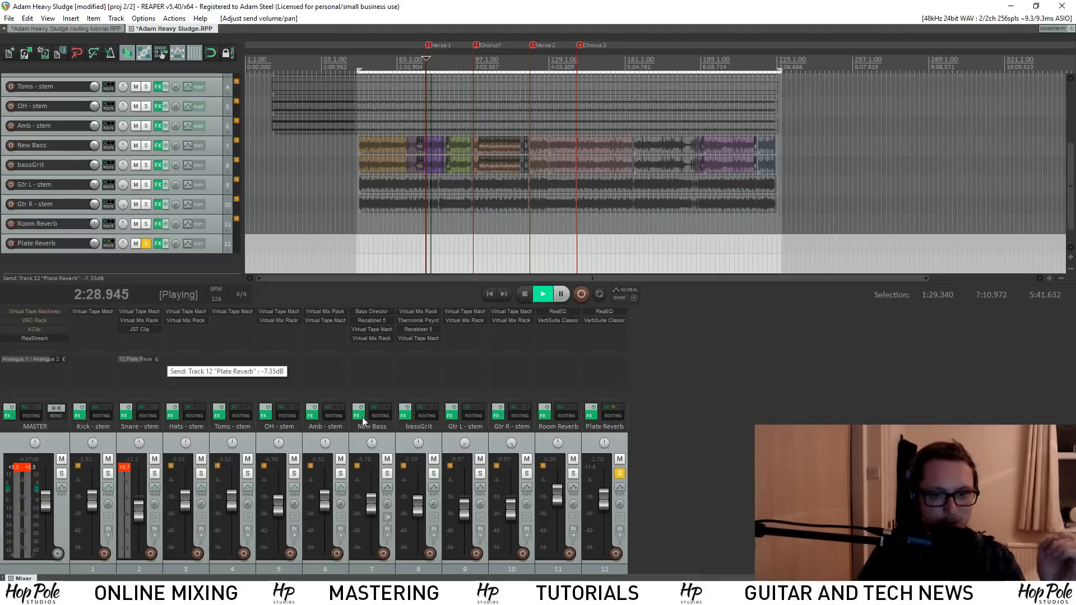
left_click(619, 474)
Reset Plate Reverb's volume to 0.00 dB, raise Snare - stem's volume to about -1.70 dB, and stop playback
double_click(605, 502)
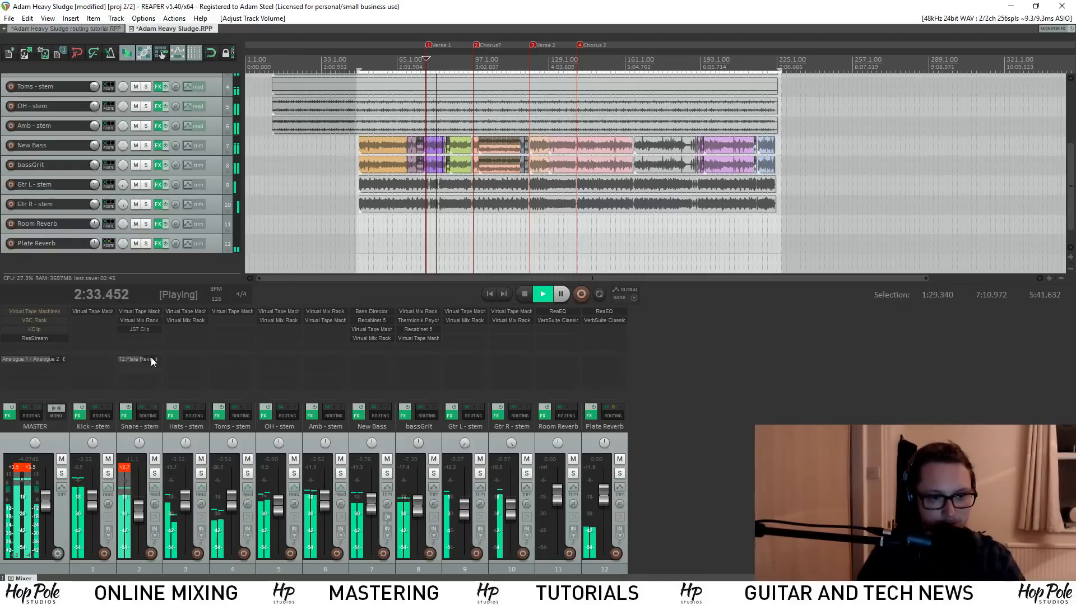
left_click_drag(139, 510, 146, 496)
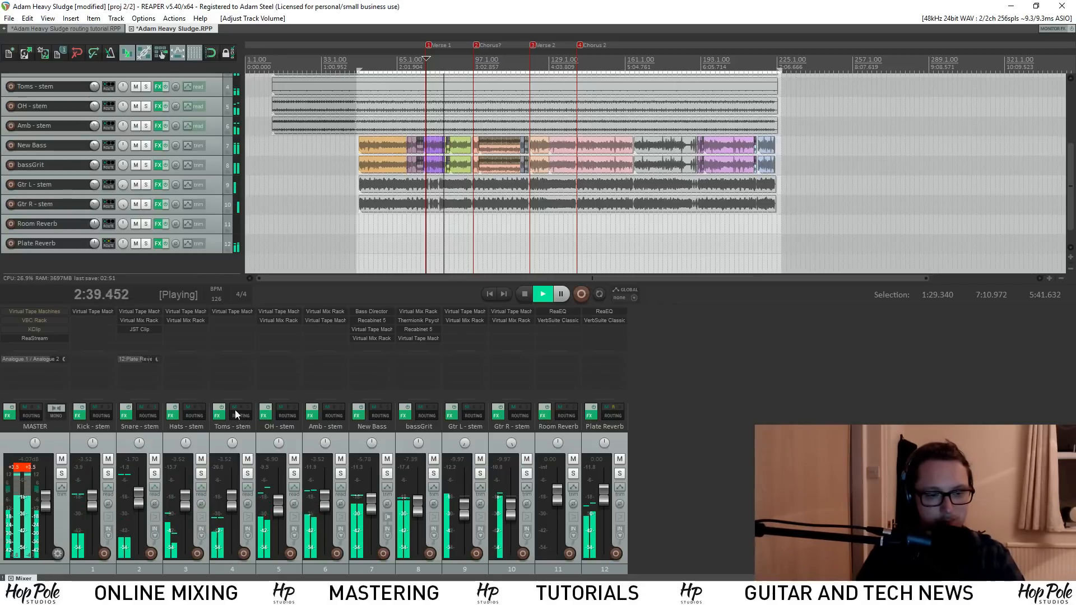
key("space")
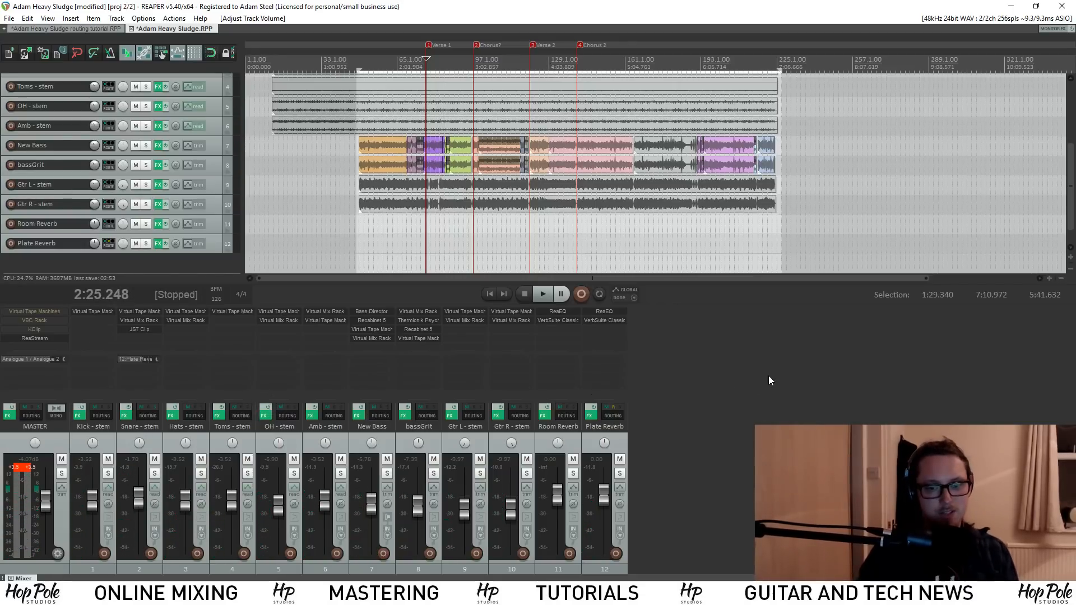
Select the range of drum tracks from Kick - stem through Amb - stem in the mixer
mouse_move(130, 358)
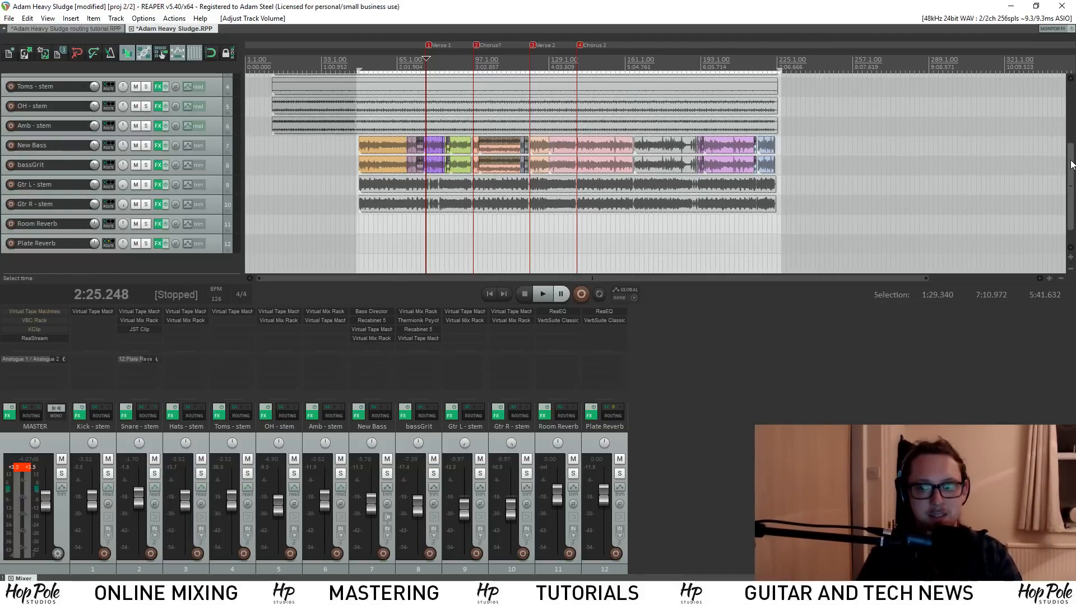
left_click_drag(1070, 162, 1062, 88)
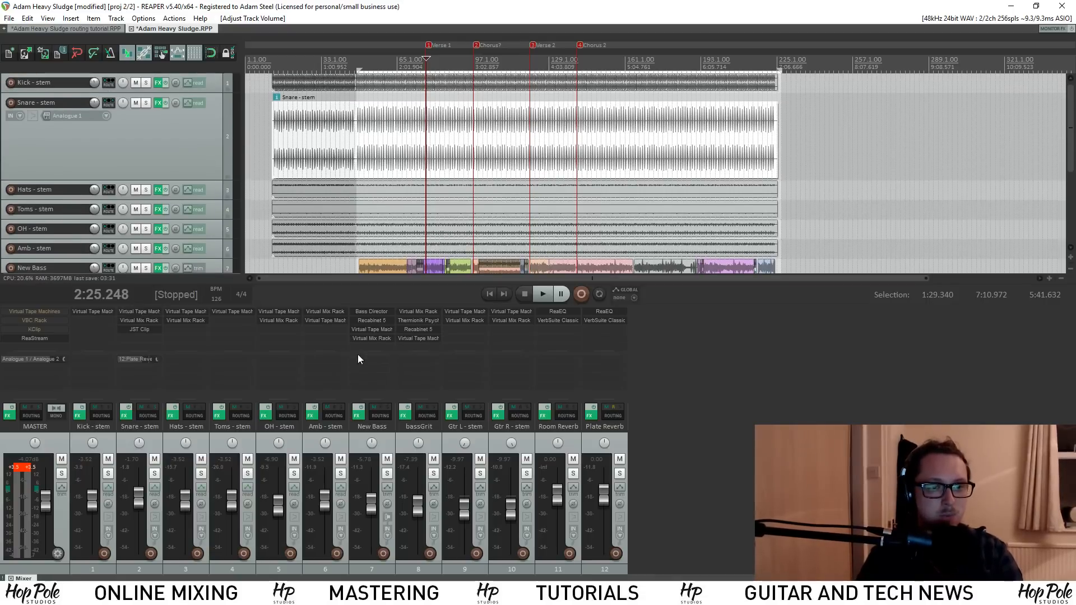
left_click(112, 445)
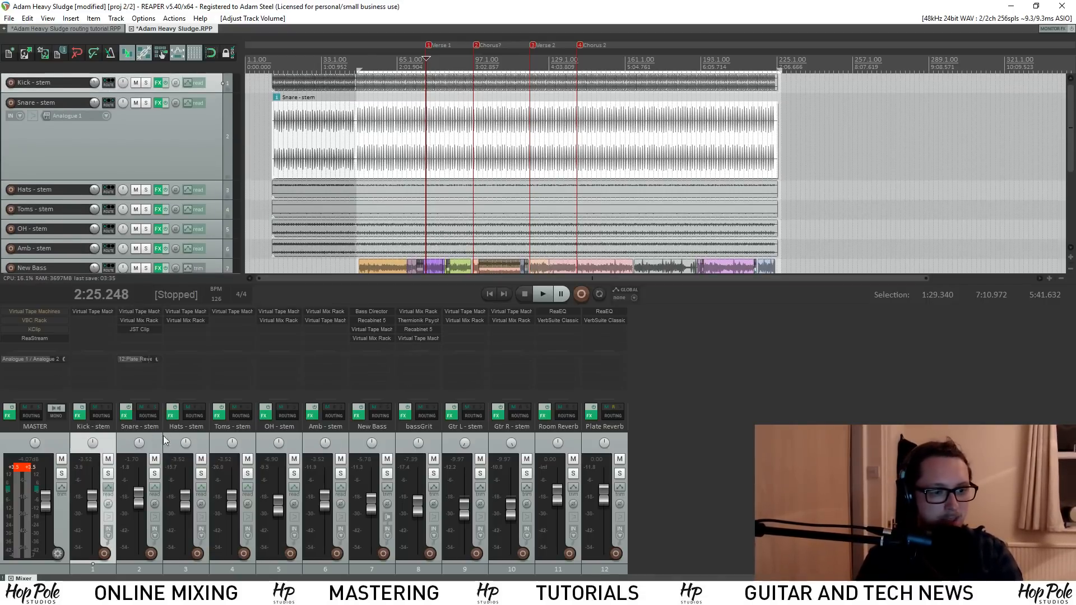
left_click(148, 443)
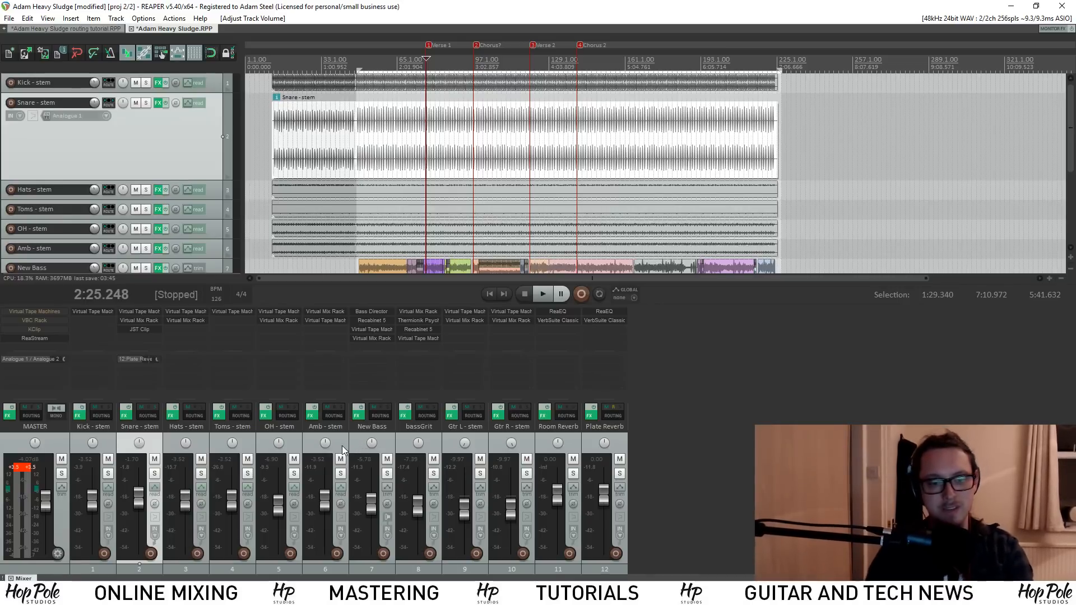
left_click(111, 439)
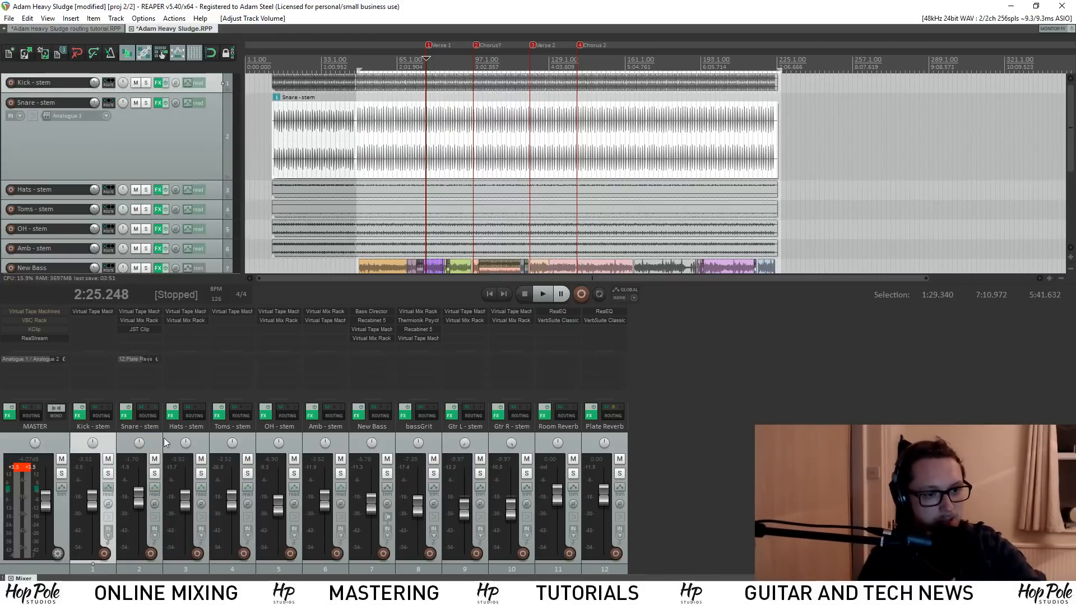
left_click(344, 438, "shift")
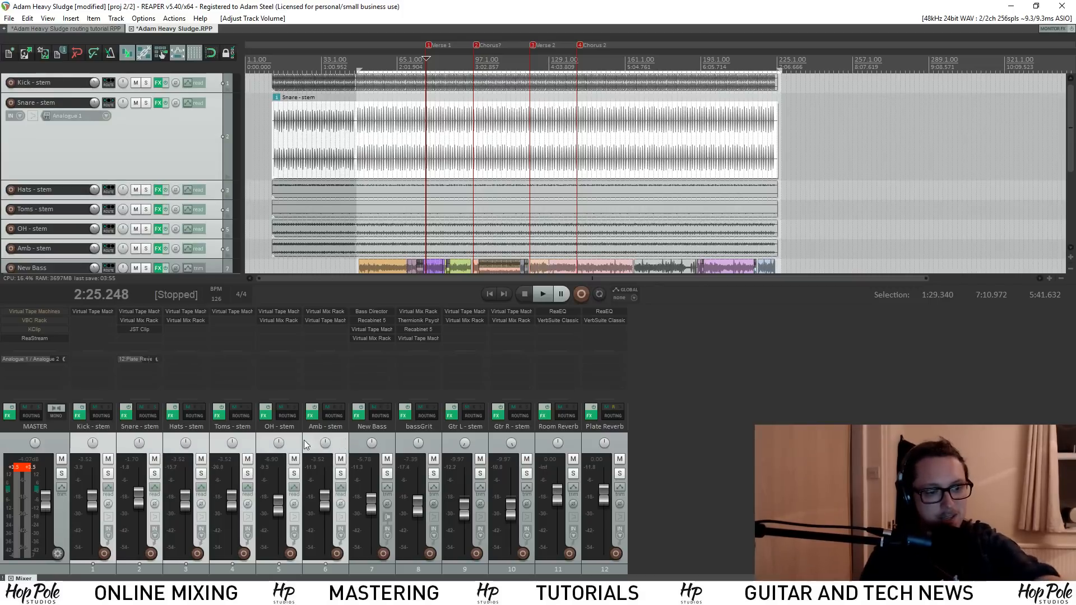
Build a selection of all six drum tracks one at a time, starting from Amb - stem and ending with Kick, Snare and Hats
left_click(341, 442)
left_click(291, 443, "ctrl")
left_click(234, 434, "ctrl")
left_click(197, 440, "ctrl")
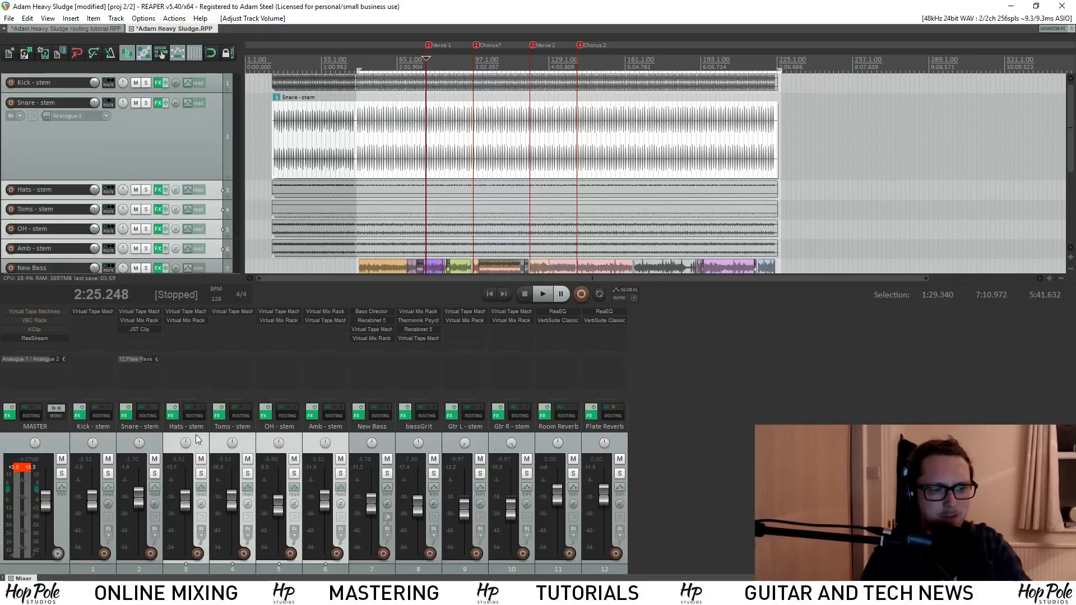
left_click(147, 442, "ctrl")
left_click(109, 440, "ctrl")
left_click(151, 437, "ctrl")
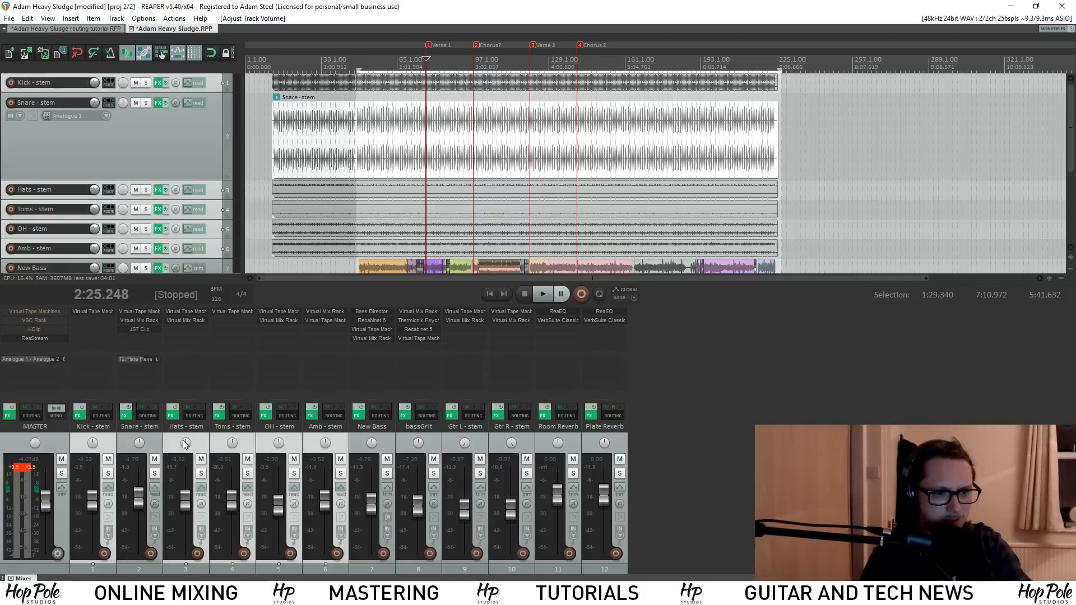
left_click(195, 440, "ctrl")
left_click(156, 440, "ctrl")
left_click(201, 441, "ctrl")
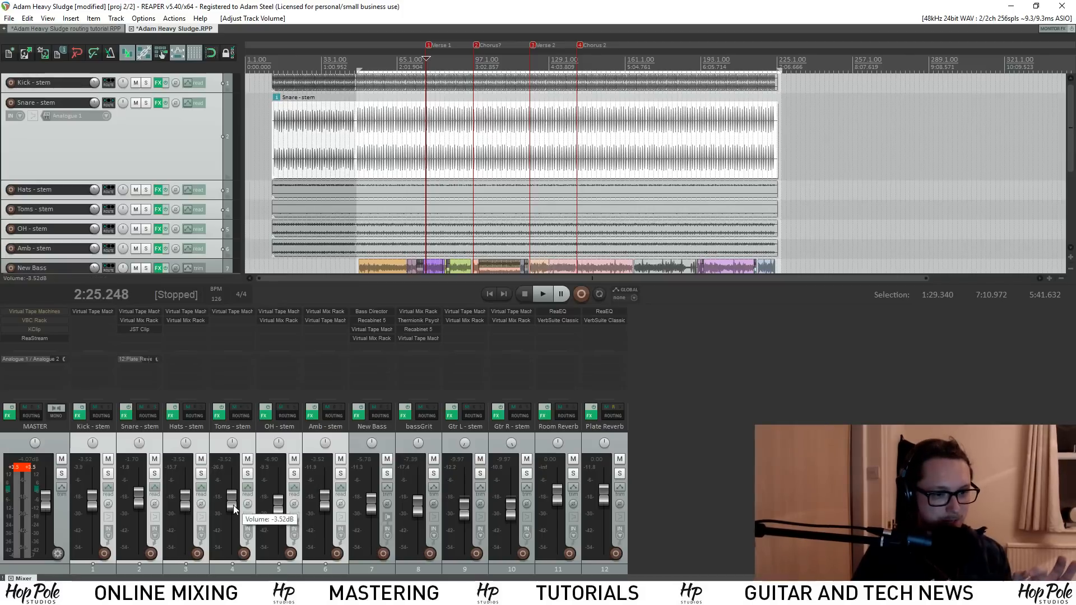
Lower the selected drum tracks' volumes together, bringing Kick - stem to about -6.30 dB, and briefly play the mix
mouse_move(233, 505)
left_mouse_down()
mouse_move(235, 525)
mouse_move(243, 487)
mouse_move(234, 551)
mouse_move(243, 486)
mouse_move(240, 517)
mouse_move(243, 507)
mouse_move(233, 510)
left_mouse_up()
key("space")
key("space")
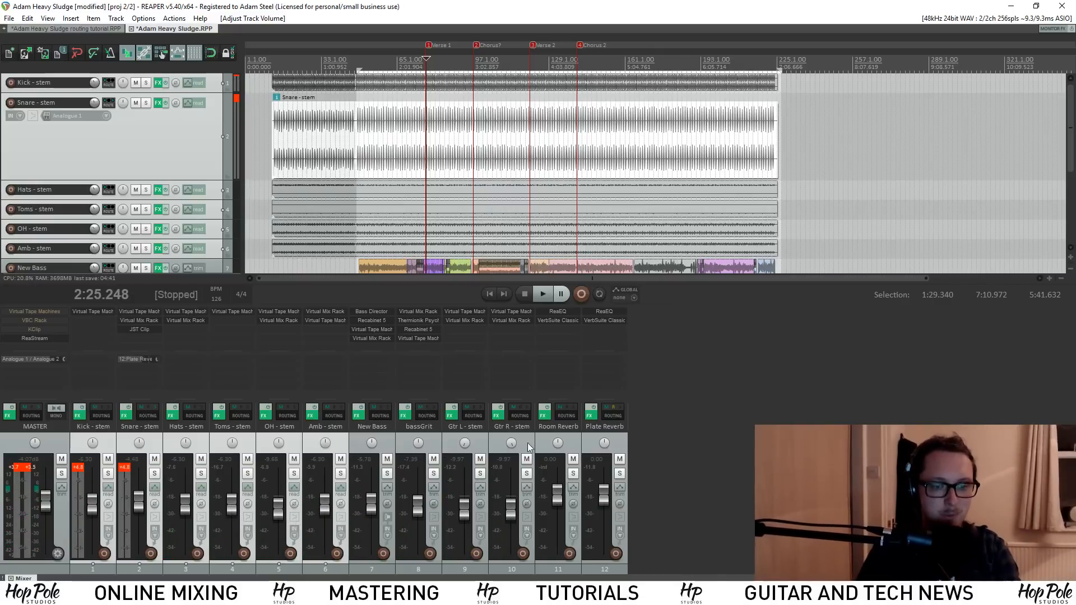
Add New Bass and Room Reverb to the selected drum tracks, try moving their volumes together, and reset Room Reverb to 0.00 dB
left_click(576, 443)
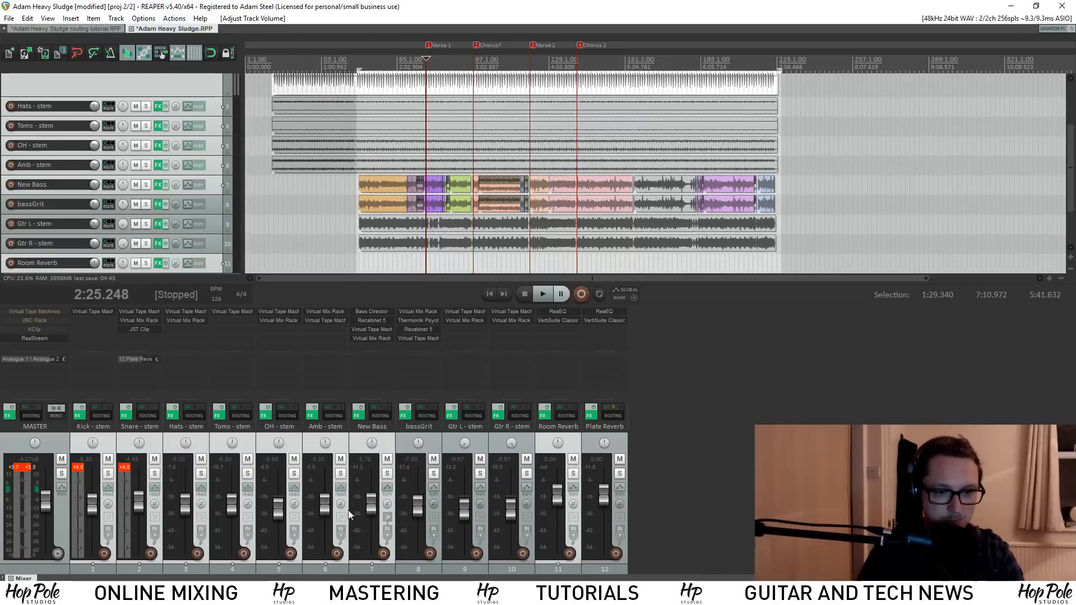
left_click_drag(326, 504, 342, 503)
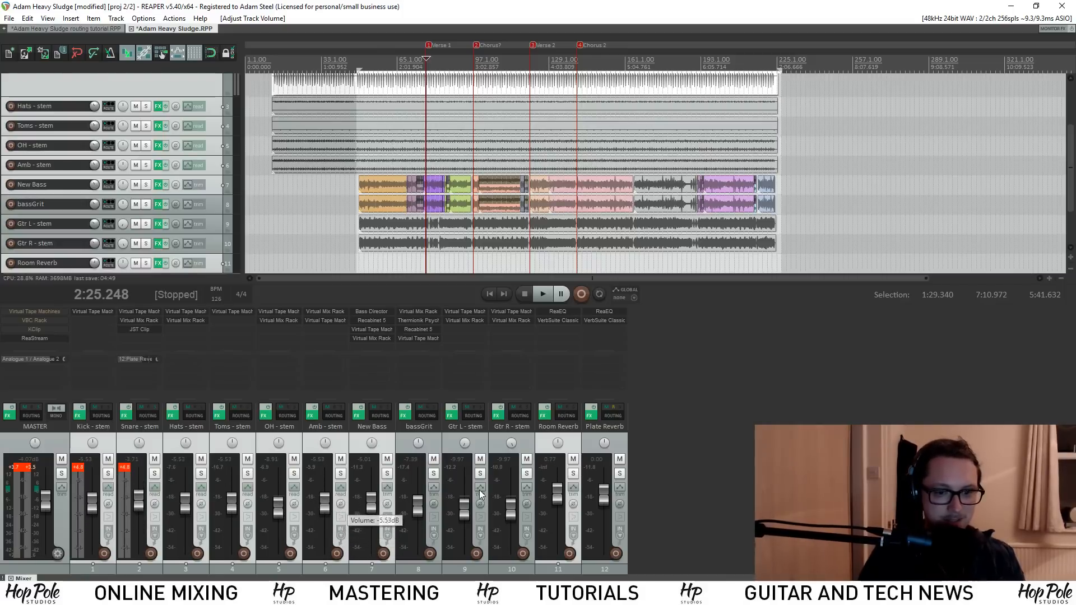
double_click(559, 492)
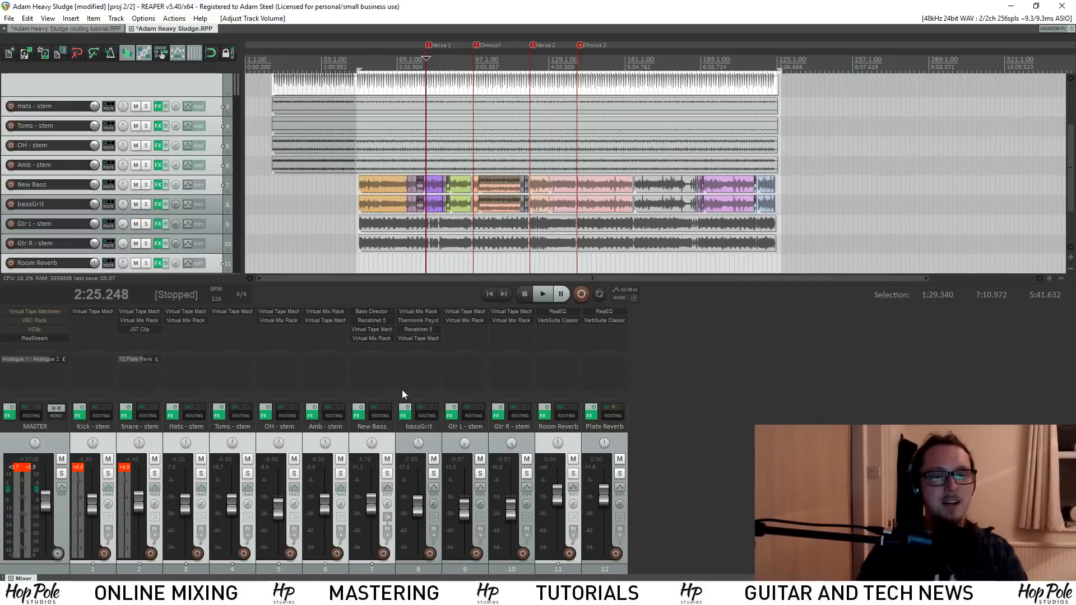
Select Gtr R - stem, bassGrit and Amb - stem, and raise and lower their volumes together, ending with bassGrit at about -7.56 dB
left_click(509, 435)
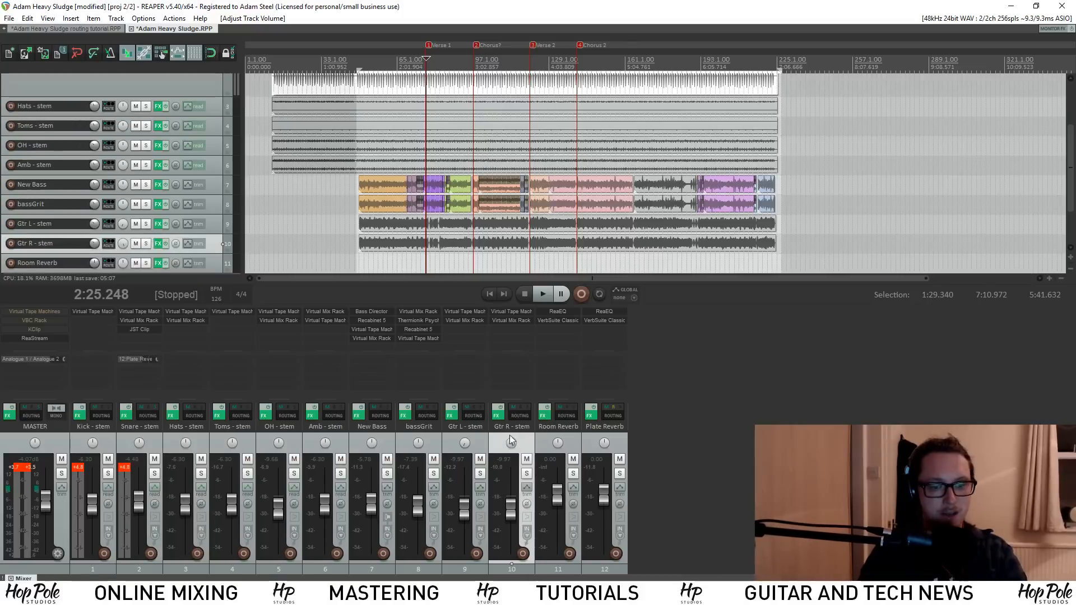
left_click(431, 439, "ctrl")
left_click(341, 441, "ctrl")
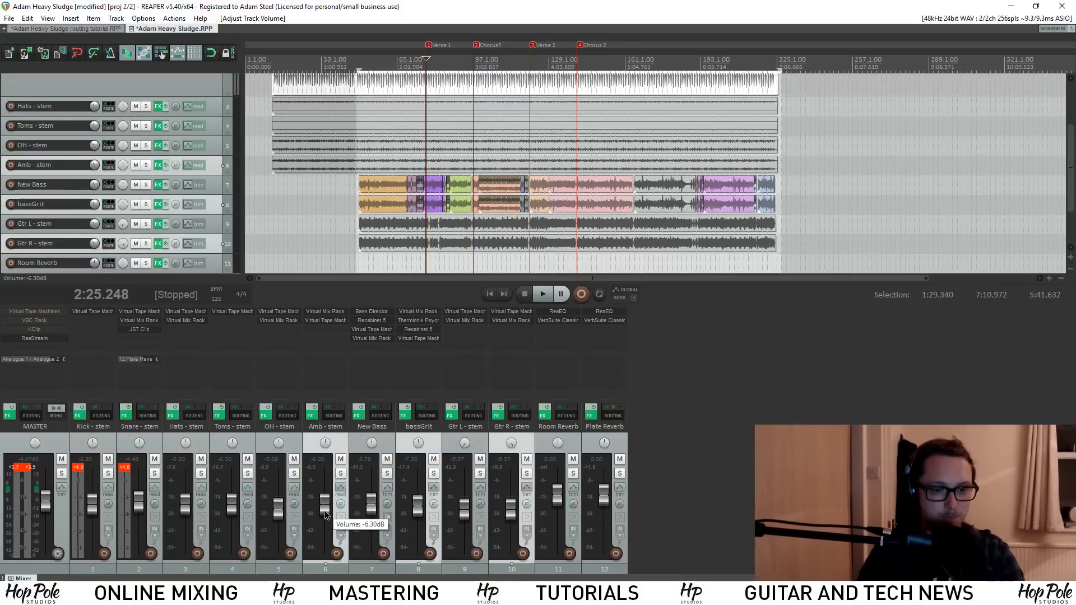
left_click_drag(324, 513, 329, 506)
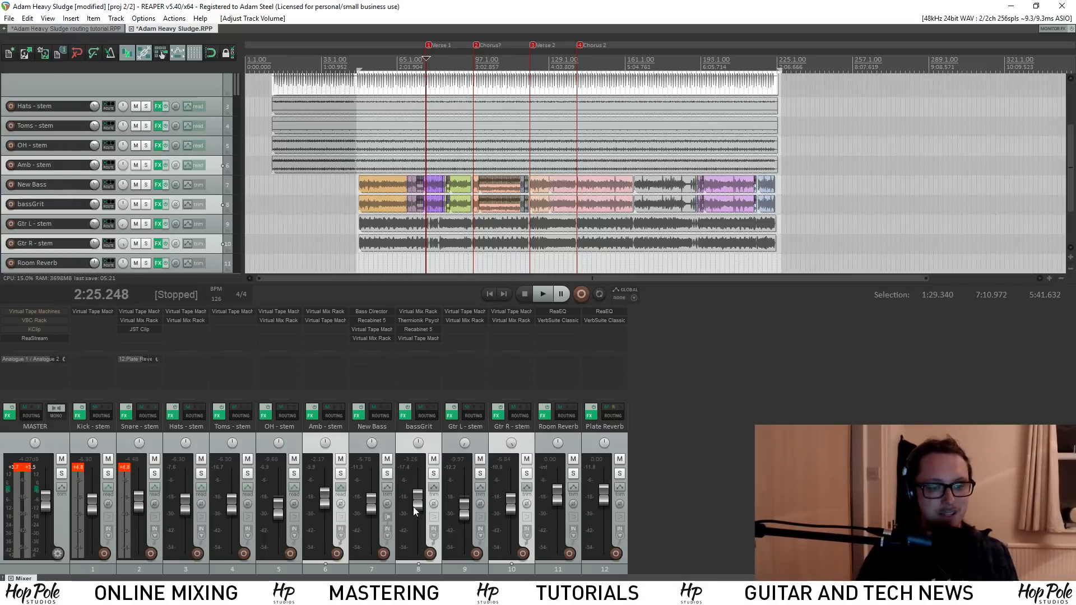
left_click_drag(415, 506, 419, 514)
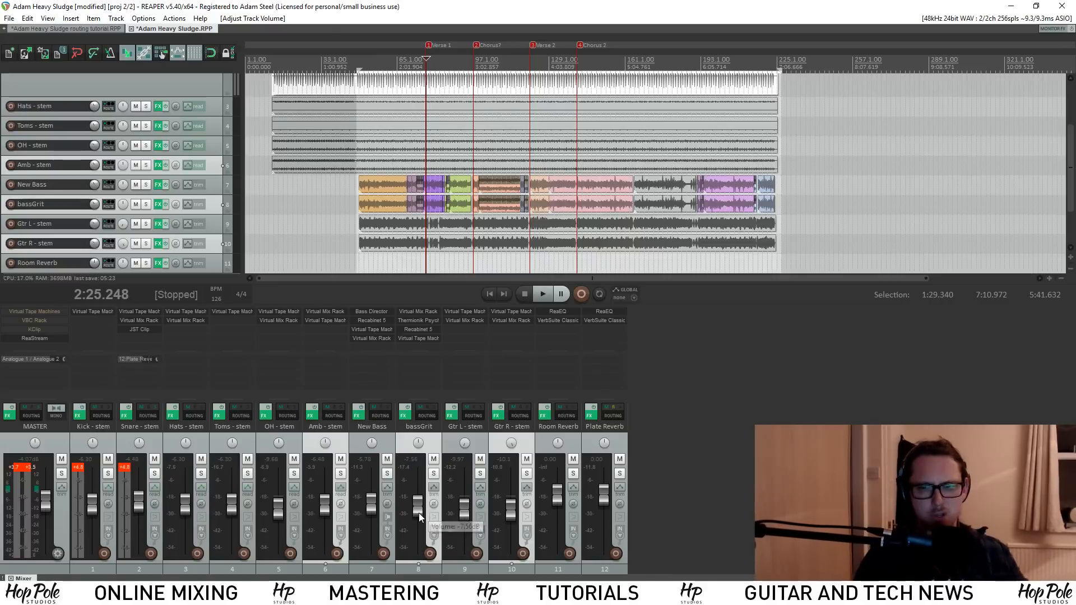
Toggle bassGrit, Amb - stem and Gtr R - stem in a non-adjacent selection, and clear the track selection
left_click(435, 439)
left_click(340, 445, "ctrl")
left_click(515, 442, "ctrl")
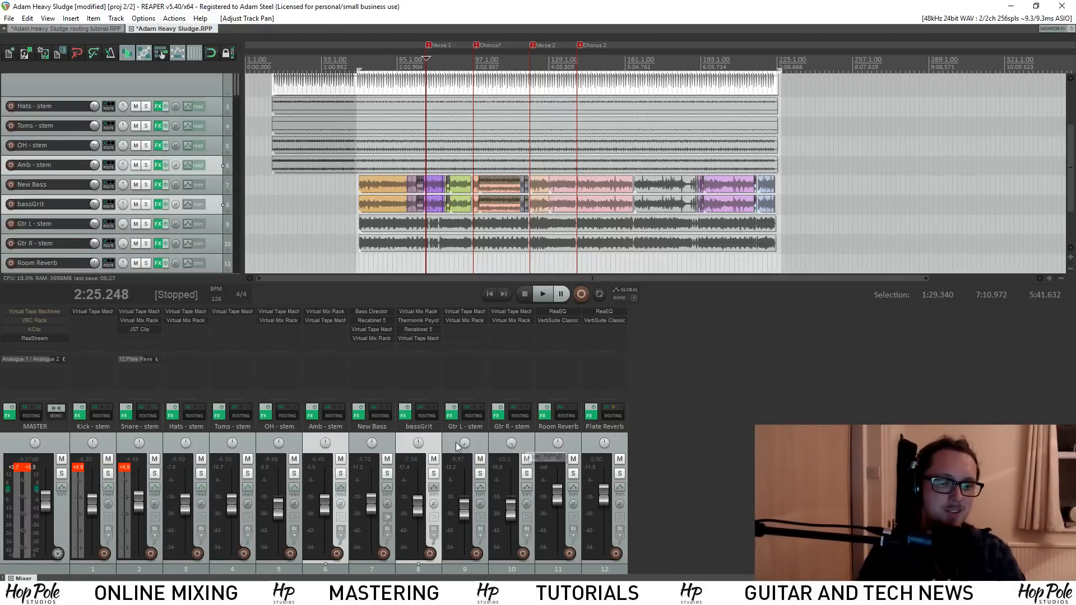
left_click(525, 449, "ctrl")
left_click(293, 442)
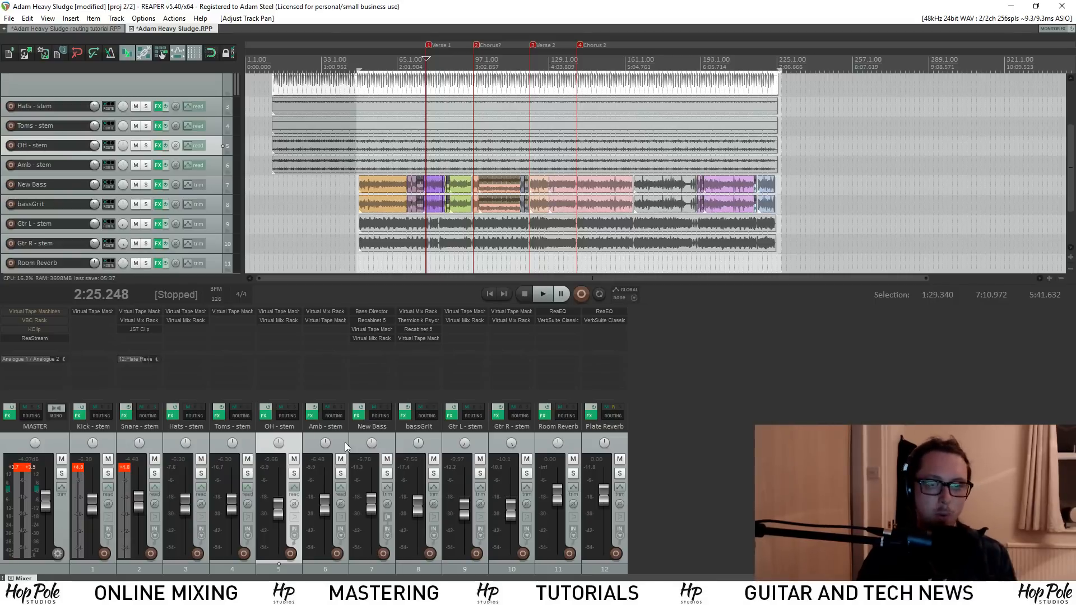
left_click(663, 393)
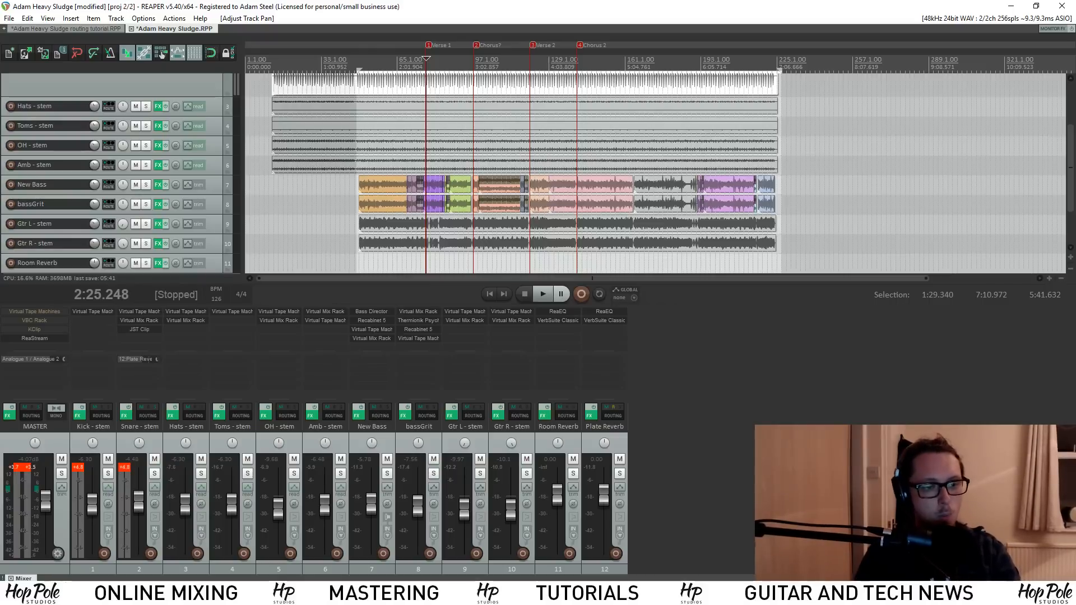
Select Kick - stem through Amb - stem, solo them together to hear the drums briefly, and unsolo them
left_click(339, 436)
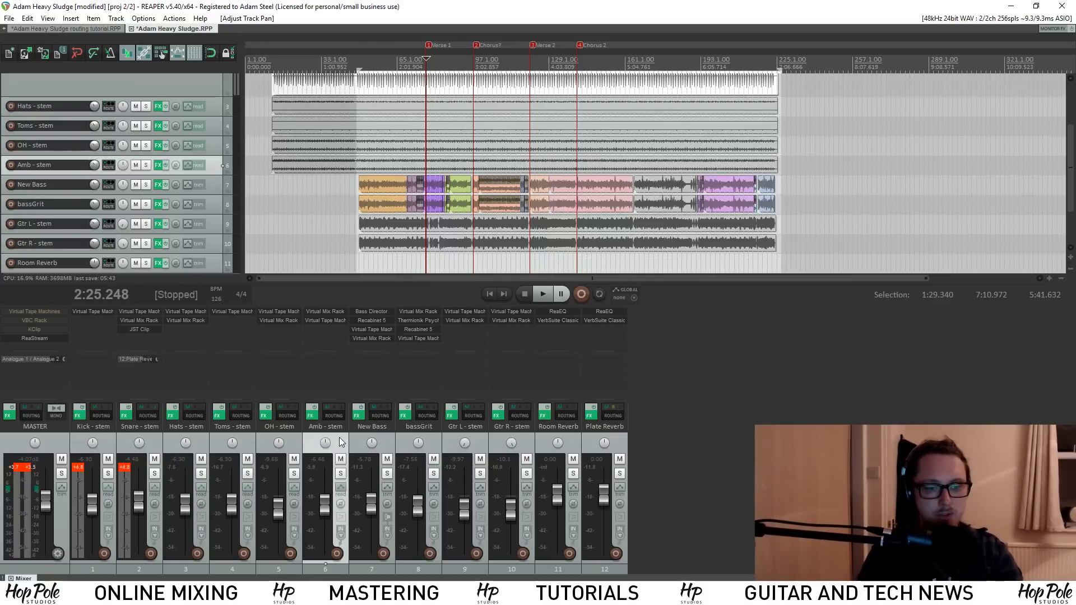
left_click(109, 433, "shift")
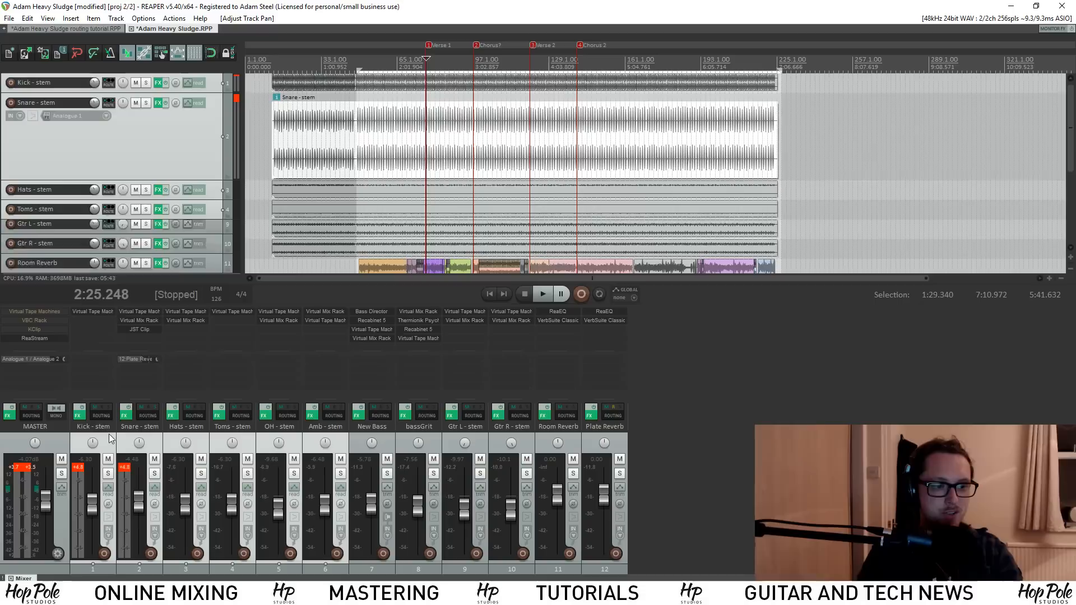
left_click(340, 473)
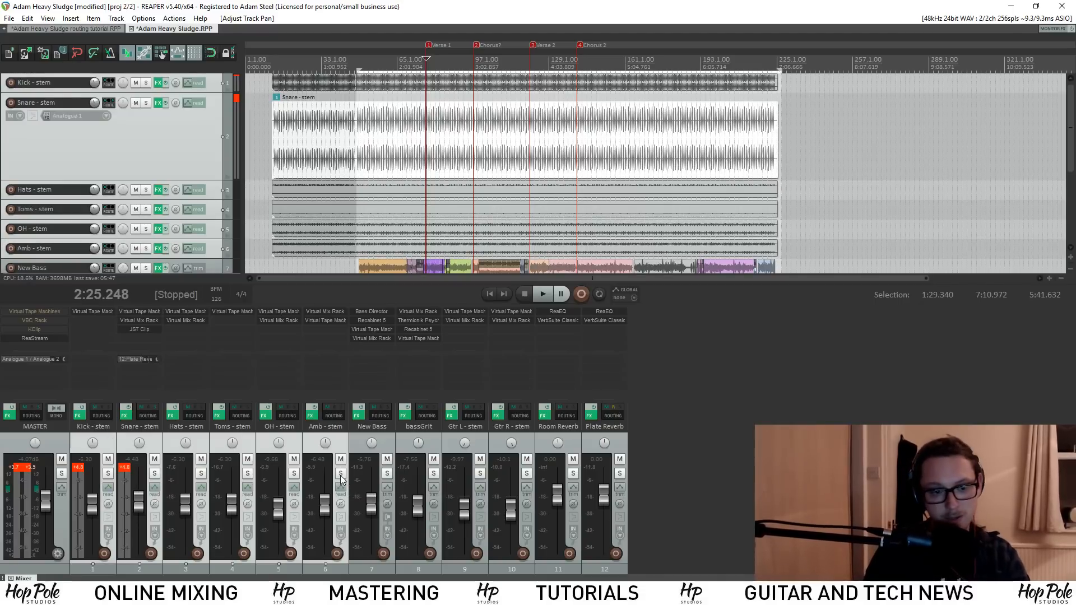
key("space")
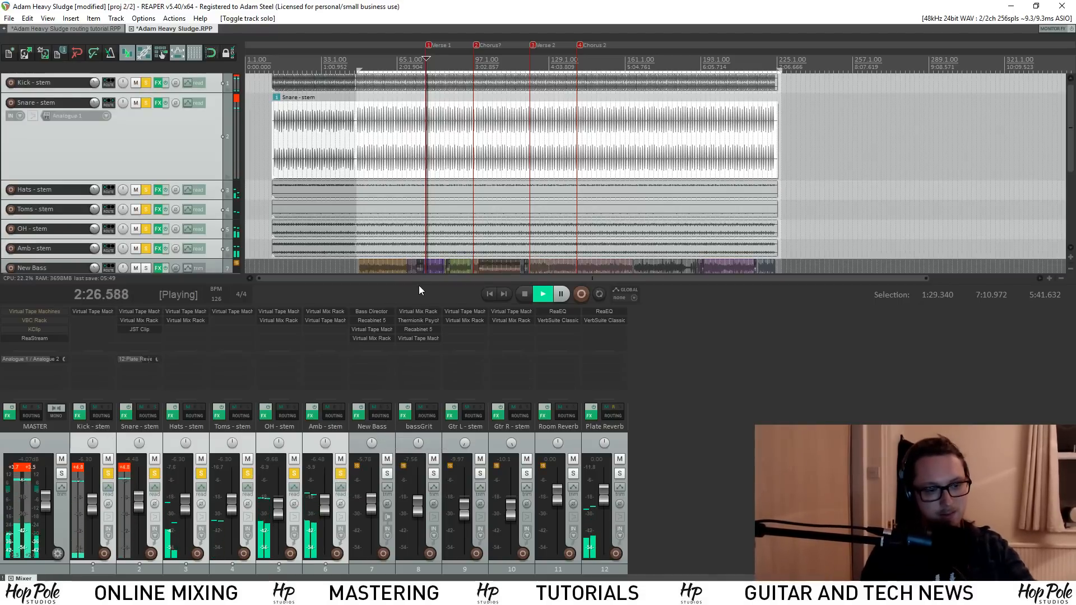
key("space")
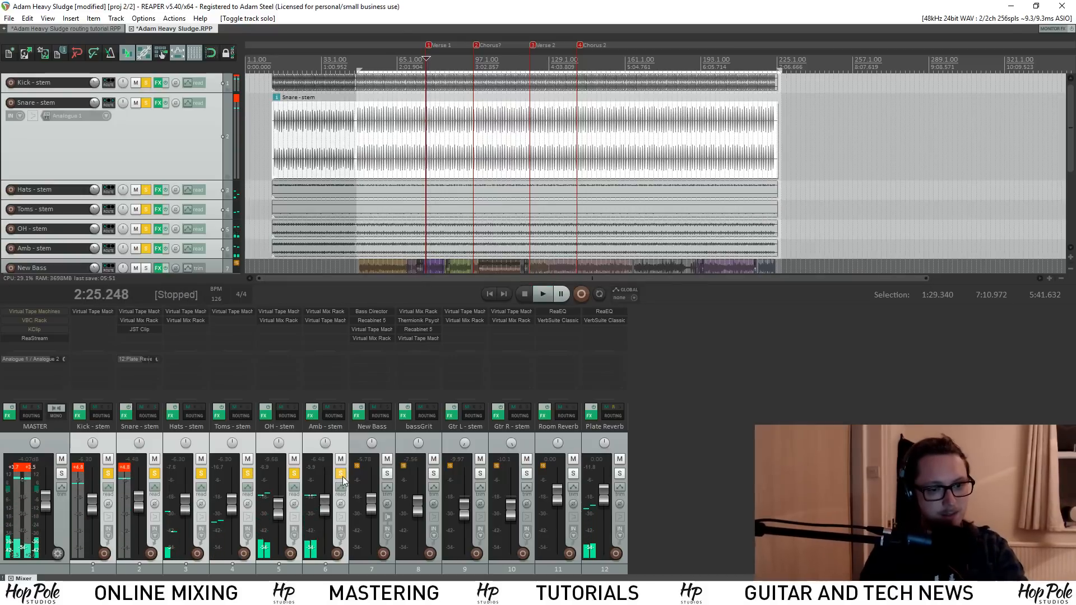
left_click(340, 473)
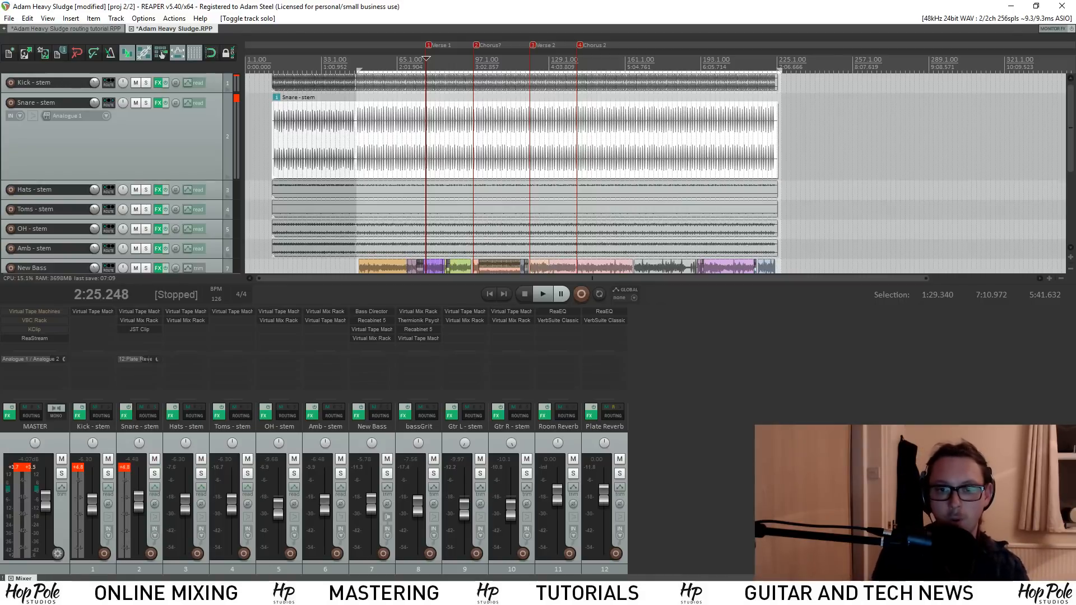
Add a new track after Plate Reverb and name it DRUM BUS
double_click(713, 428)
double_click(656, 428)
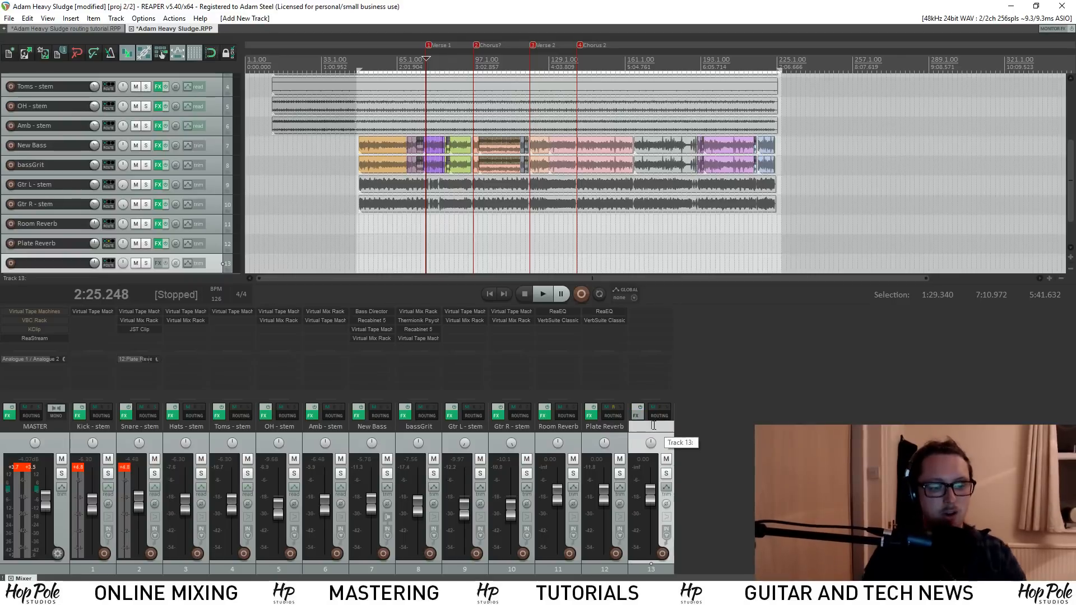
type("DRUM BUS")
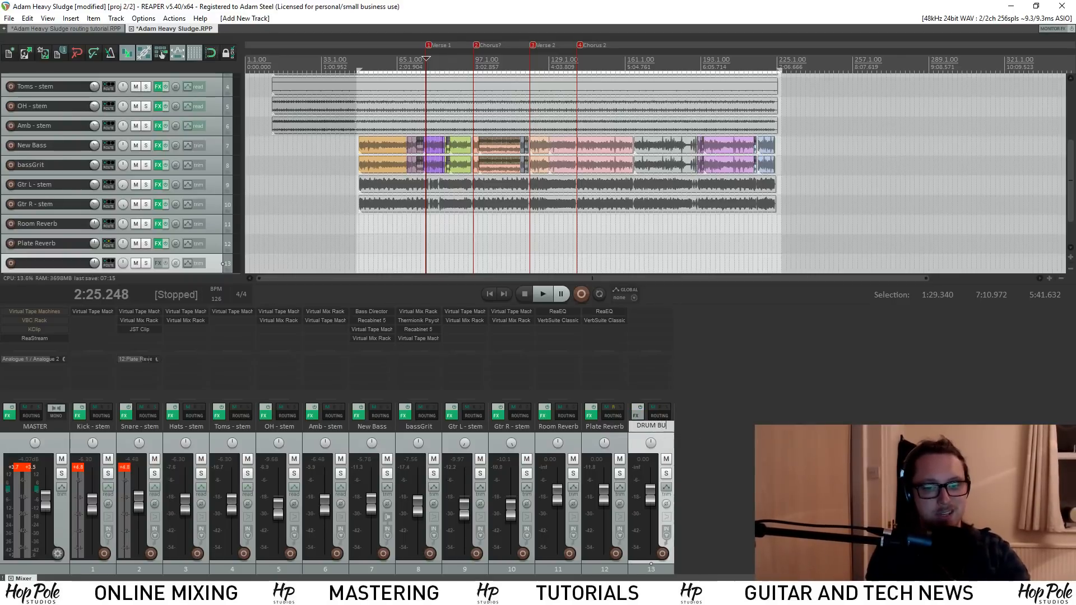
Confirm the DRUM BUS name and disable the master send on Kick - stem, Snare - stem and Hats - stem
key("Return")
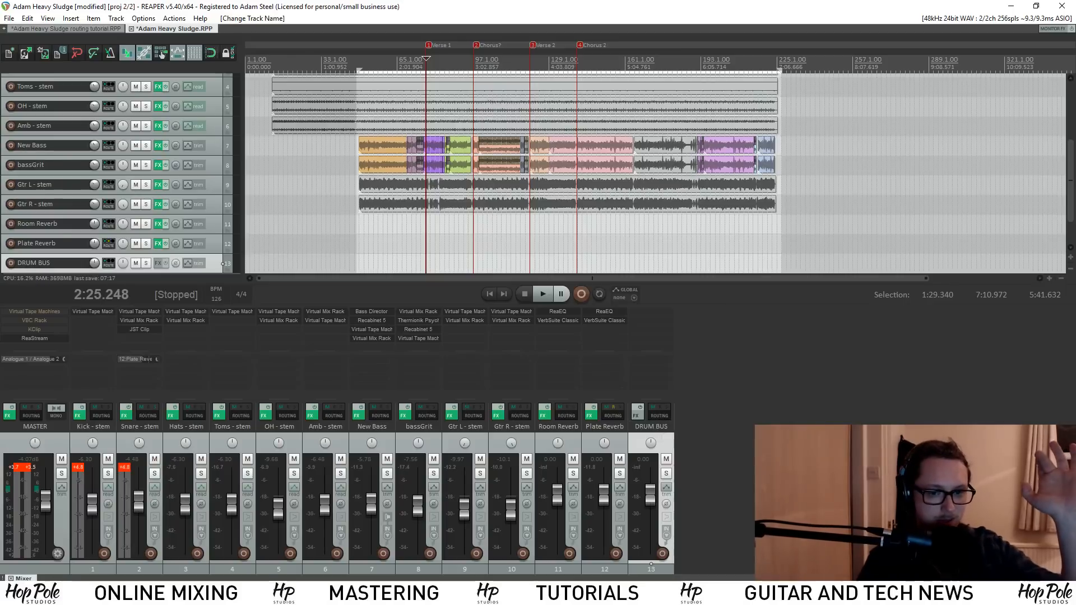
left_click(102, 415)
left_click(153, 430)
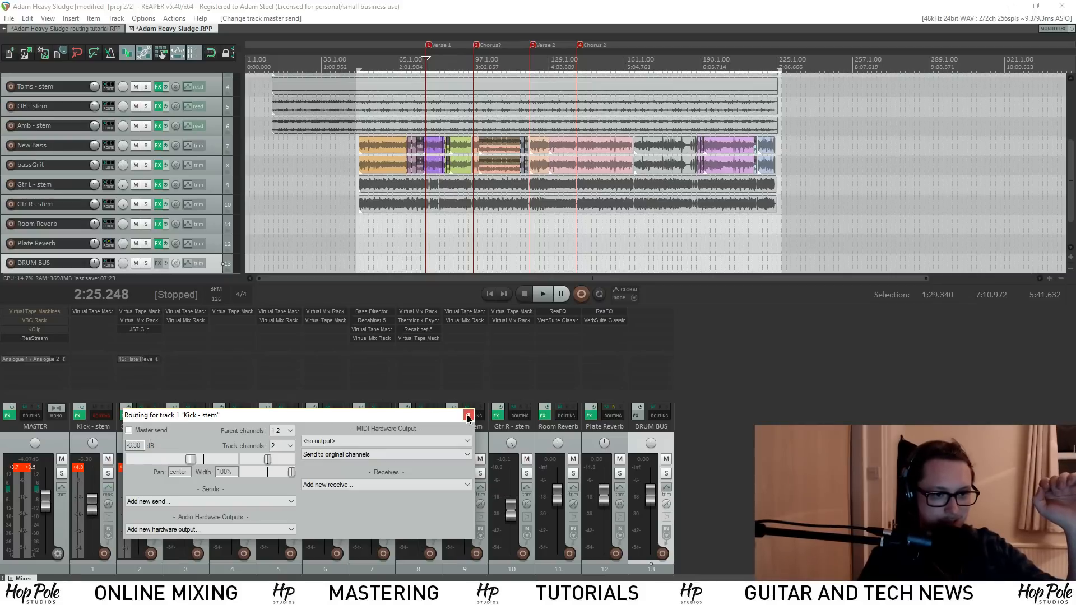
left_click(467, 416)
left_click(148, 416)
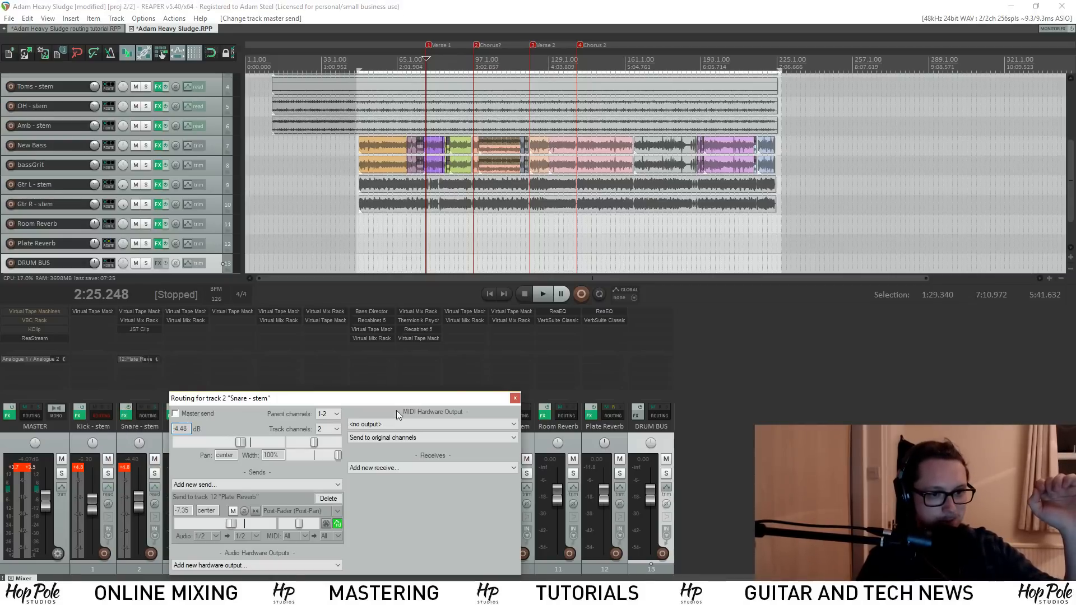
left_click(515, 397)
left_click(195, 415)
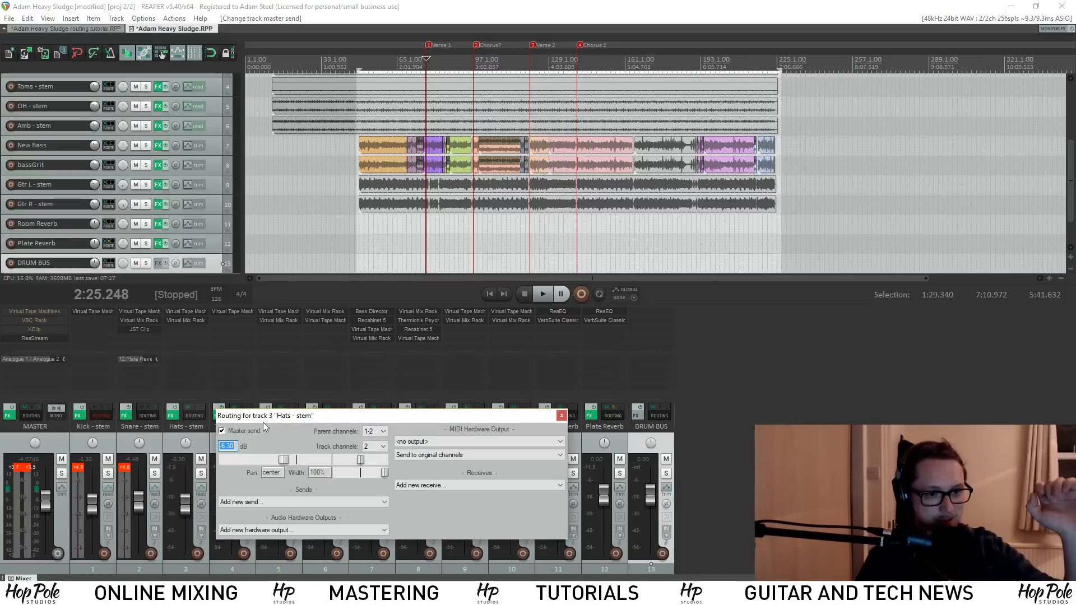
left_click(557, 418)
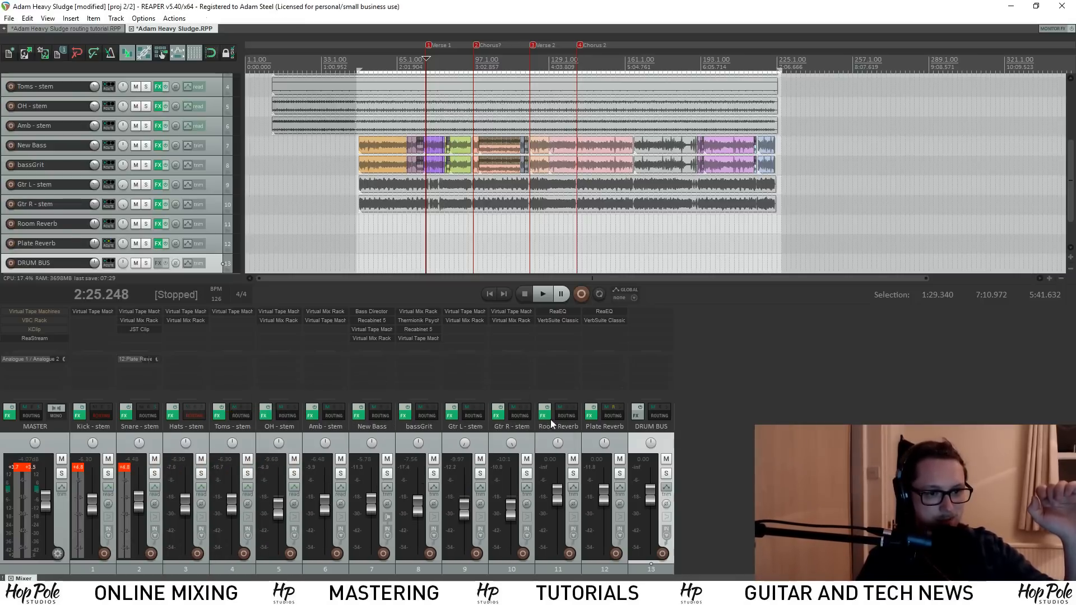
Disable the master send on Toms - stem, OH - stem and Amb - stem
left_click(240, 416)
left_click(608, 416)
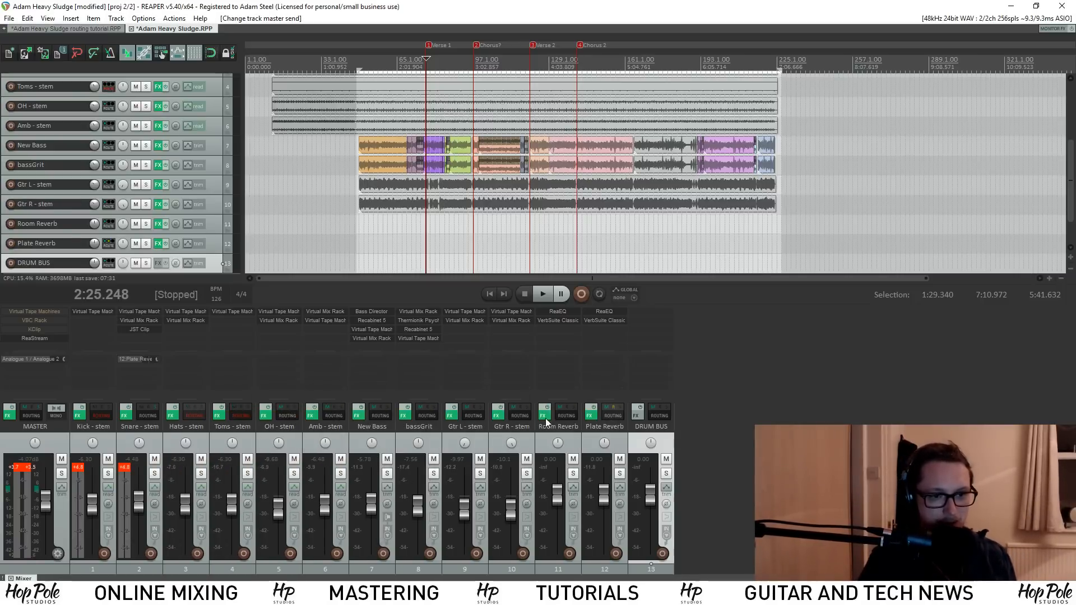
left_click(288, 414)
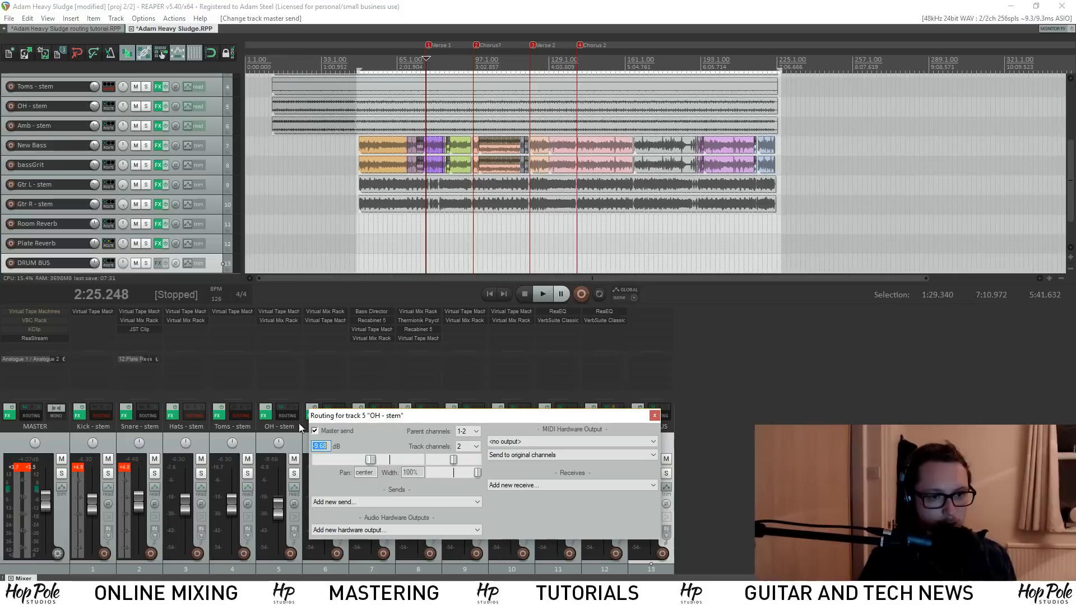
left_click(654, 415)
left_click(334, 415)
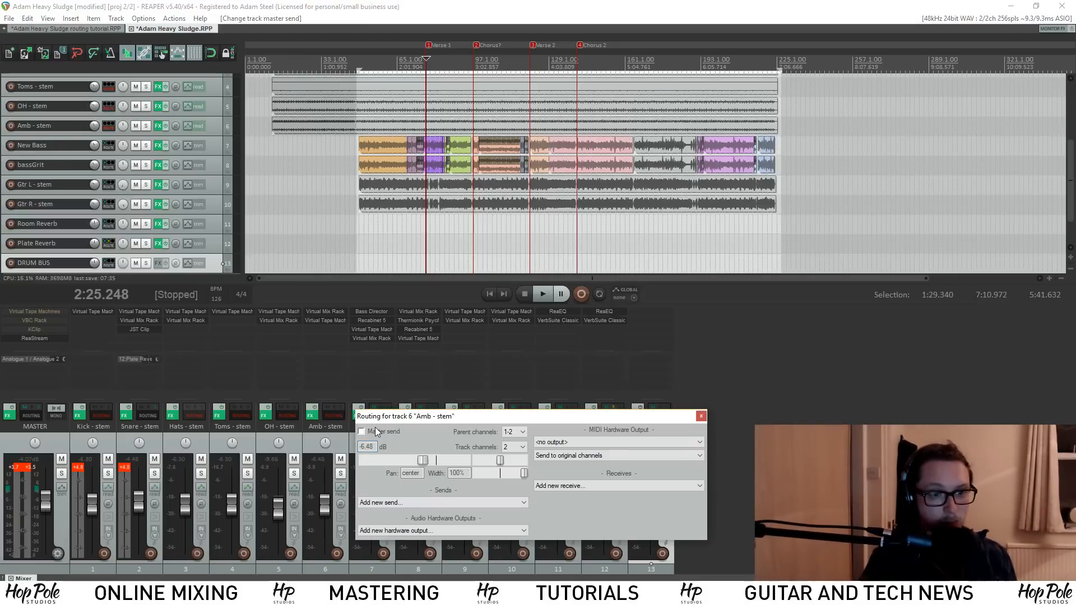
left_click(377, 431)
left_click(701, 416)
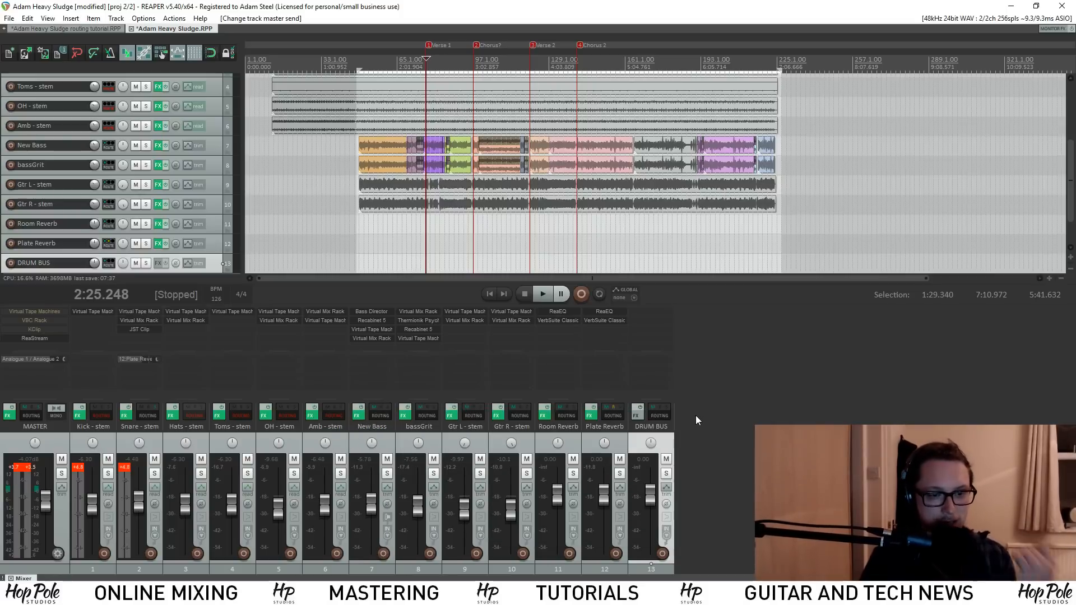
Add a send from Kick - stem to DRUM BUS and copy it to the Snare, Hats, Toms, OH and Amb stems
left_click(99, 412)
left_click(166, 501)
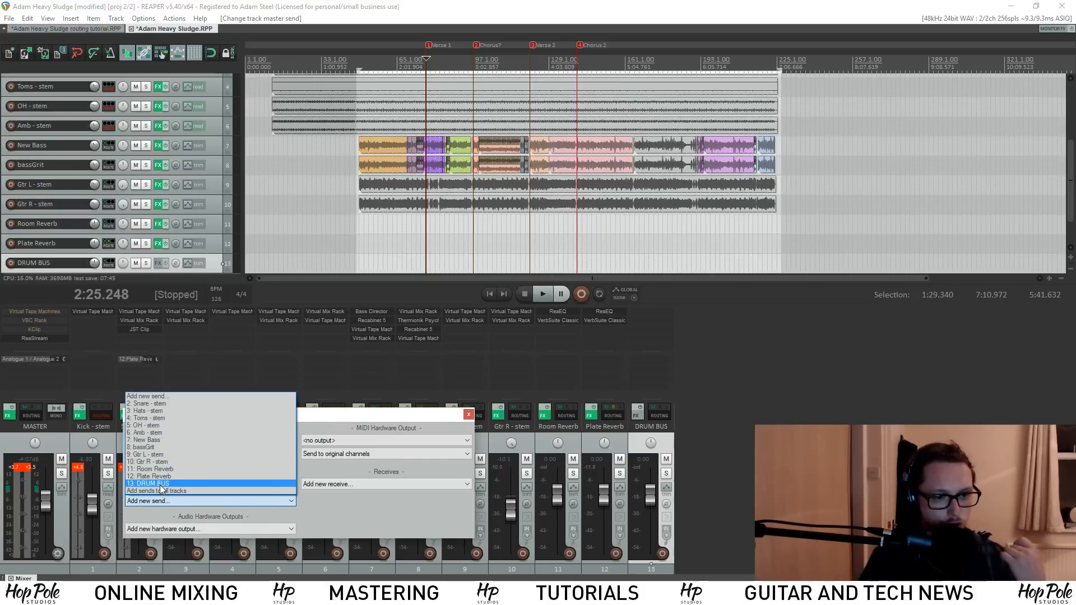
left_click(161, 485)
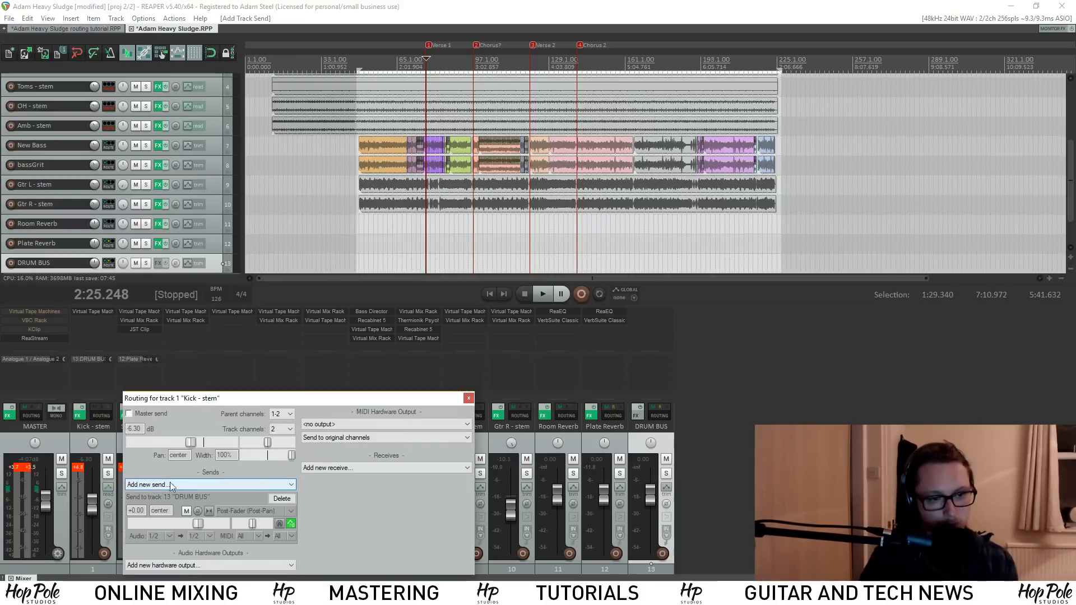
left_click(468, 397)
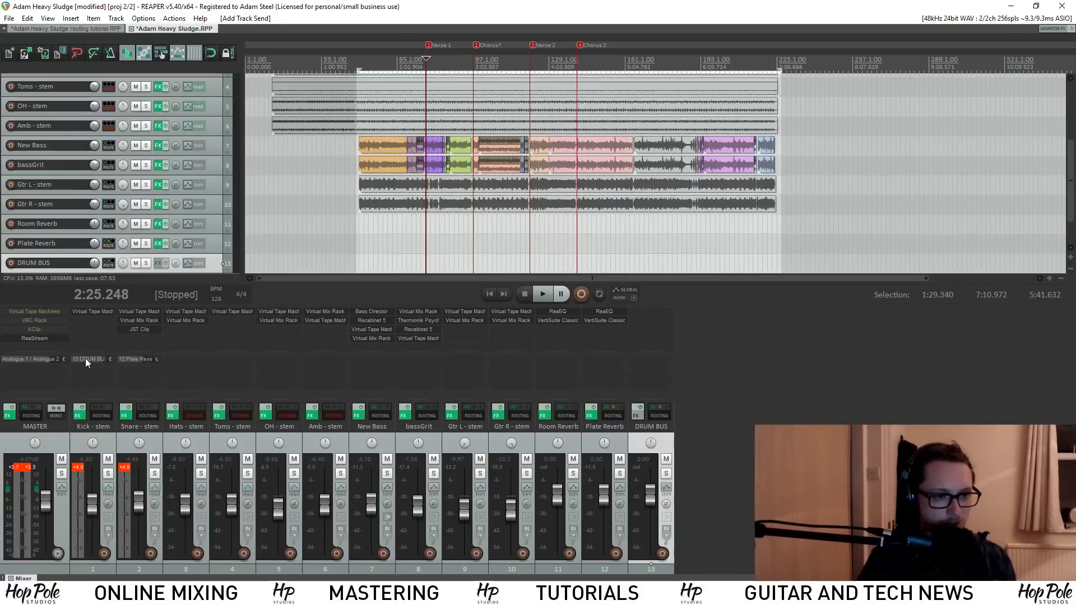
left_click_drag(85, 358, 324, 371)
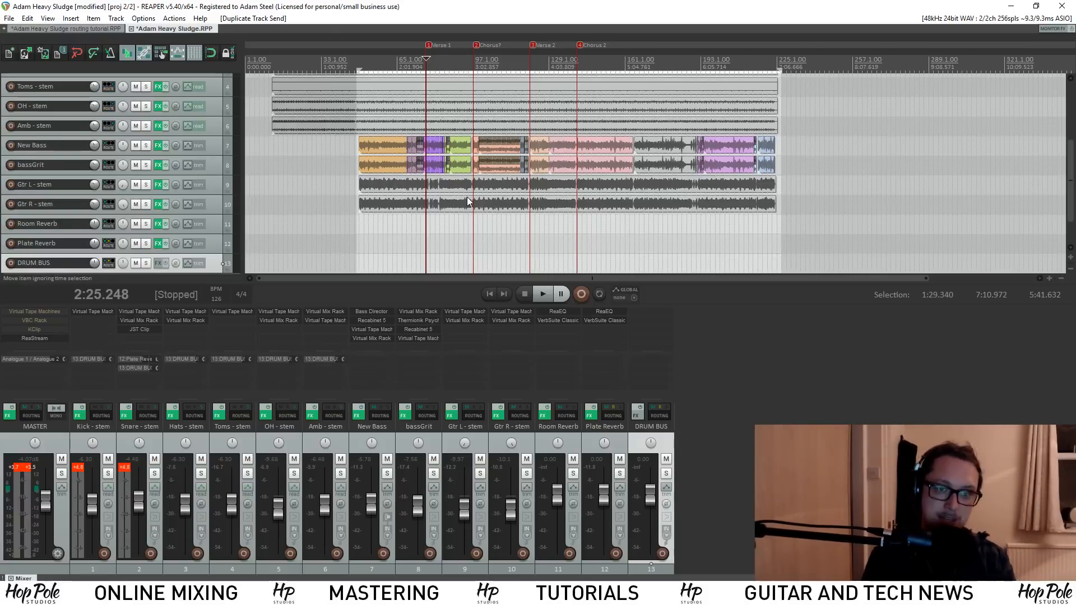
Play the mix briefly through the new drum routing, and reset the DRUM BUS peak indicator
key("space")
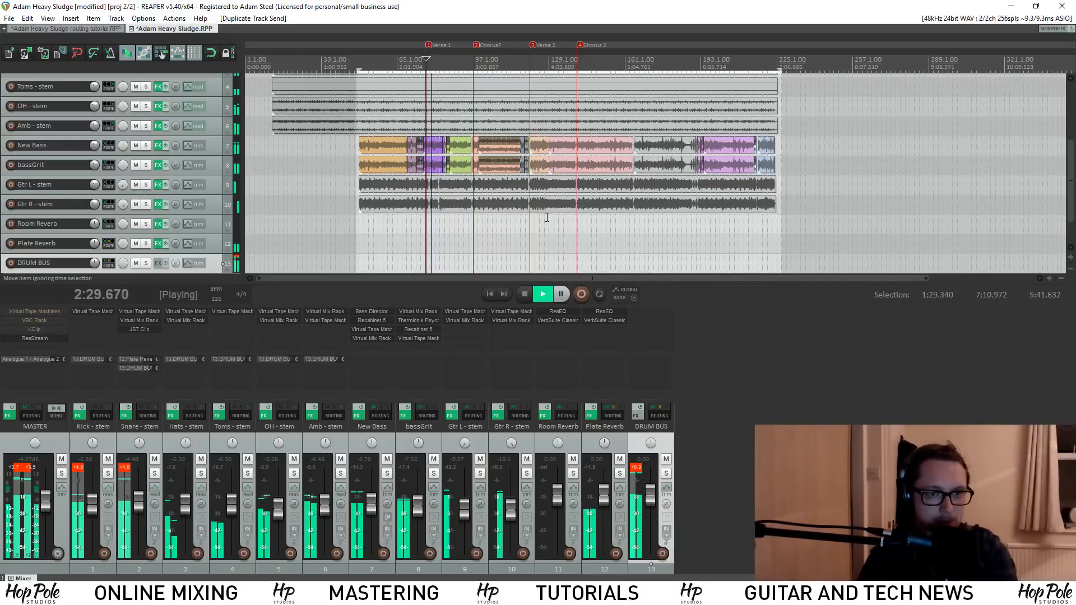
key("space")
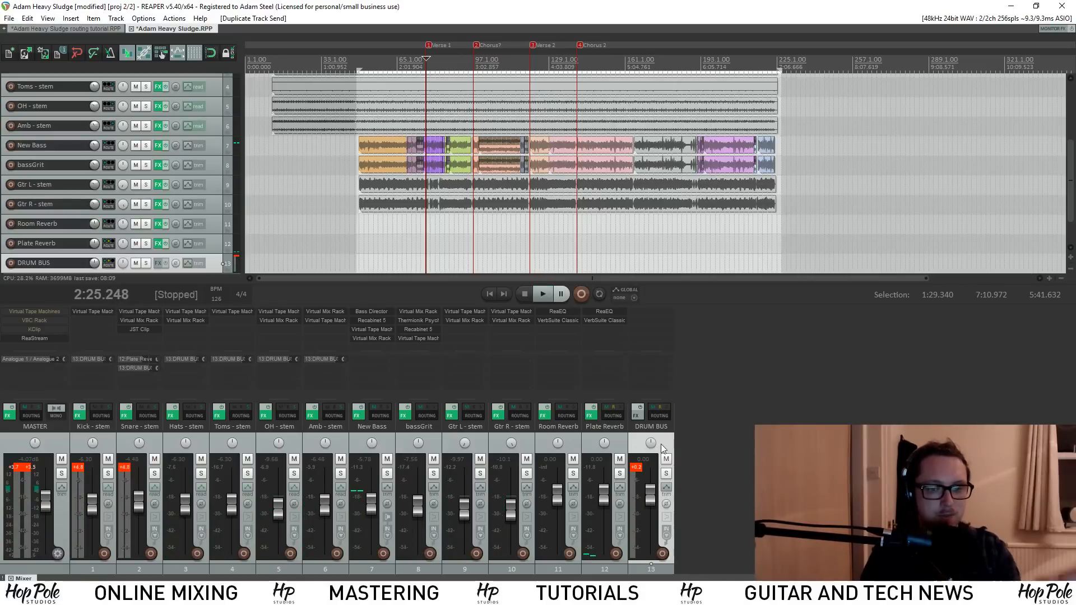
left_click(635, 467)
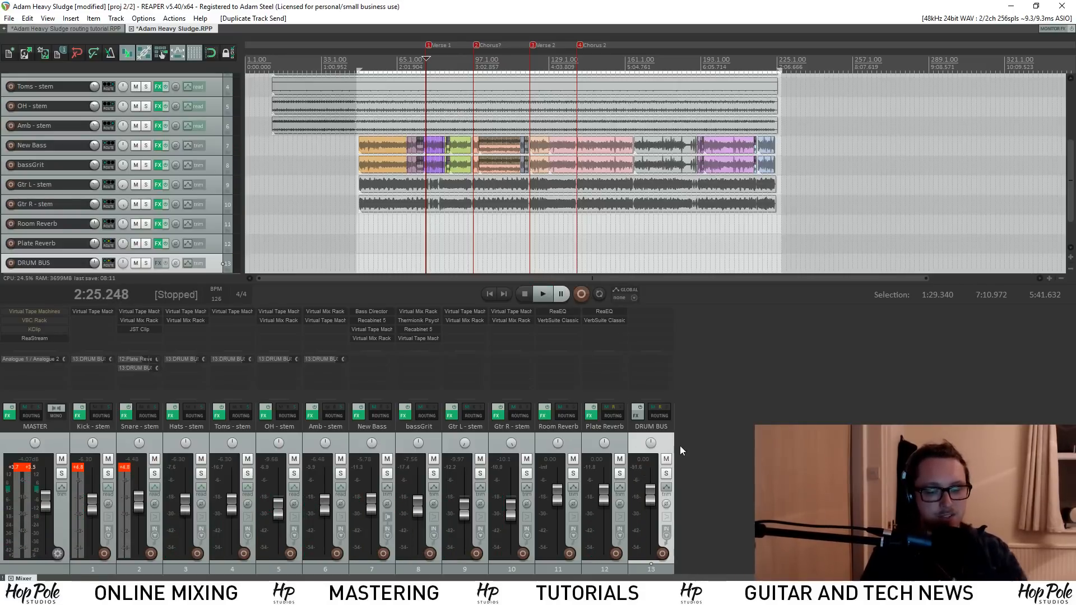
Solo DRUM BUS to hear the drums alone, unsolo it to hear the full mix, and stop playback
left_click(665, 474)
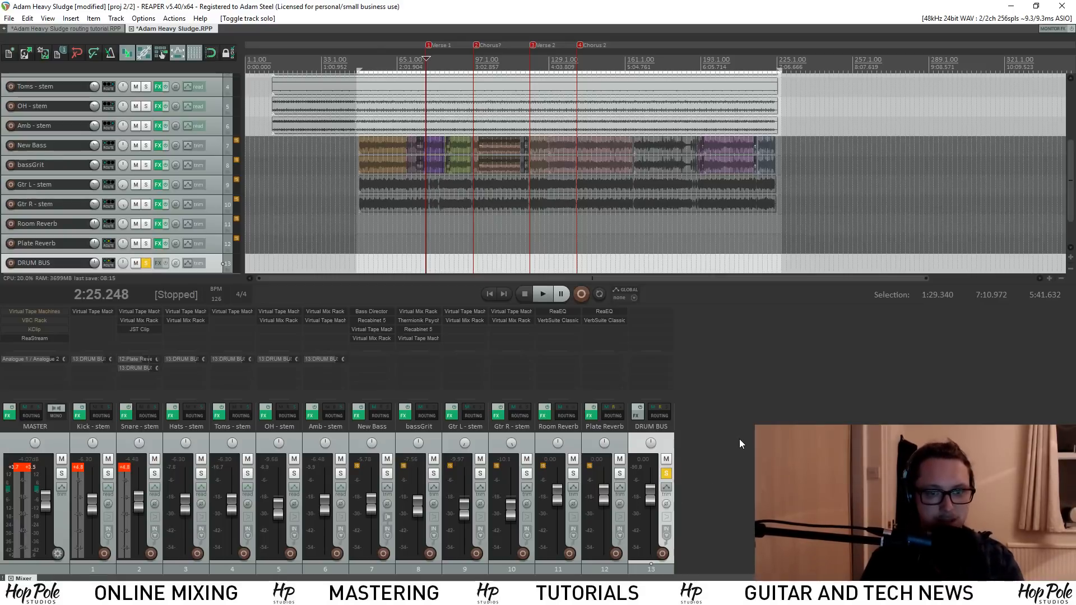
key("space")
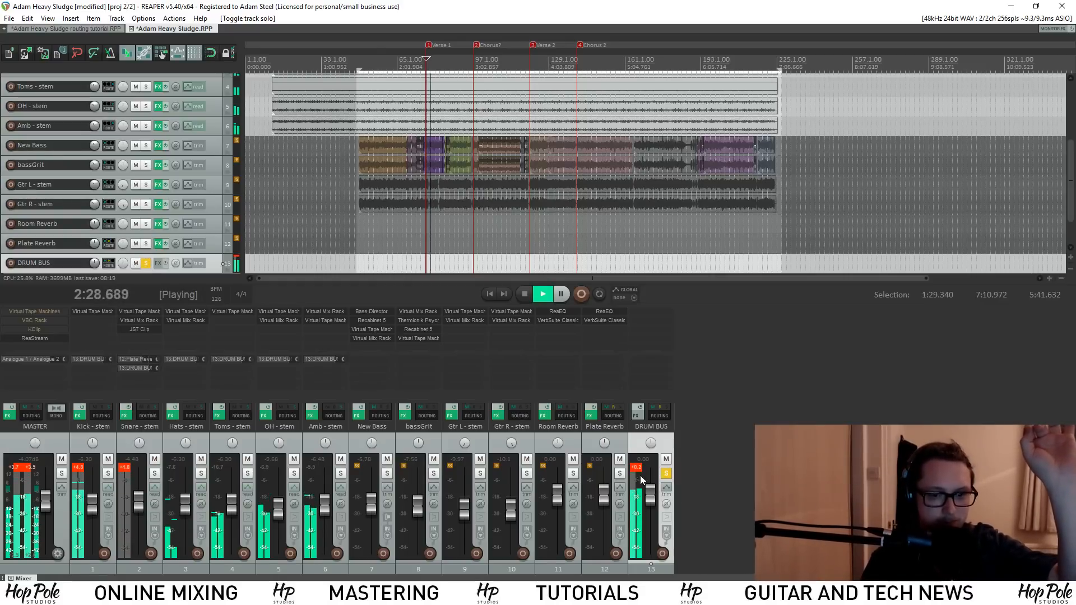
left_click(665, 474)
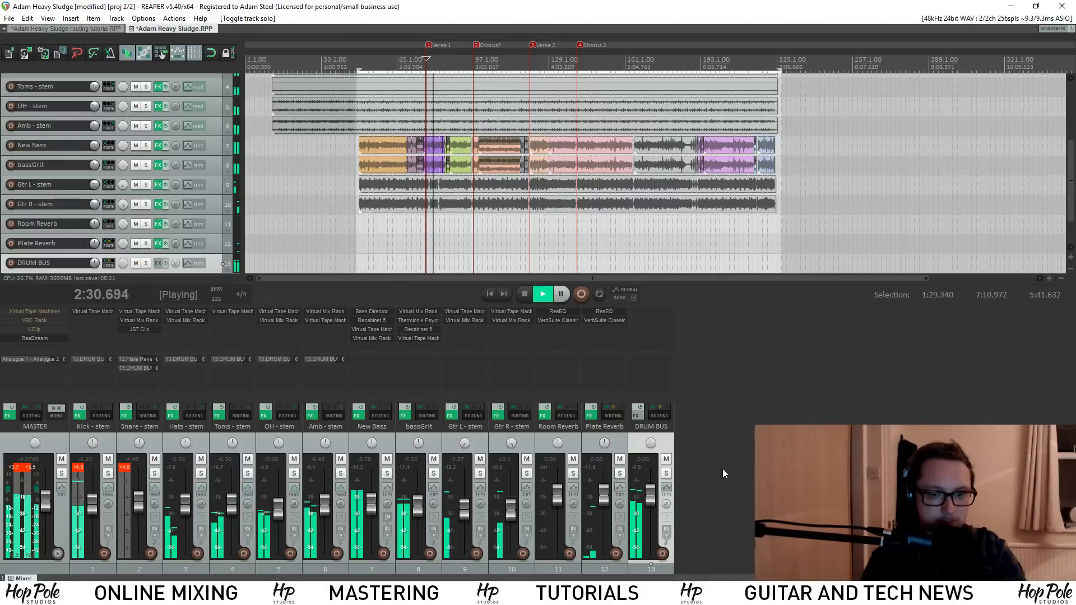
key("space")
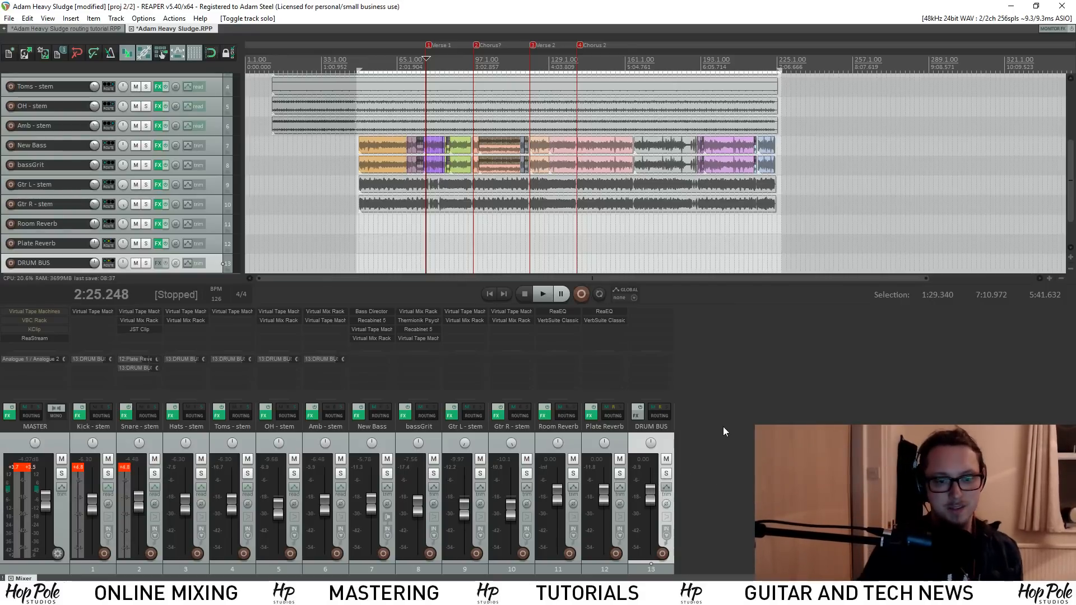
Add two new tracks after DRUM BUS and name them BASS BUS and GUITAR BUS
key("ctrl+t")
key("ctrl+t")
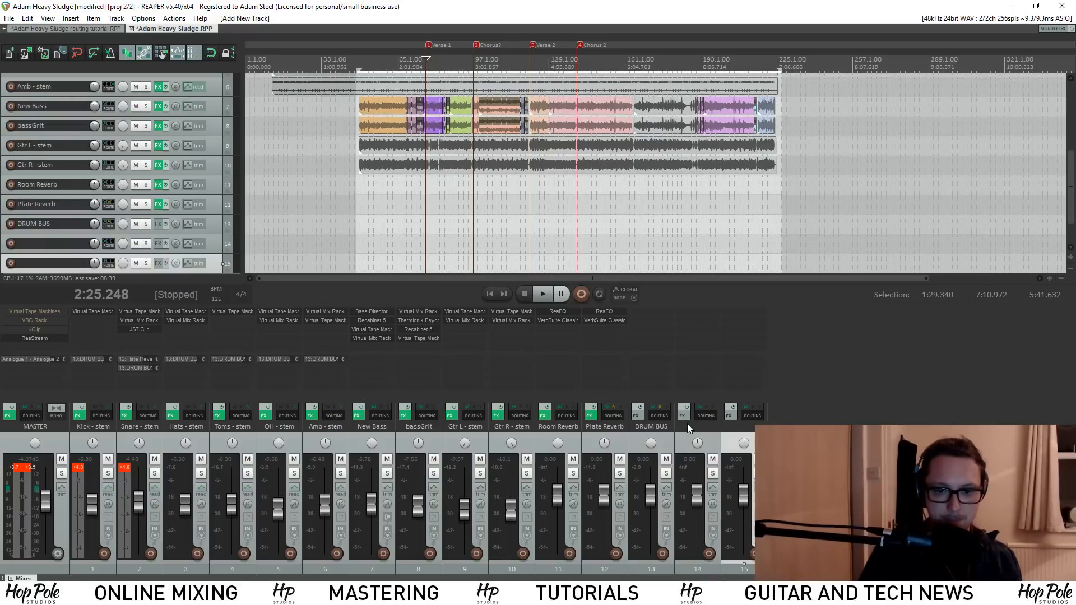
double_click(688, 426)
type("BASS")
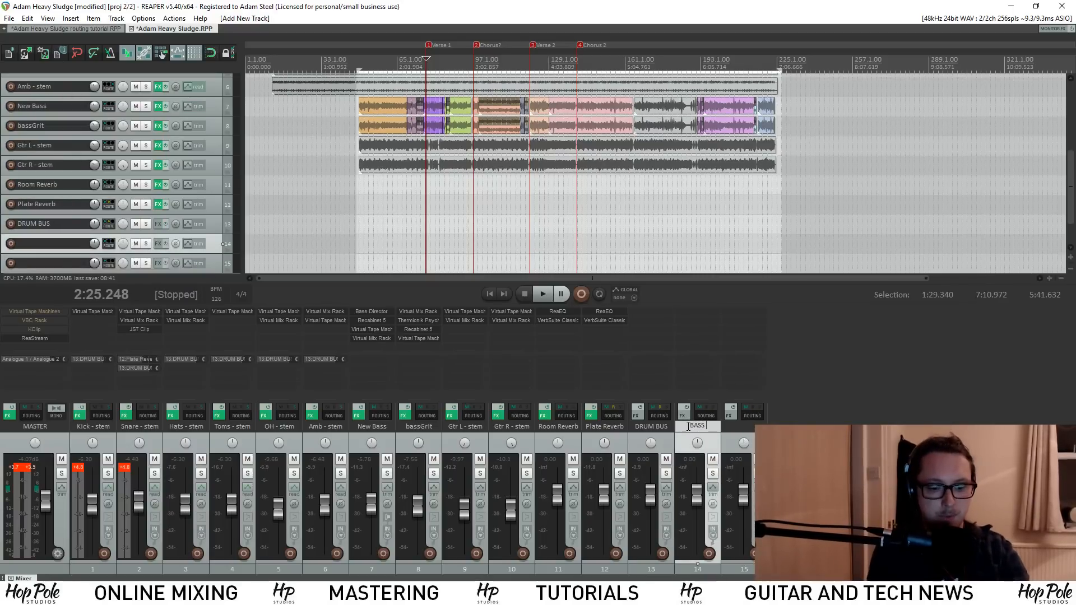
type(" BUS")
key("Tab")
type("GU")
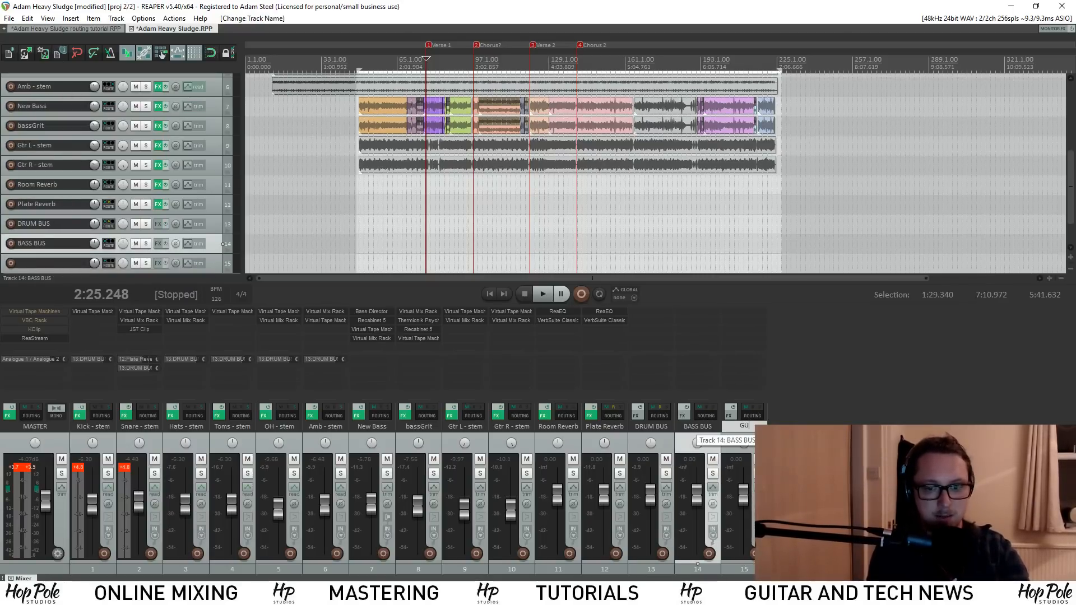
type("ITAR BUS")
key("Return")
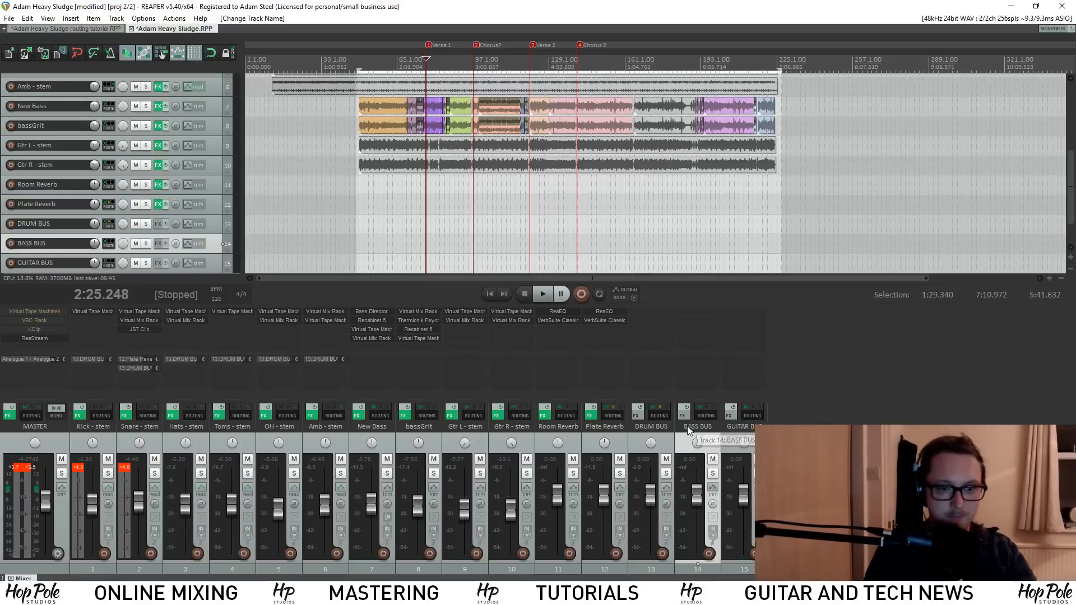
Disable the master send on New Bass, bassGrit, Gtr L - stem and Gtr R - stem
left_click(381, 412)
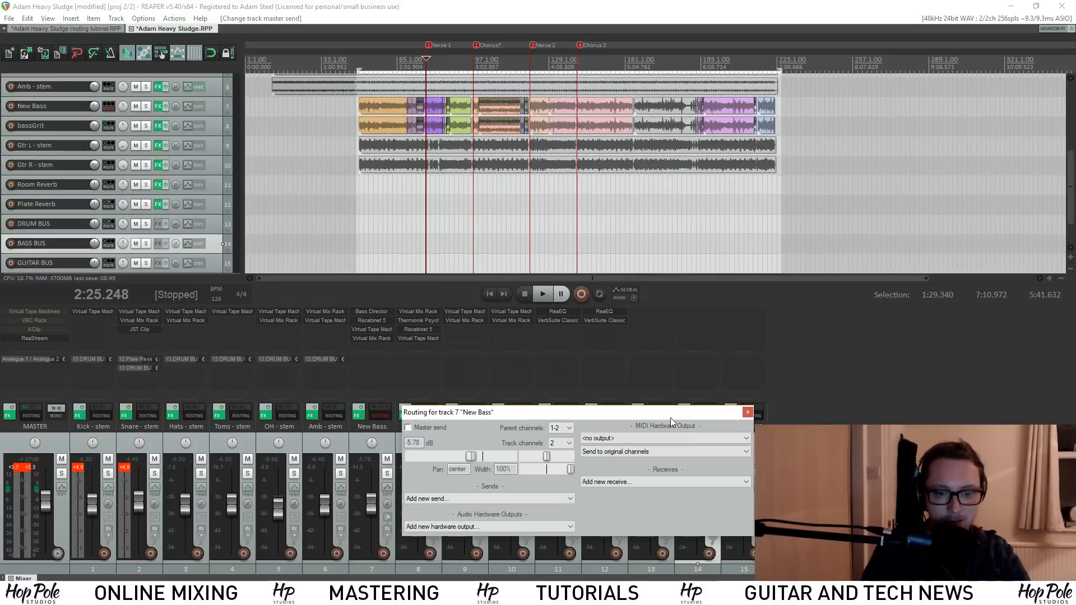
left_click(747, 413)
left_click(431, 413)
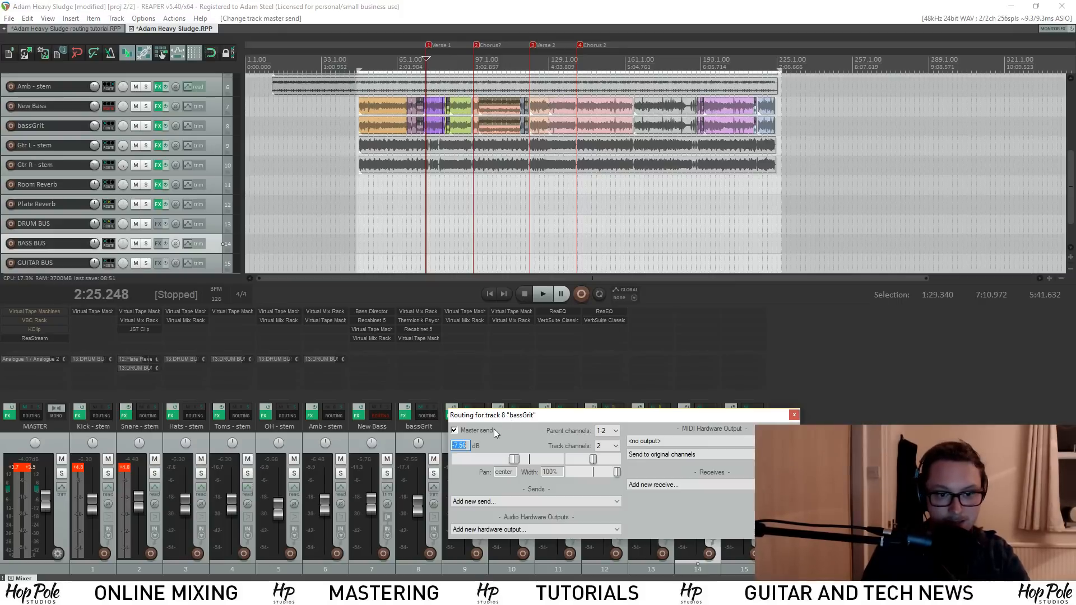
left_click(747, 413)
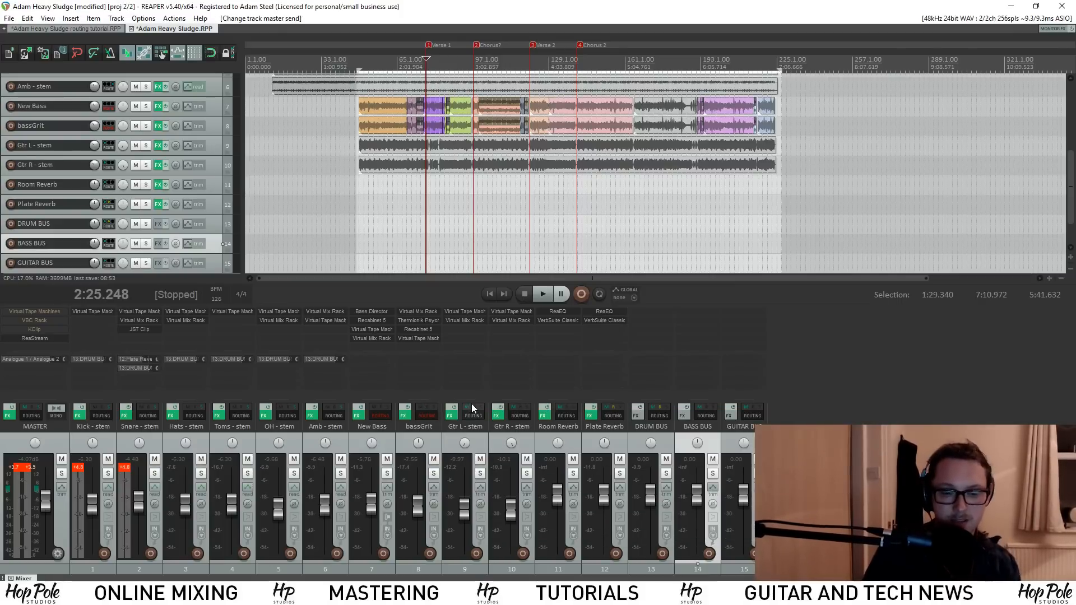
left_click(473, 415)
left_click(840, 414)
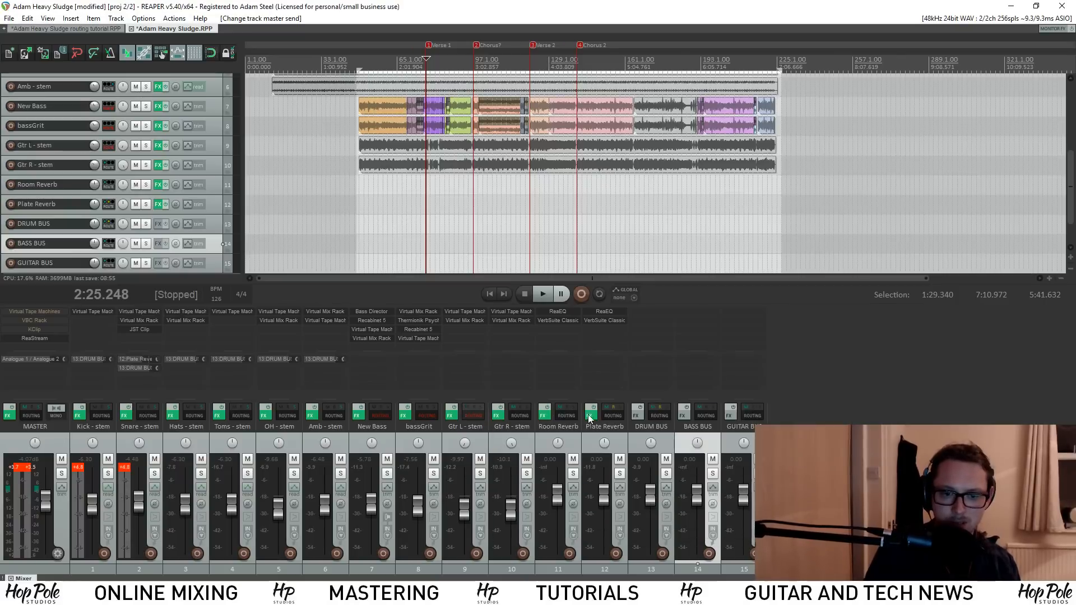
left_click(520, 415)
left_click(574, 428)
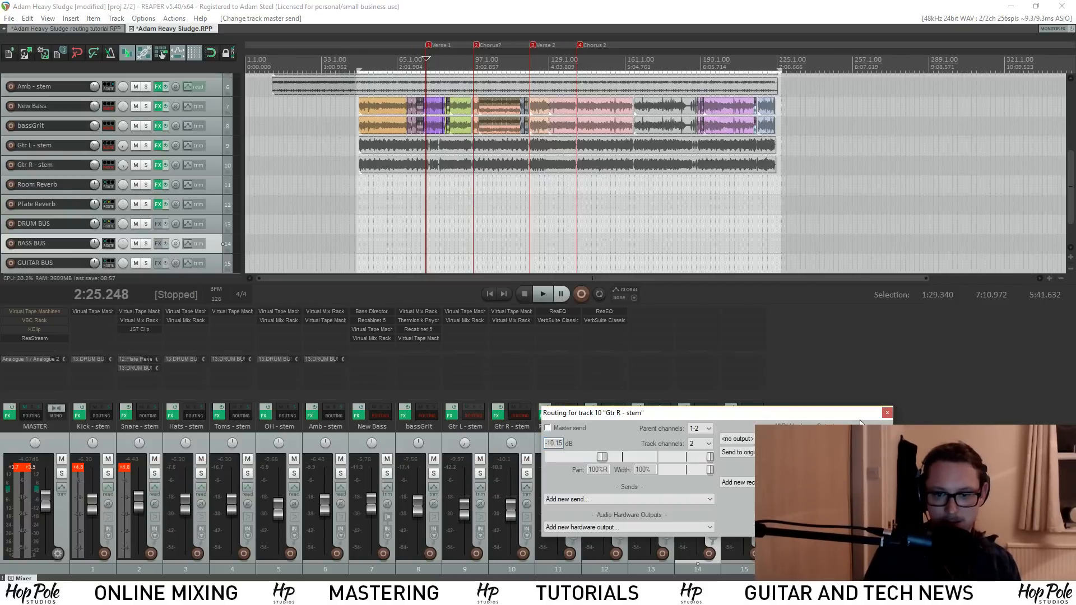
left_click(886, 414)
Add a send from New Bass to BASS BUS and copy that send to bassGrit
left_click(367, 364)
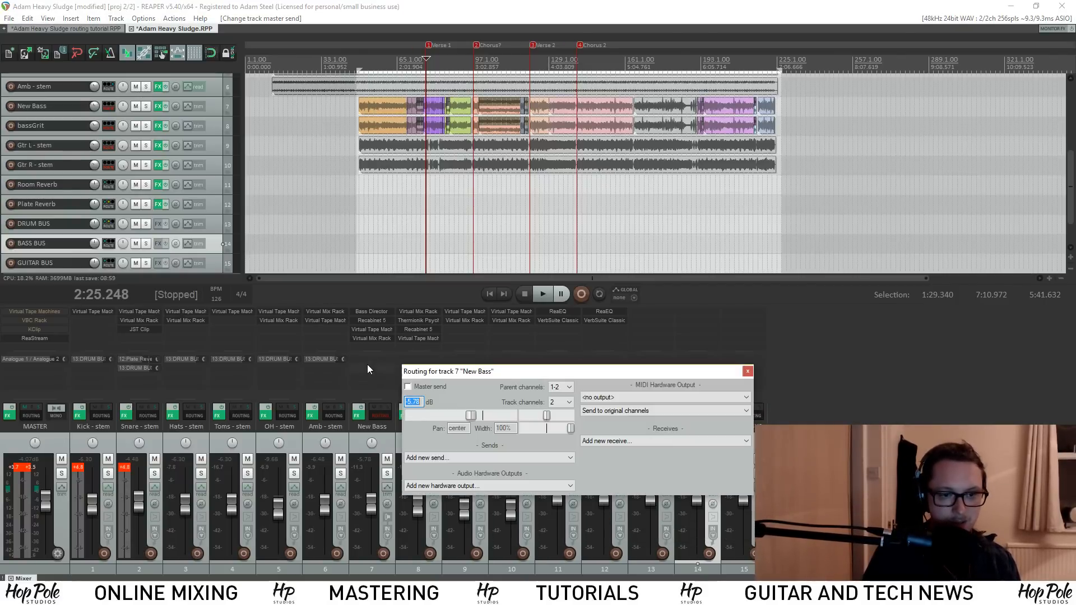
left_click(441, 458)
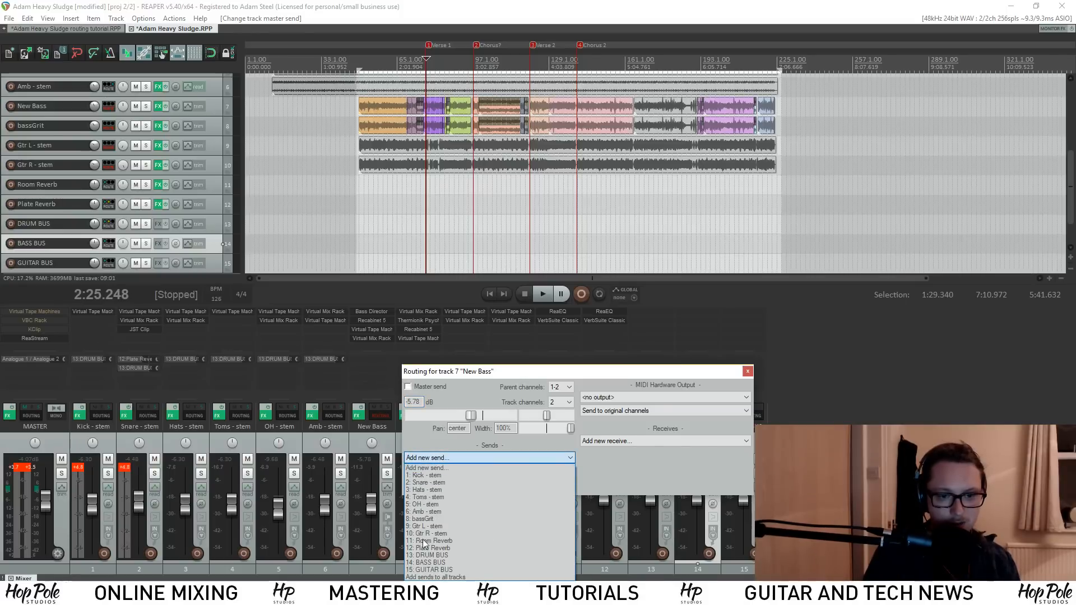
left_click(426, 511)
left_click(747, 371)
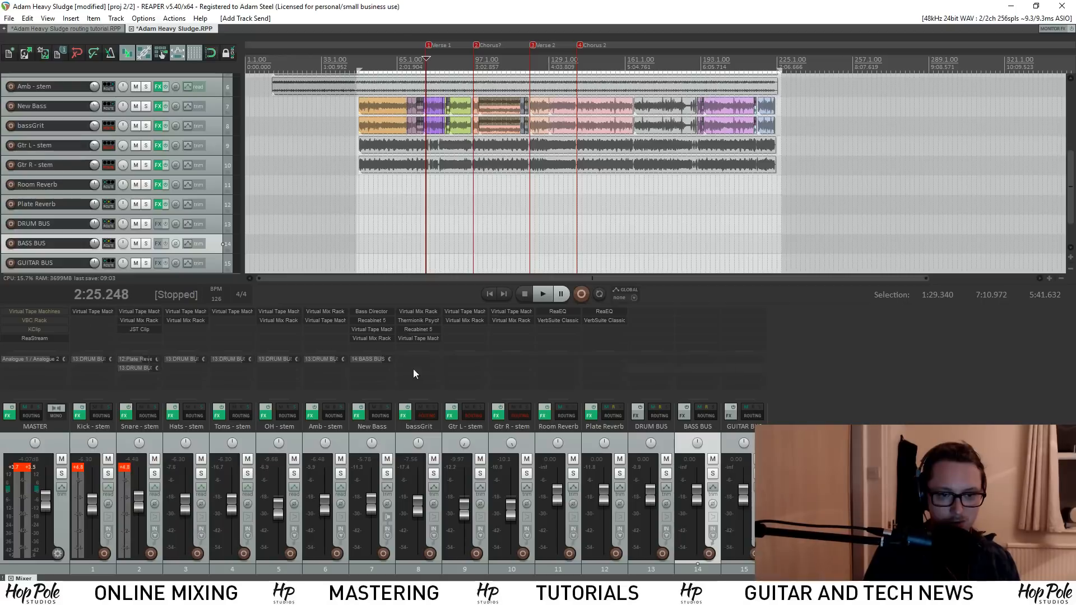
left_click_drag(374, 362, 433, 359)
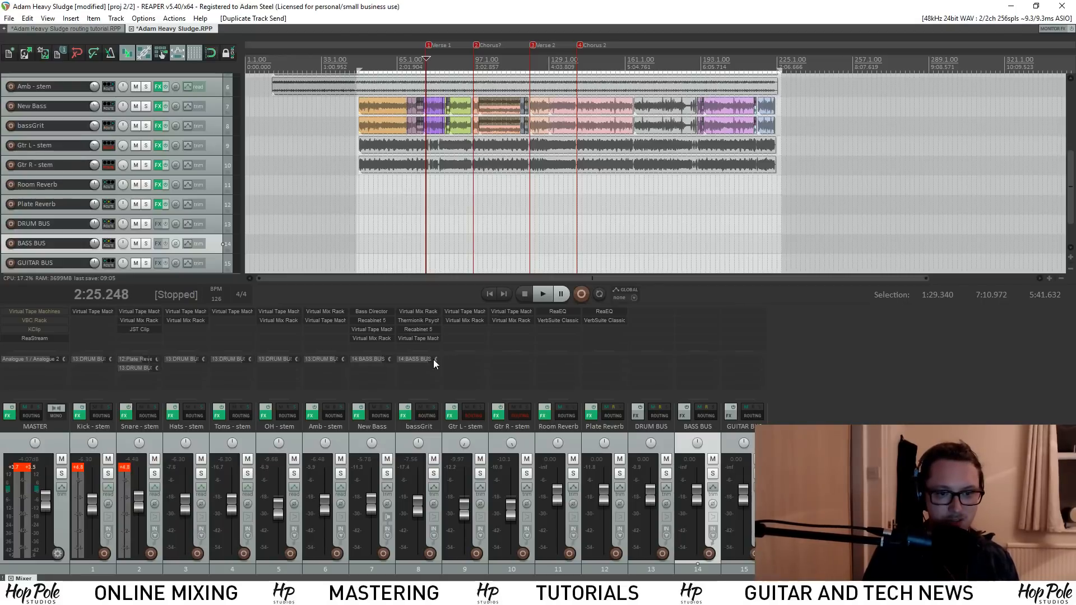
Add a send from Gtr L - stem to GUITAR BUS
left_click(466, 358)
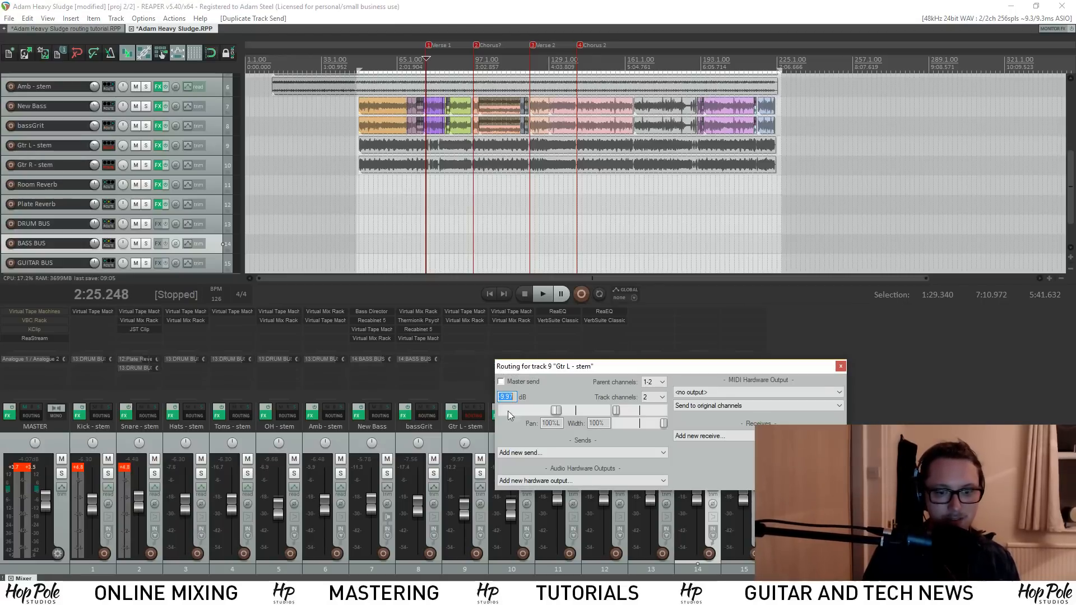
left_click(536, 452)
left_click(517, 565)
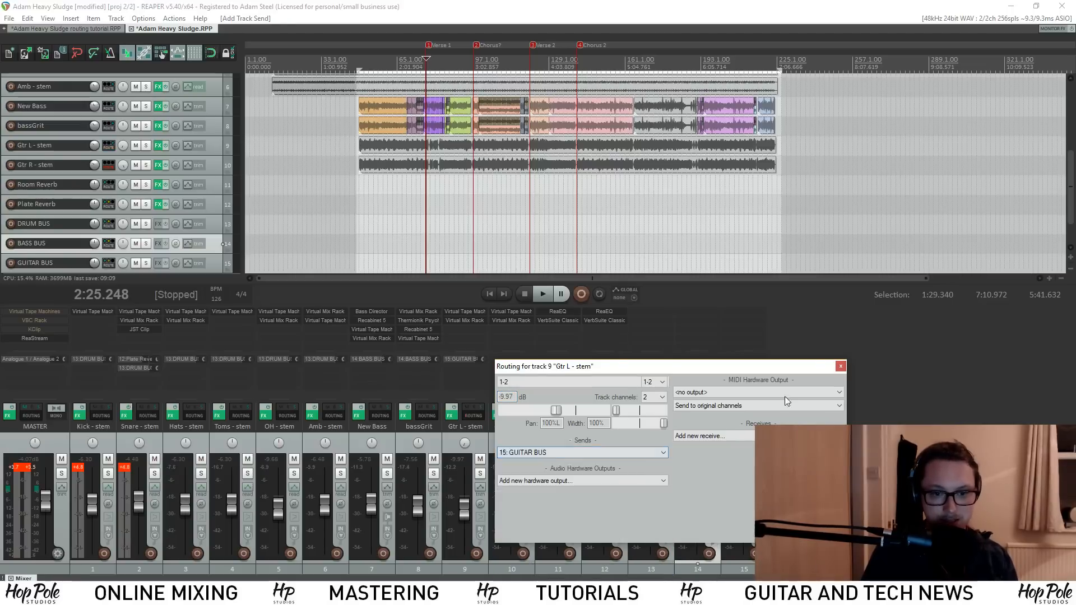
Close the routing window and copy the GUITAR BUS send from Gtr L - stem to Gtr R - stem
left_click(841, 366)
left_click_drag(465, 358, 515, 365)
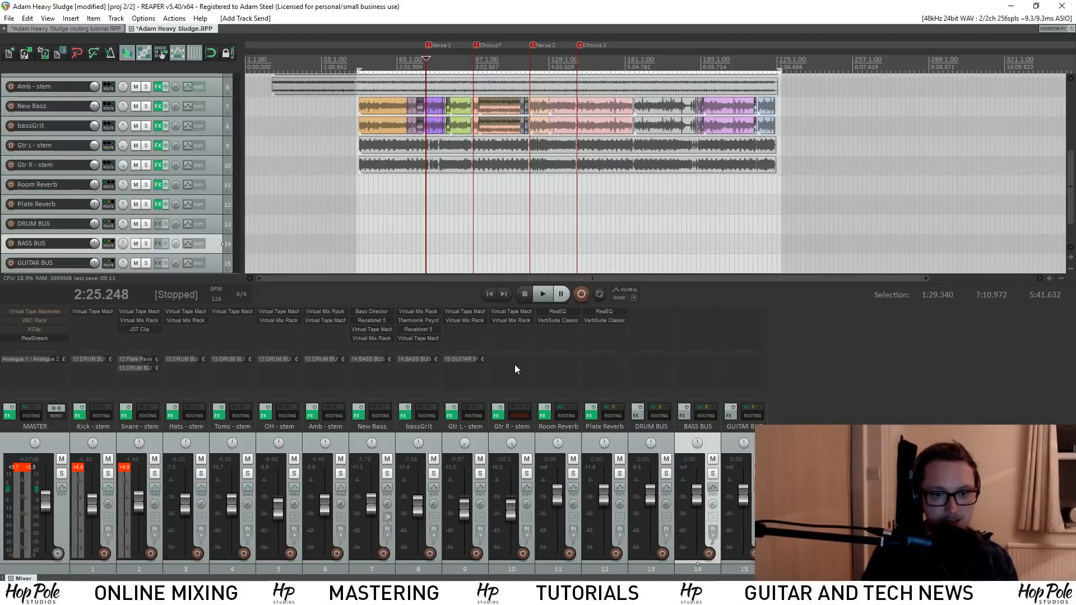
Solo DRUM BUS, BASS BUS and GUITAR BUS together, play the mix briefly, and clear the solos
left_click(712, 473)
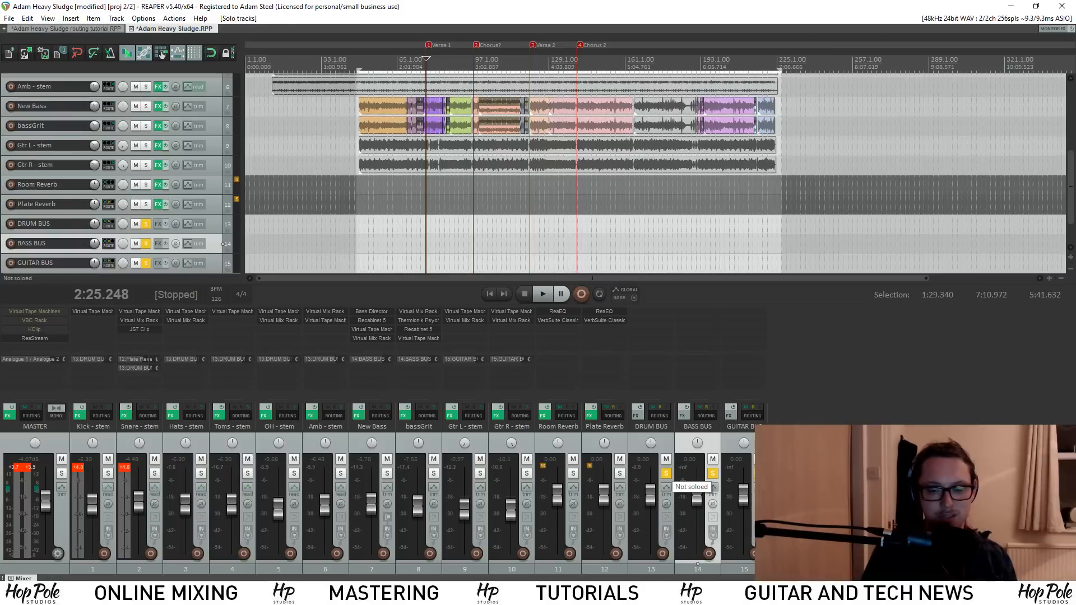
key("space")
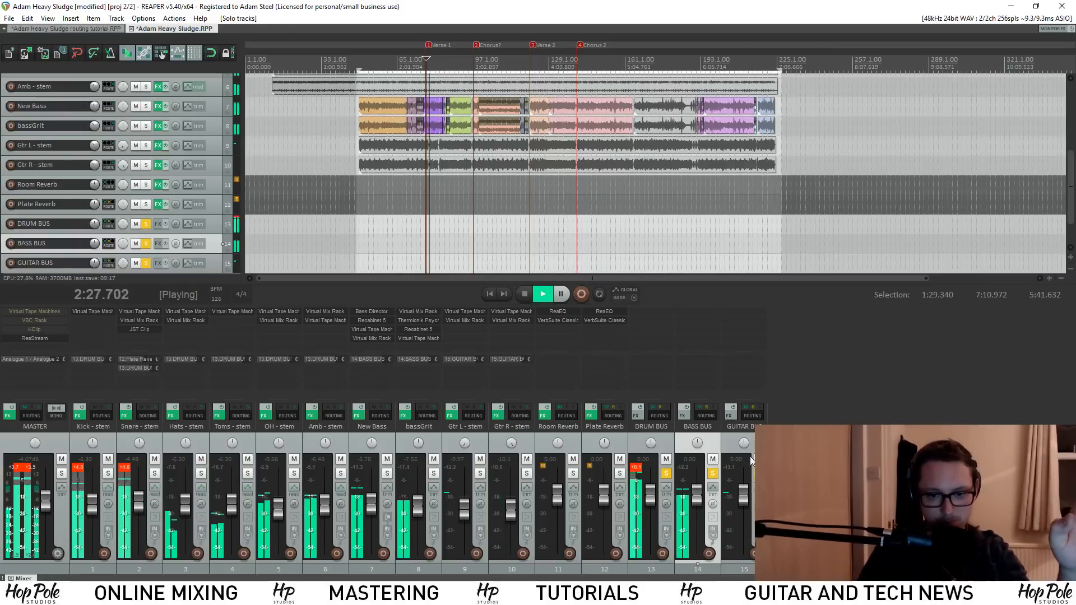
key("space")
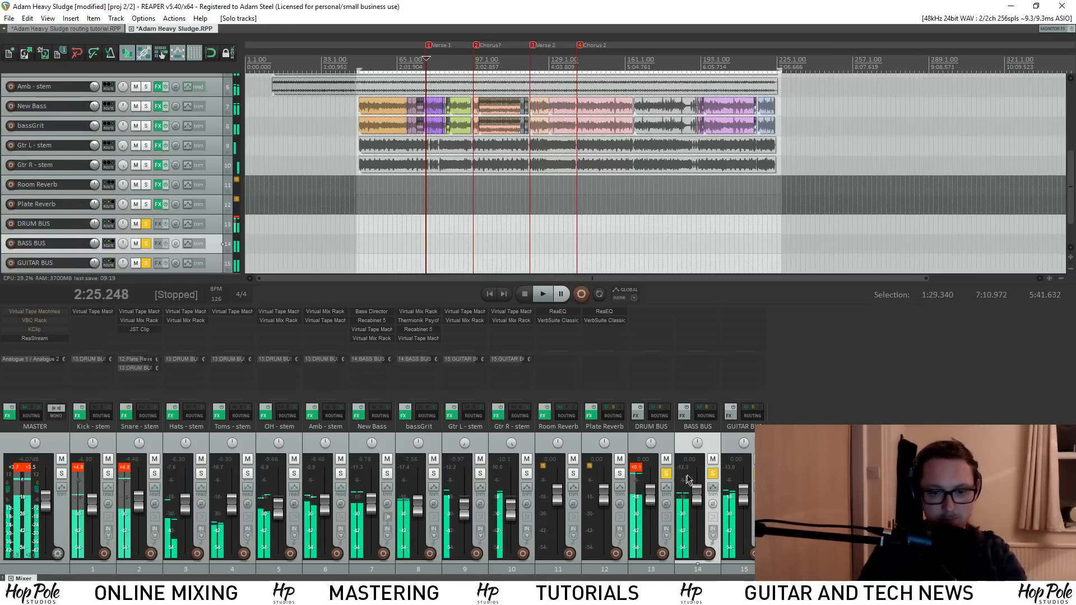
left_click(665, 473)
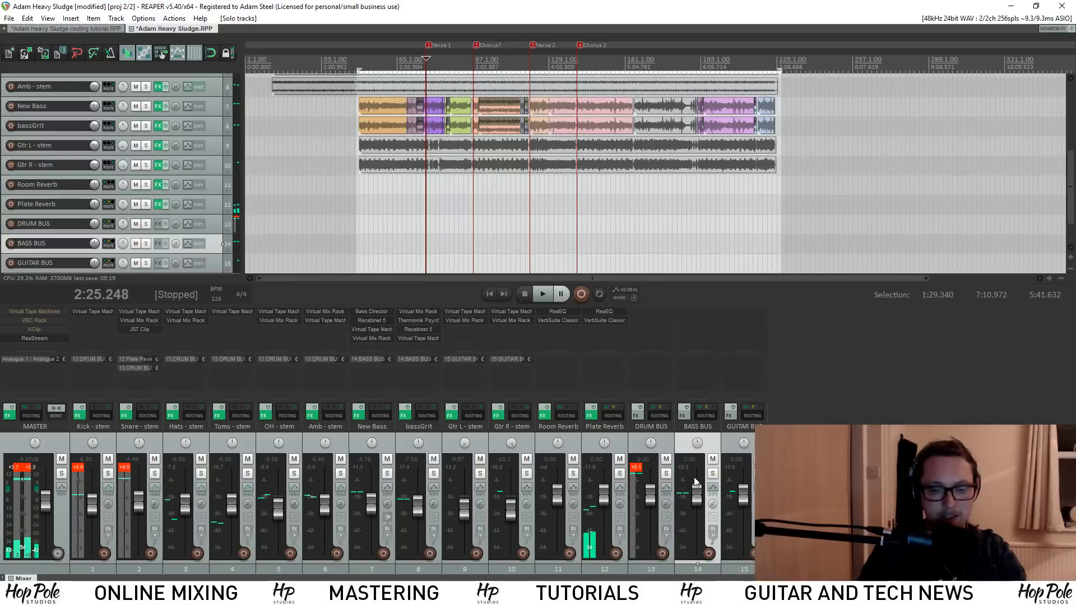
Move the Room Reverb and Plate Reverb tracks together so they come after GUITAR BUS
left_click(577, 435)
left_click(618, 435, "shift")
left_click_drag(619, 435, 770, 437)
left_click(582, 437)
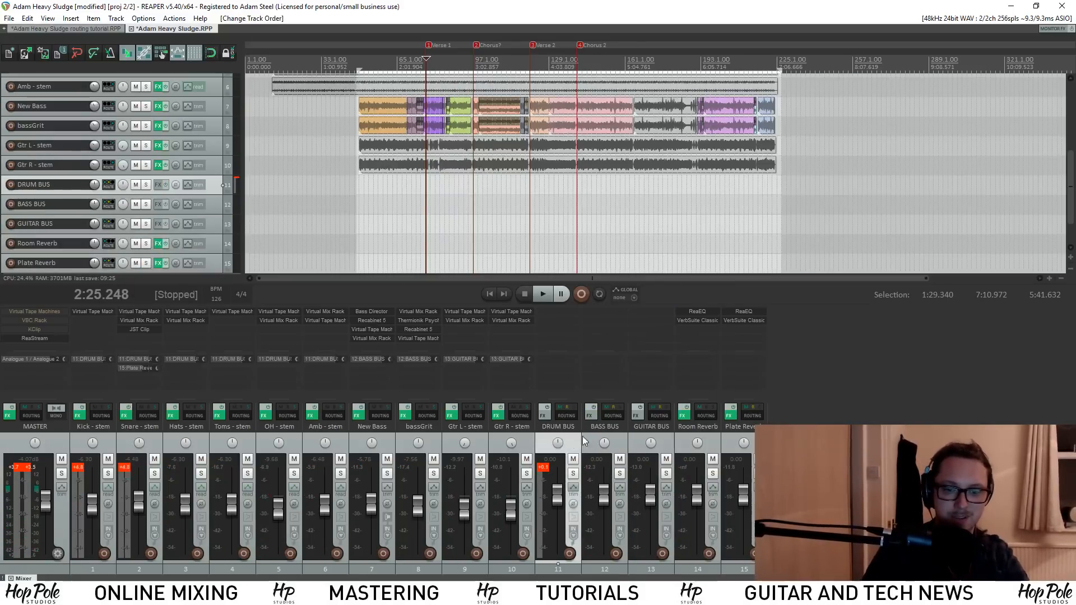
left_click(812, 459)
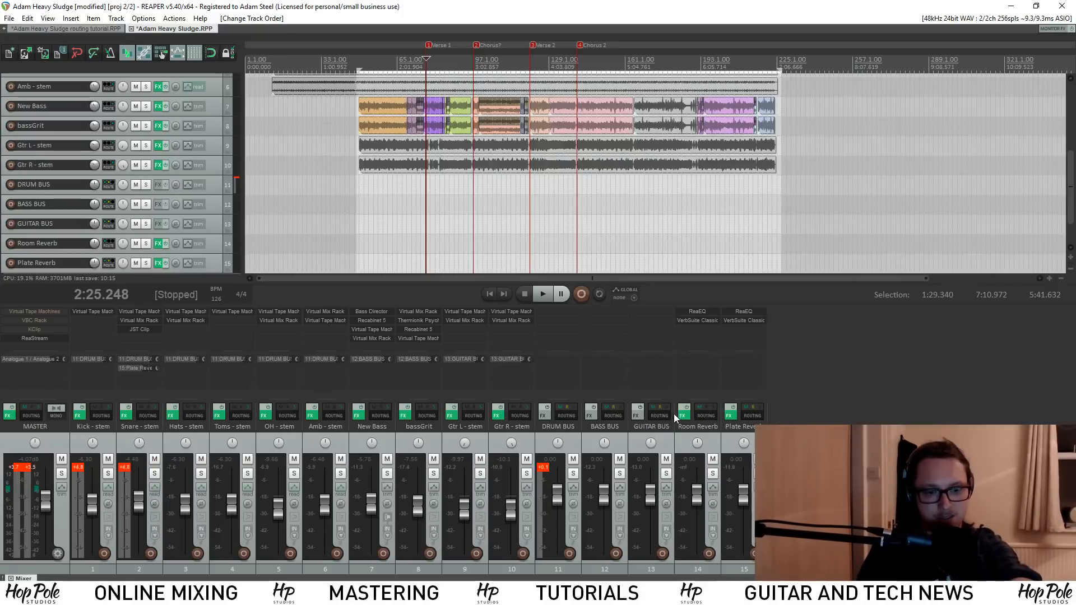
Solo BASS BUS, play back from Verse 1 to hear both bass tracks together, and clear the solo
left_click(375, 436)
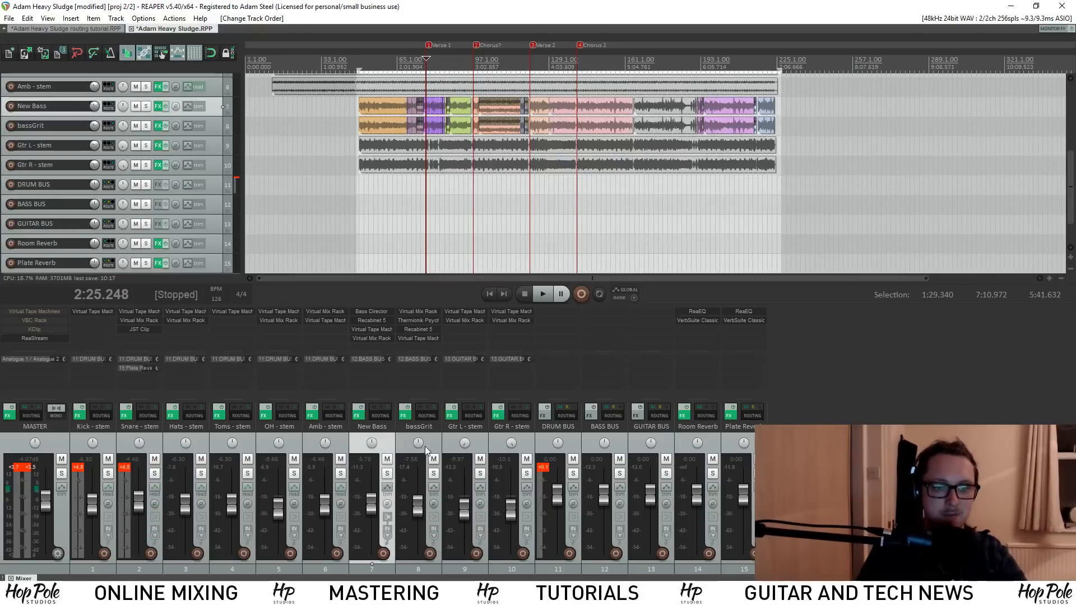
left_click(429, 449)
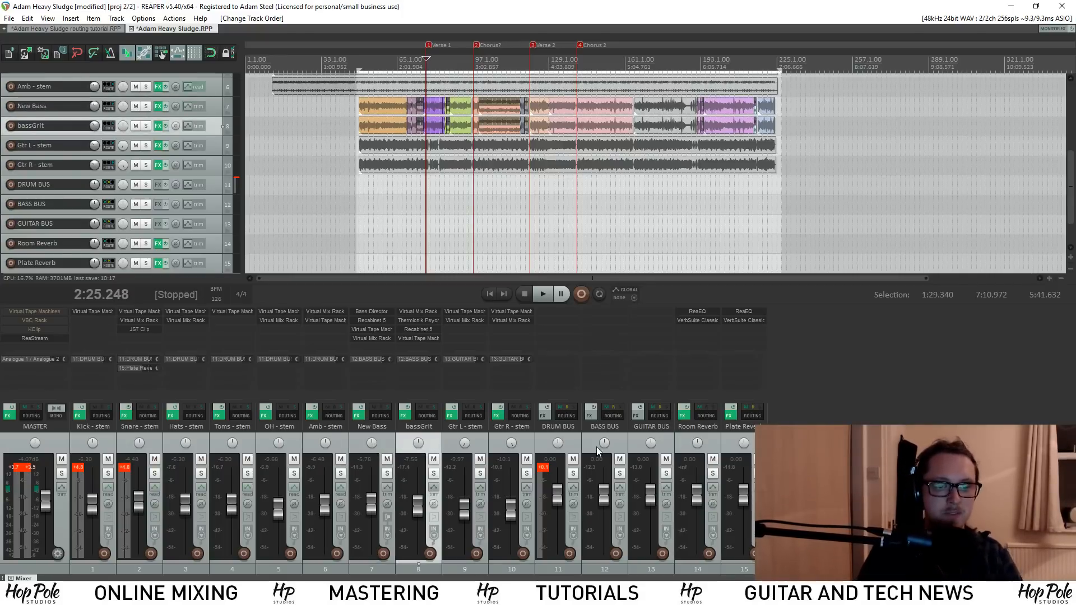
left_click(619, 473)
key("space")
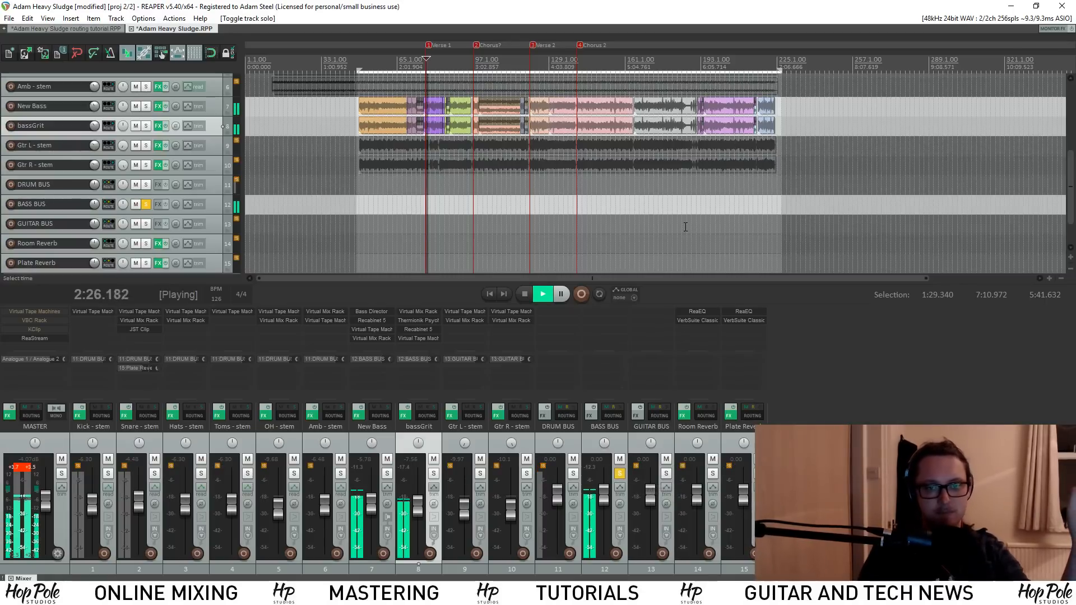
scroll(617, 157, "up", 4)
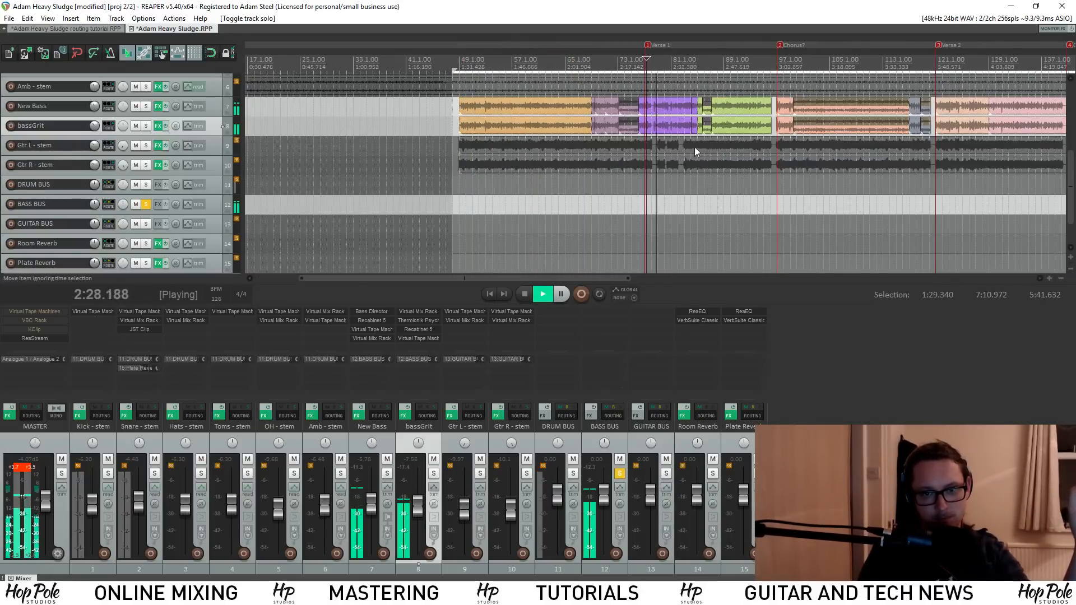
scroll(650, 185, "up", 5)
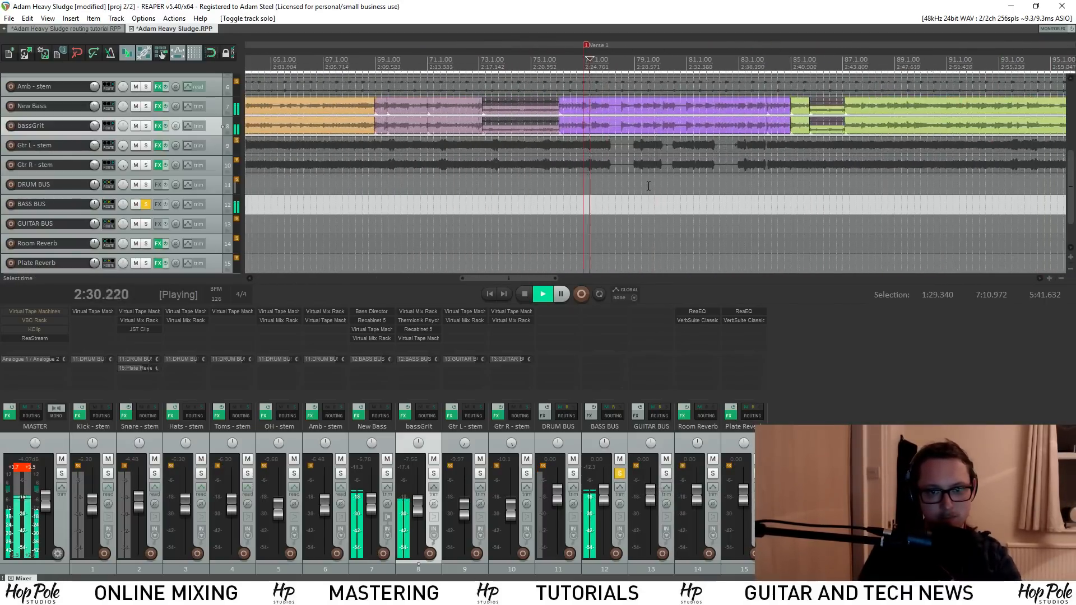
key("space")
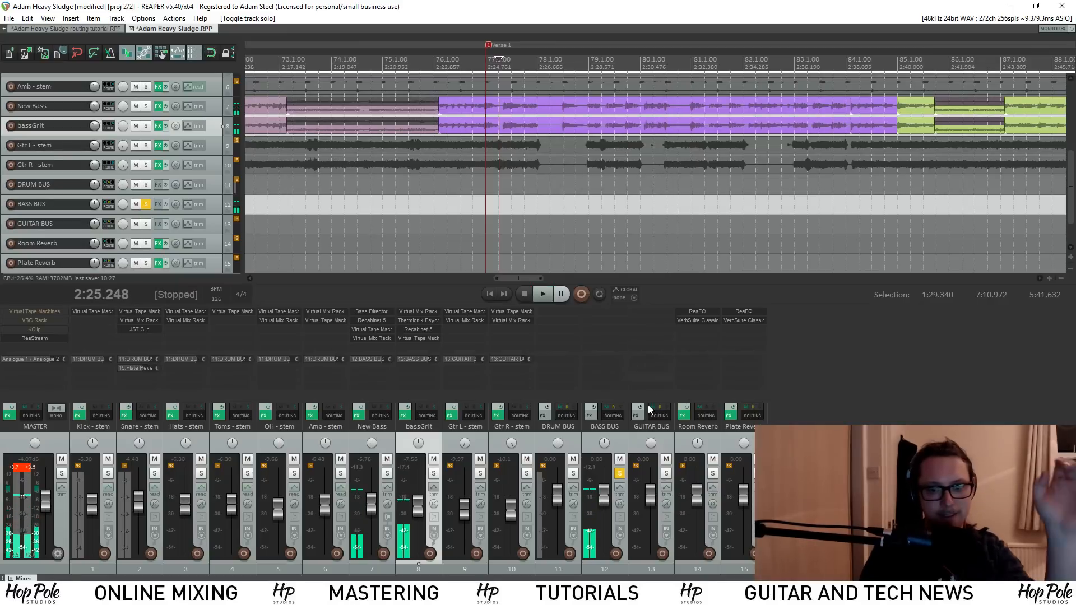
left_click(620, 474)
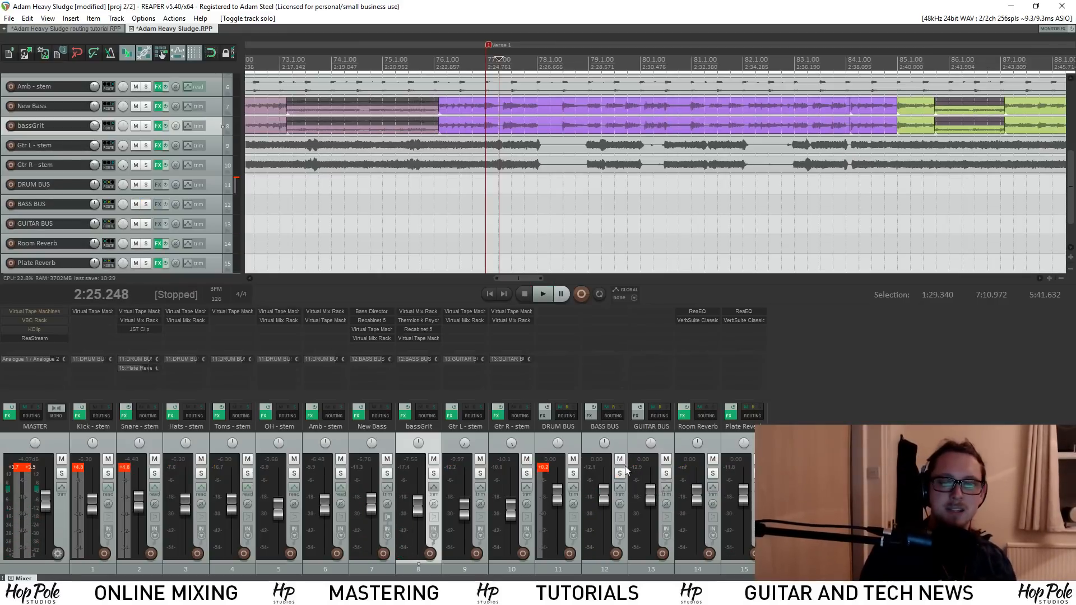
Audition New Bass and bassGrit one after the other in solo, and clear each solo after listening
left_click(387, 475)
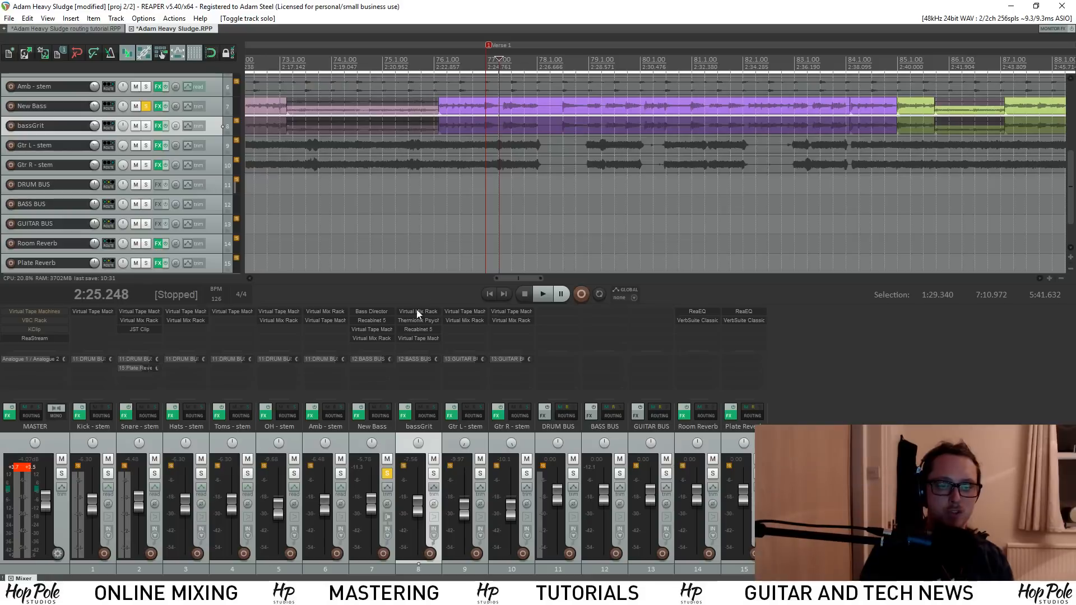
key("space")
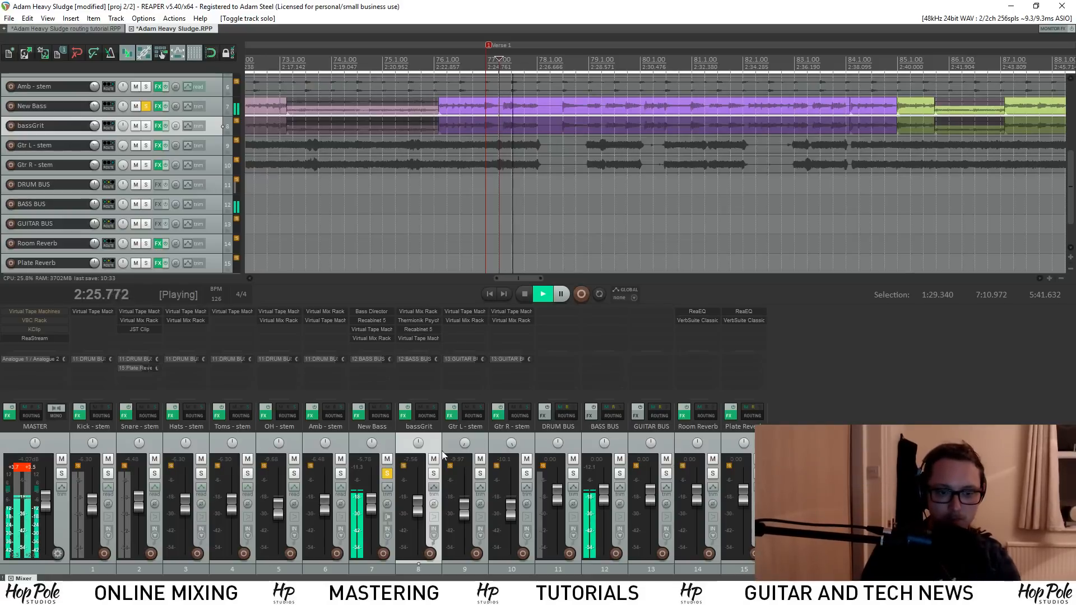
key("space")
left_click(386, 474)
left_click(434, 475)
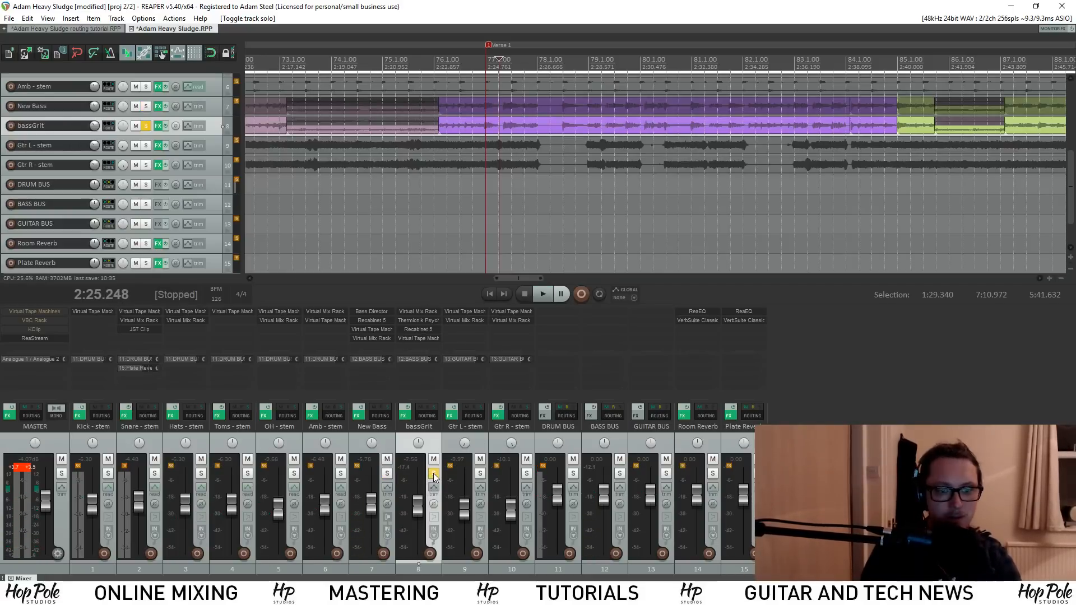
key("space")
key("space")
left_click(434, 474)
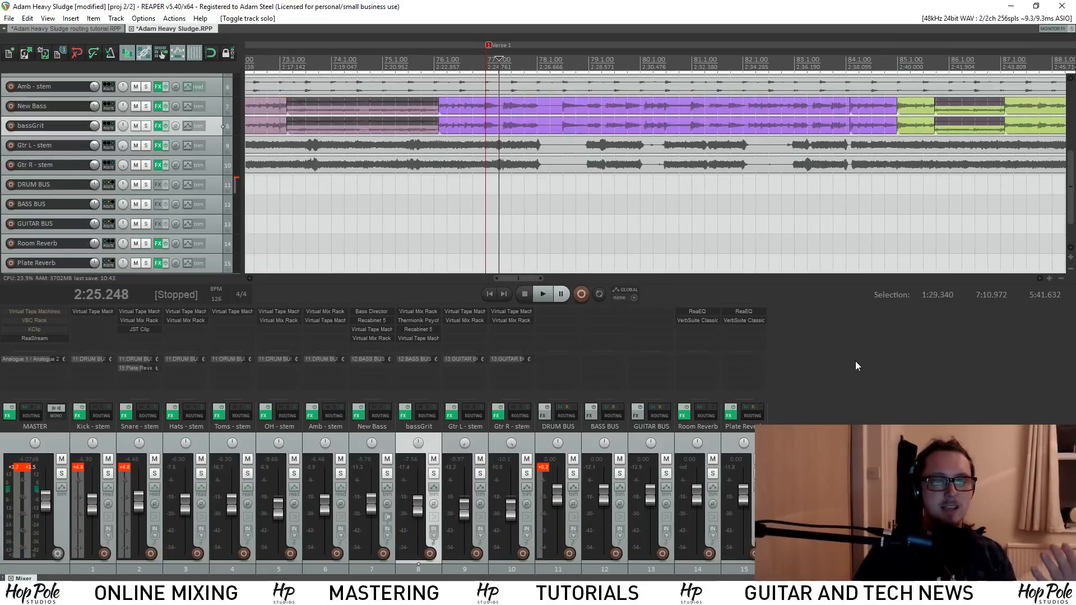
left_click(577, 446)
left_click(612, 438)
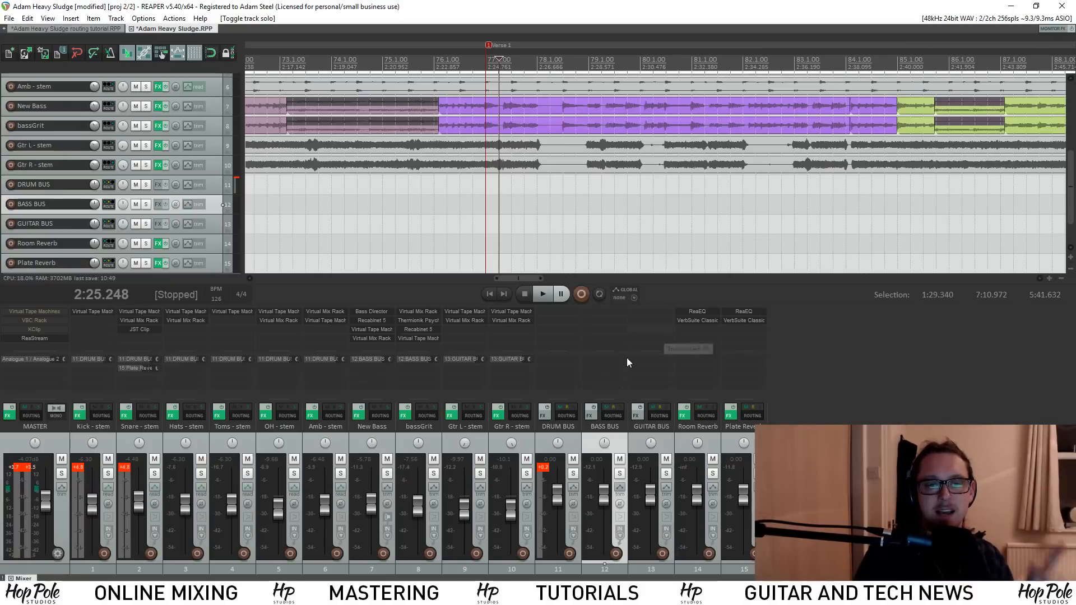
left_click(663, 440)
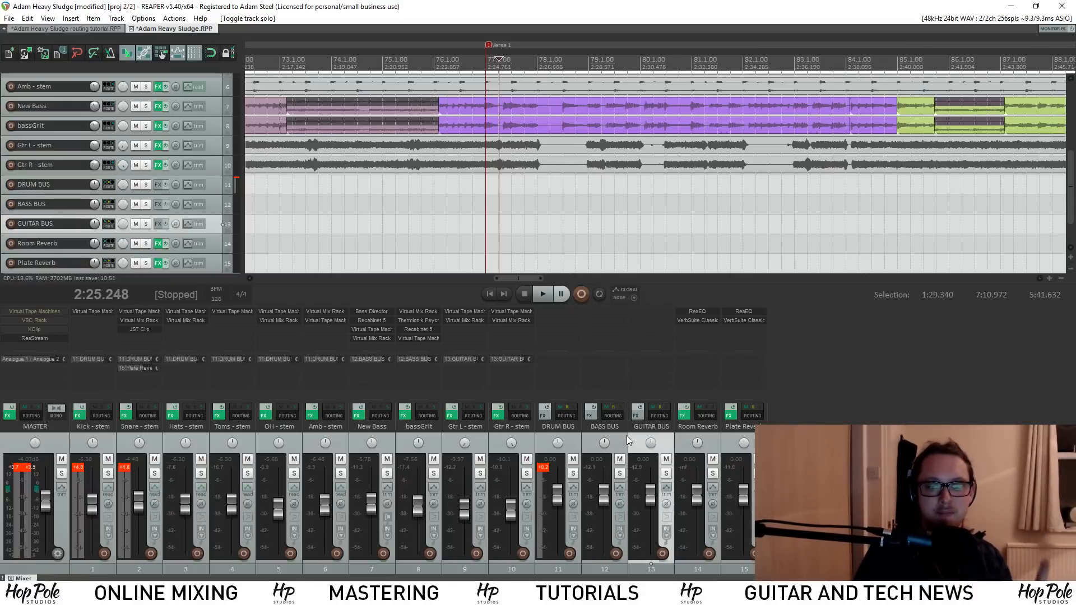
left_click(614, 439)
left_click(577, 445)
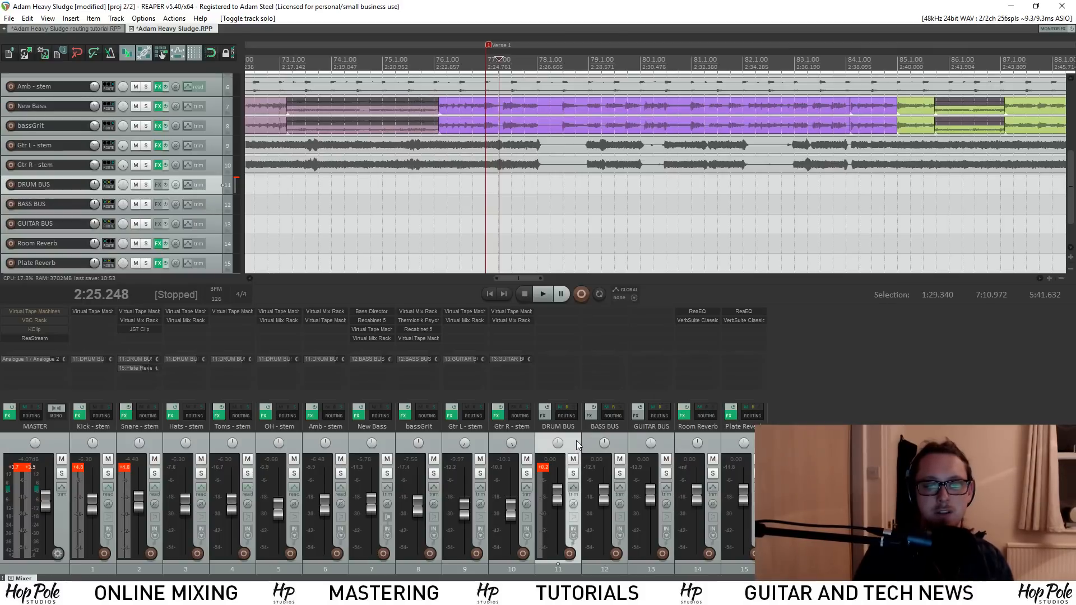
left_click(616, 440)
left_click(666, 441)
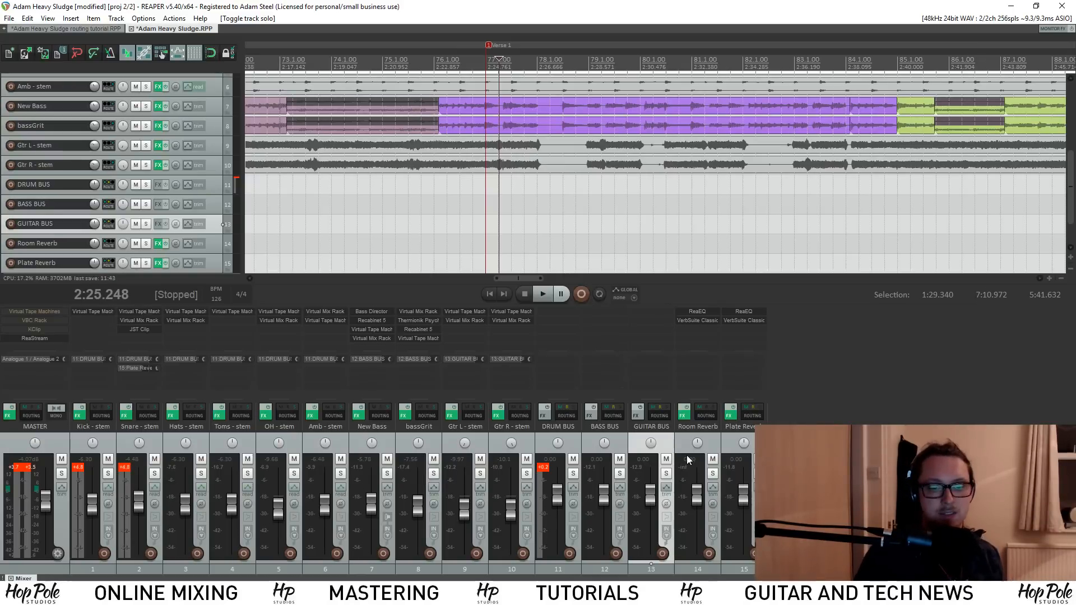
left_click(512, 429)
left_click(475, 440)
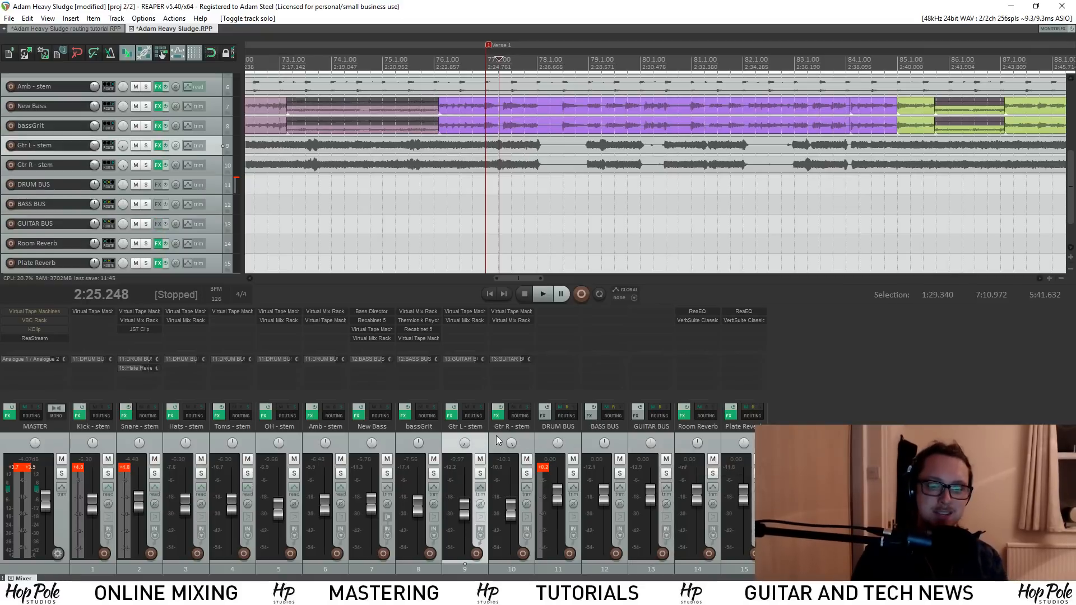
left_click(513, 432)
Insert the ReaEQ (Cockos) plugin on GUITAR BUS
left_click(674, 434)
left_click(671, 436)
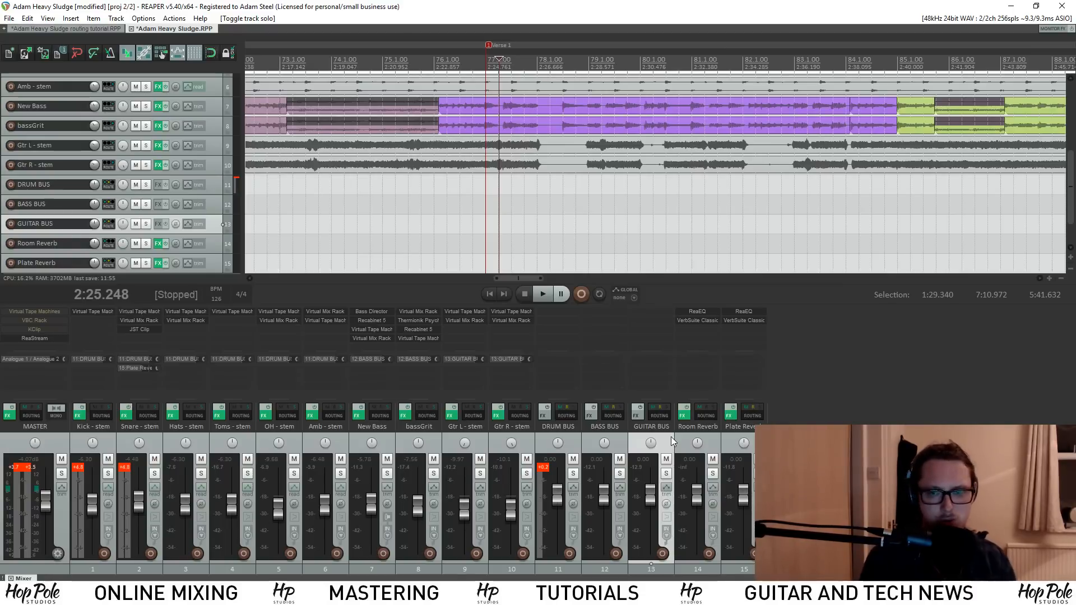
double_click(647, 317)
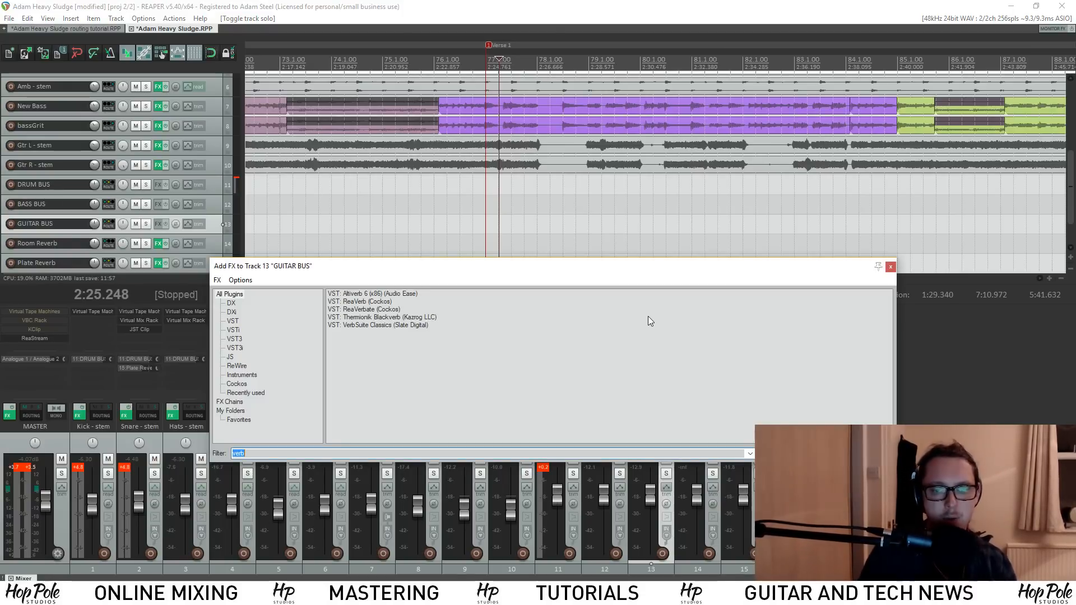
type("eq")
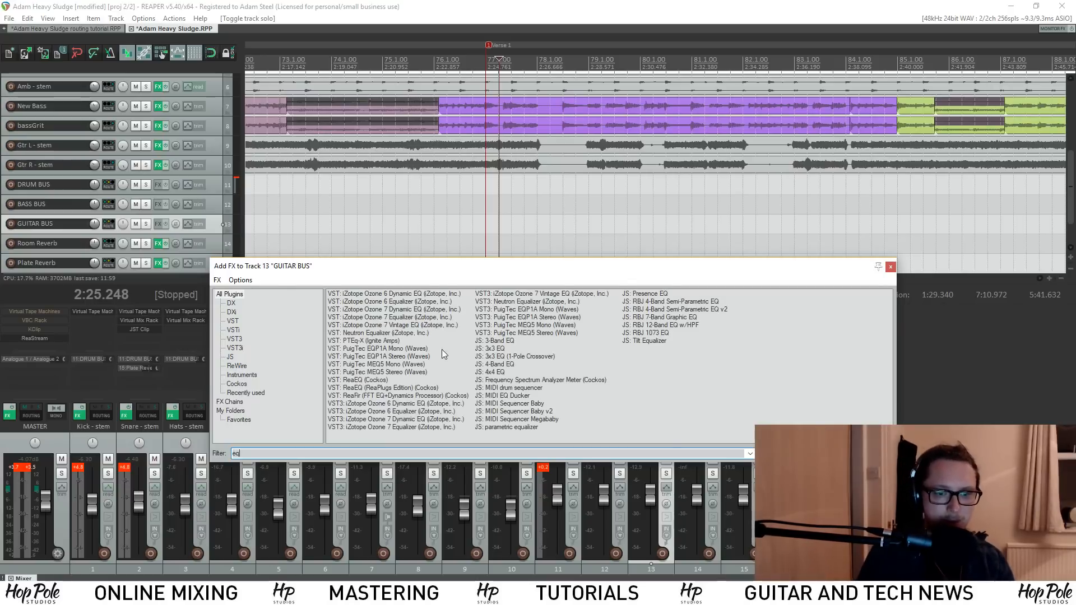
double_click(361, 379)
left_click_drag(187, 24, 580, 154)
Boost ReaEQ band 3 by 21.6 dB at 3588.9 Hz with a 0.20 oct bandwidth, and audition it briefly
mouse_move(603, 222)
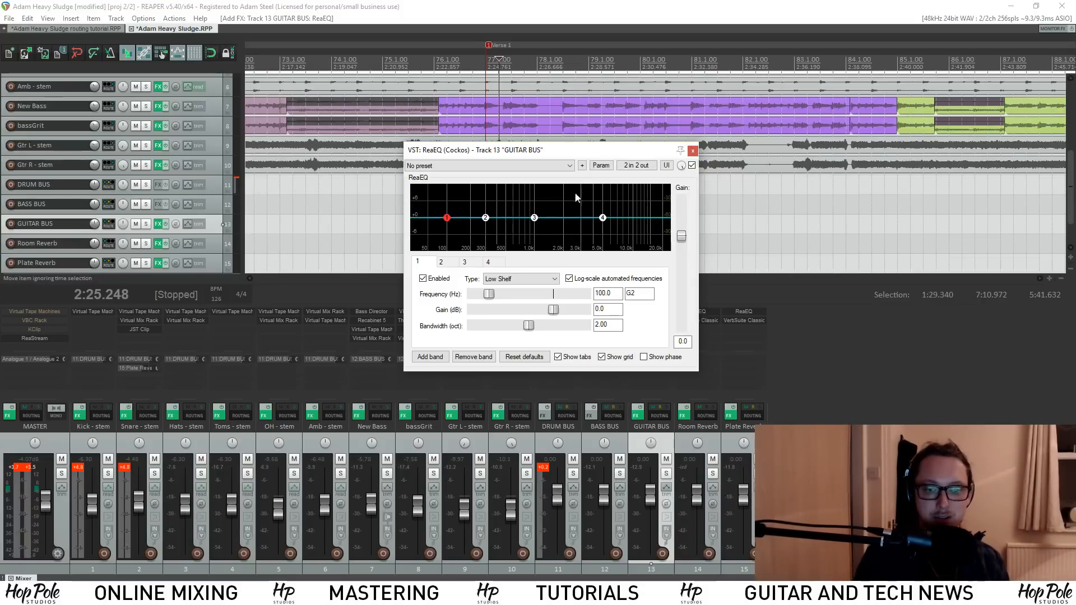
mouse_move(535, 221)
left_click_drag(535, 221, 582, 231)
left_click_drag(523, 329, 474, 327)
mouse_move(584, 235)
left_click_drag(585, 235, 588, 162)
key("space")
key("space")
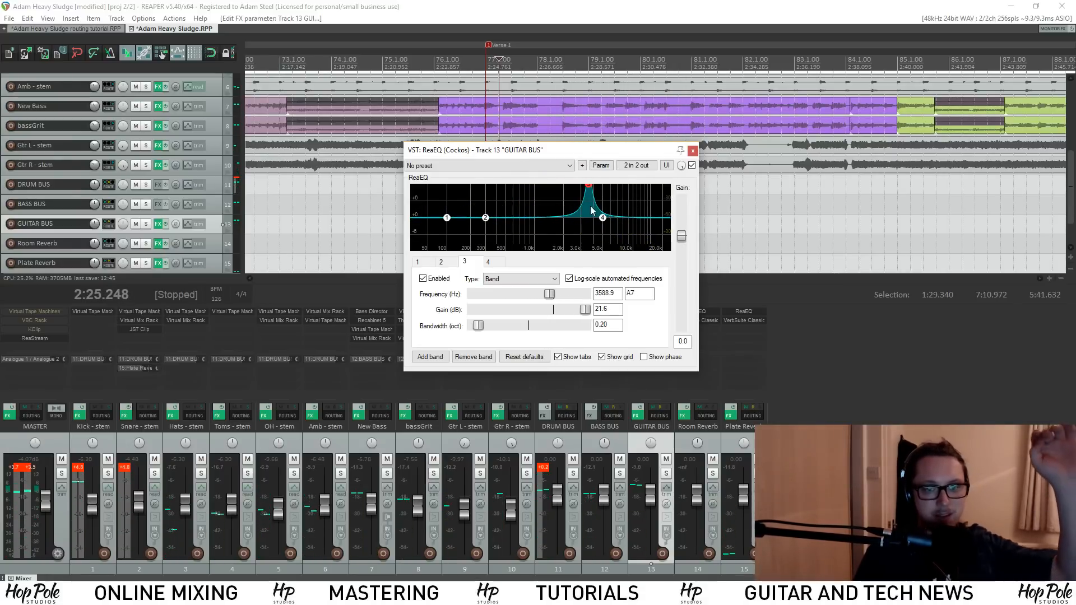
Disable band 3 of the ReaEQ on GUITAR BUS and close the plugin window
left_click(423, 278)
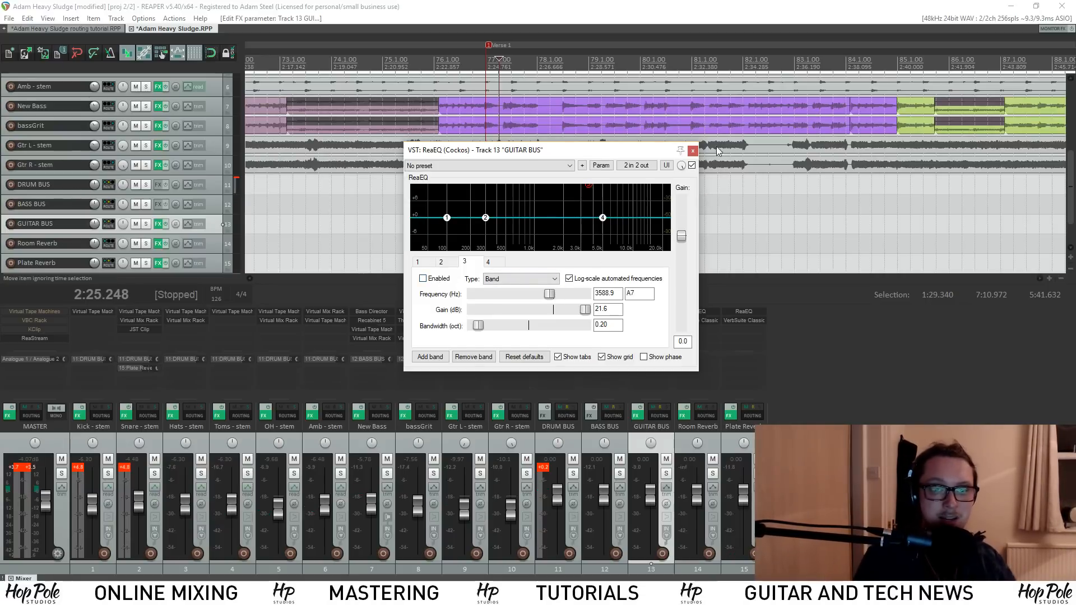
left_click_drag(644, 151, 378, 44)
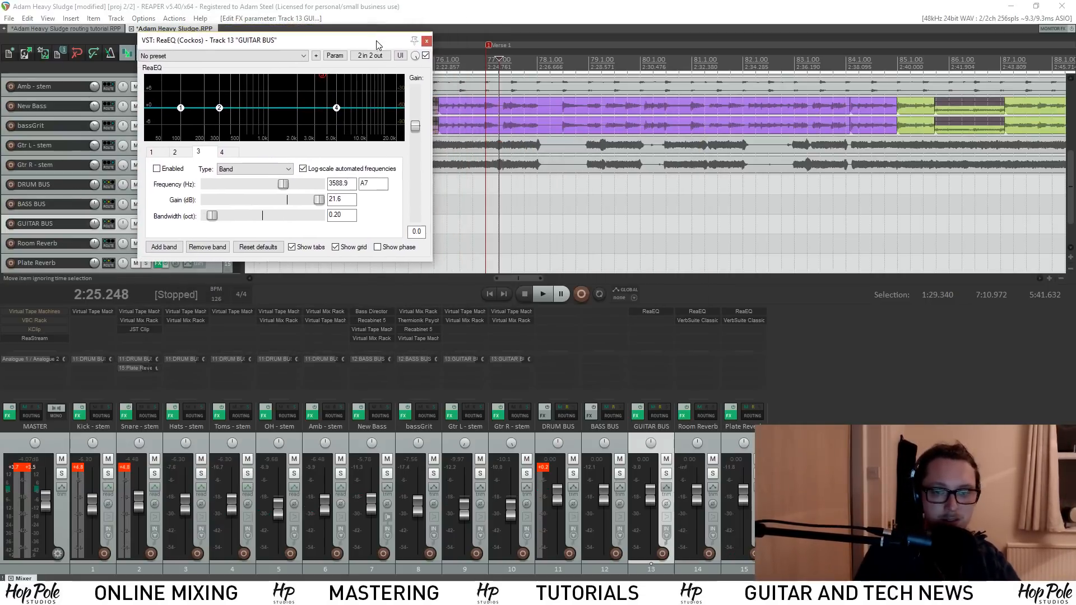
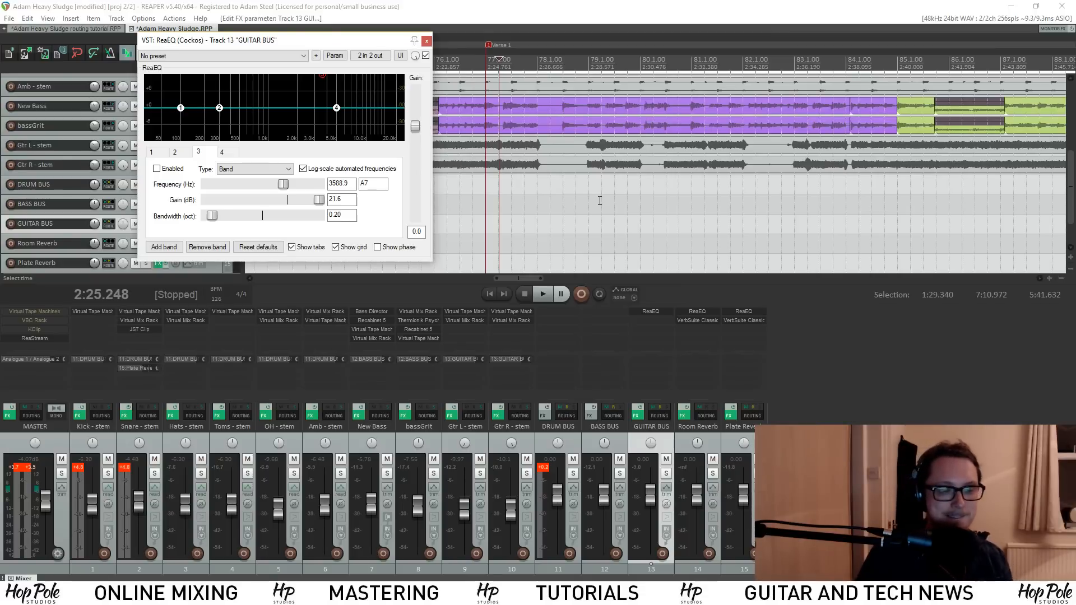
left_click(426, 41)
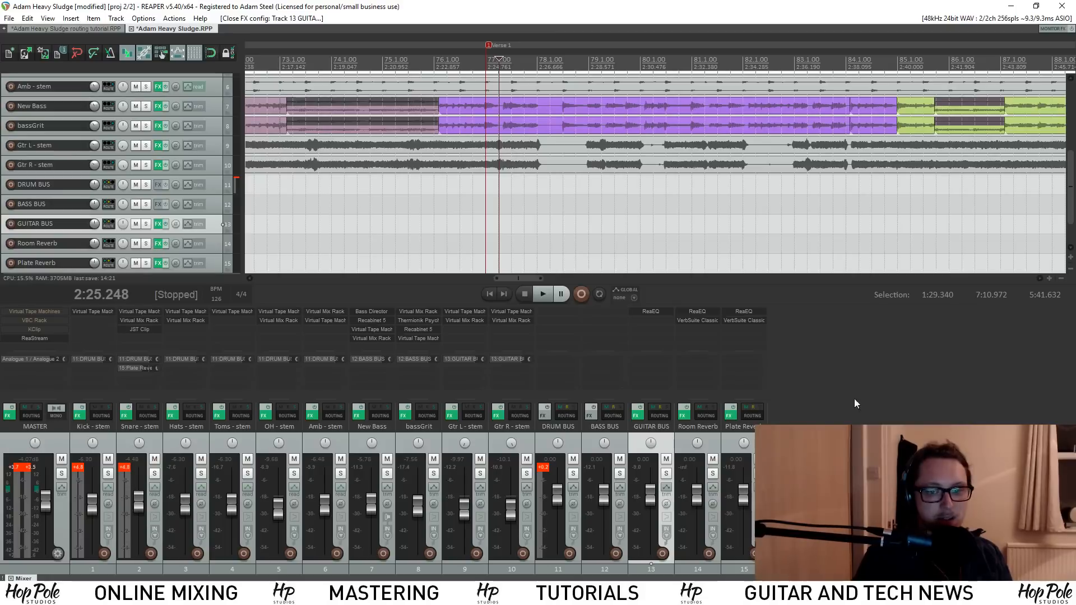
left_click(668, 440)
left_click(715, 440)
left_click(727, 440)
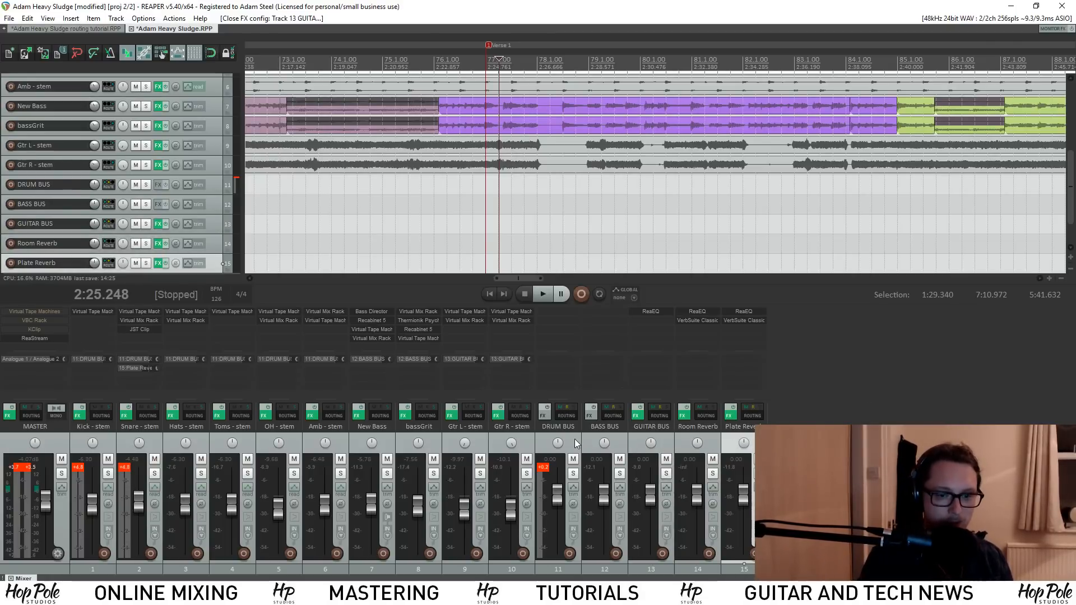
left_click(574, 439)
left_click(621, 434)
left_click(666, 443)
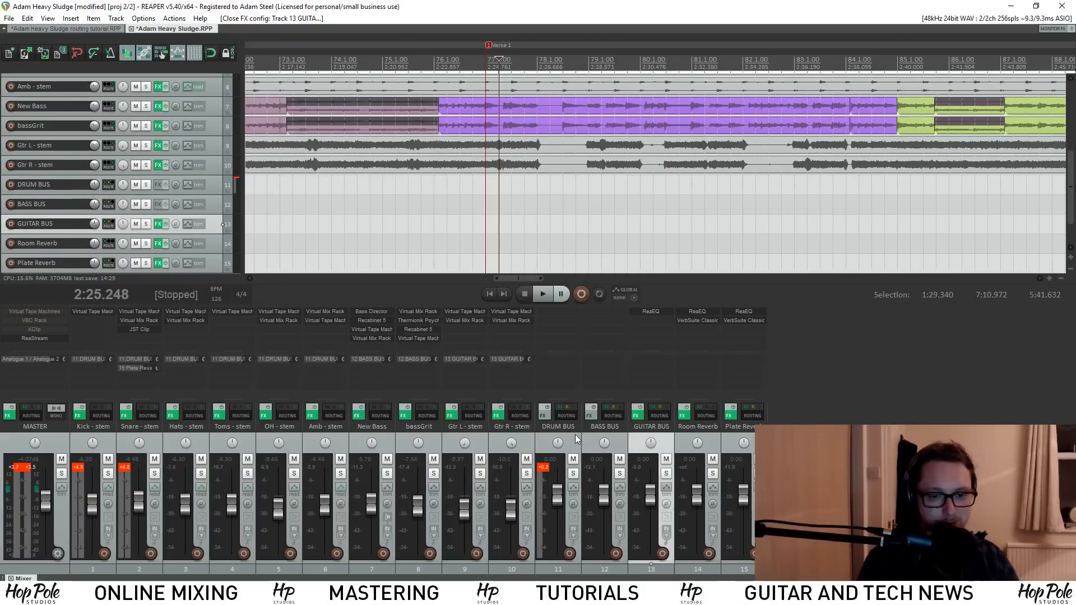
left_click(884, 421)
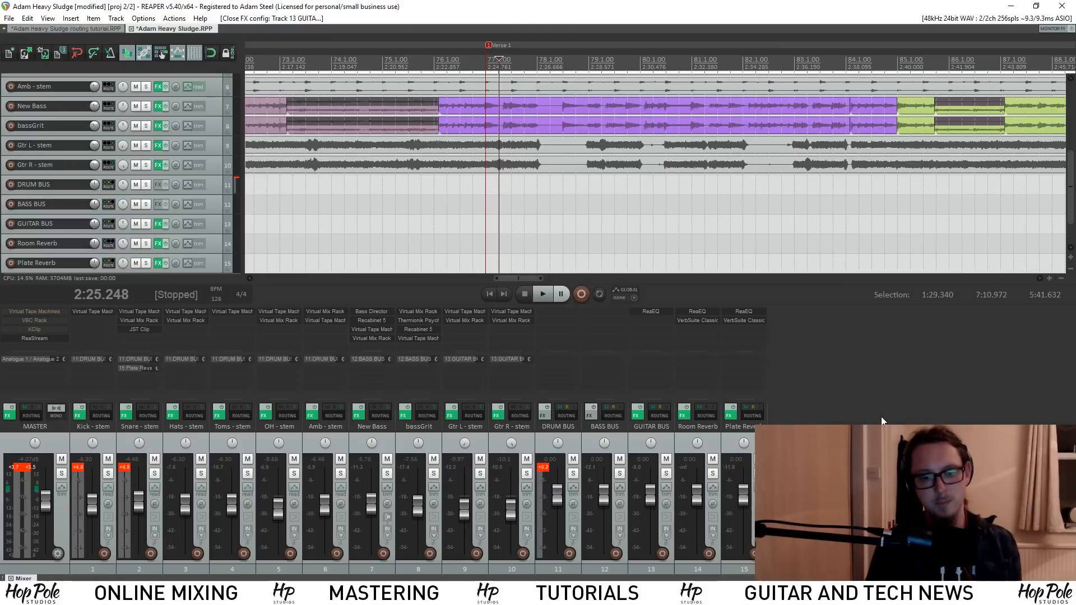
Switch to the routing tutorial project and view the ReaStream plugin on the master, closing it again
left_click(66, 28)
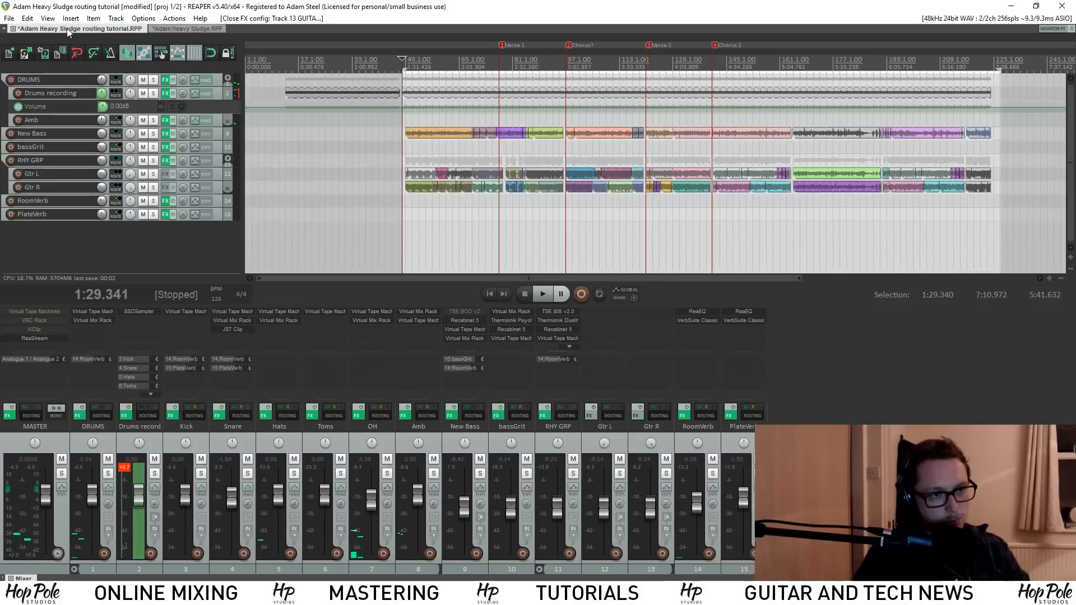
left_click(45, 338)
left_click(193, 32)
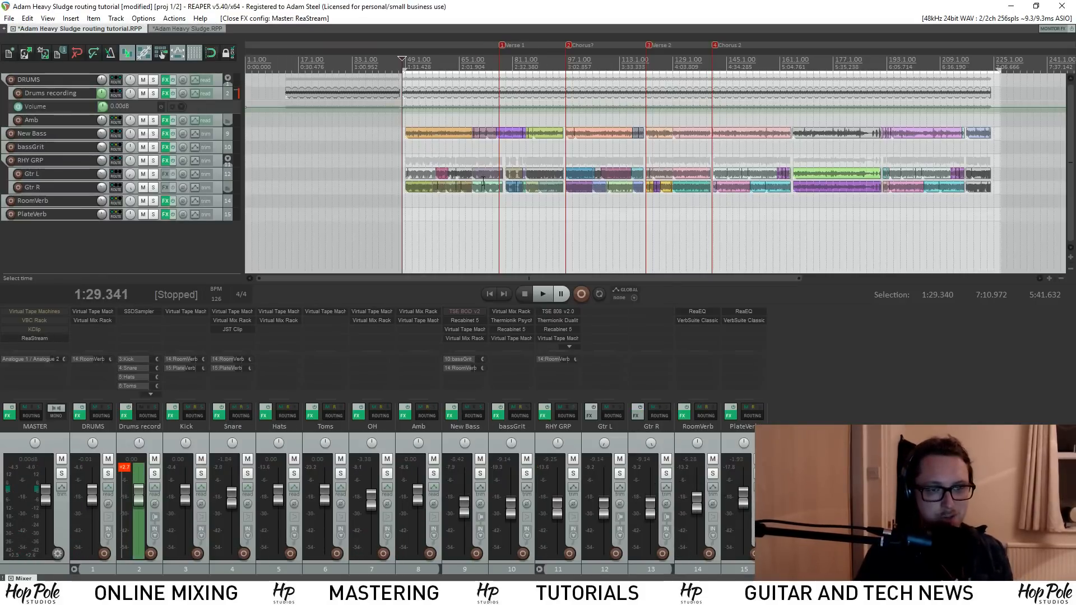
Delete the items on the Drums recording track that lie before the start of the song's time selection
scroll(485, 162, "down", 3)
scroll(486, 160, "up", 3)
left_click_drag(365, 121, 329, 81)
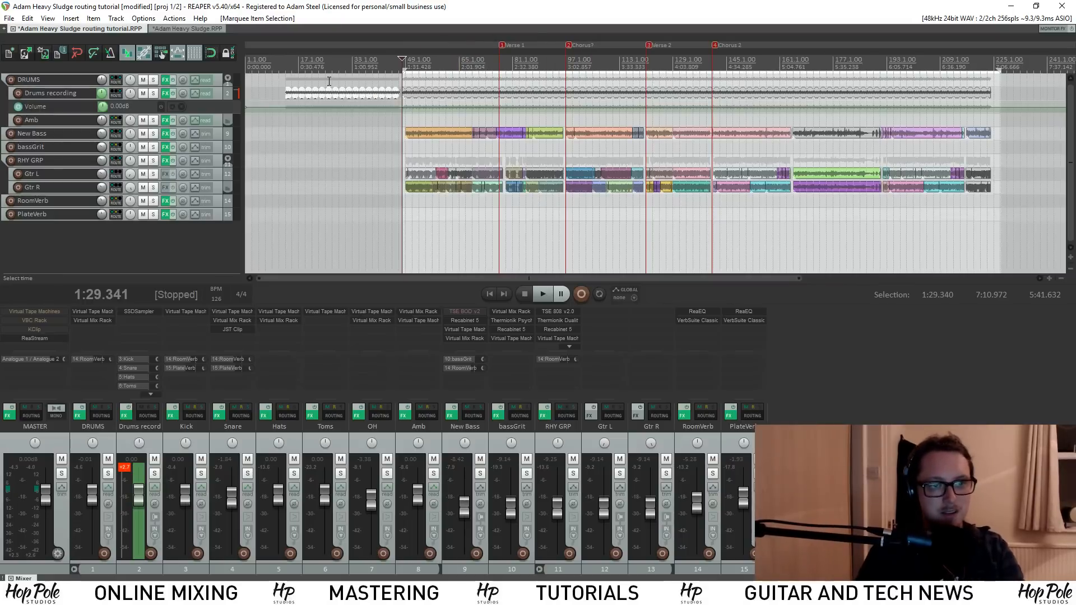
key("Delete")
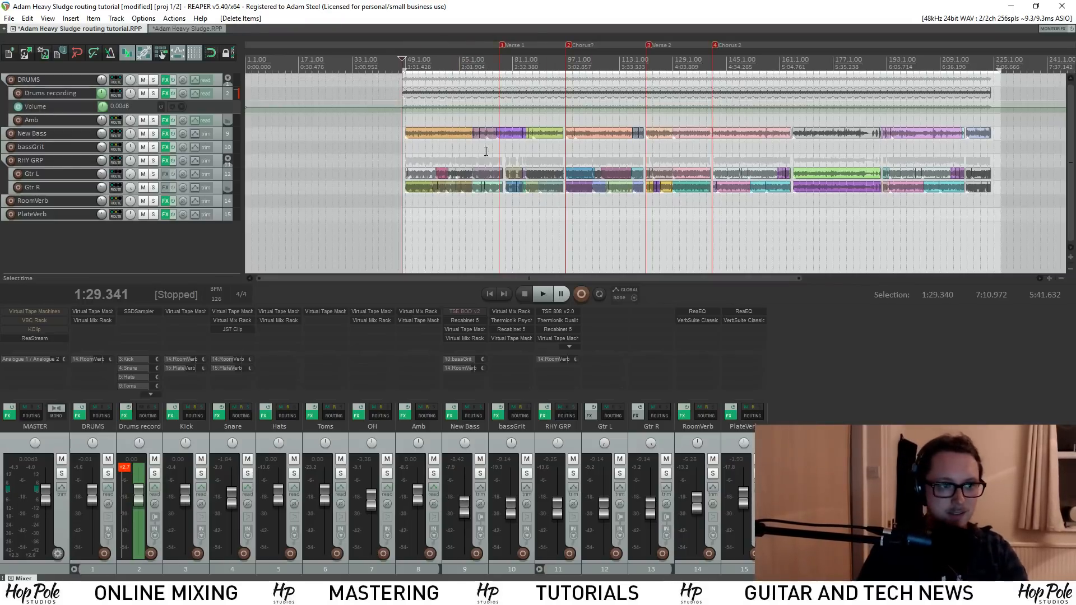
scroll(486, 151, "down", 2)
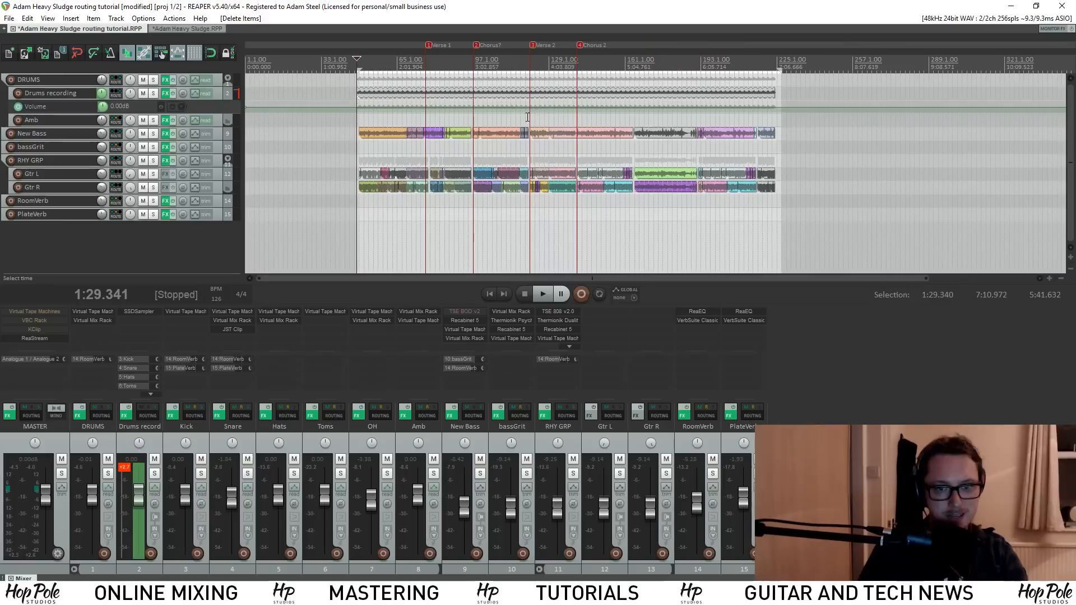
Show the Kick, Snare, Hats, Toms and OH tracks in the track control panel using the Track Manager
right_click(222, 98)
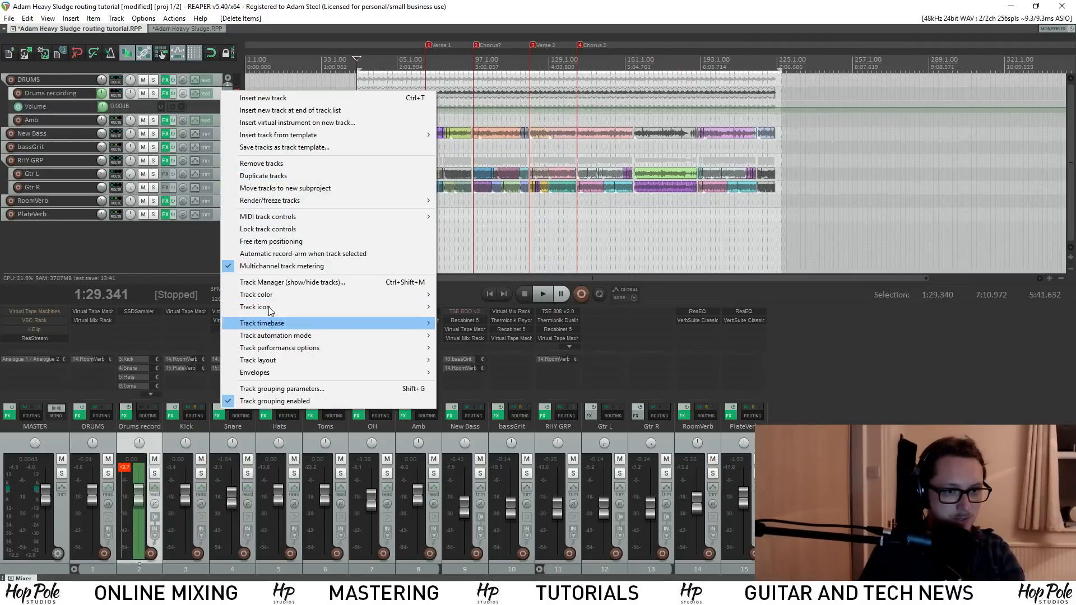
left_click(272, 283)
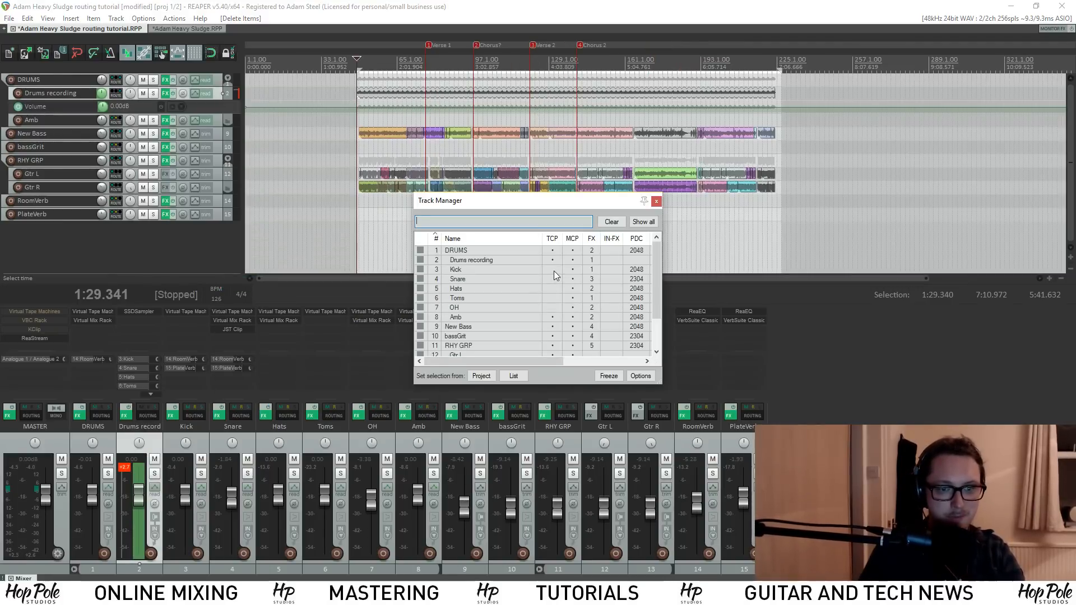
left_click_drag(553, 270, 556, 307)
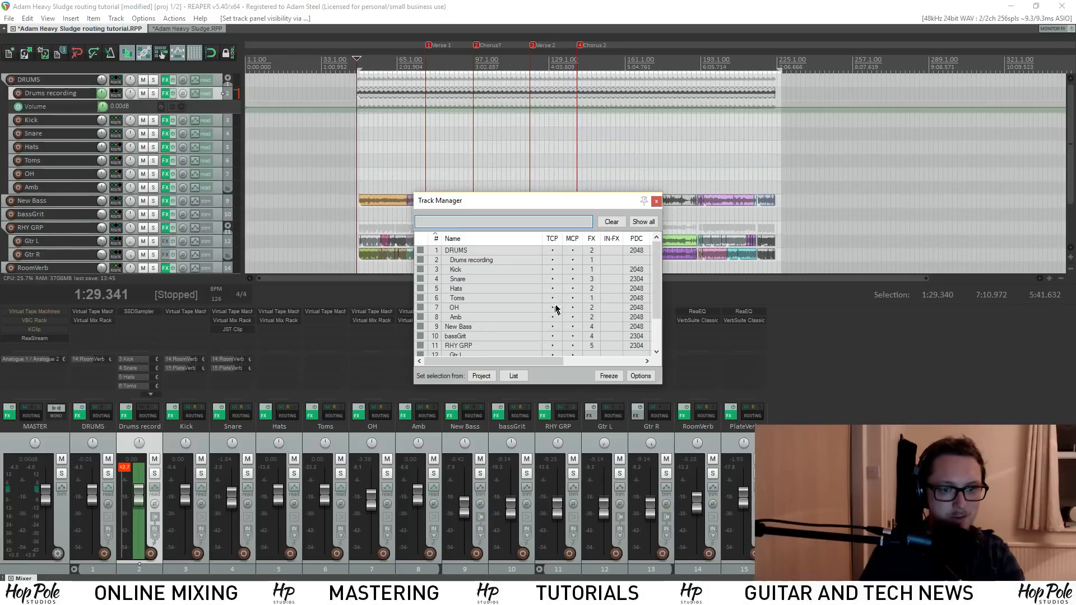
left_click(656, 203)
Remove the TSE BOD plugin from the New Bass track
scroll(579, 160, "down", 6)
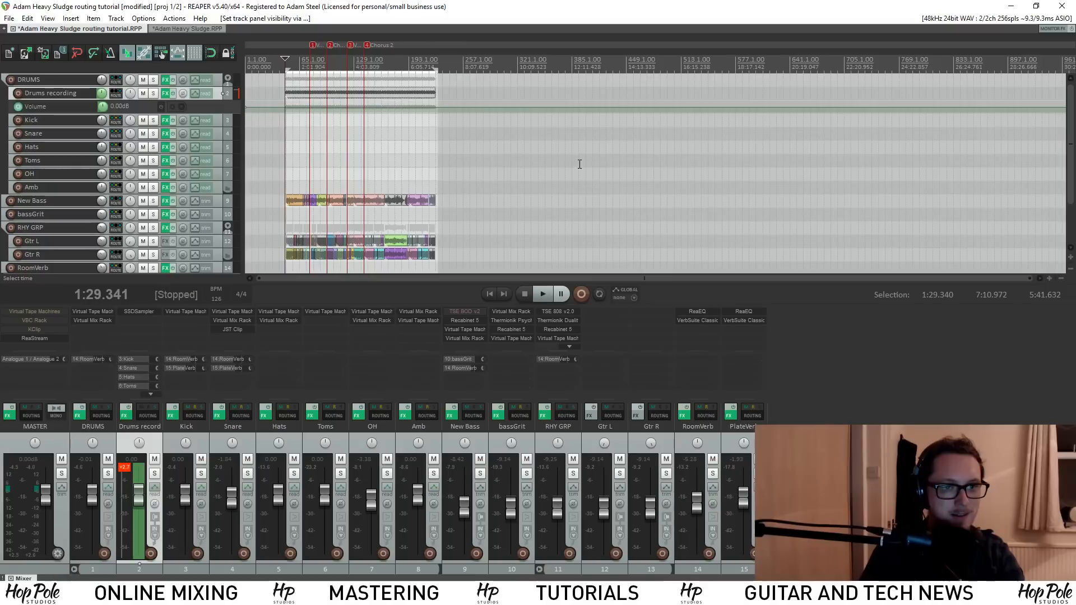
scroll(1062, 141, "down", 1)
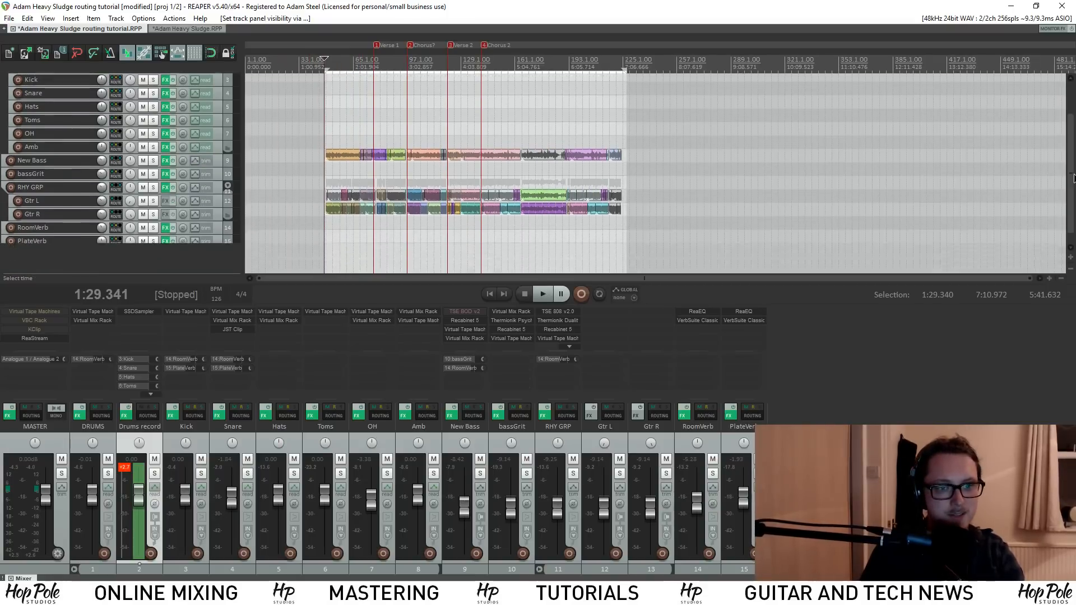
scroll(1059, 140, "up", 2)
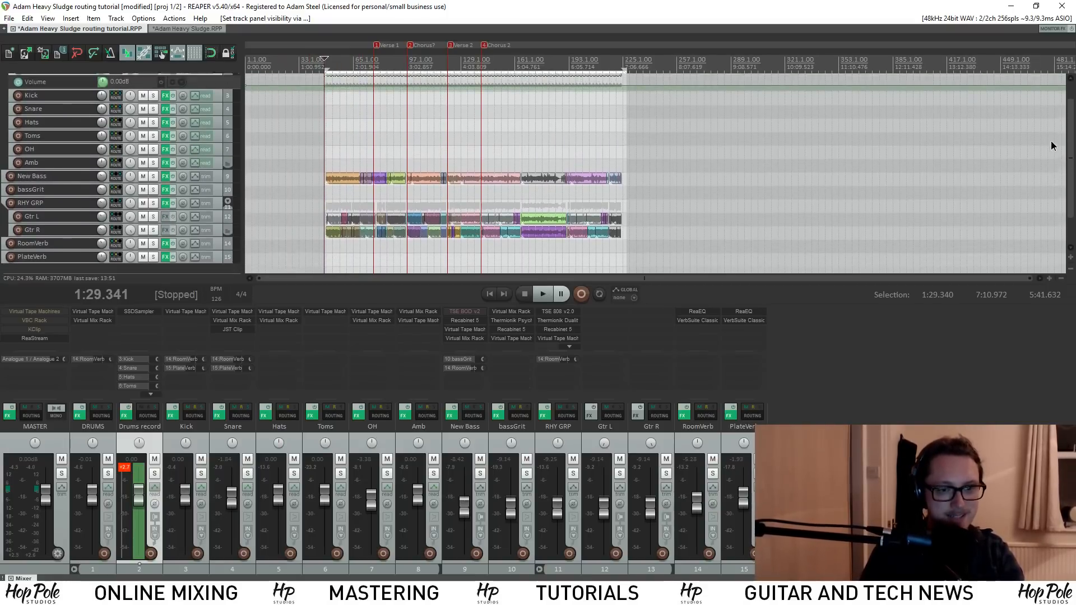
left_click(465, 312, "alt")
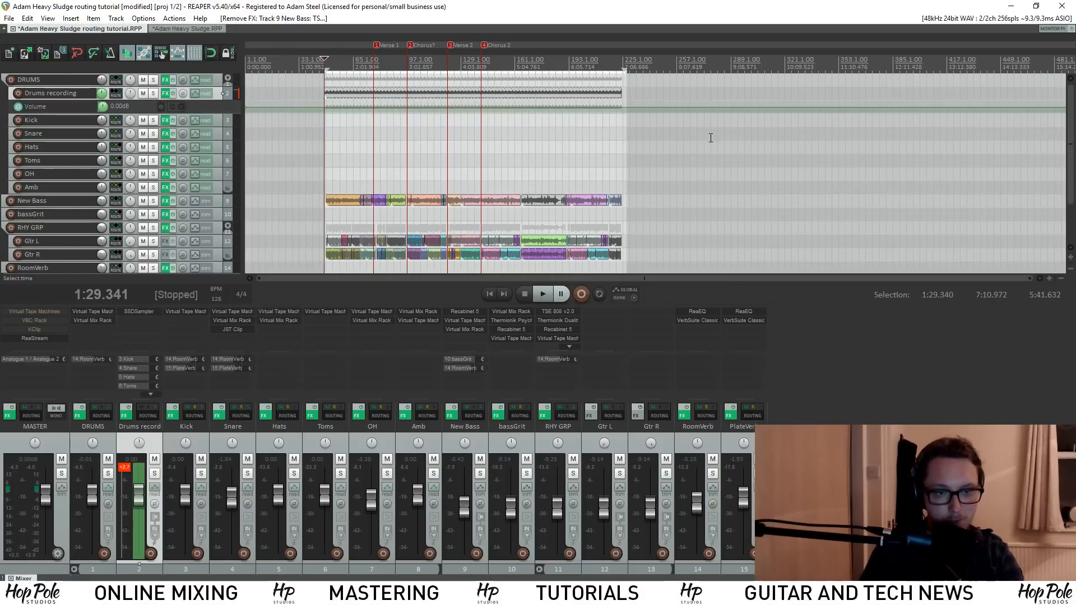
Select the Kick through Amb tracks and place the edit cursor at about 1:49
left_click(367, 110)
scroll(496, 110, "up", 5)
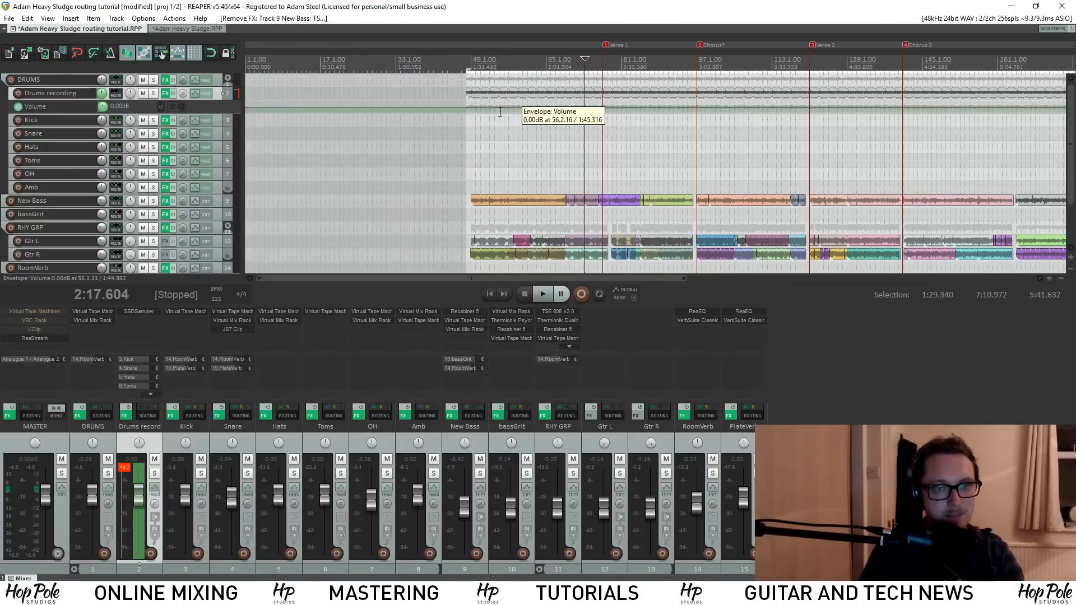
left_click(219, 121)
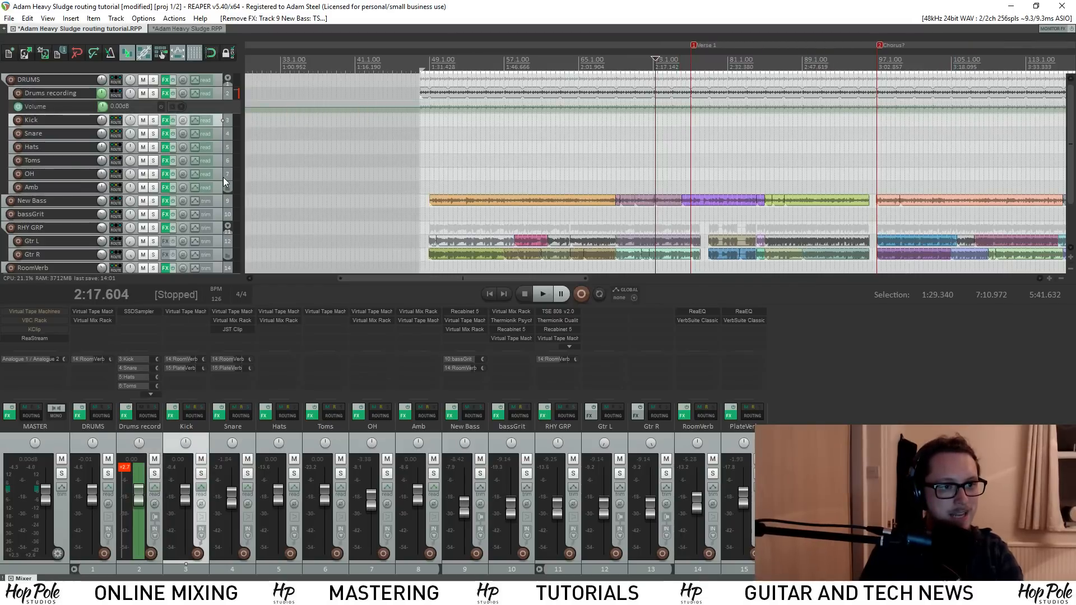
left_click(223, 182, "shift")
scroll(518, 112, "down", 3)
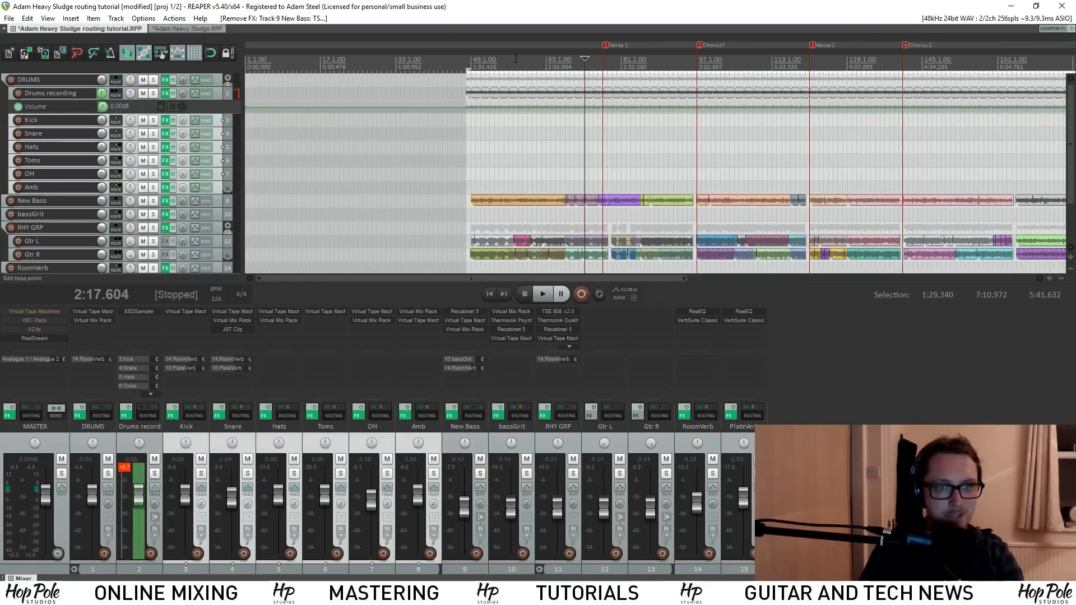
left_click(518, 102)
scroll(625, 102, "up", 2)
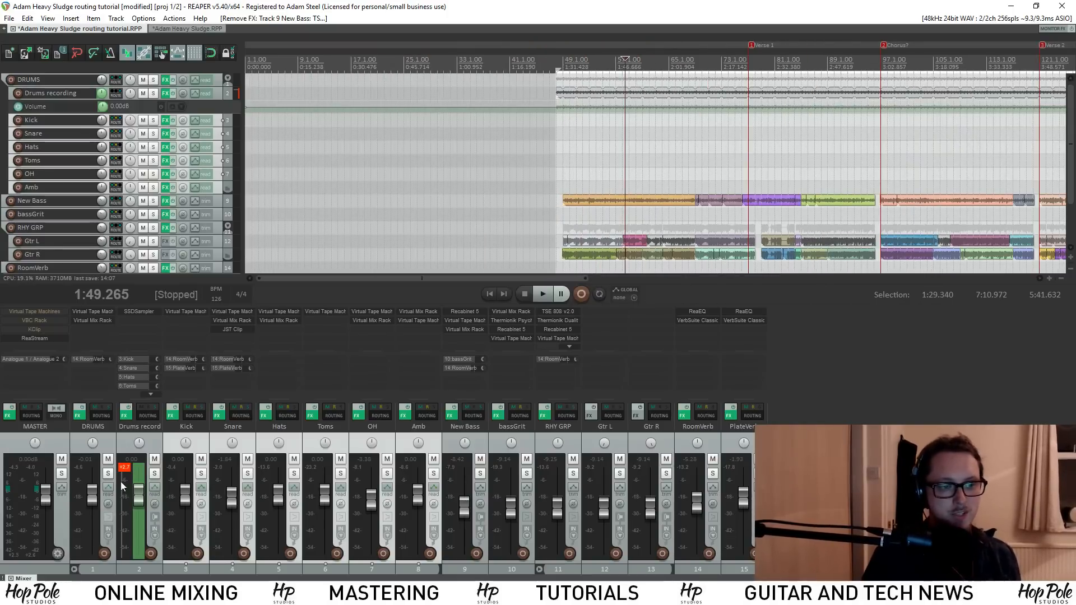
Select the Drums recording track and enlarge its send area in the mixer to fit its whole send list
left_click(114, 444)
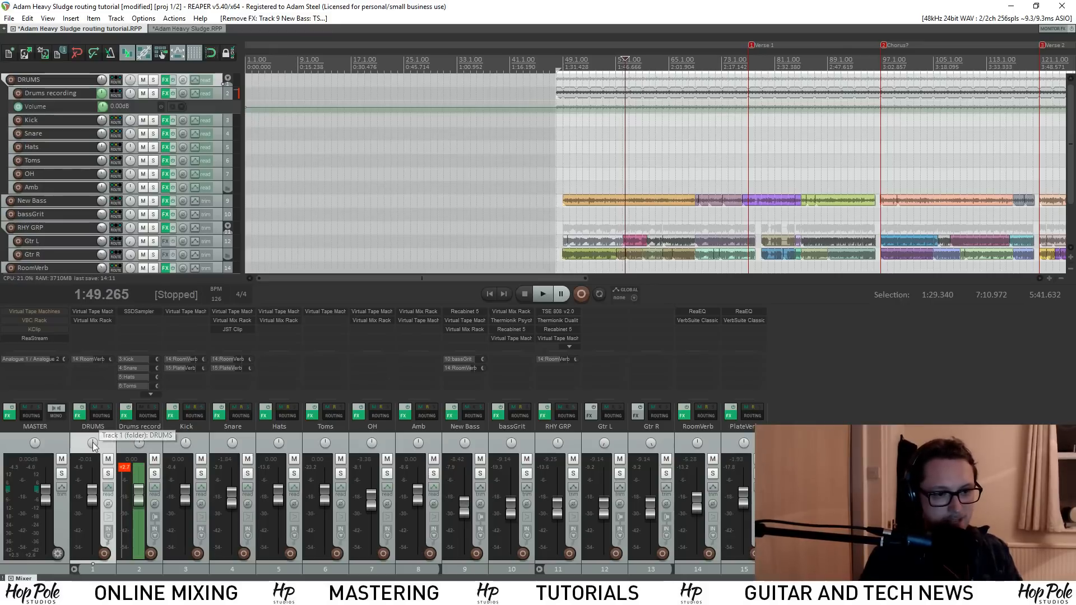
left_click(151, 433)
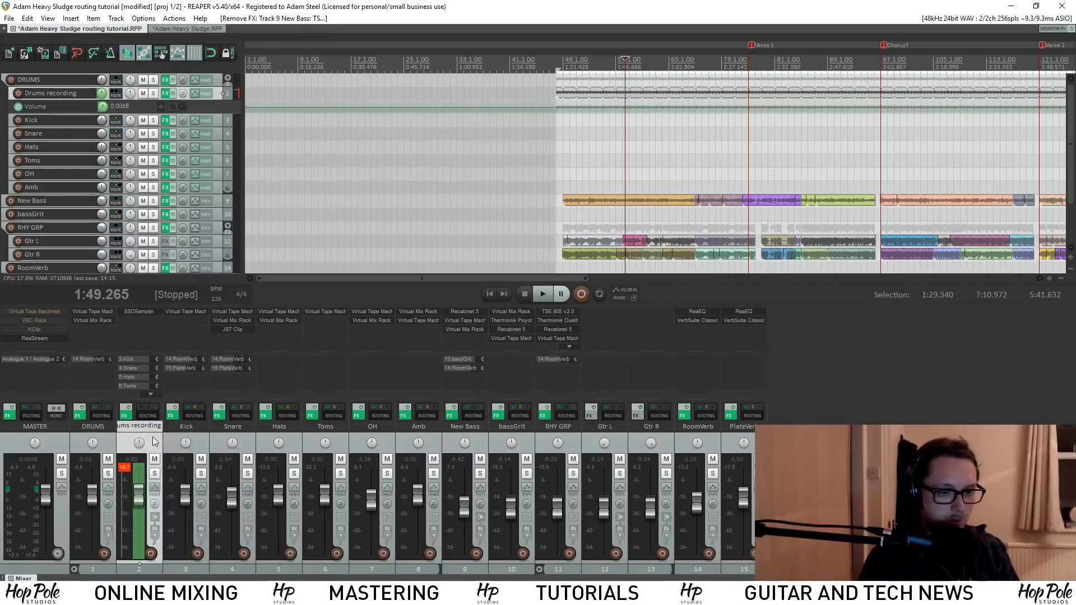
left_click(155, 440)
left_click(172, 436)
left_click(153, 438)
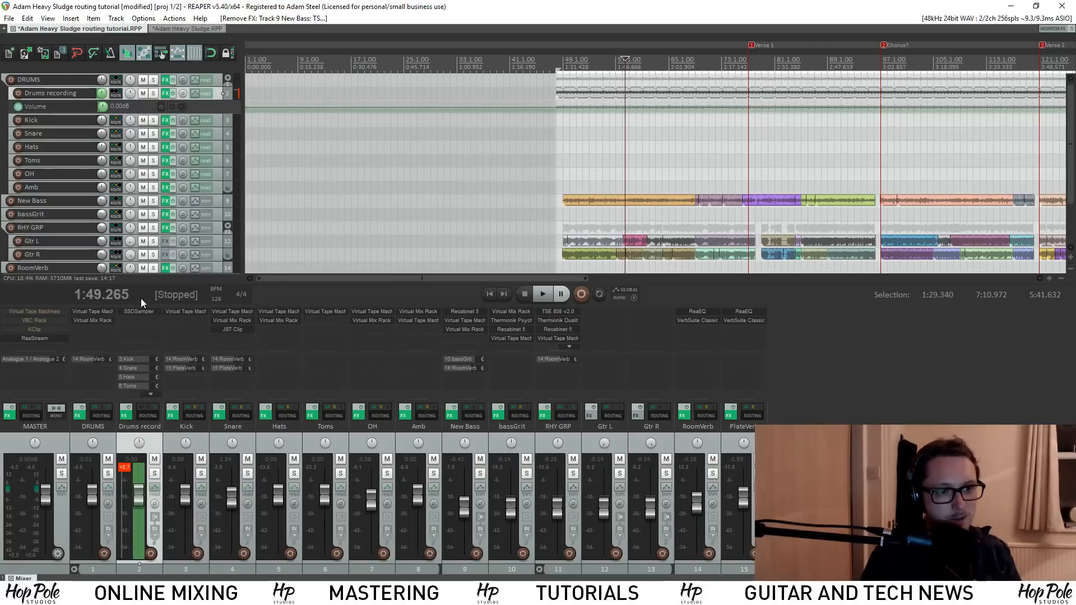
left_click(146, 395)
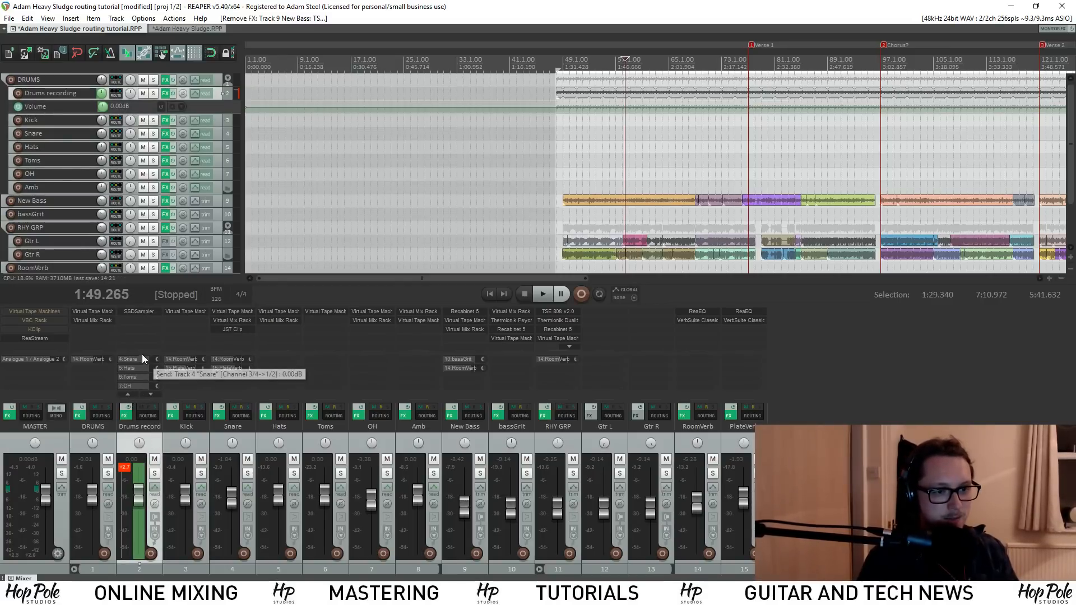
mouse_move(140, 352)
left_mouse_down()
mouse_move(140, 325)
mouse_move(138, 337)
left_mouse_up()
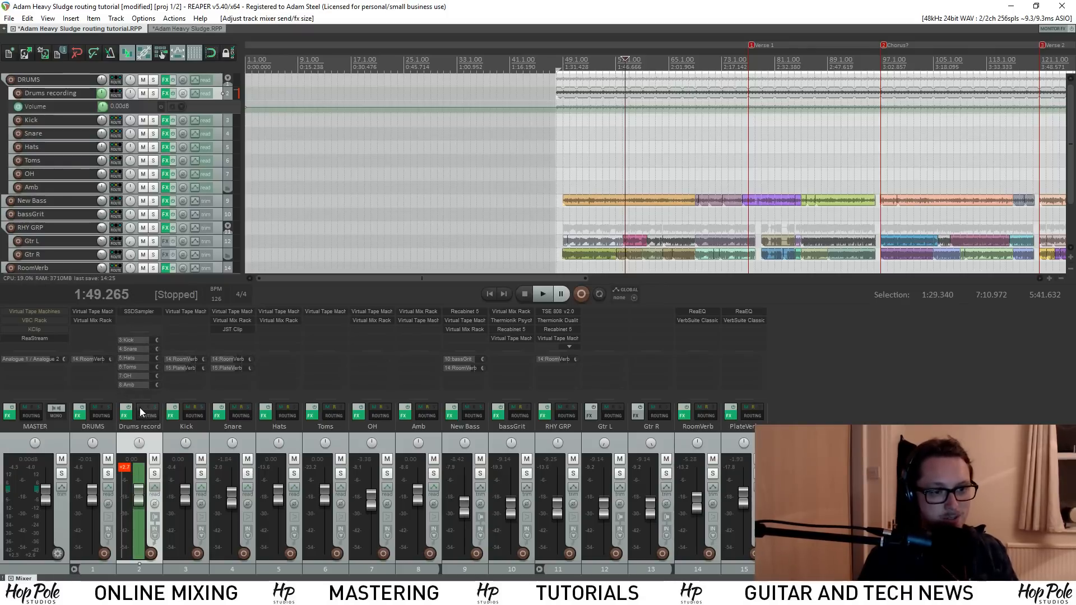
Examine the SSDSampler mixer's output routing on the Drums recording track against the individual drum tracks, and close the plugin
left_click(136, 314)
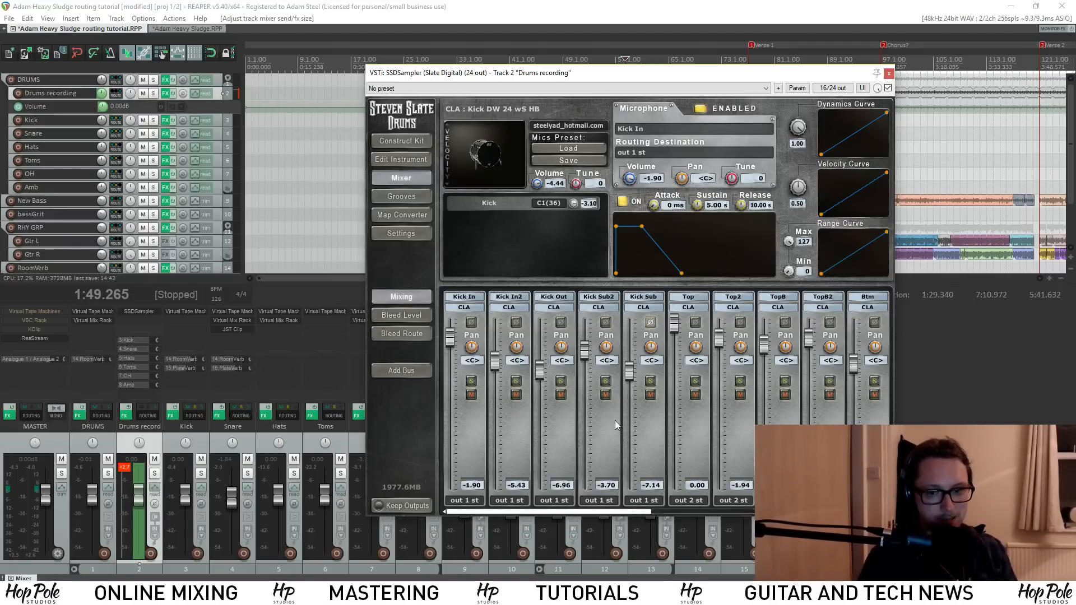
left_click_drag(629, 514, 696, 514)
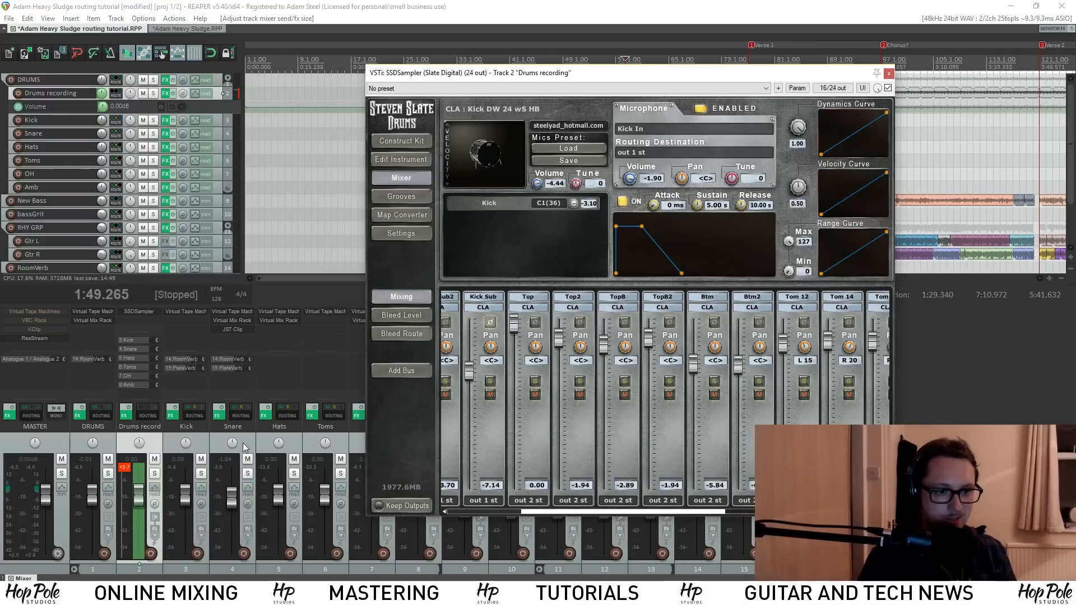
left_click(287, 440)
left_click(337, 436)
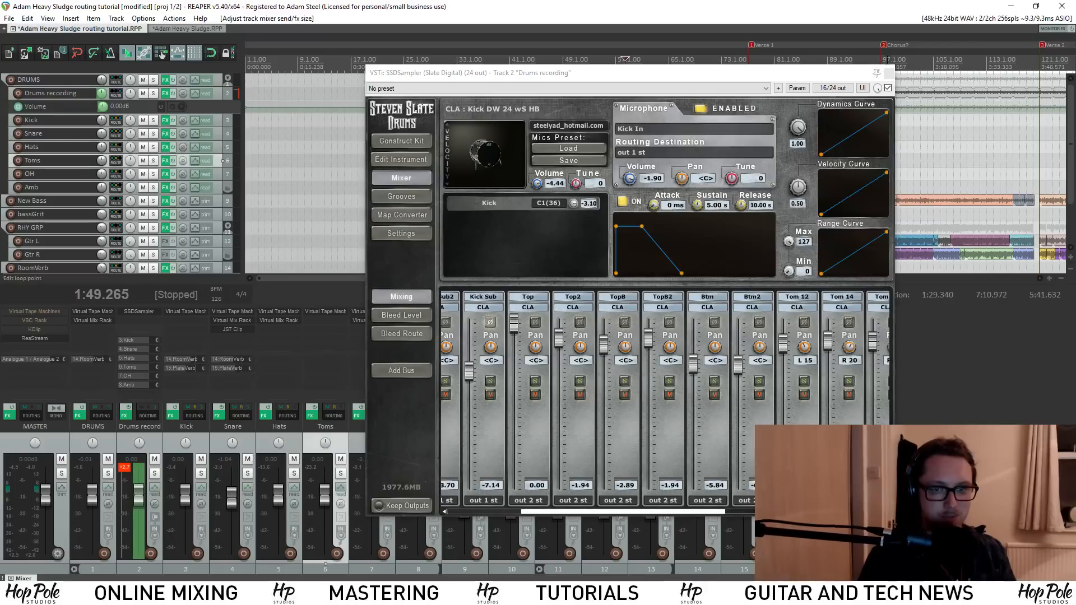
left_click(888, 74)
Solo the Hats track, play it briefly, and clear the solo
left_click(294, 473)
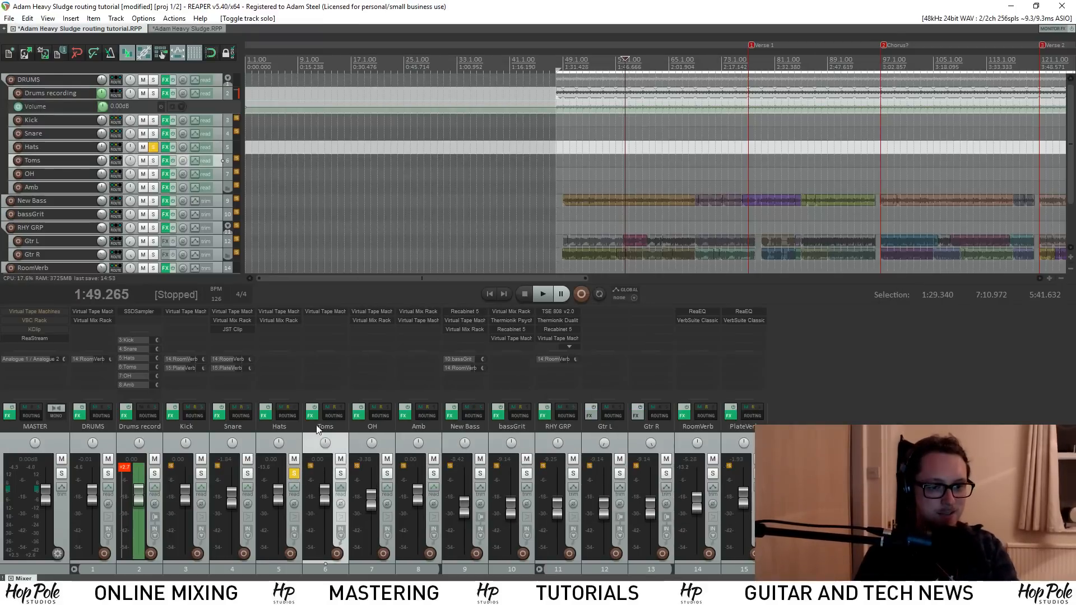
key("space")
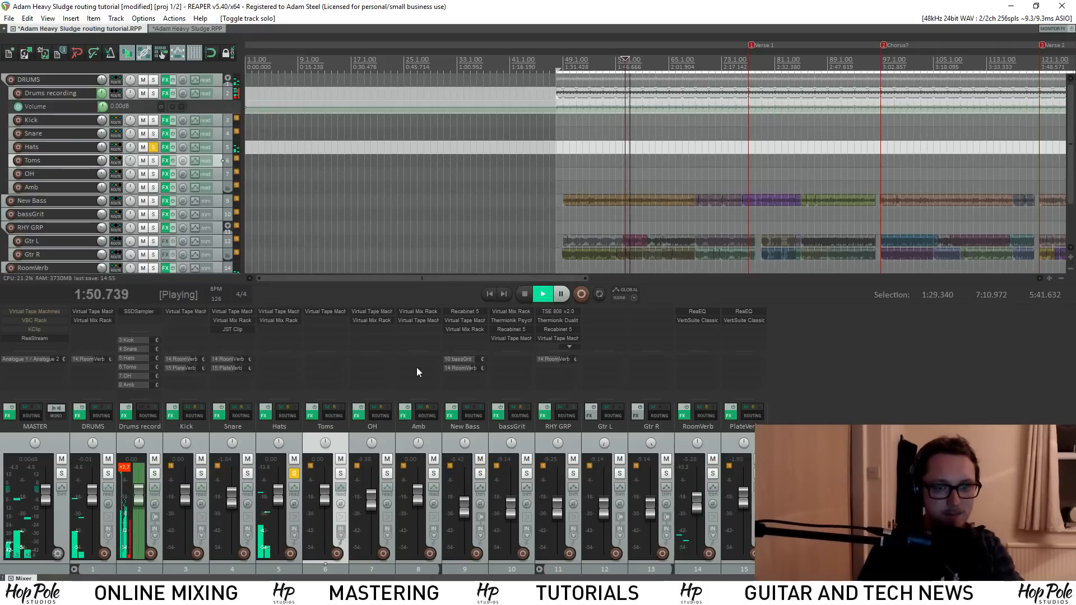
left_click(294, 473)
key("space")
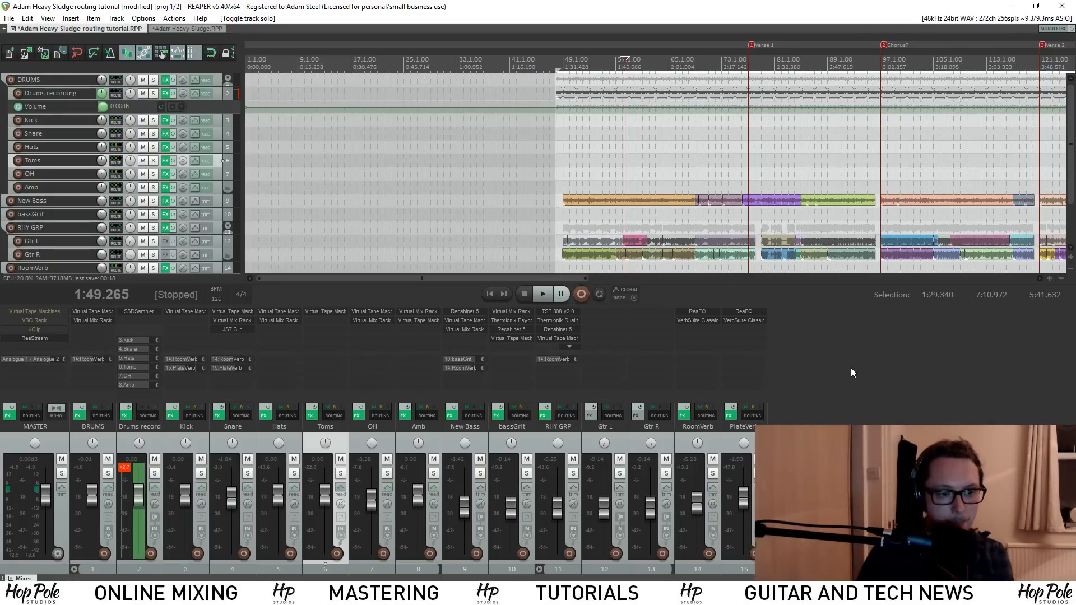
Solo the DRUMS folder, listen to the combined drums, stop playback and clear the solo
left_click(109, 474)
key("space")
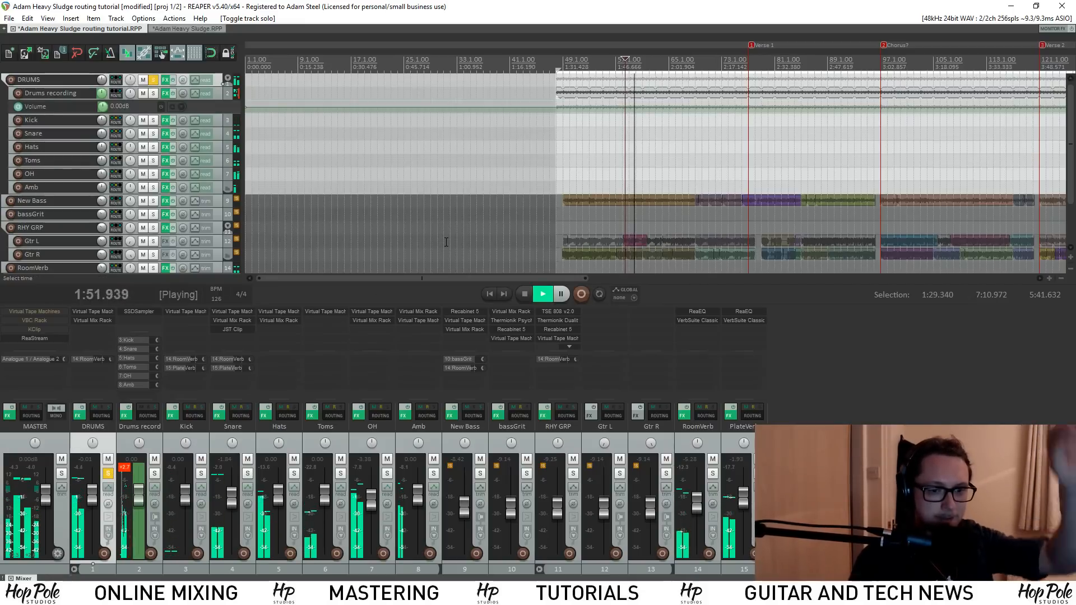
key("space")
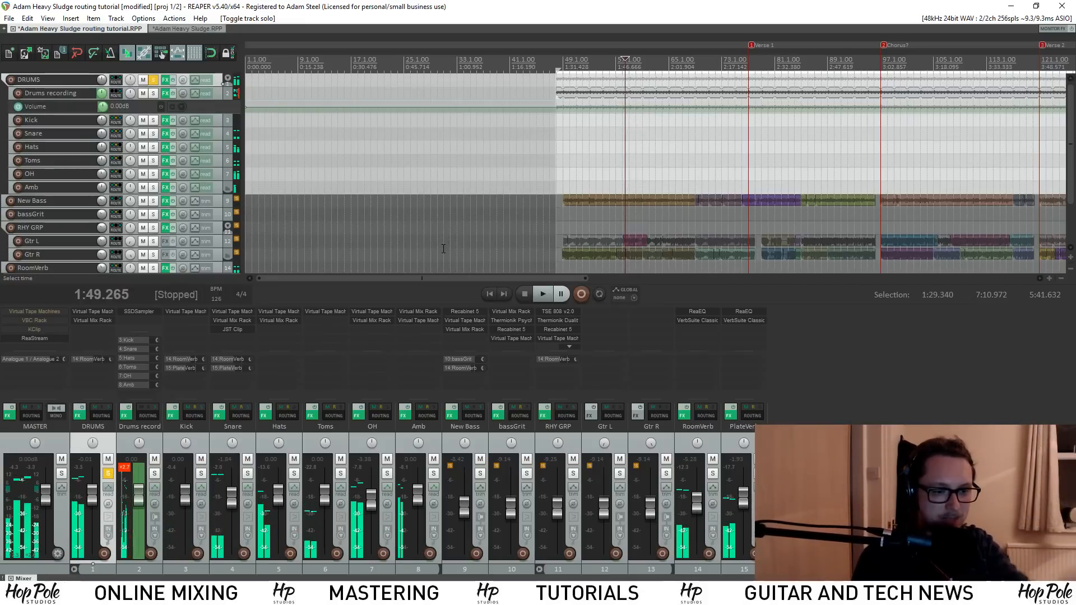
left_click(109, 475)
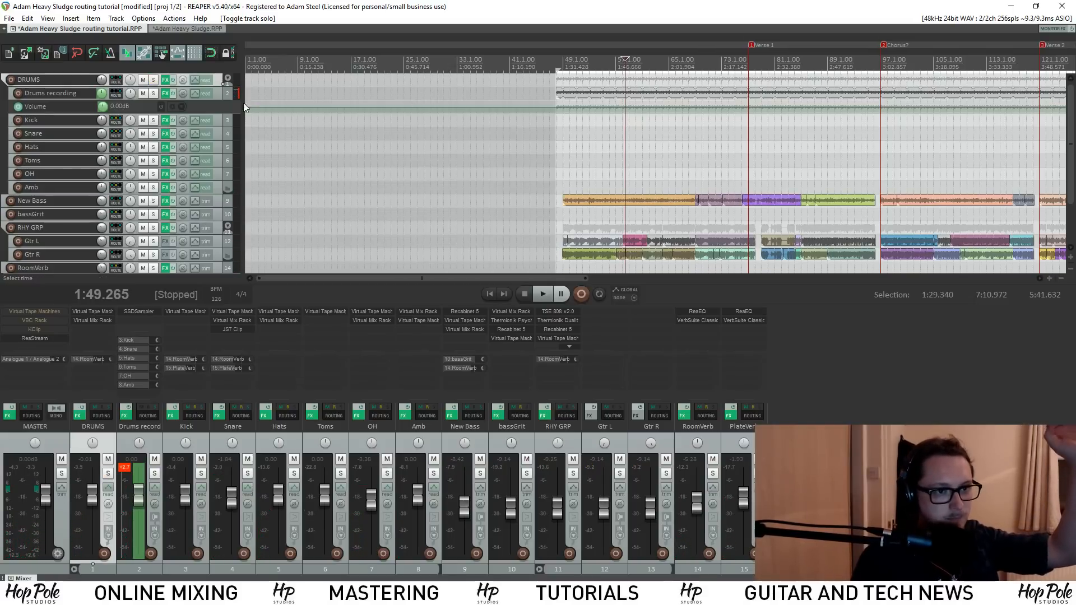
Move the Drums recording through Amb tracks out of the DRUMS folder to the top level
left_click(218, 96)
left_click(220, 186, "shift")
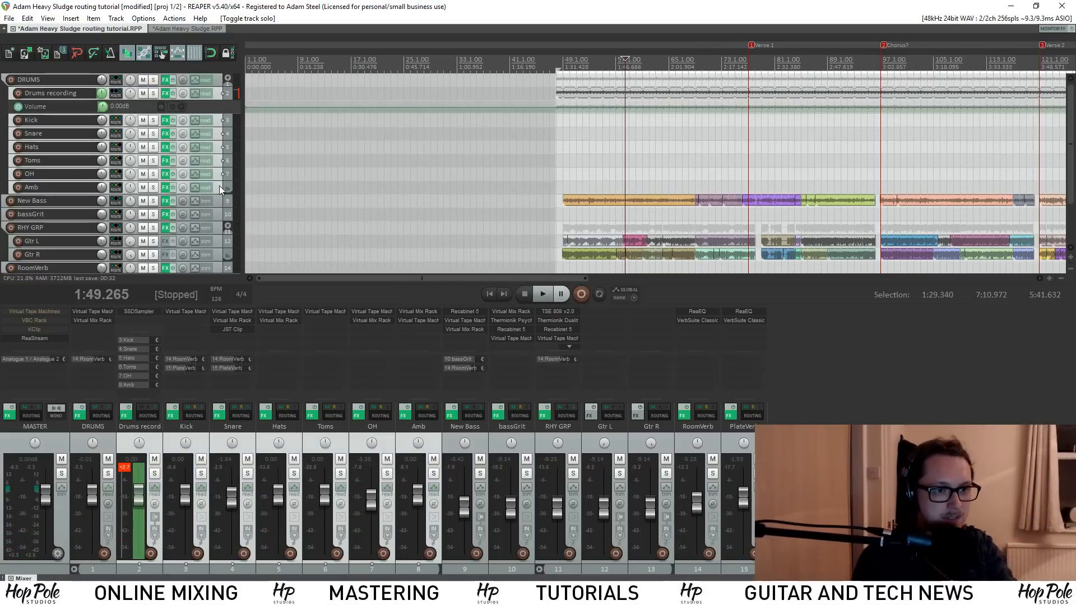
left_click_drag(219, 186, 208, 192)
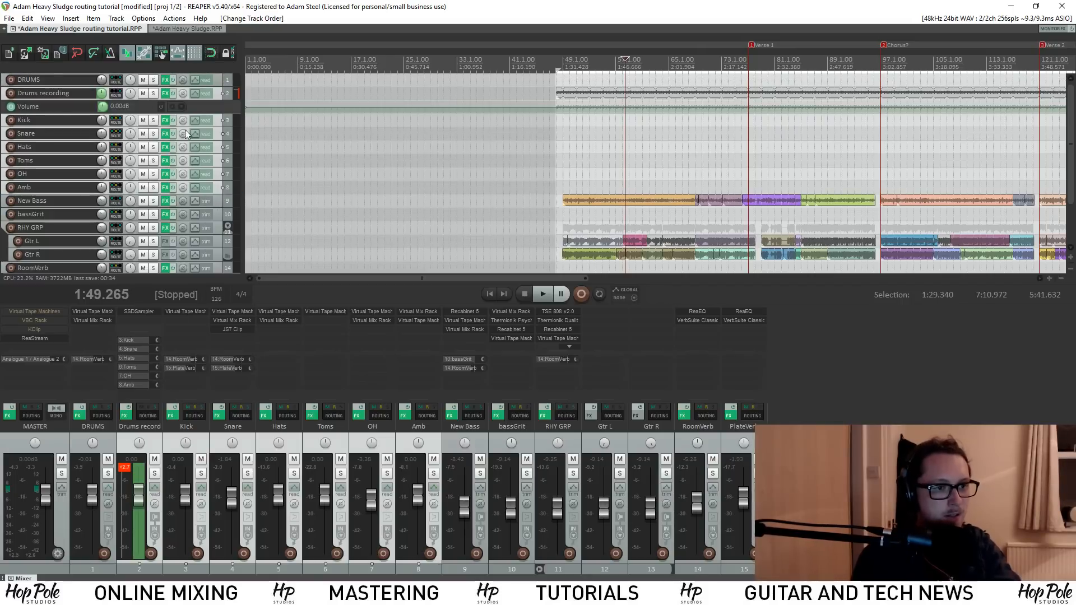
left_click(219, 97)
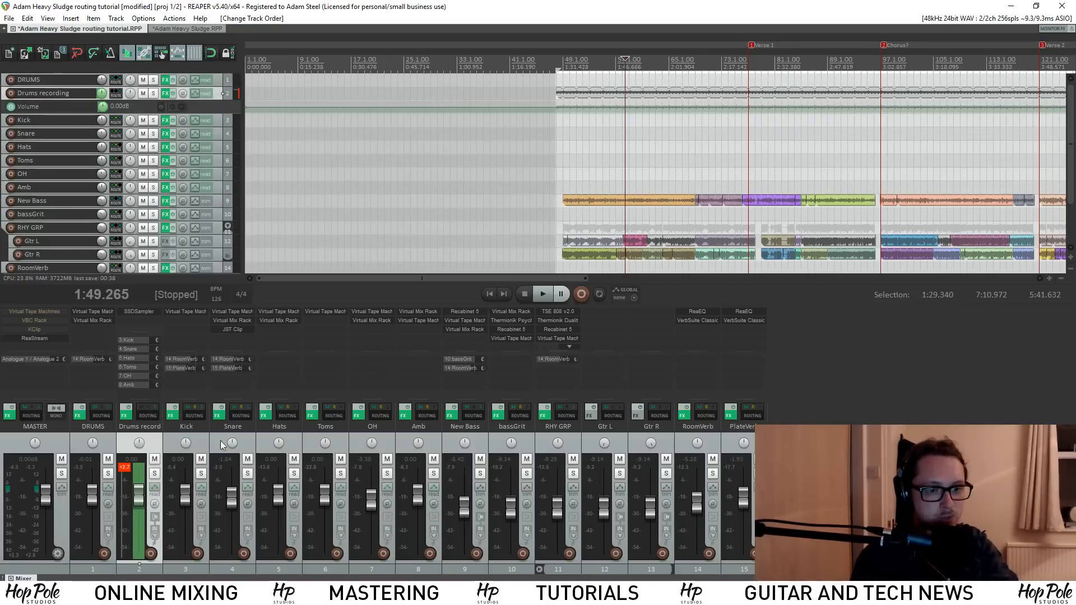
Add an unnamed track directly below DRUMS and nest the Drums recording through Amb tracks inside it as a folder
left_click(437, 435)
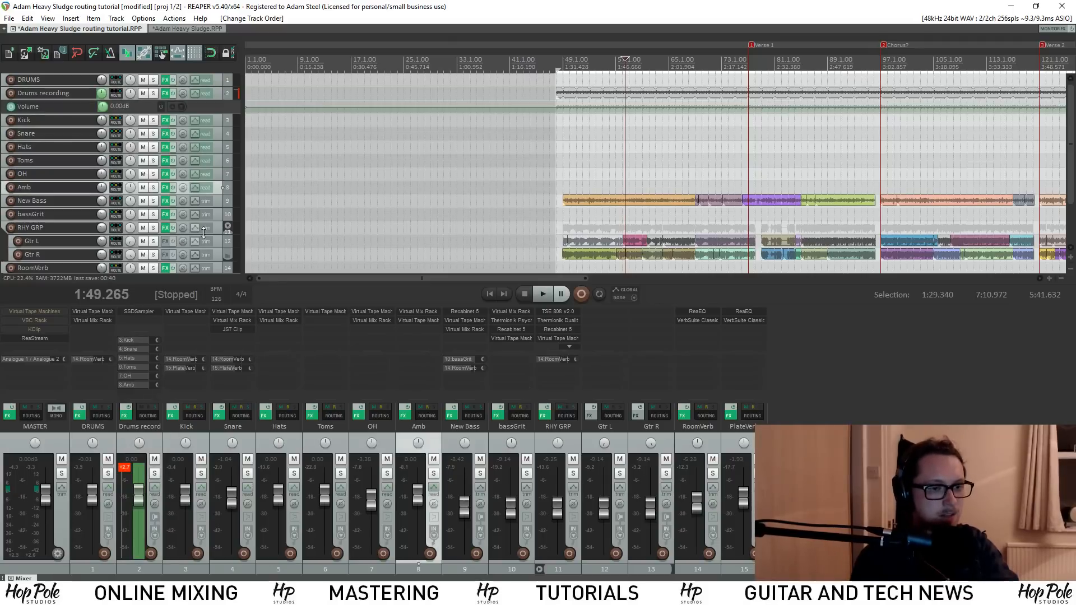
double_click(854, 403)
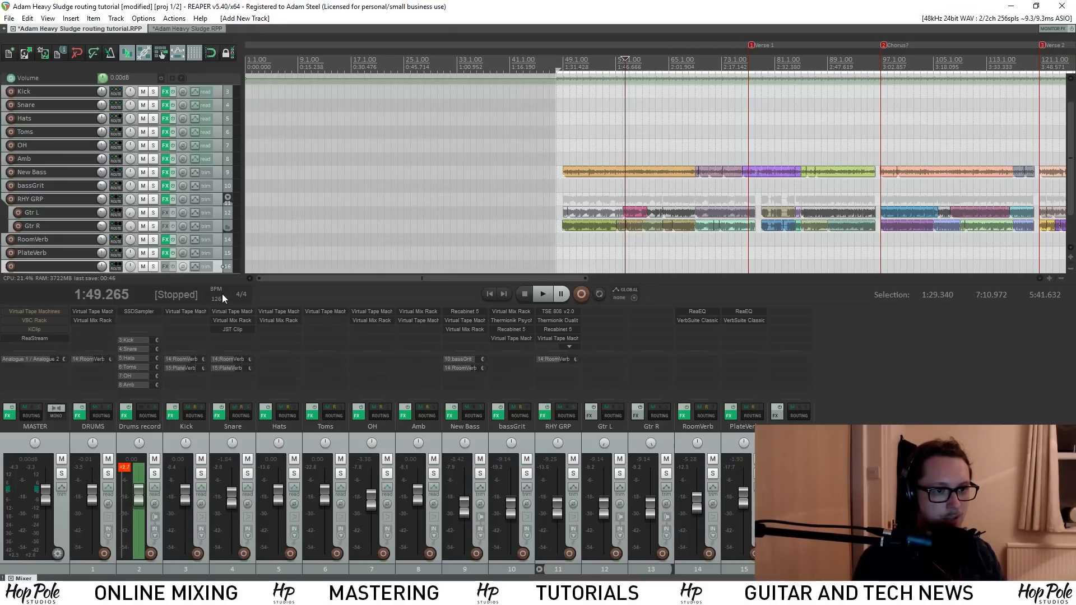
left_click_drag(220, 265, 174, 106)
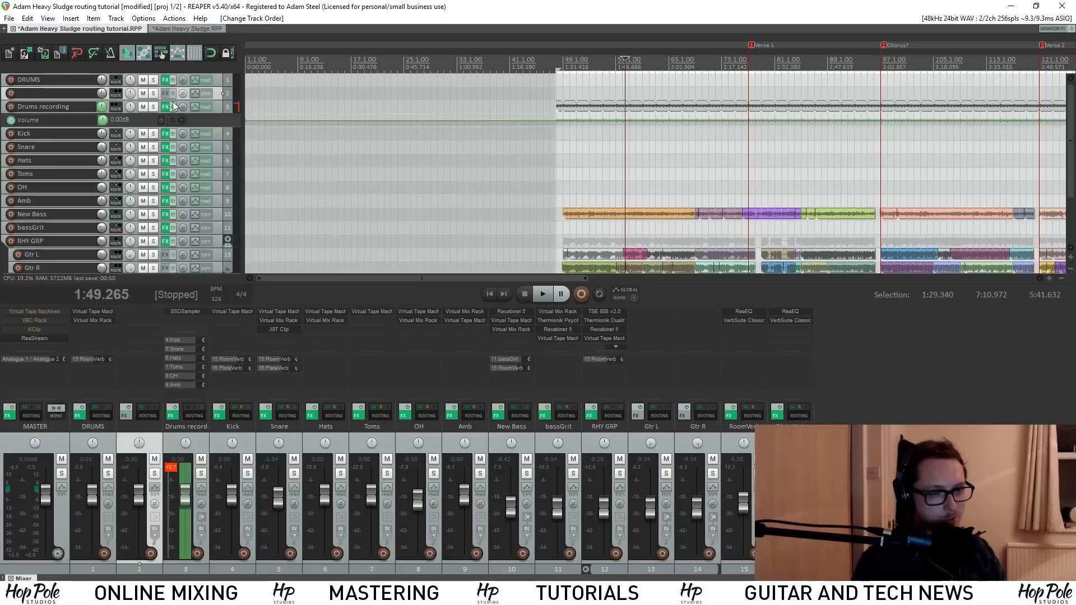
left_click(219, 106)
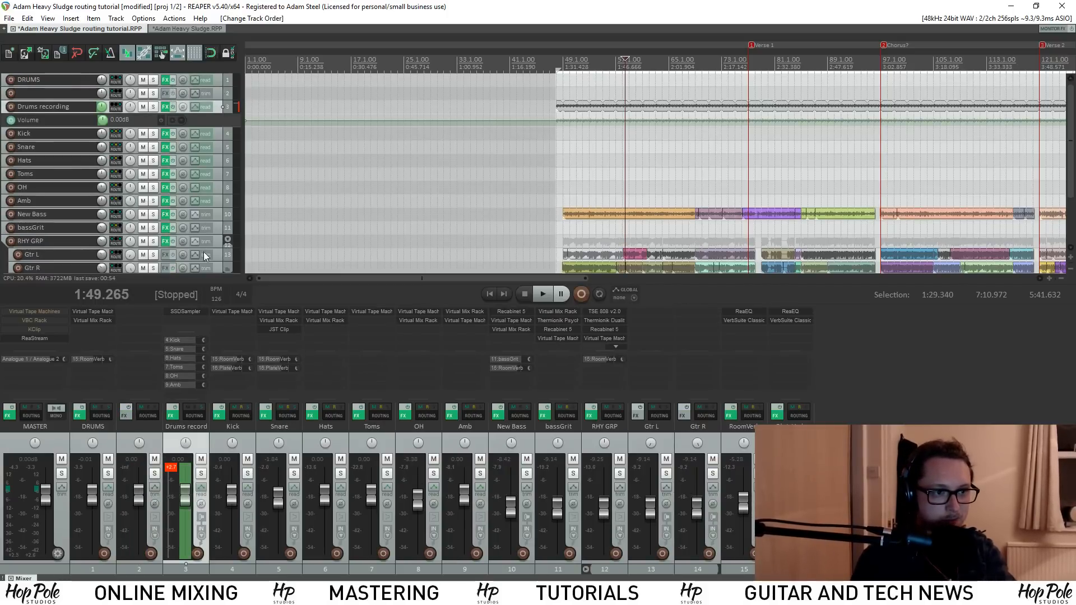
left_click(218, 202, "shift")
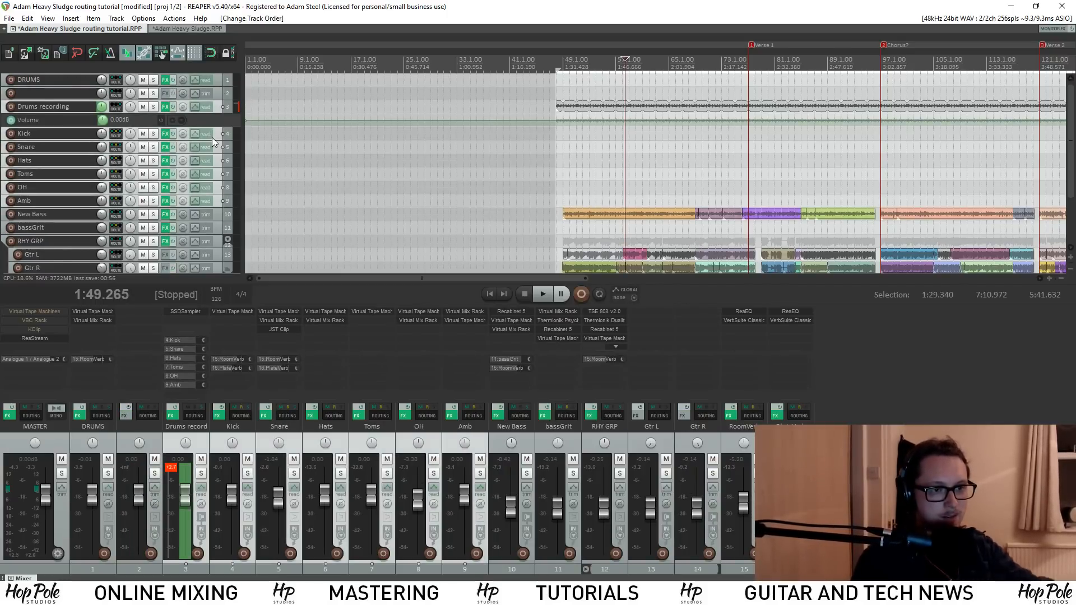
left_click_drag(217, 107, 174, 98)
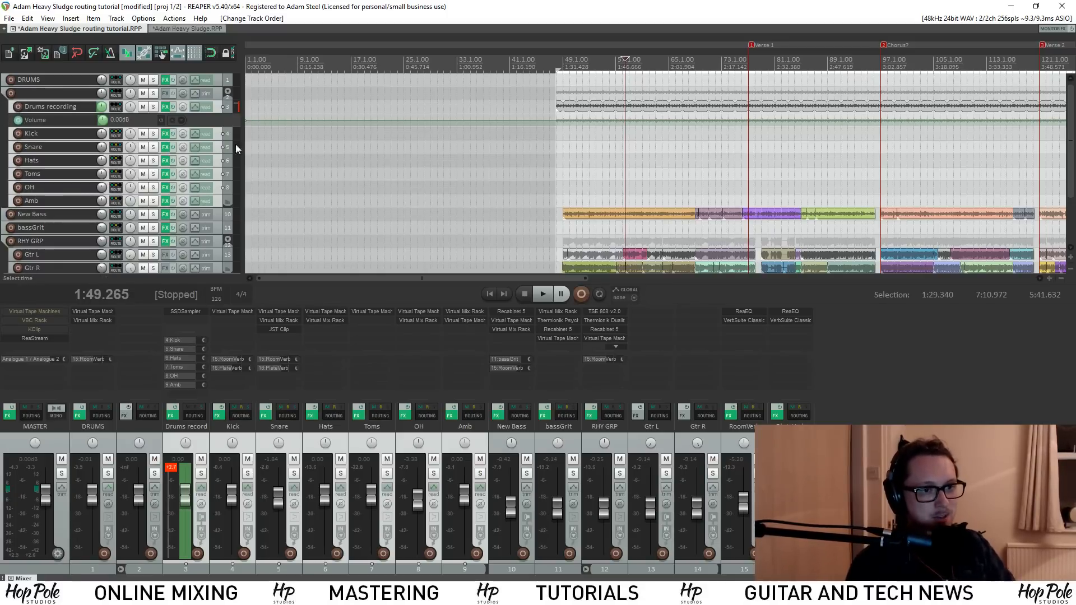
Solo the unnamed drum folder, play the combined drums briefly, stop playback and clear the solo
left_click(154, 94)
key("space")
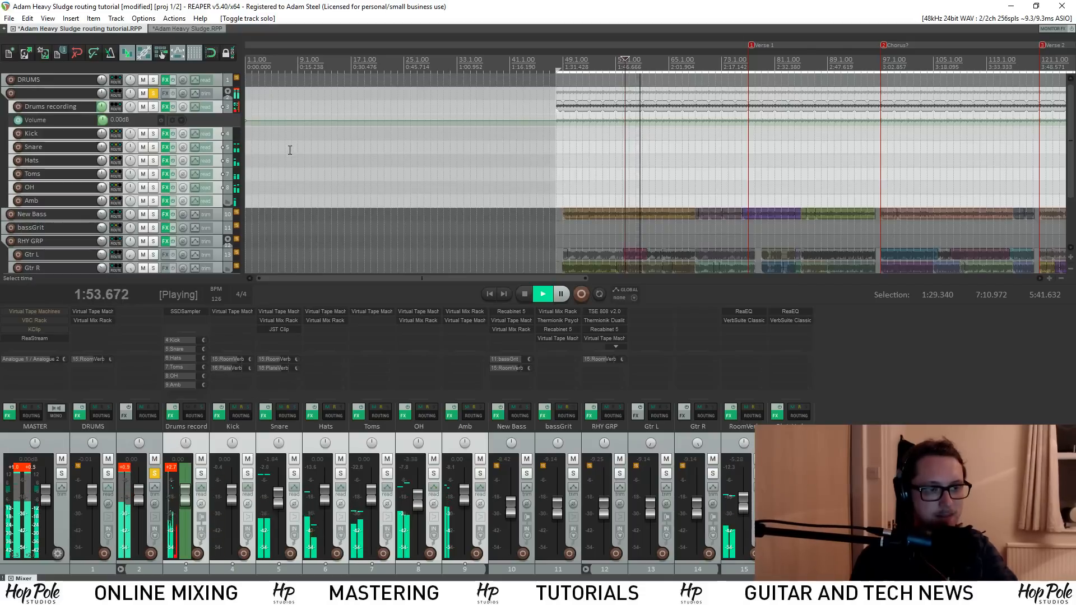
key("space")
left_click(153, 93)
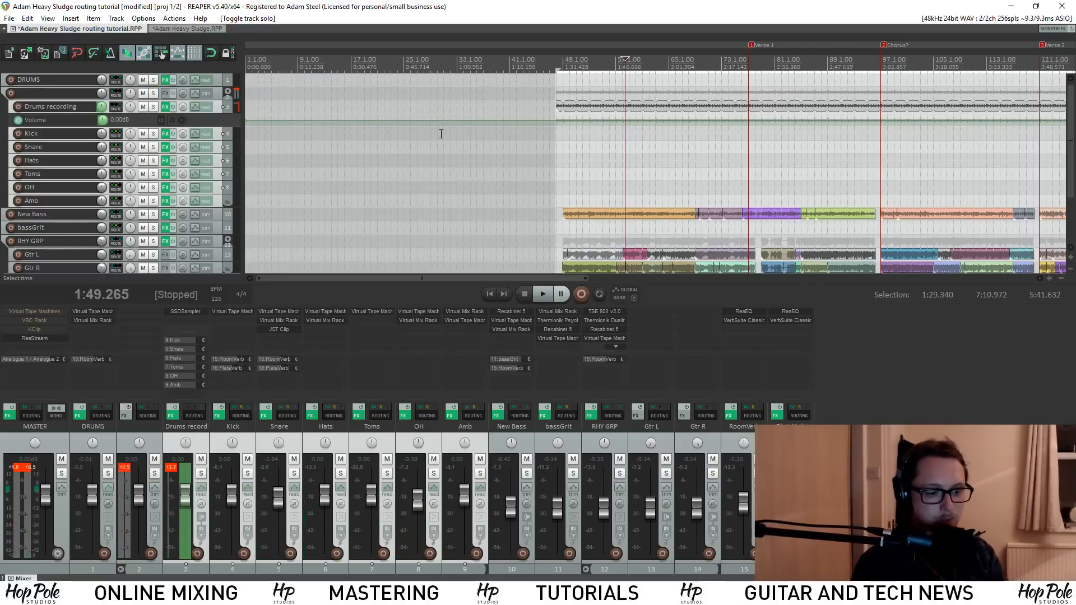
Undo the unnamed folder track and the track moves, back to the drum tracks being nested in the DRUMS folder
key("ctrl+z")
key("ctrl+z")
key("ctrl+z")
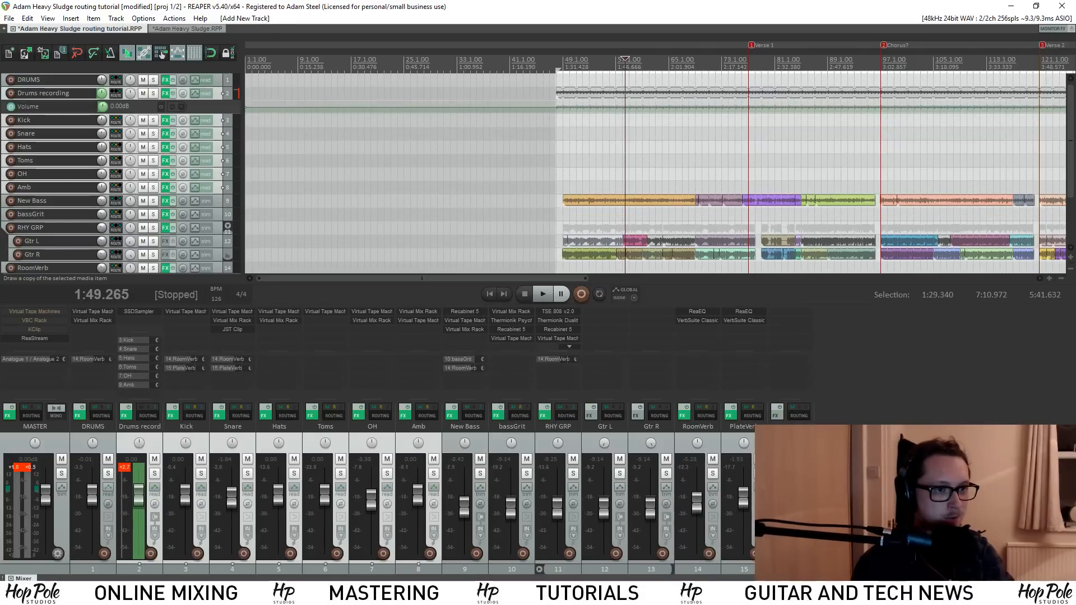
key("ctrl+z")
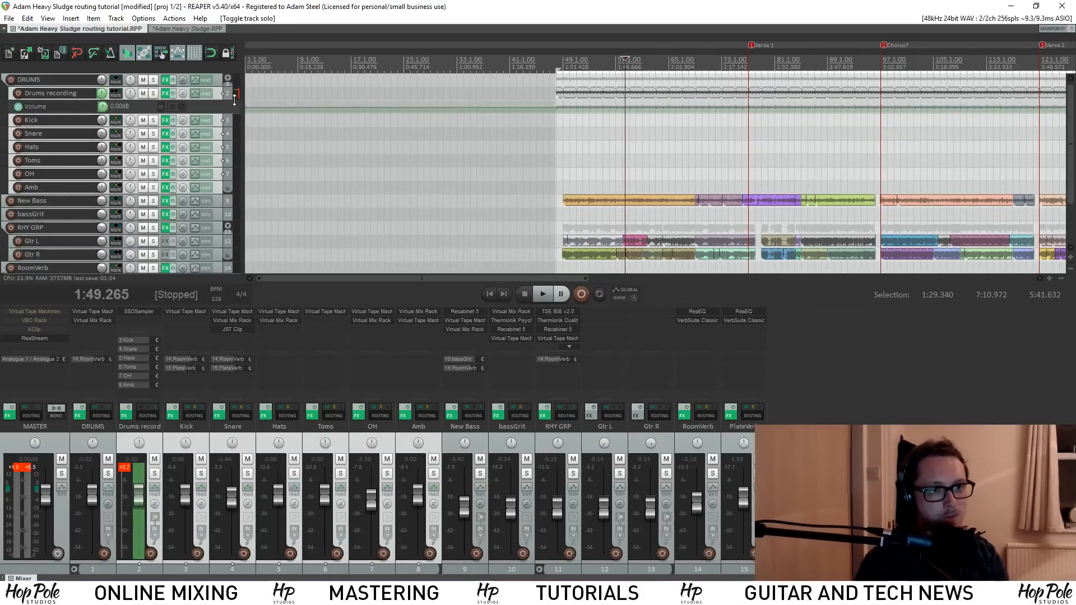
Examine the signal path from the Drums recording track through the individual Kick to Amb channels inside the DRUMS folder
left_click(219, 79)
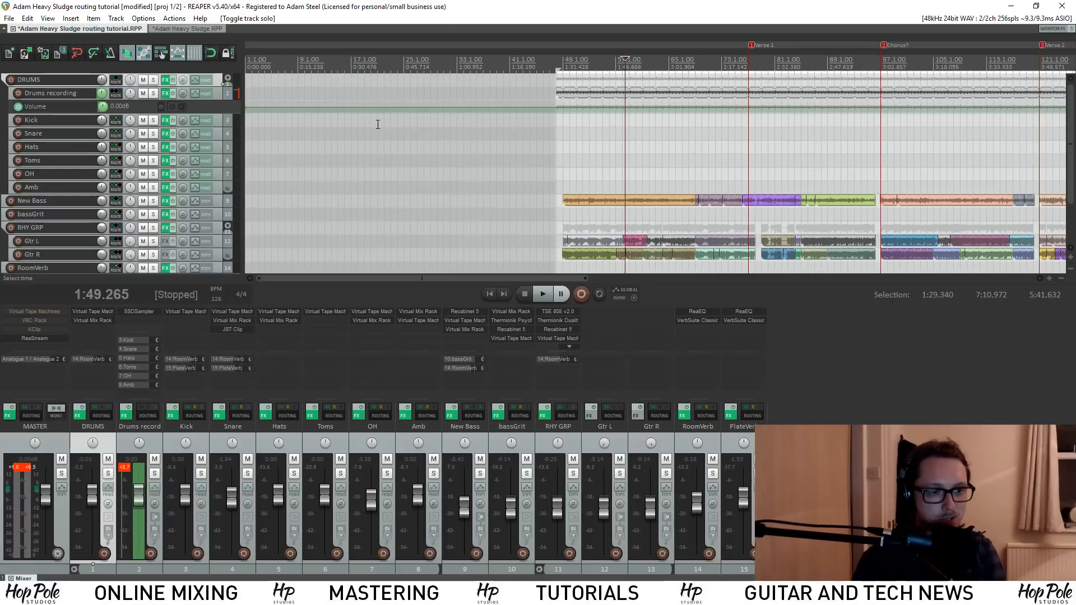
left_click(154, 437)
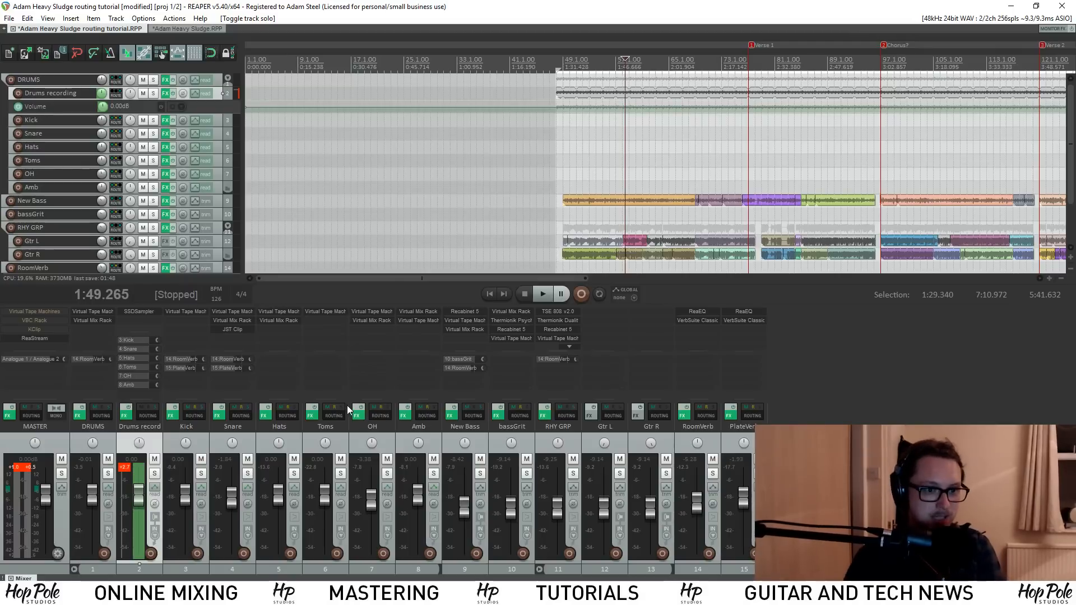
left_click(205, 437)
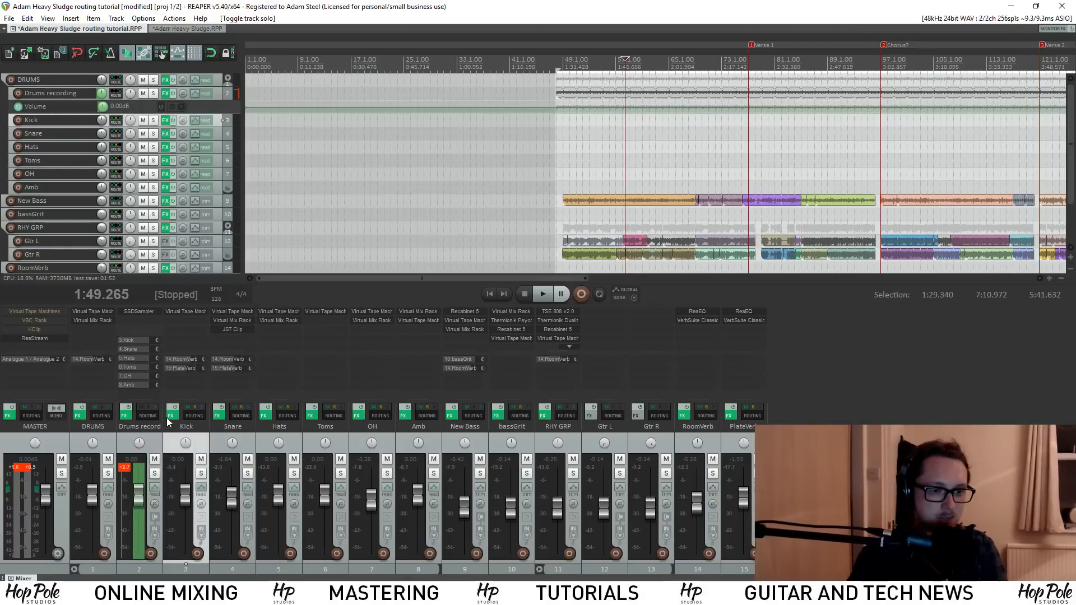
left_click(154, 443)
left_click(198, 440)
left_click(246, 439)
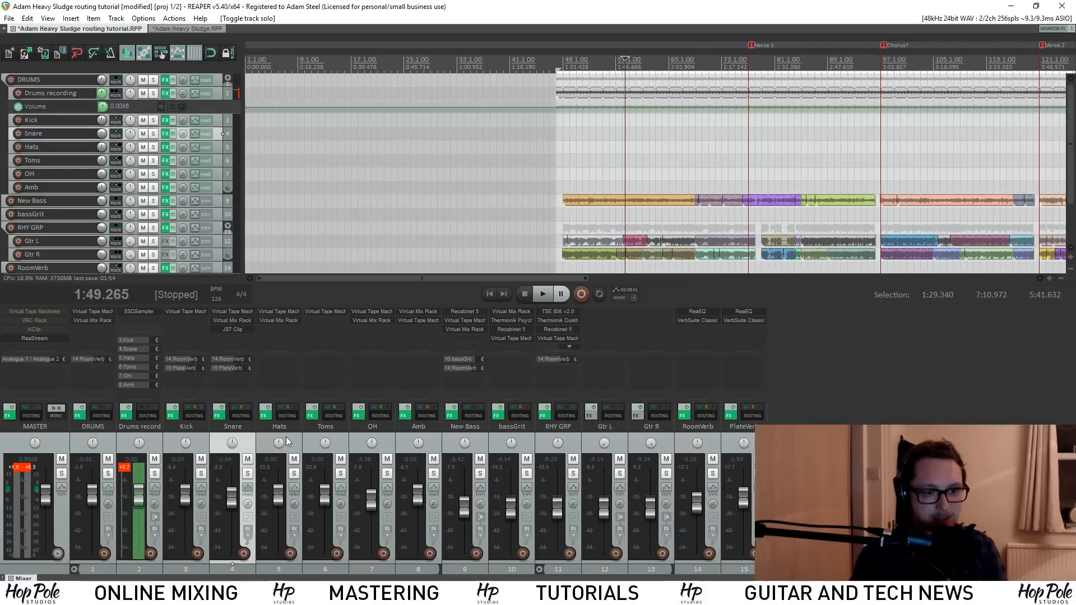
left_click(291, 440)
left_click(338, 443)
left_click(364, 441)
left_click(403, 440)
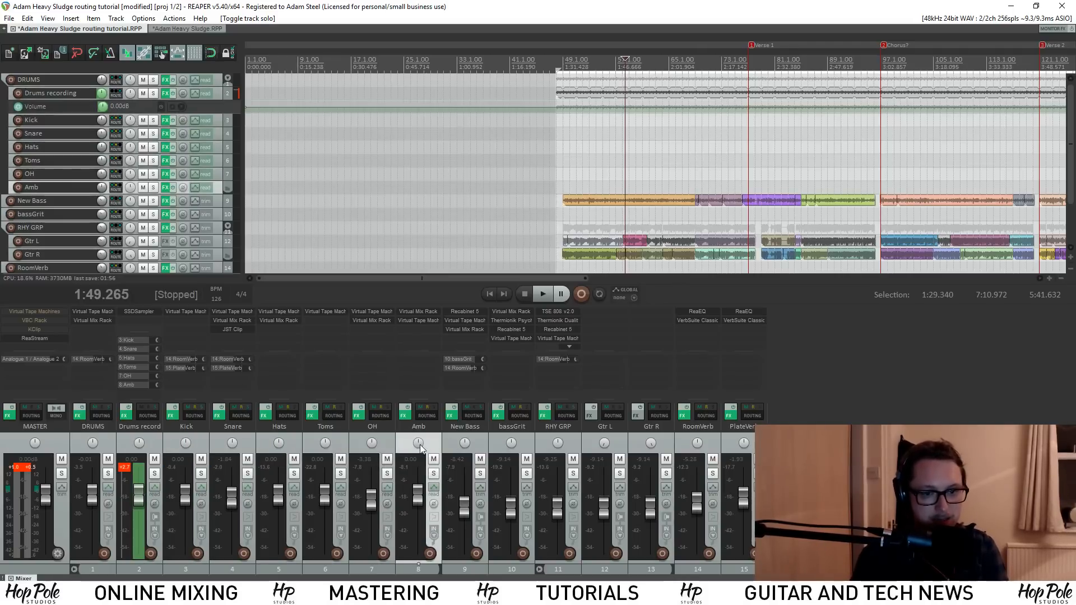
left_click(204, 442)
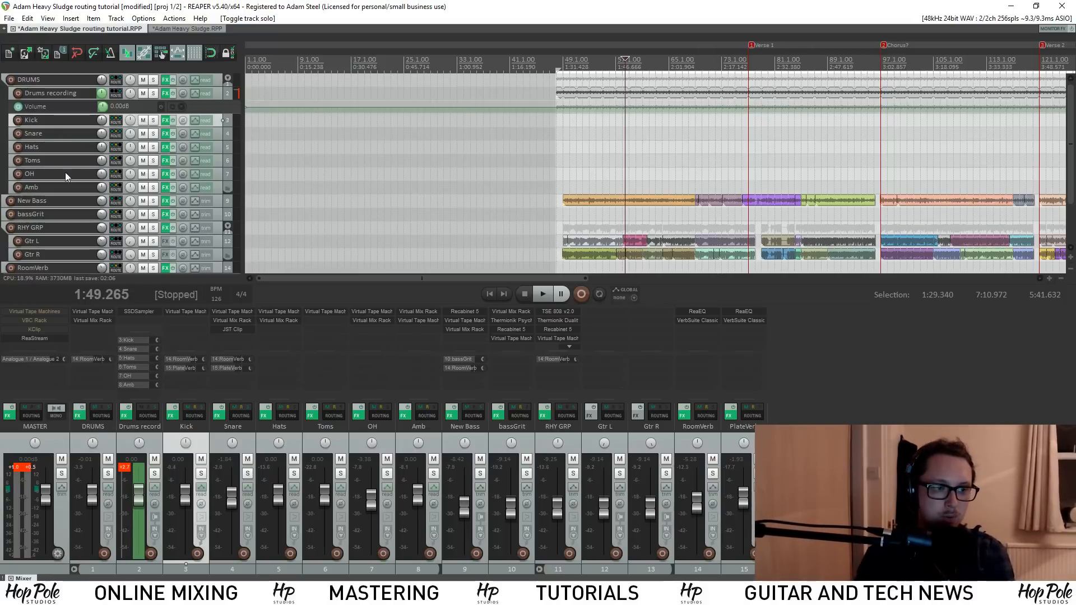
Inspect the Virtual Tape Machines and Virtual Mix Rack plugins on the DRUMS folder track and close both
left_click(217, 82)
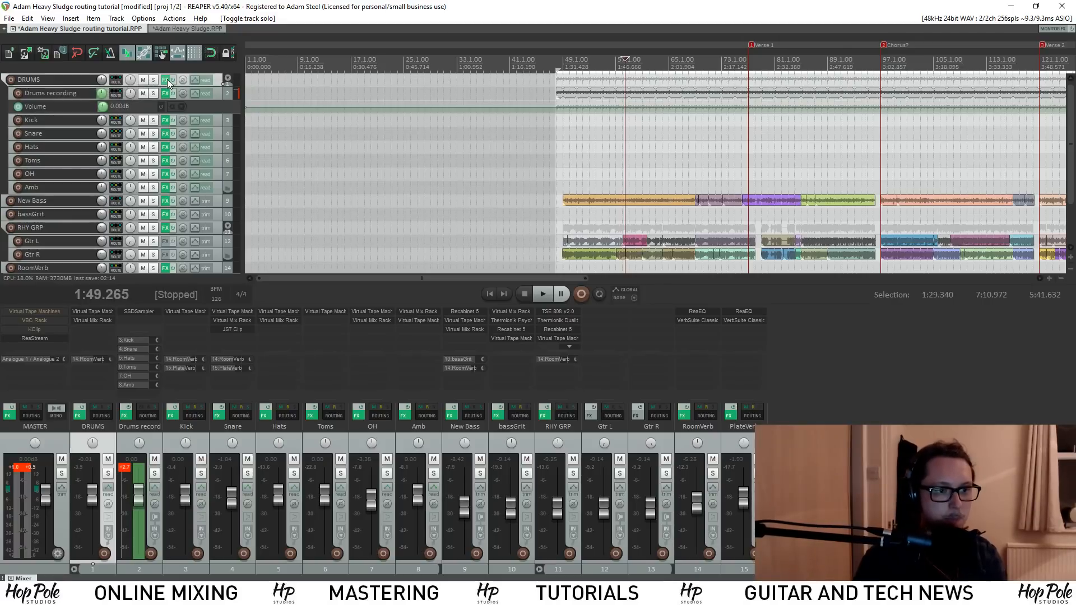
left_click(94, 312)
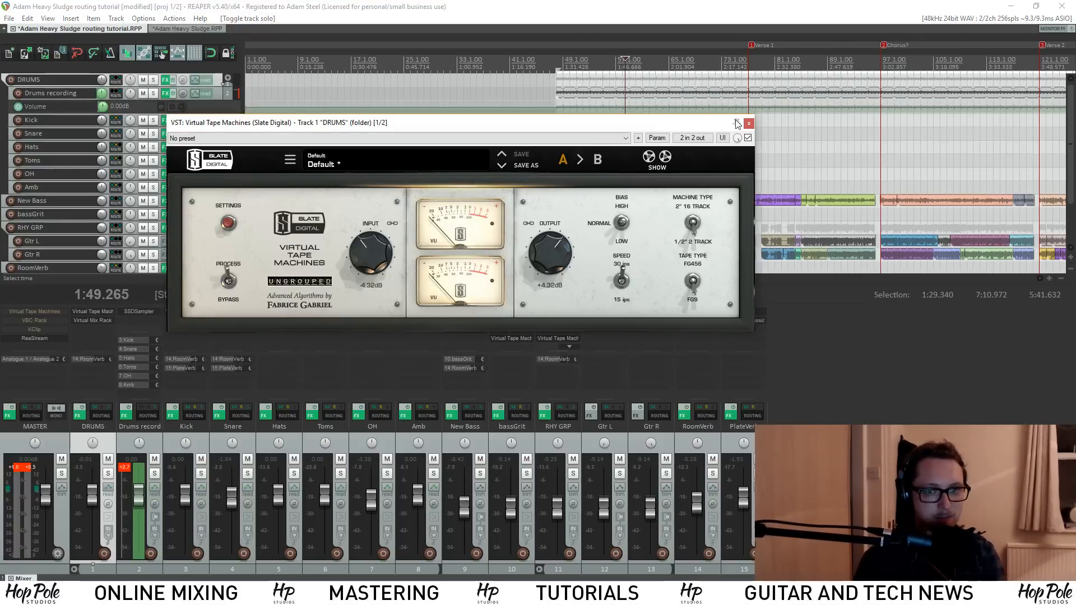
left_click(657, 161)
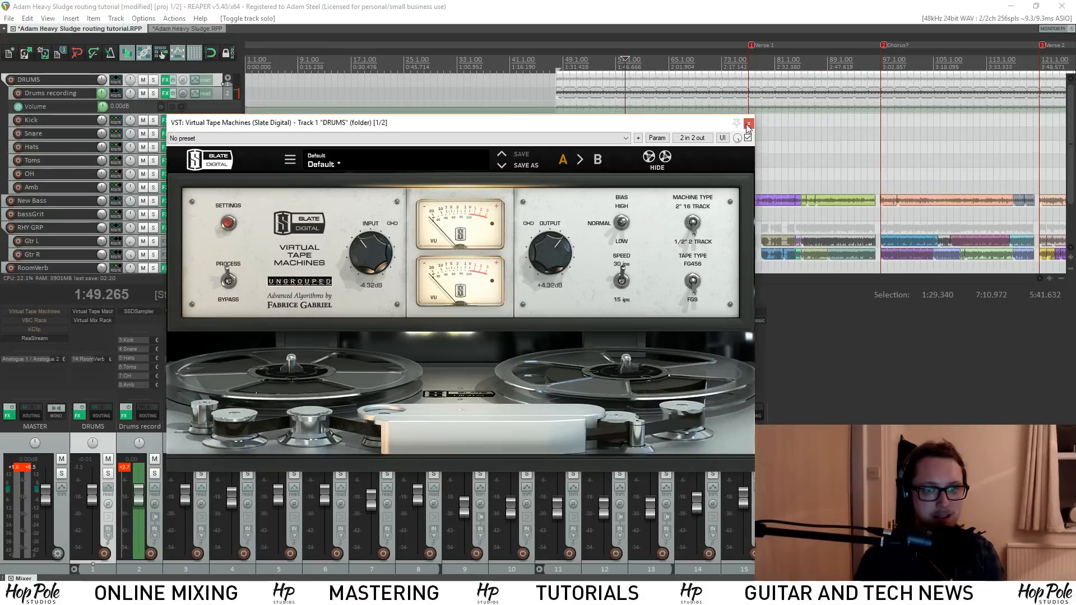
left_click(749, 123)
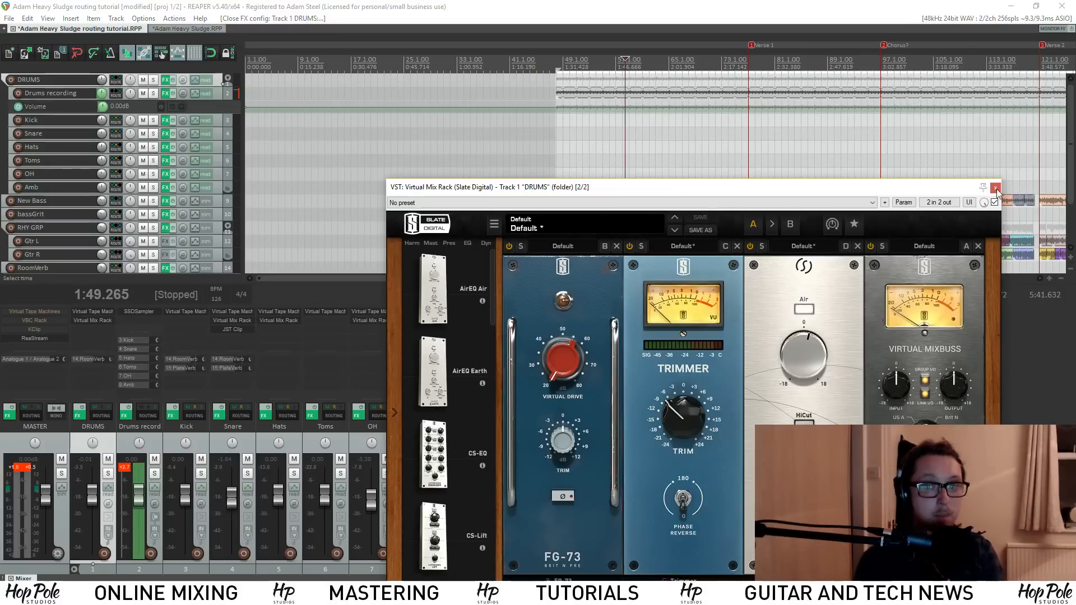
left_click(996, 189)
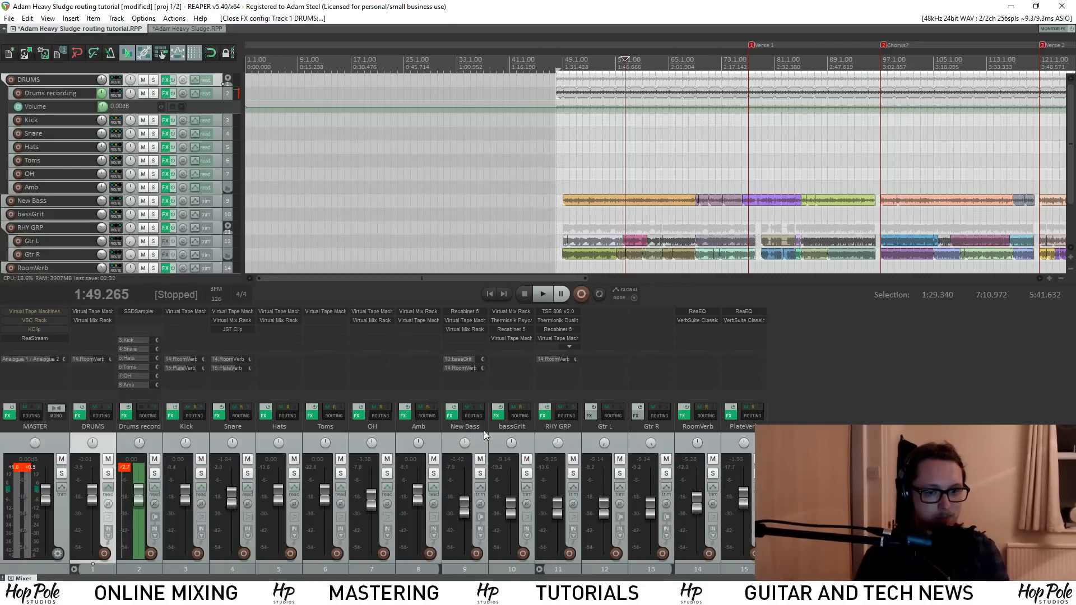
Add a new track directly above New Bass and name it BASS GRP
left_click(223, 203)
key("ctrl+t")
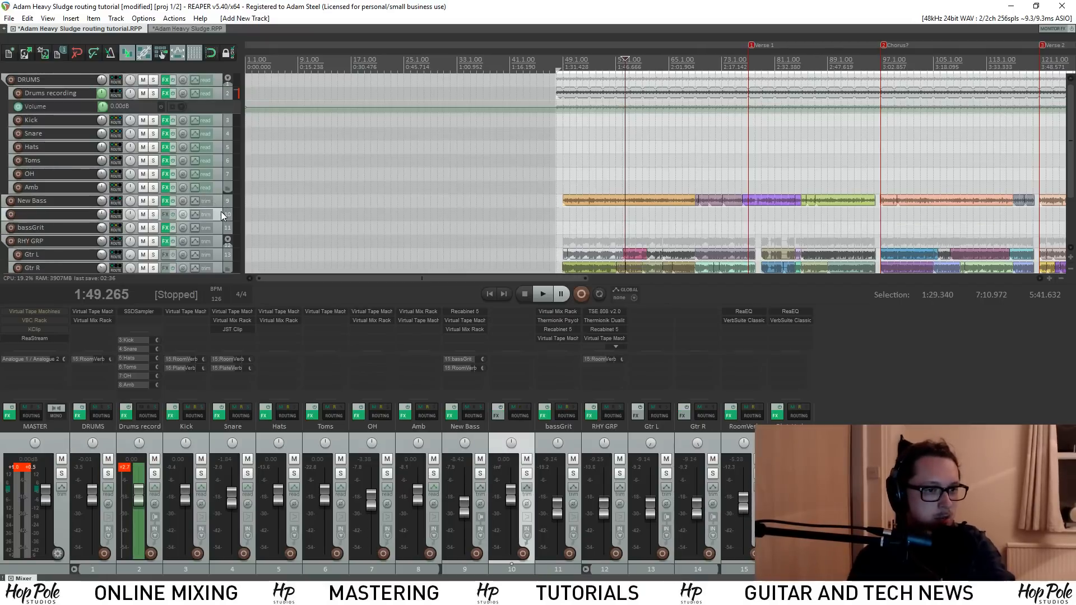
left_click_drag(218, 210, 215, 197)
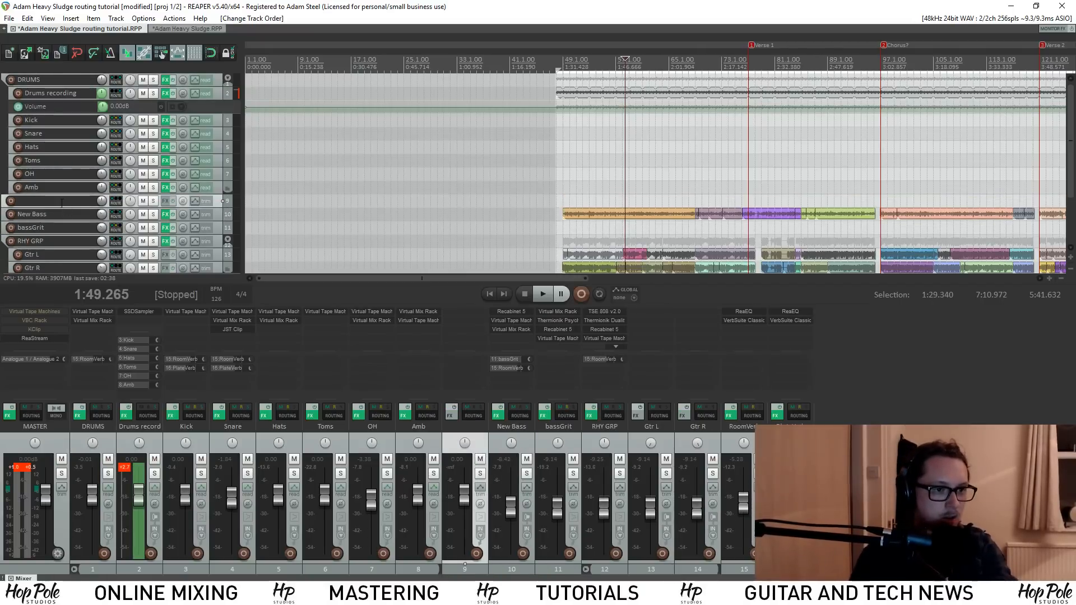
double_click(54, 202)
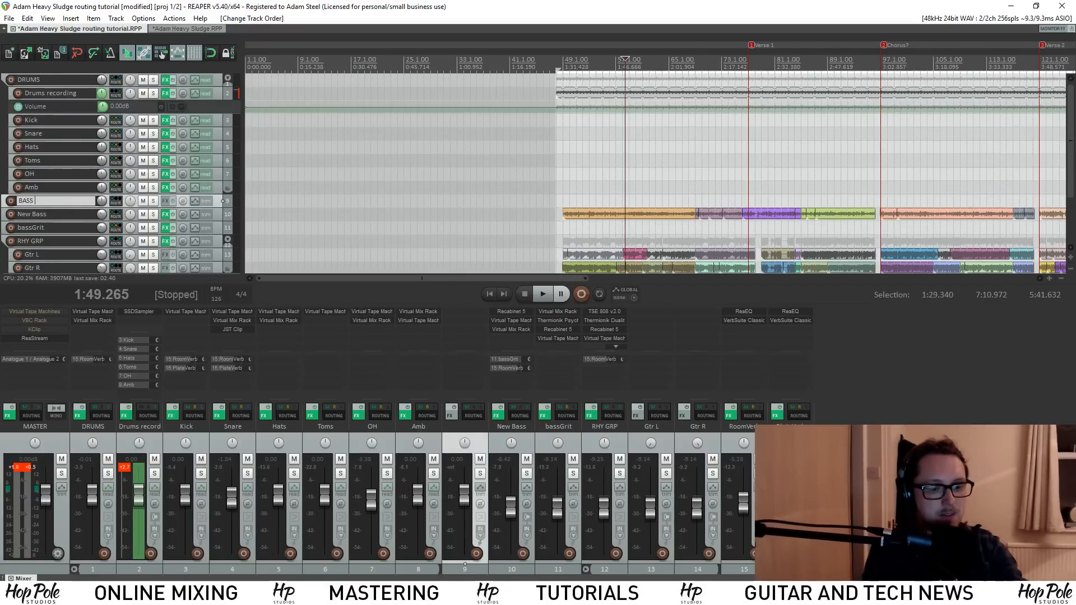
key("Return")
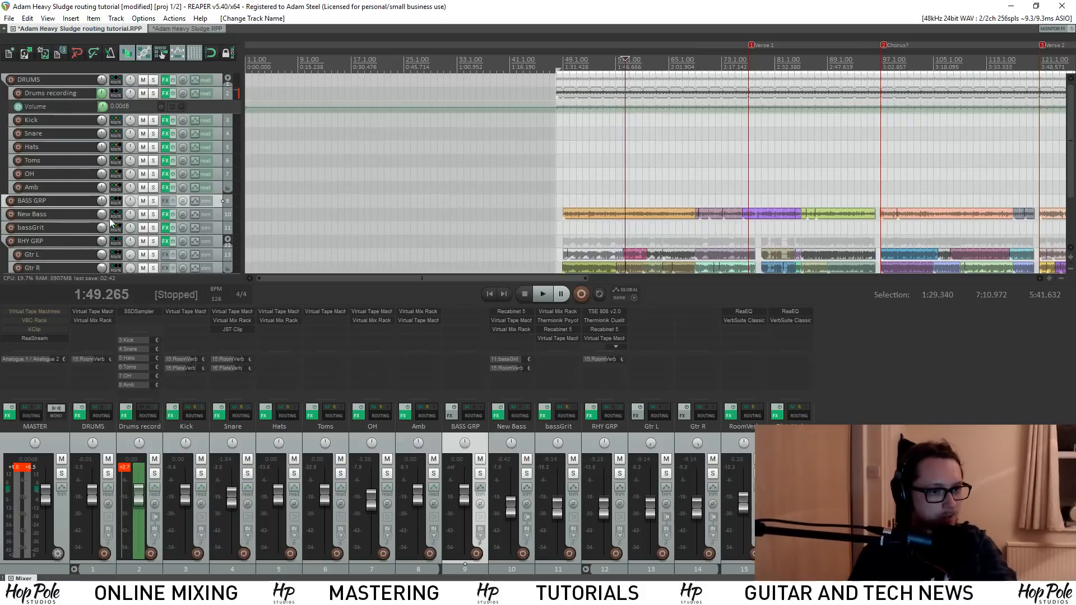
Nest the New Bass and bassGrit tracks inside the BASS GRP track as a folder
left_click(216, 213)
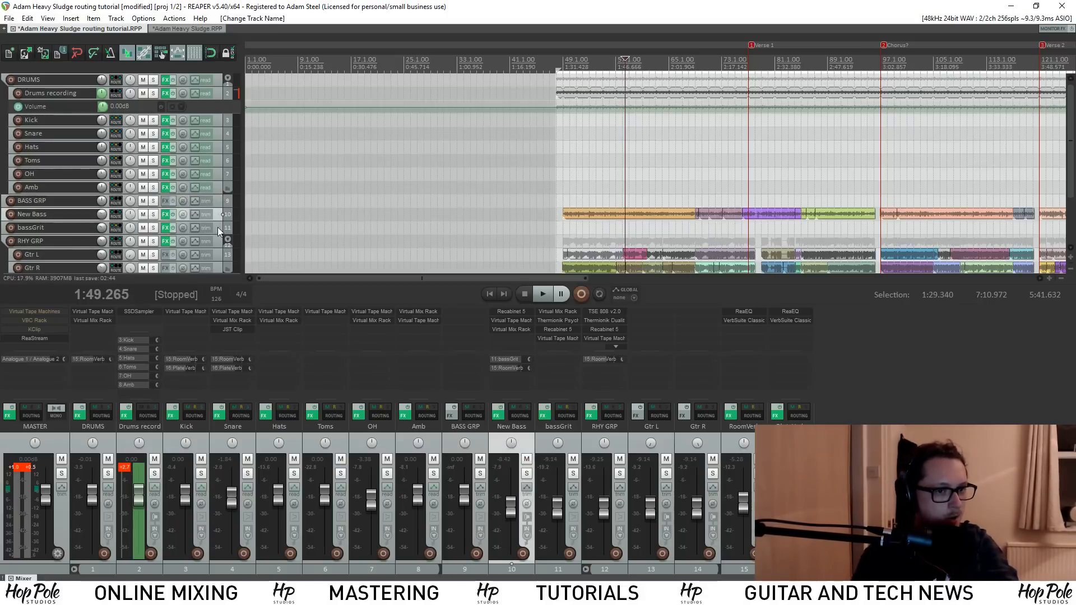
left_click(218, 227, "ctrl")
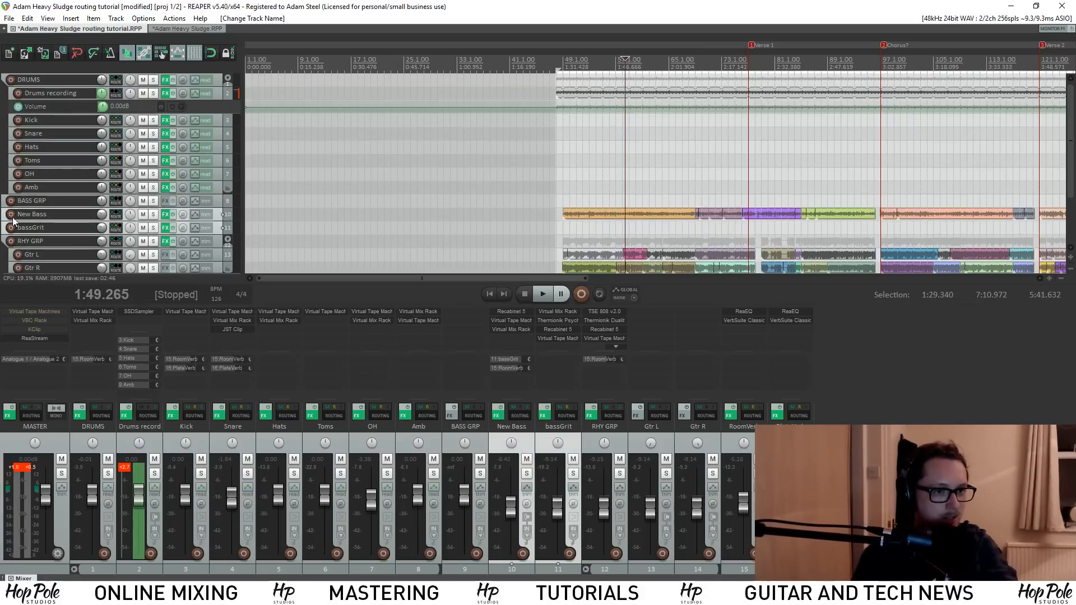
left_click_drag(6, 217, 28, 200)
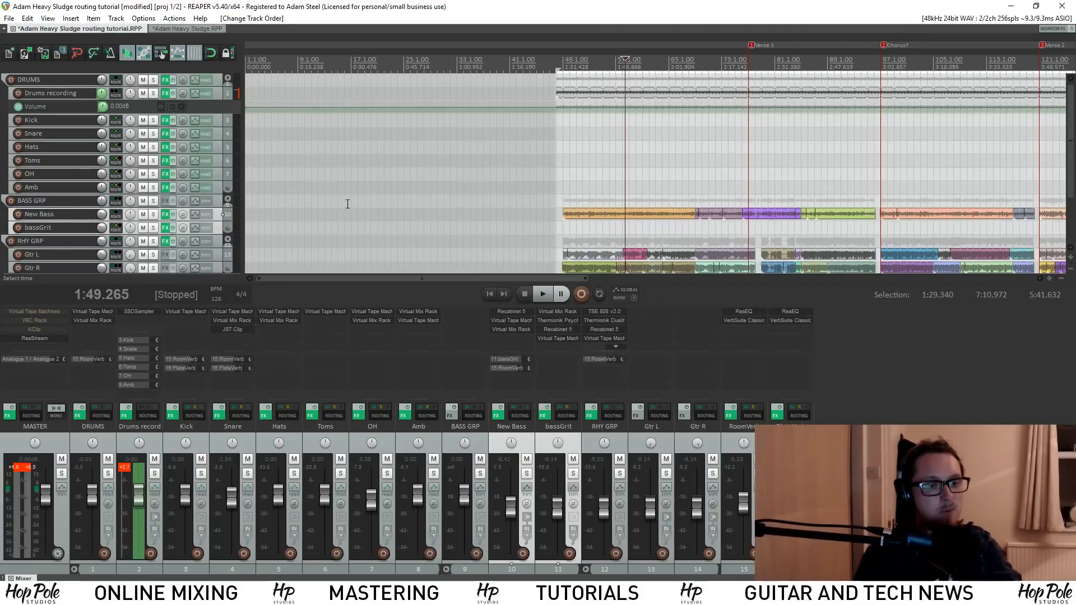
Solo the BASS GRP folder, listen to the combined bass tracks, stop playback and clear the solo
key("space")
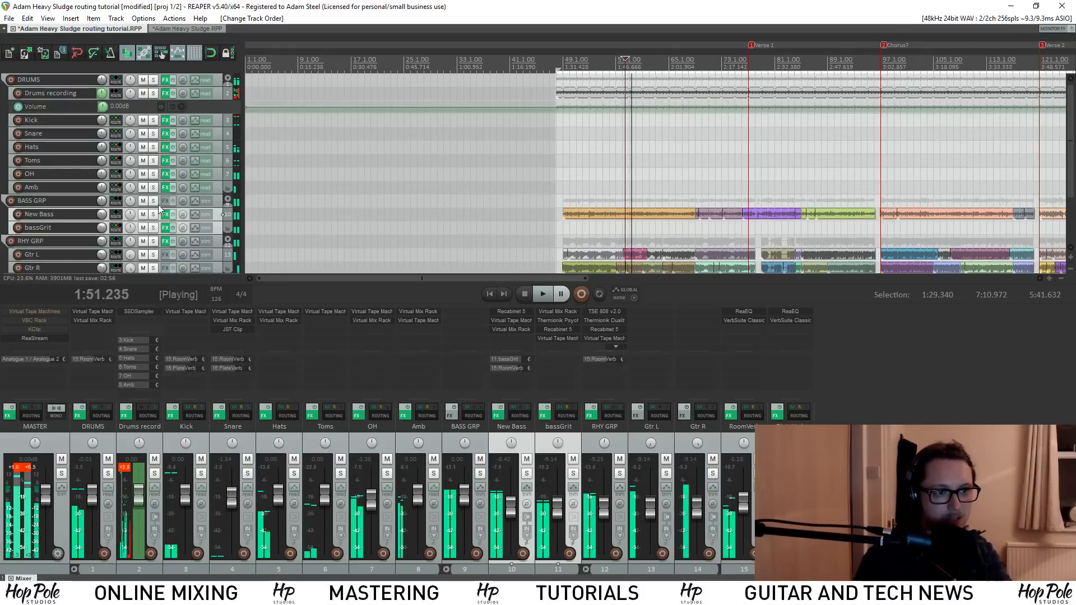
key("space")
left_click(193, 200)
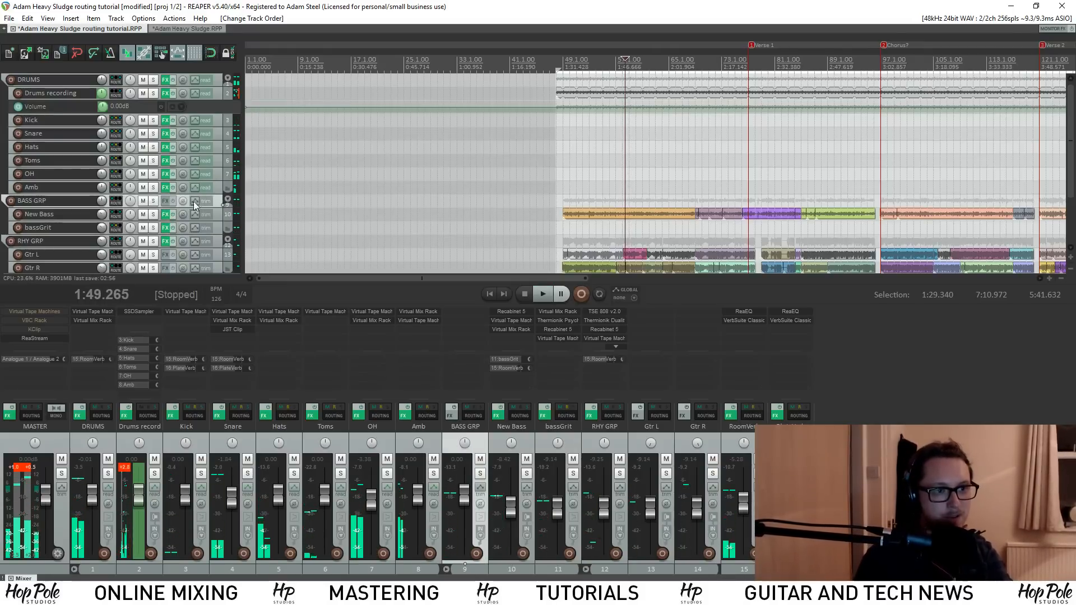
left_click(153, 200)
key("space")
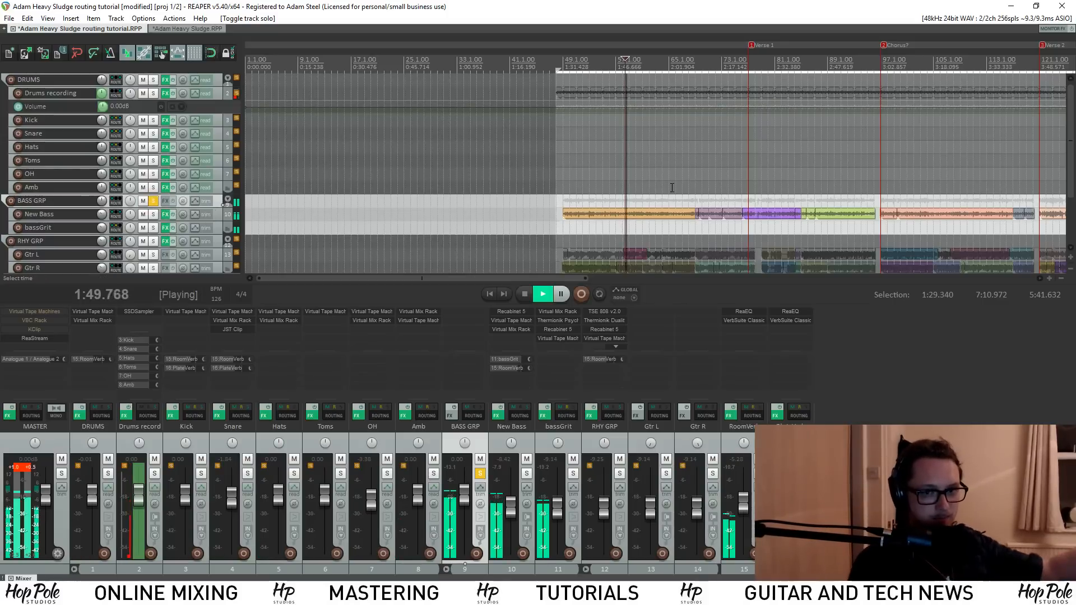
scroll(637, 222, "down", 2)
scroll(611, 216, "down", 1)
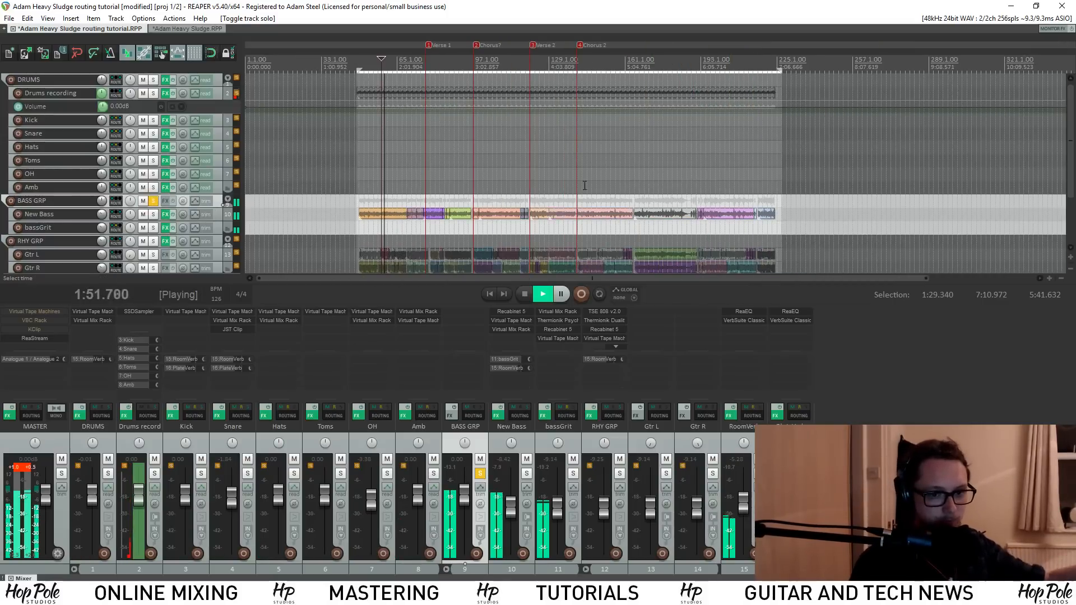
scroll(559, 176, "up", 3)
scroll(559, 176, "up", 4)
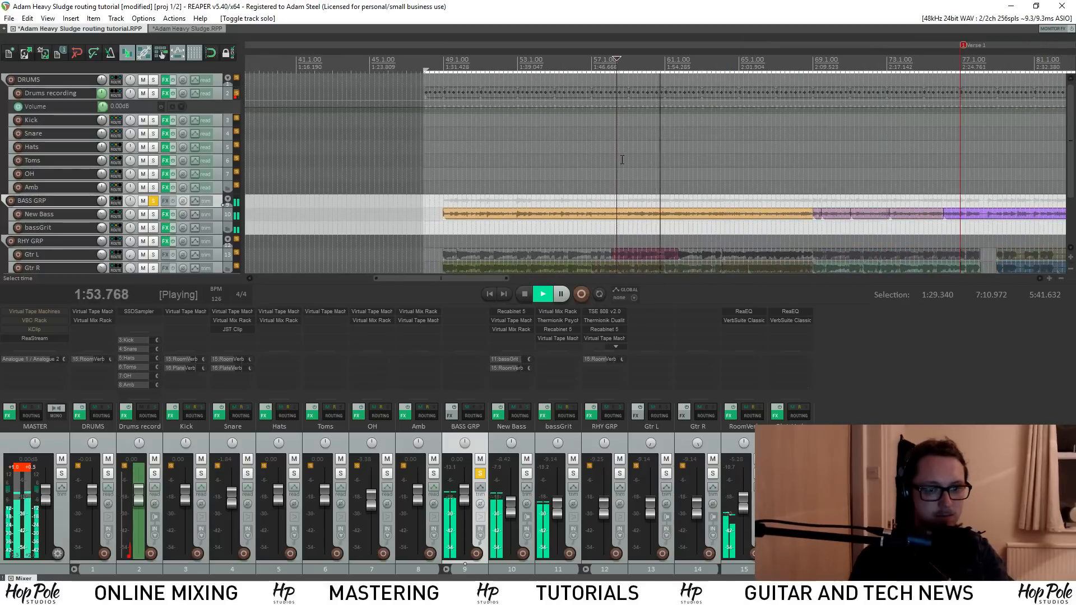
key("space")
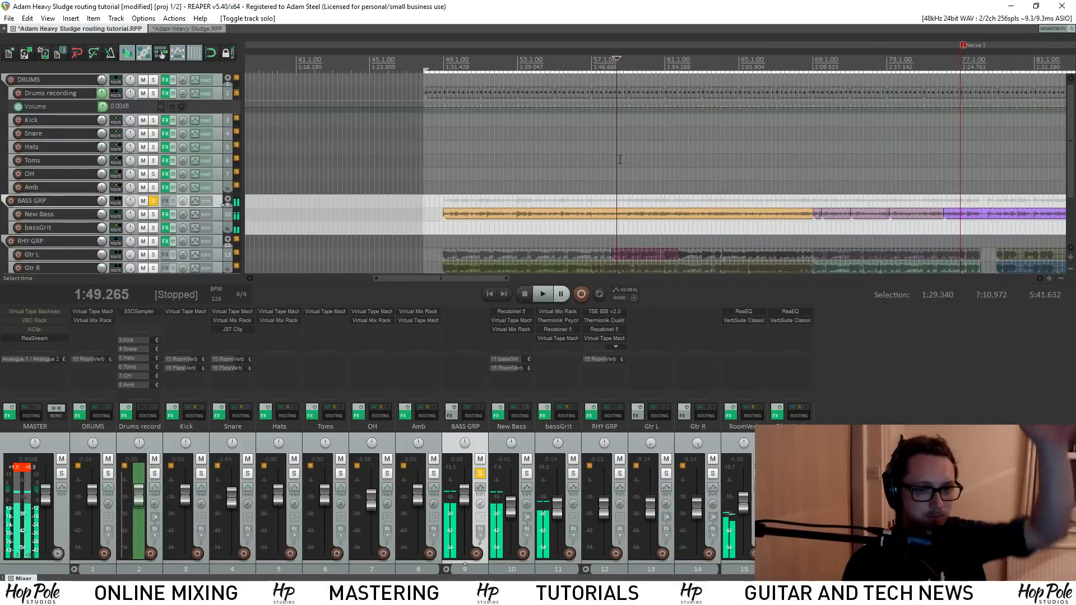
left_click(153, 201)
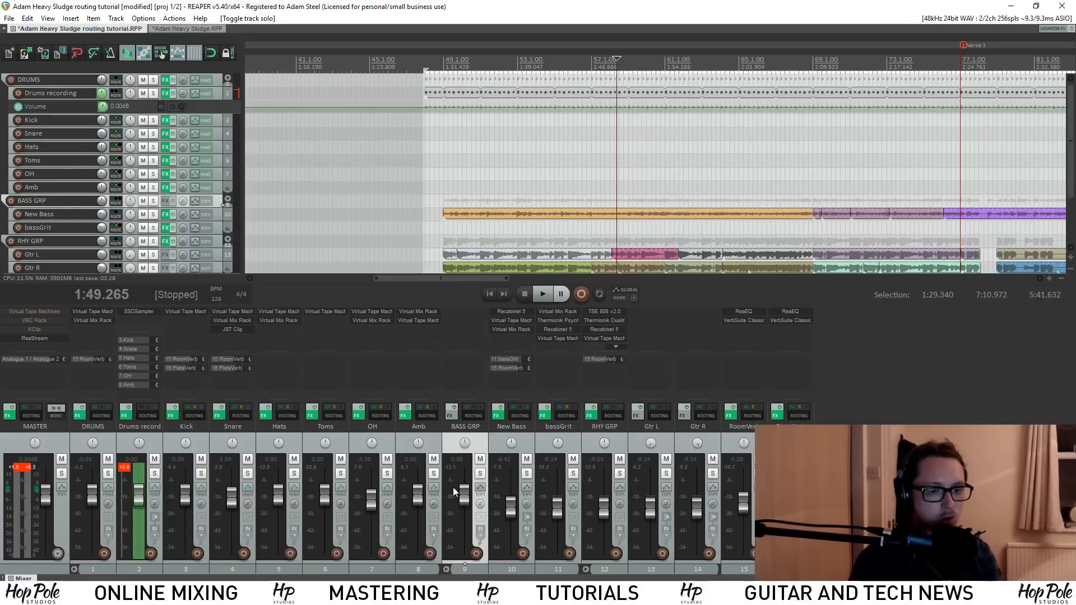
Try the BASS GRP volume fader as a single level control for the bass tracks and play the project briefly
mouse_move(464, 492)
left_mouse_down()
mouse_move(464, 522)
mouse_move(469, 492)
left_mouse_up()
key("space")
key("space")
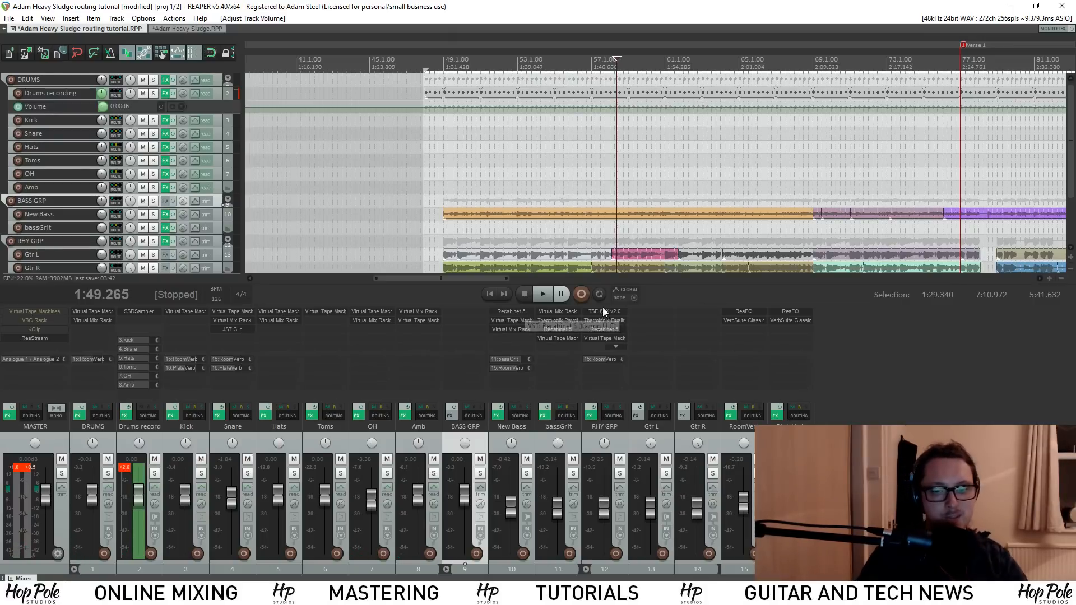
Solo the RHY GRP folder, enlarge the Gtr L track, and select the Gtr L, Gtr R and RHY GRP channels in turn
scroll(195, 197, "down", 1)
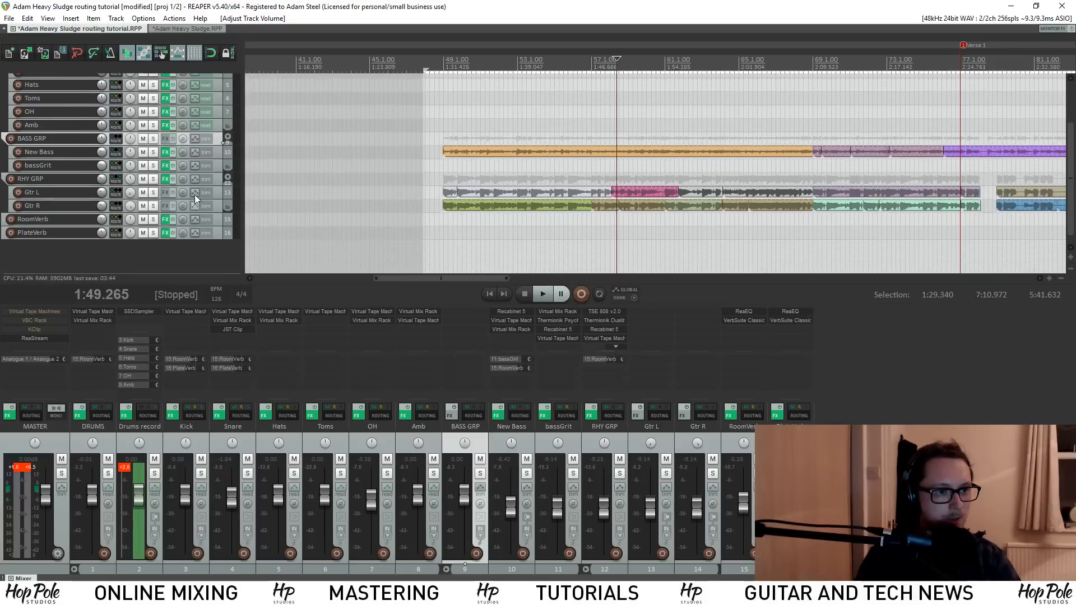
left_click(153, 179)
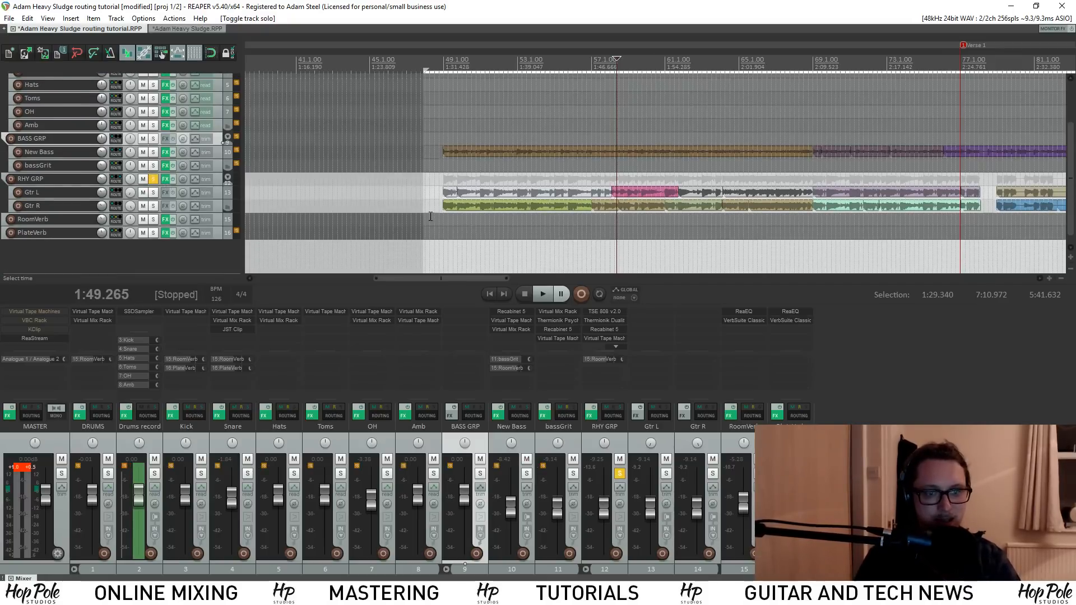
left_click_drag(195, 198, 195, 240)
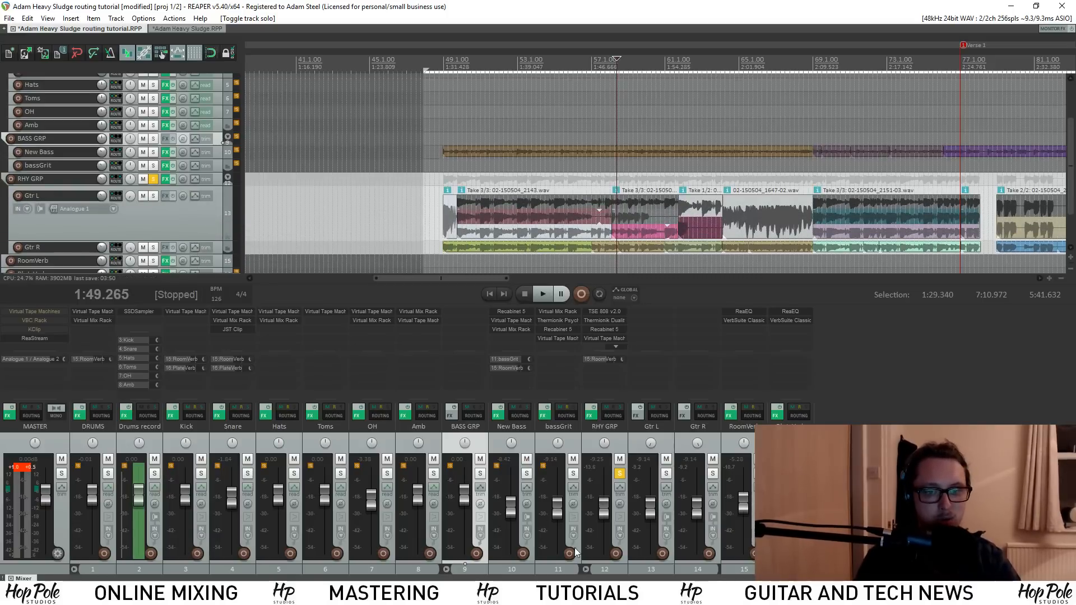
left_click(672, 439)
left_click(686, 438)
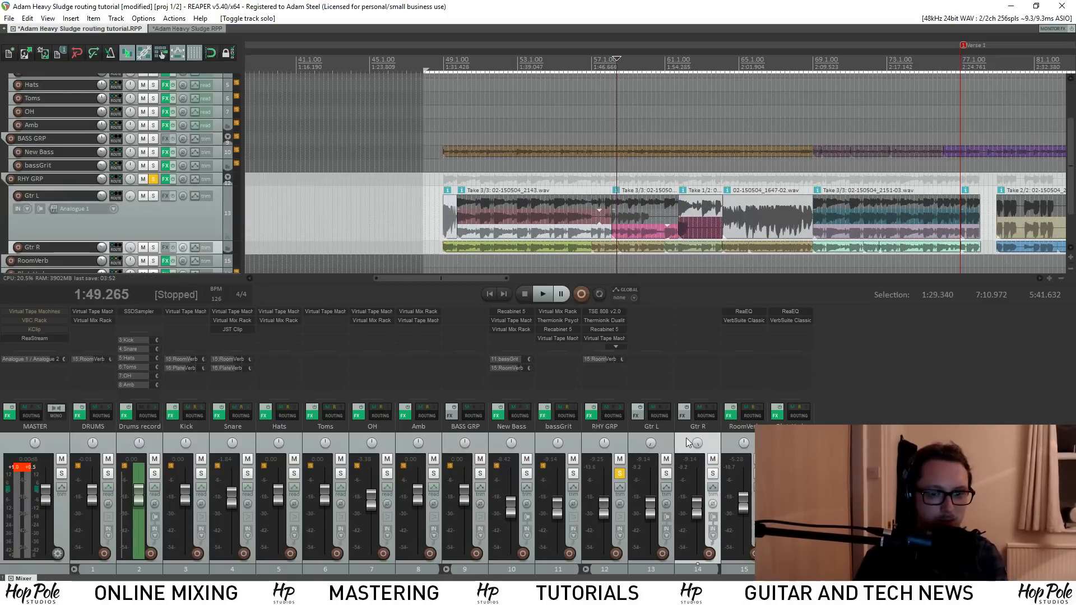
left_click(667, 439)
left_click(604, 439)
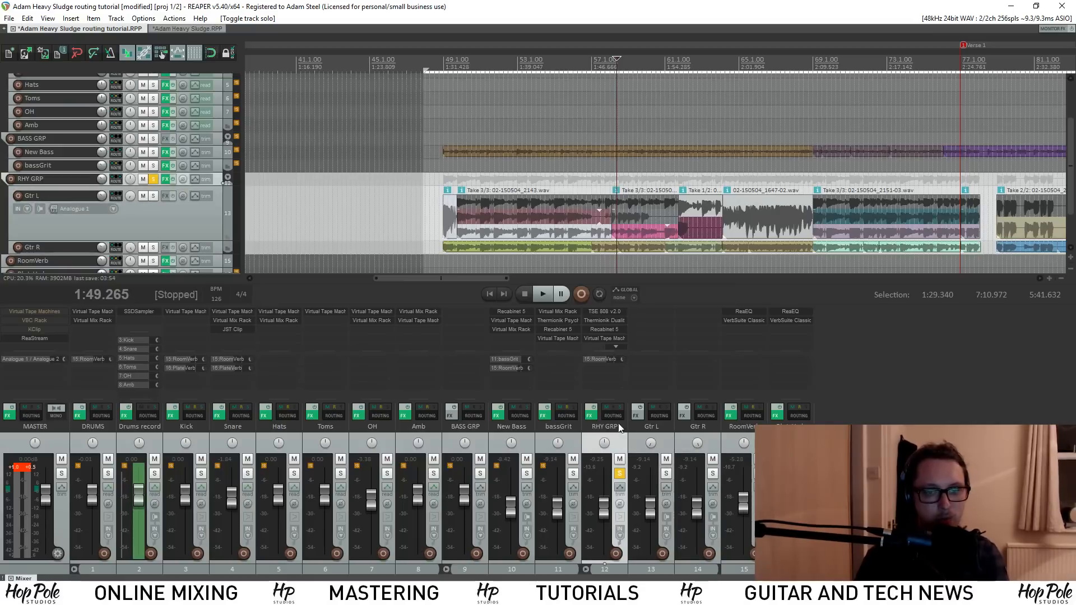
Inspect the RHY GRP folder's plugin chain, including Thermionik Duality, TSE 808 and Recabinet 5, closing each plugin window
left_click(611, 317)
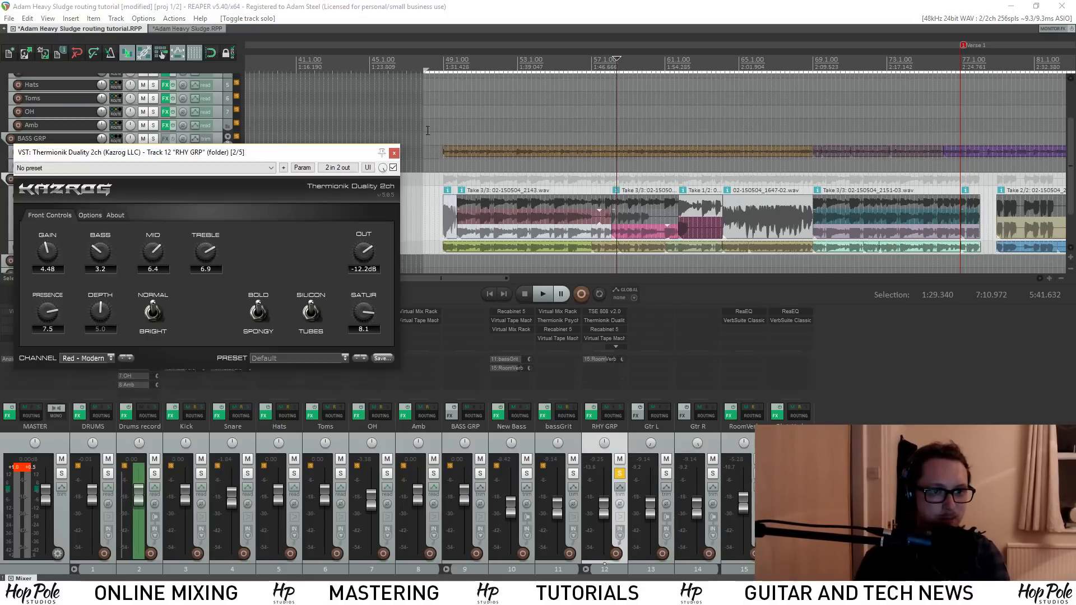
left_click(395, 153)
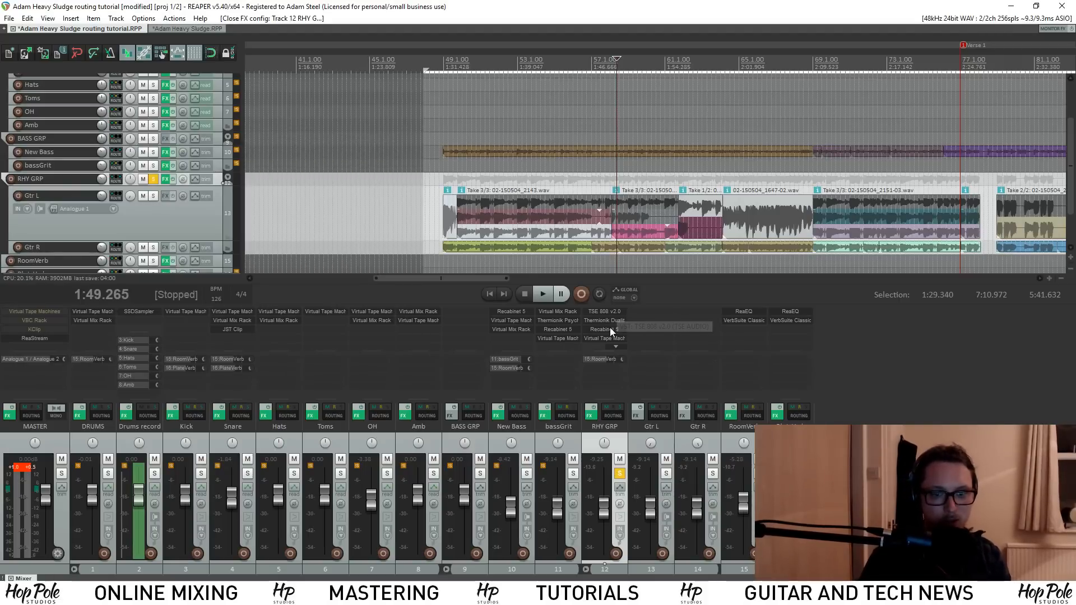
left_click(610, 310)
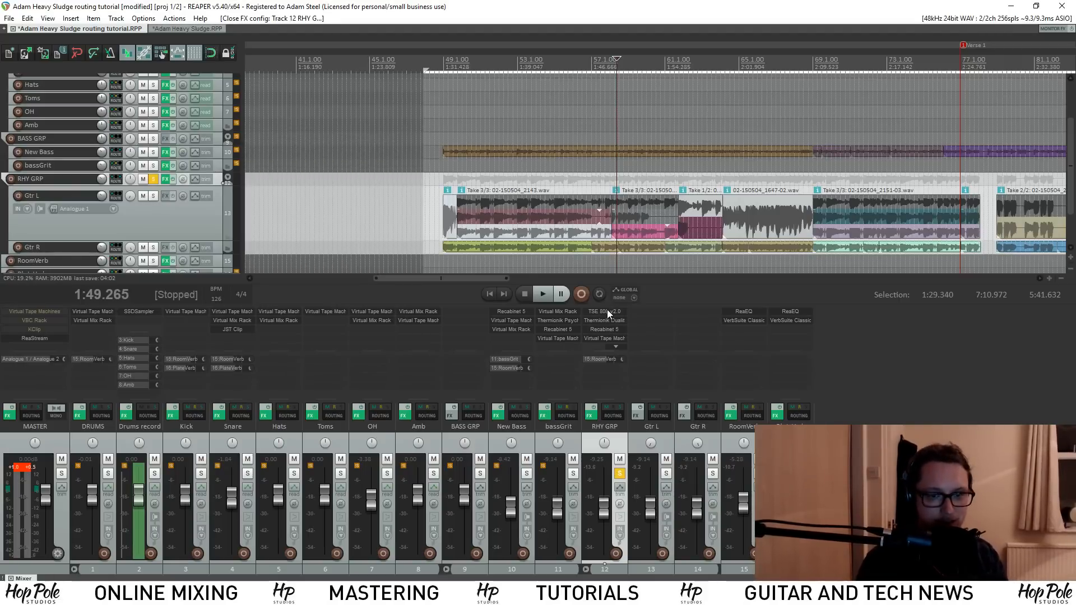
left_click(380, 281)
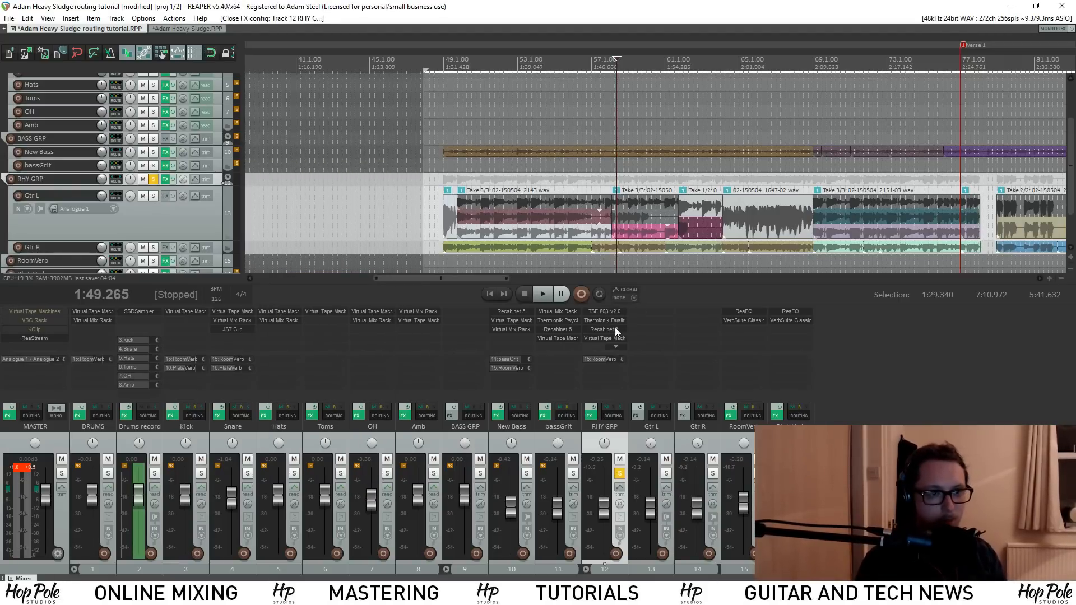
left_click(615, 329)
left_click(778, 218)
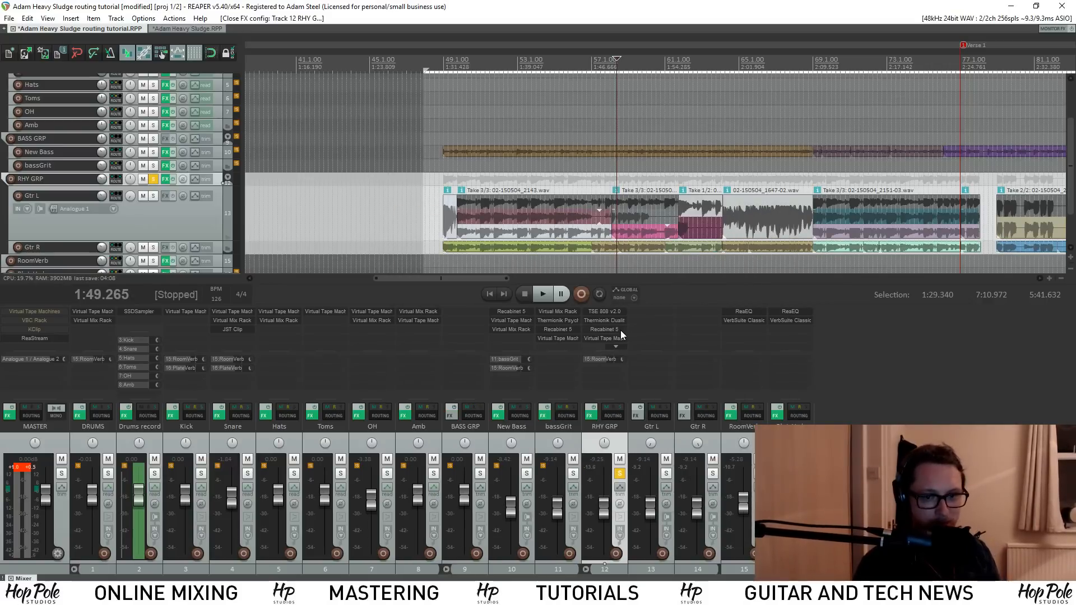
scroll(616, 330, "down", 1)
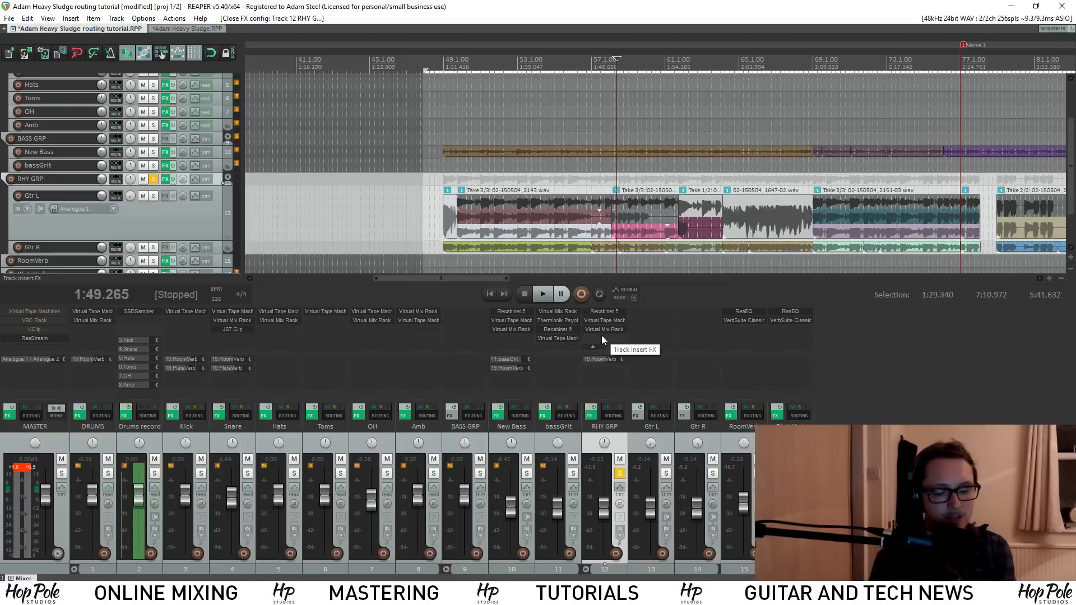
scroll(594, 329, "up", 2)
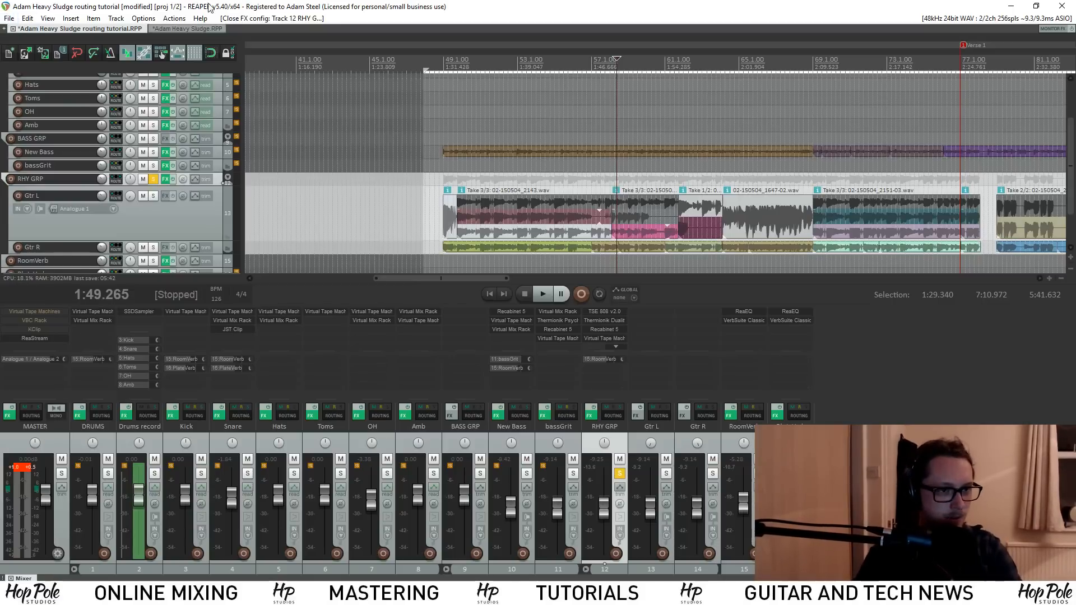
left_click(8, 18)
left_click(23, 31)
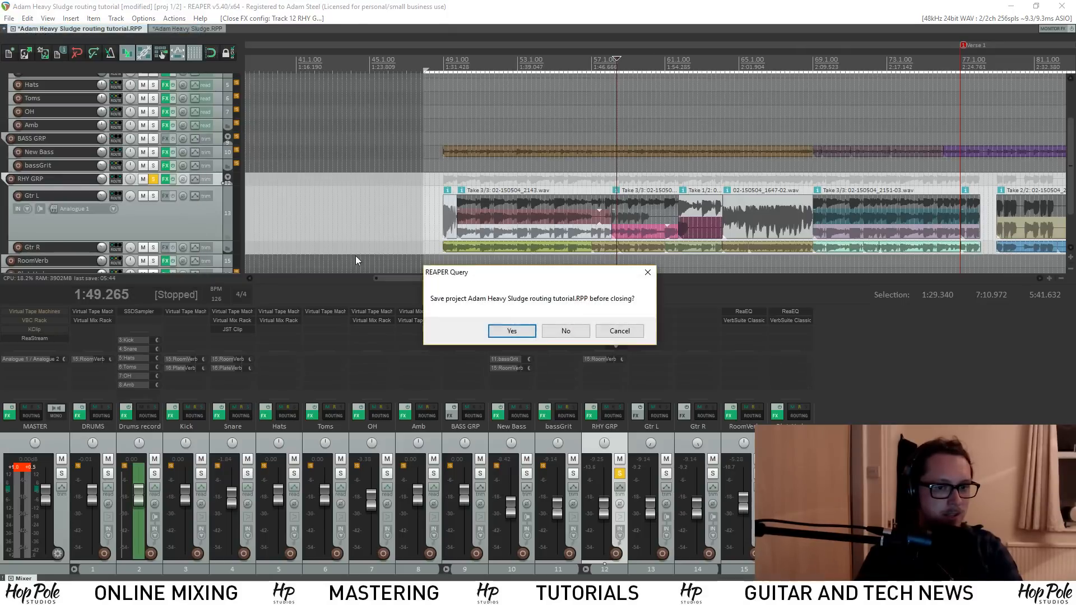
left_click(619, 331)
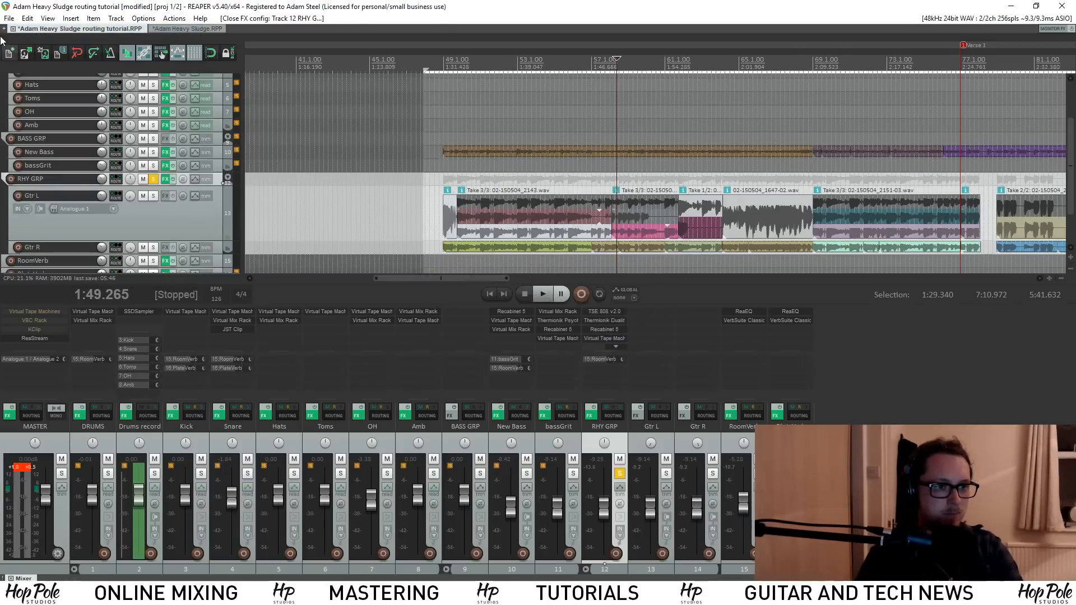
Create a new project in its own tab and add a track named vintage 30
left_click(8, 18)
left_click(25, 124)
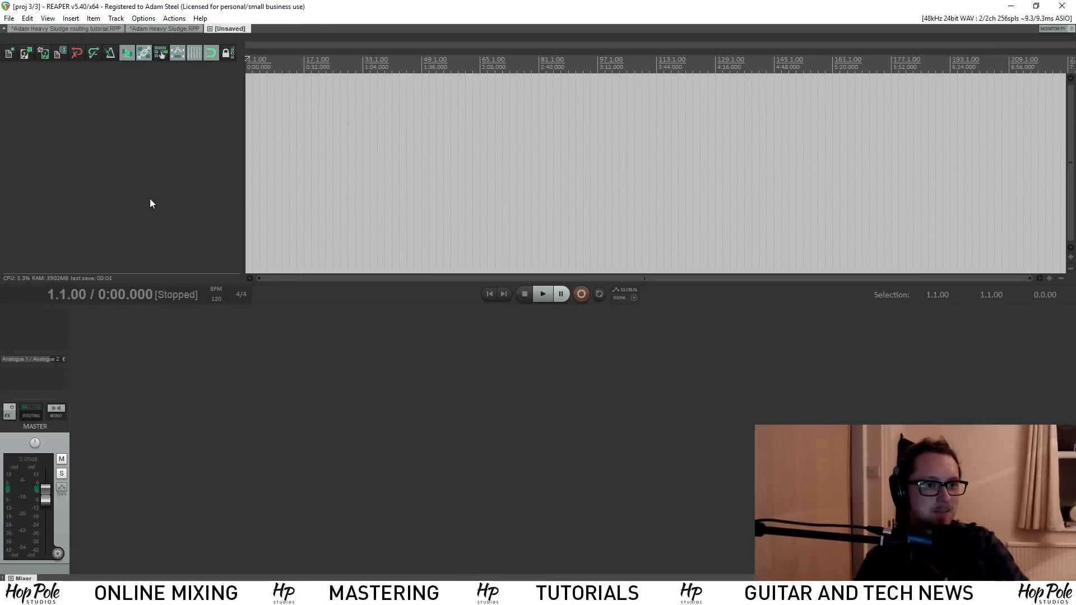
double_click(136, 193)
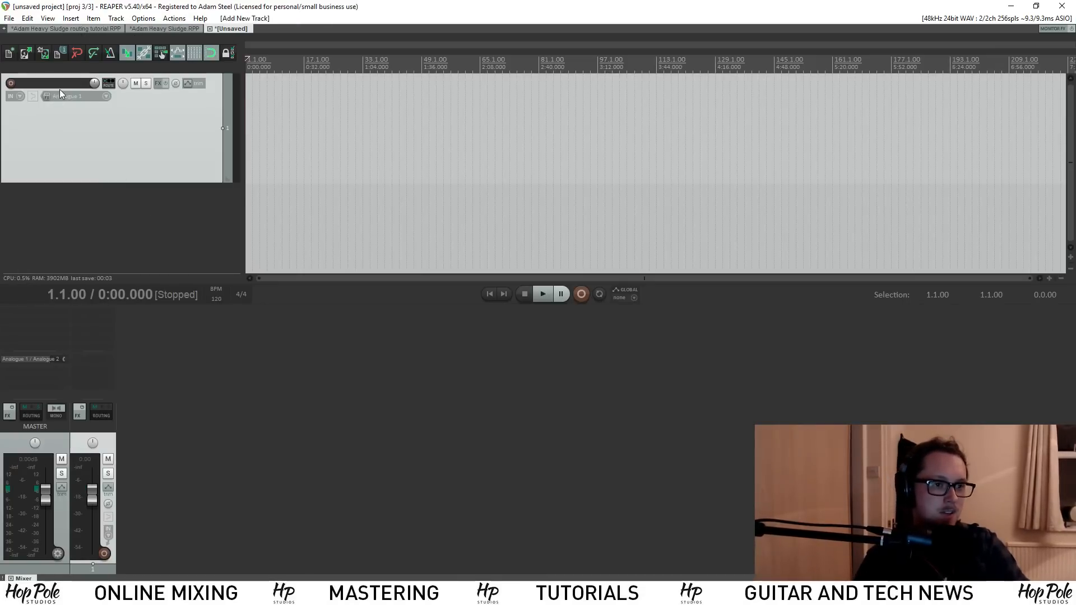
double_click(61, 83)
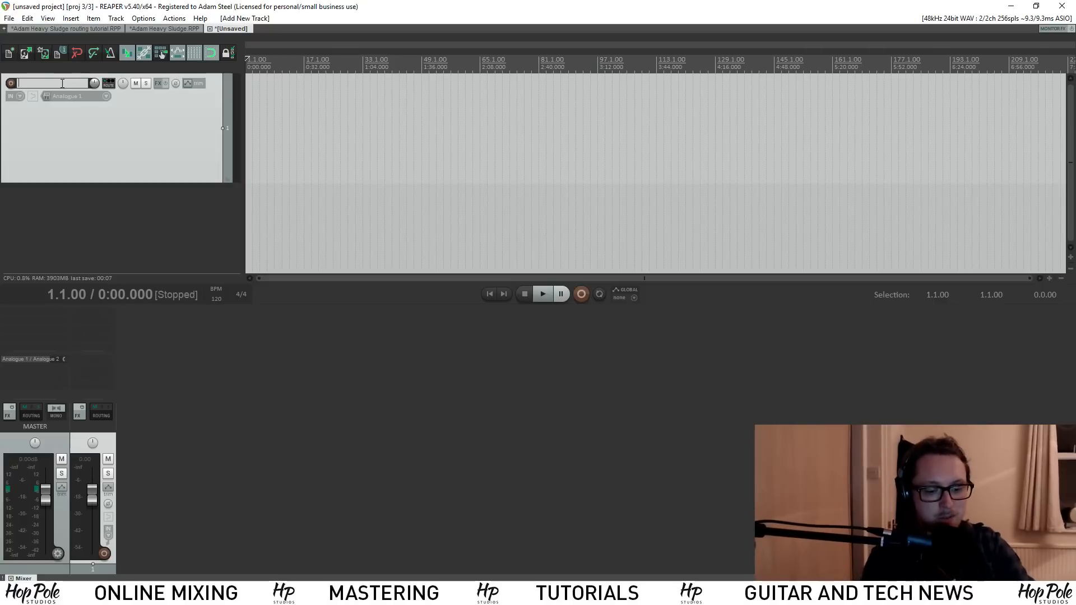
type("vintage 39")
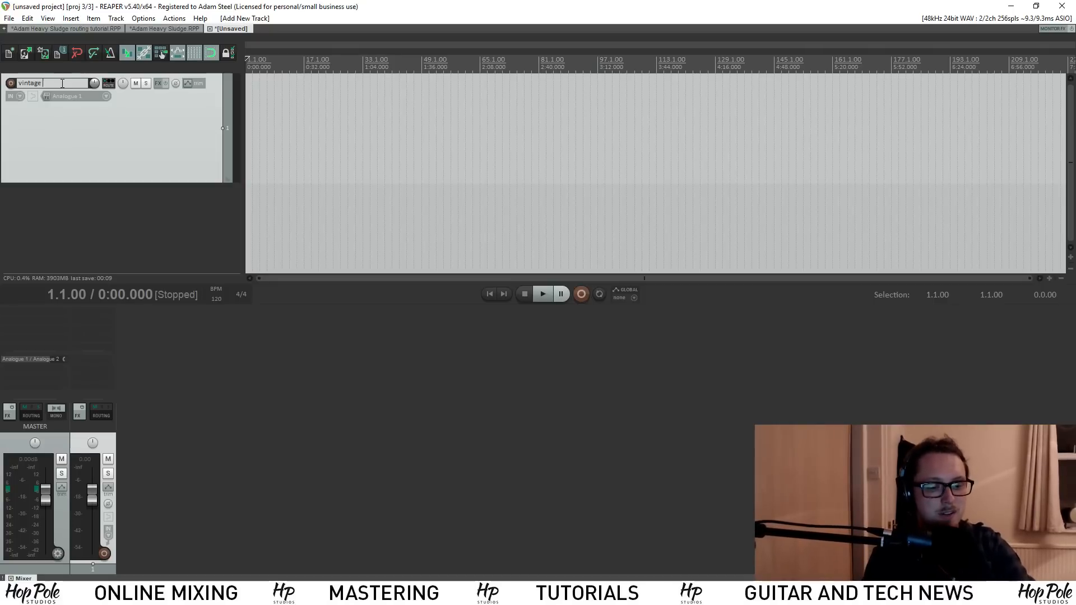
key("BackSpace")
type("0")
key("Return")
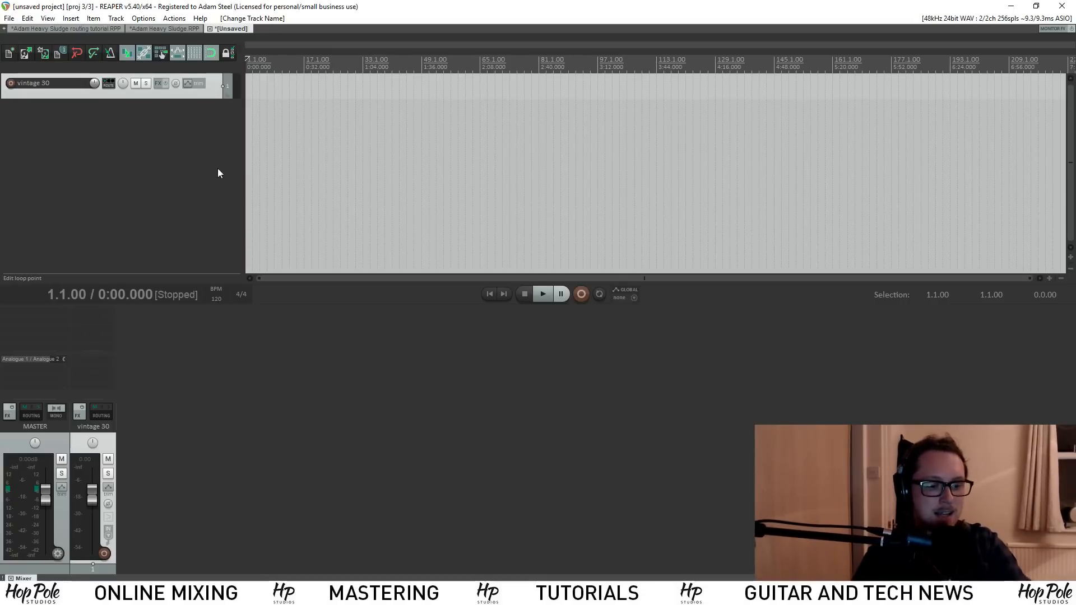
Add ten more unnamed tracks below the vintage 30 track
double_click(218, 170)
key("ctrl+t")
key("ctrl+t")
key("ctrl+t")
key("ctrl+t")
key("ctrl+t")
key("ctrl+t")
key("ctrl+t")
key("ctrl+t")
key("ctrl+t")
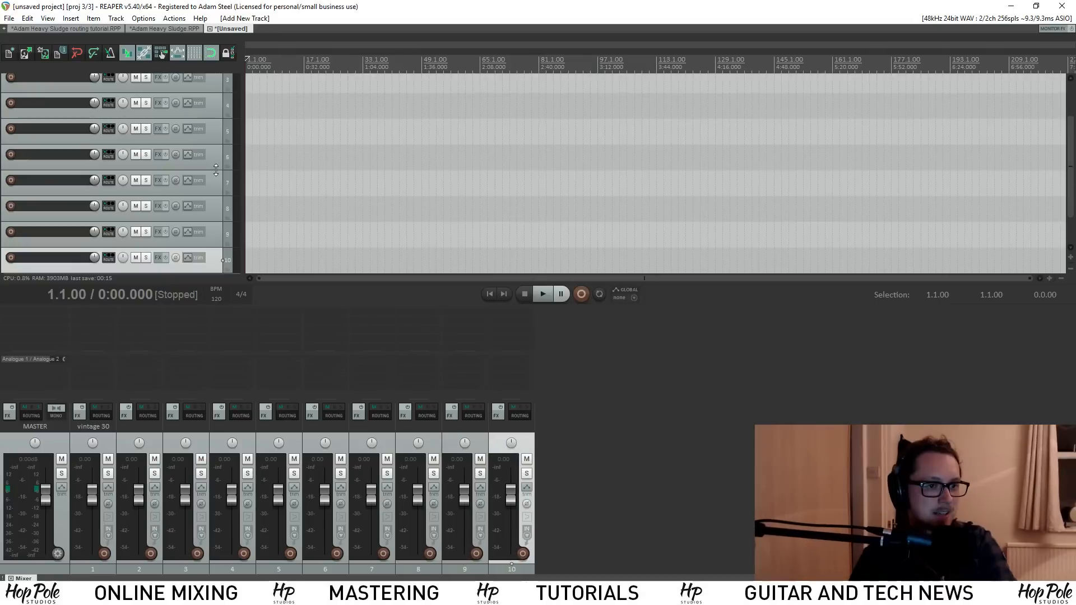
left_click(316, 84)
scroll(347, 84, "up", 2)
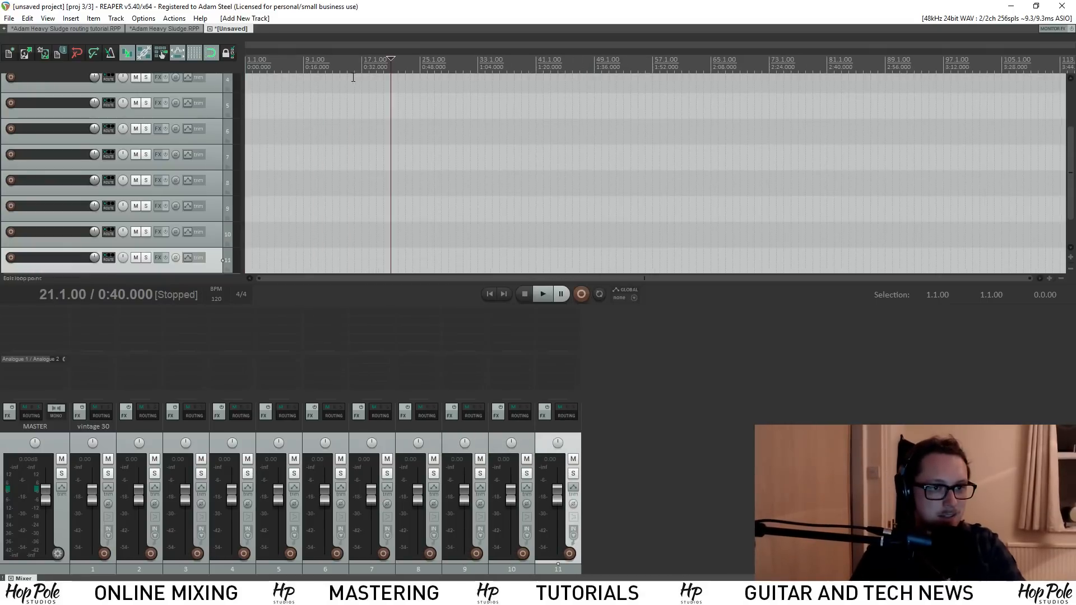
scroll(224, 168, "up", 3)
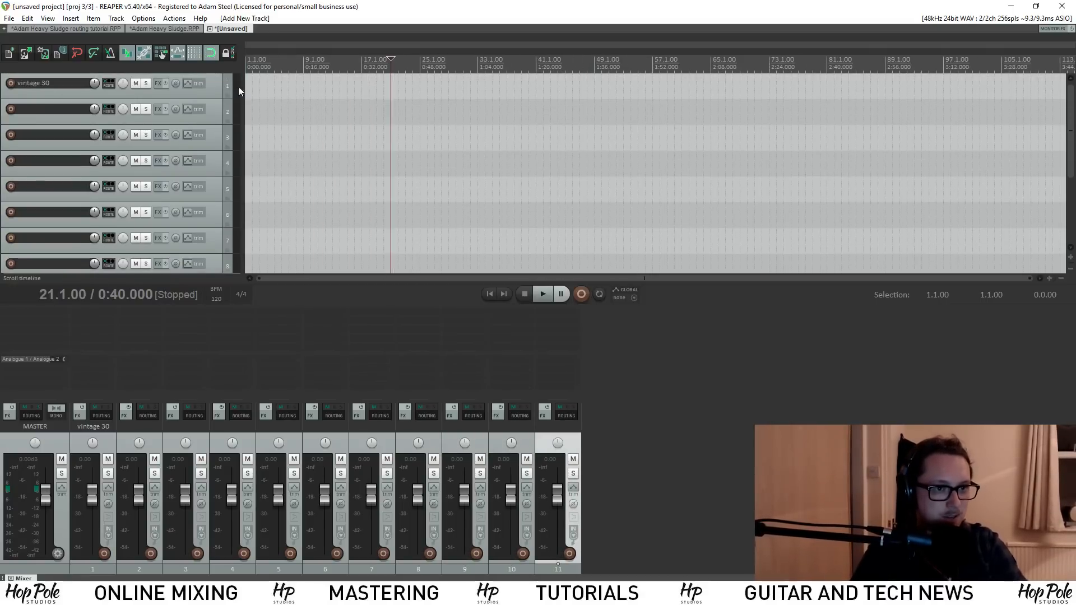
Select tracks 2 to 11 and make a time selection from 23.1.00 to 87.1.00
left_click(224, 111)
scroll(251, 128, "down", 2)
scroll(280, 128, "down", 3)
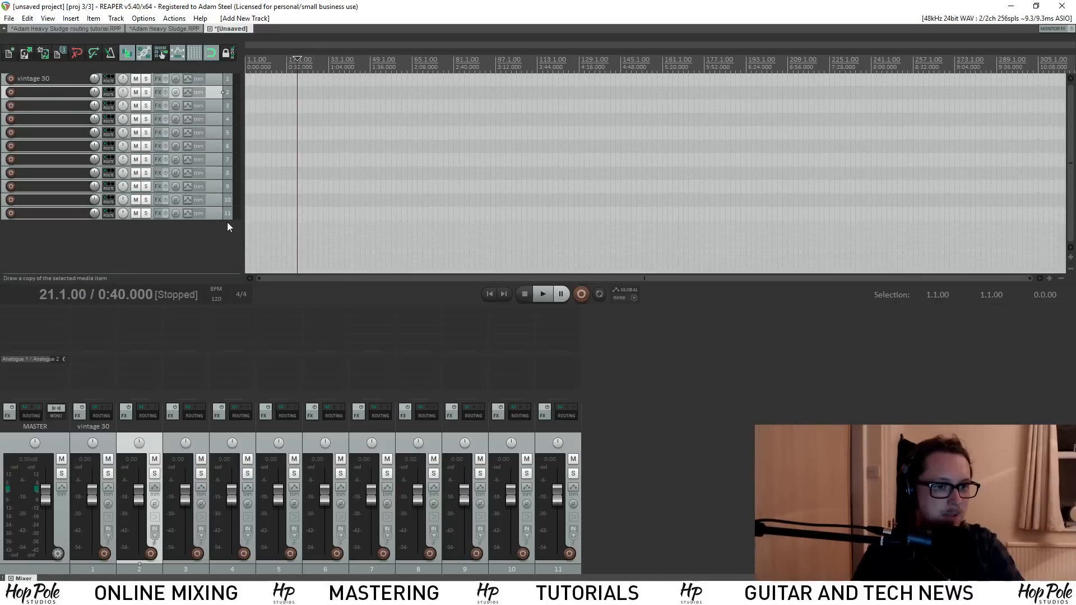
left_click_drag(305, 127, 468, 129)
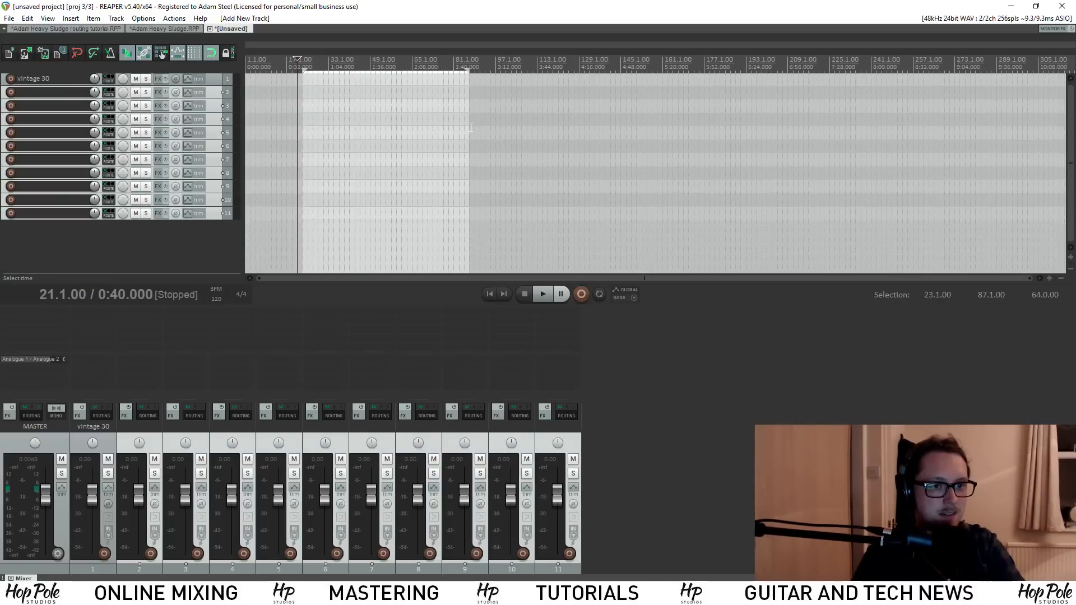
Insert an empty item over the time selection and undo the insertion
left_click(70, 18)
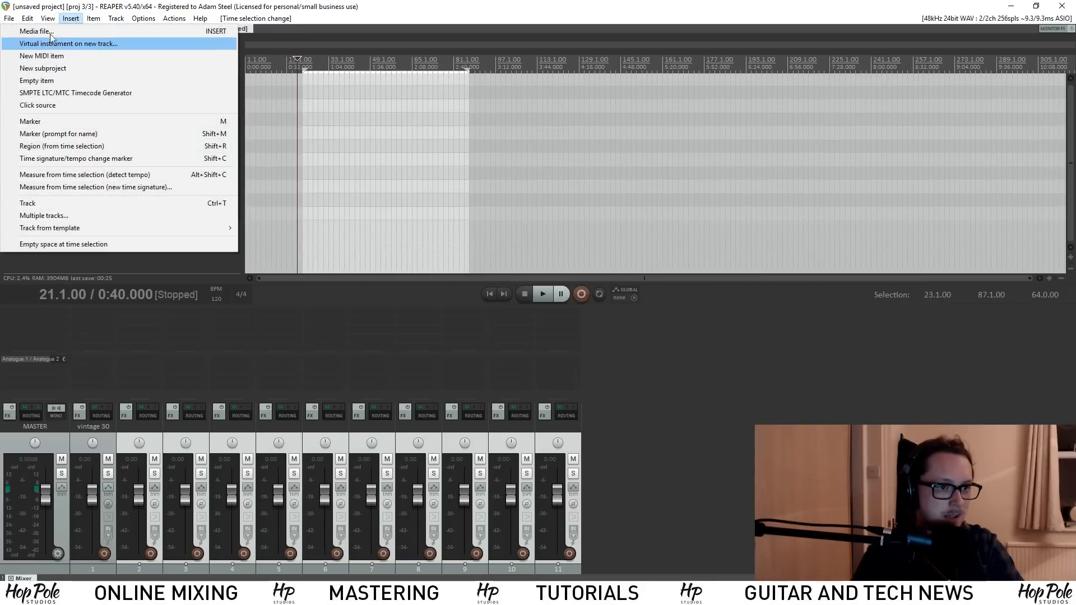
left_click(38, 81)
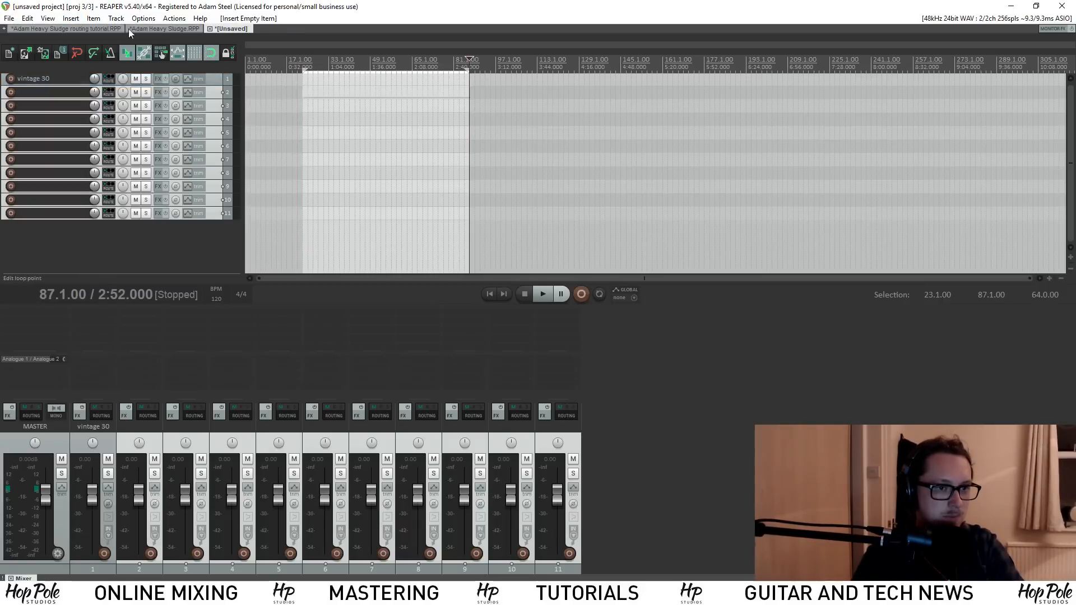
key("ctrl+z")
Over the time selection, insert an SMPTE LTC/MTC timecode generator on track 2 and a new MIDI item on track 3
left_click(52, 19)
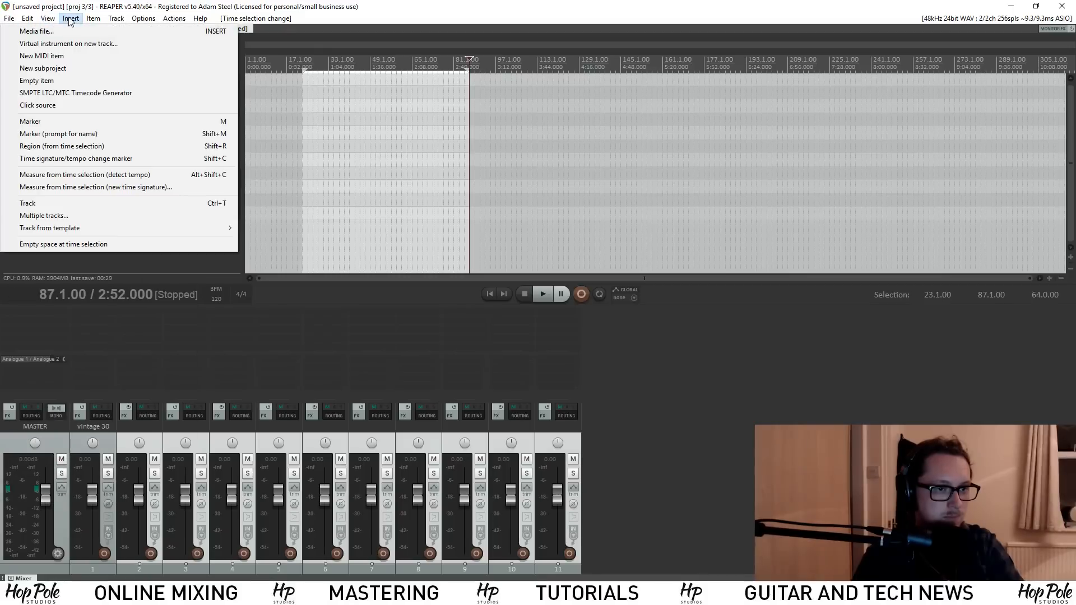
left_click(56, 94)
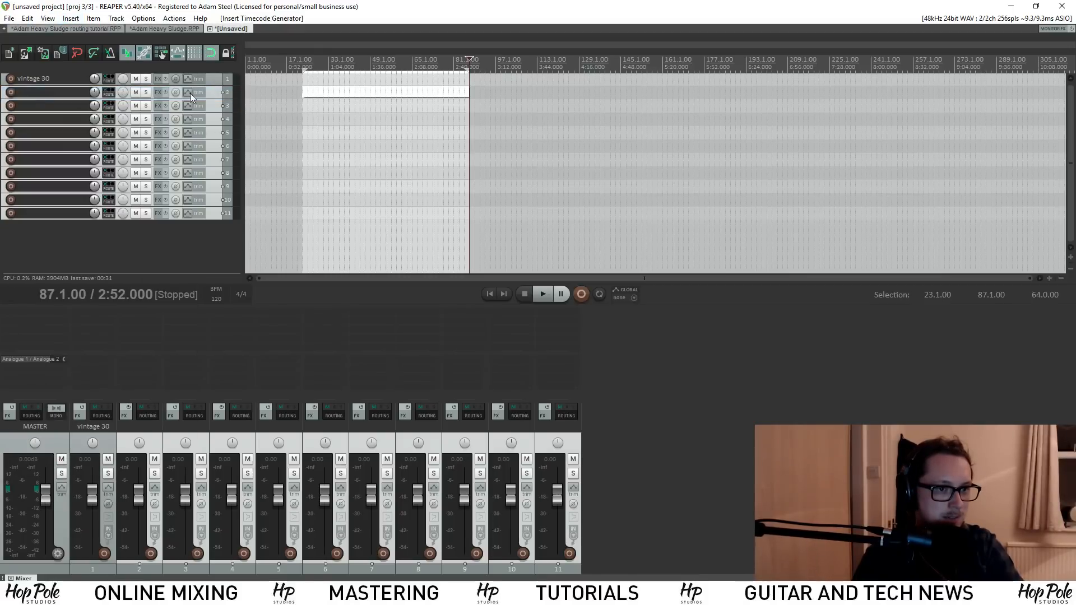
left_click(212, 108)
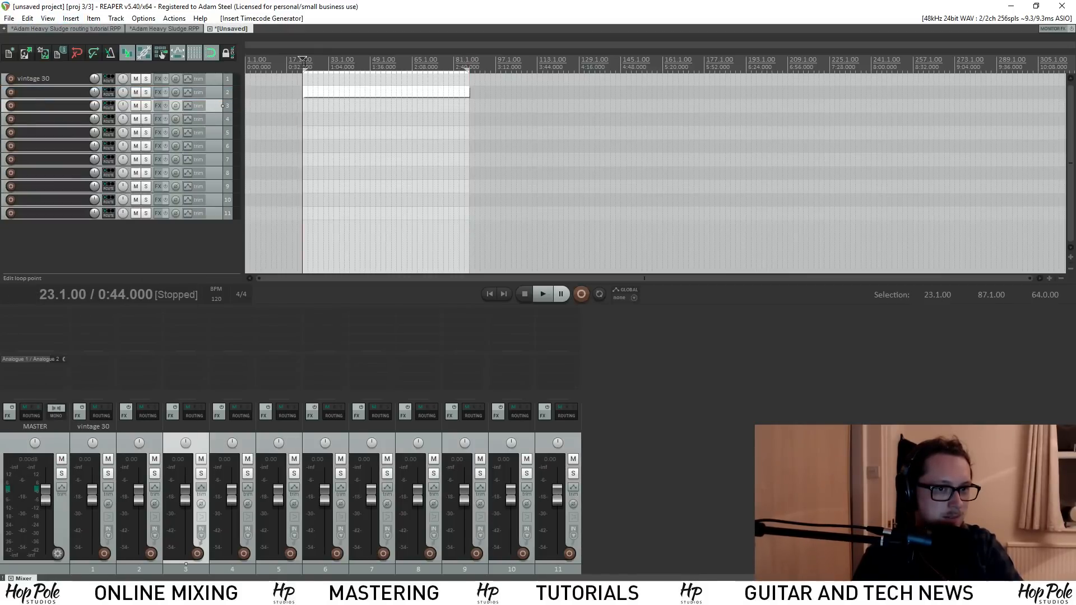
left_click(70, 18)
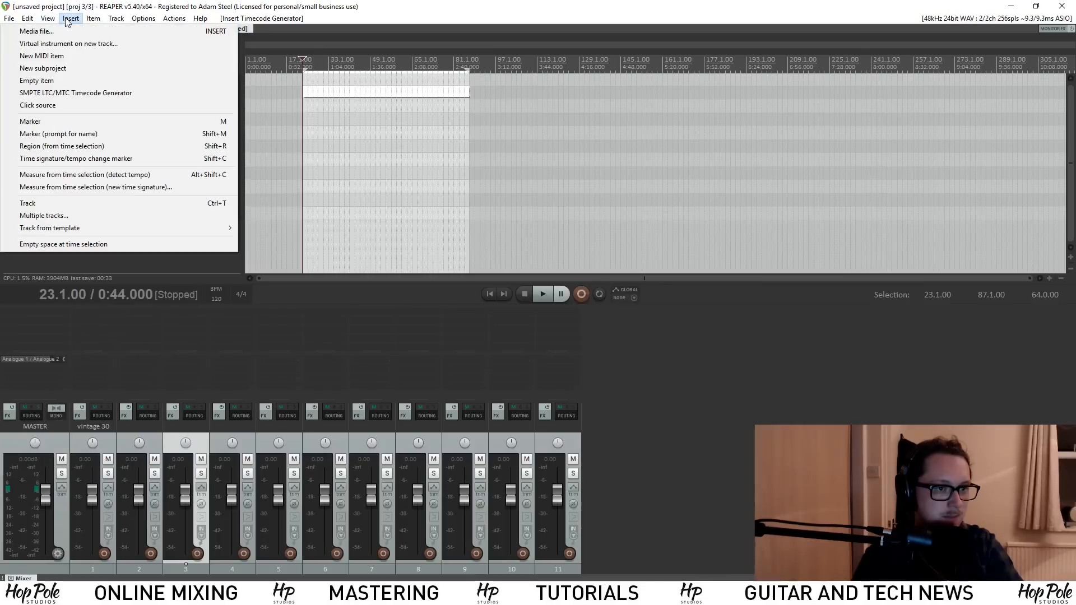
left_click(69, 56)
Insert a new MIDI item with tracks 4 to 11 selected, and another on track 5 alone, spanning the time selection
left_click(221, 119)
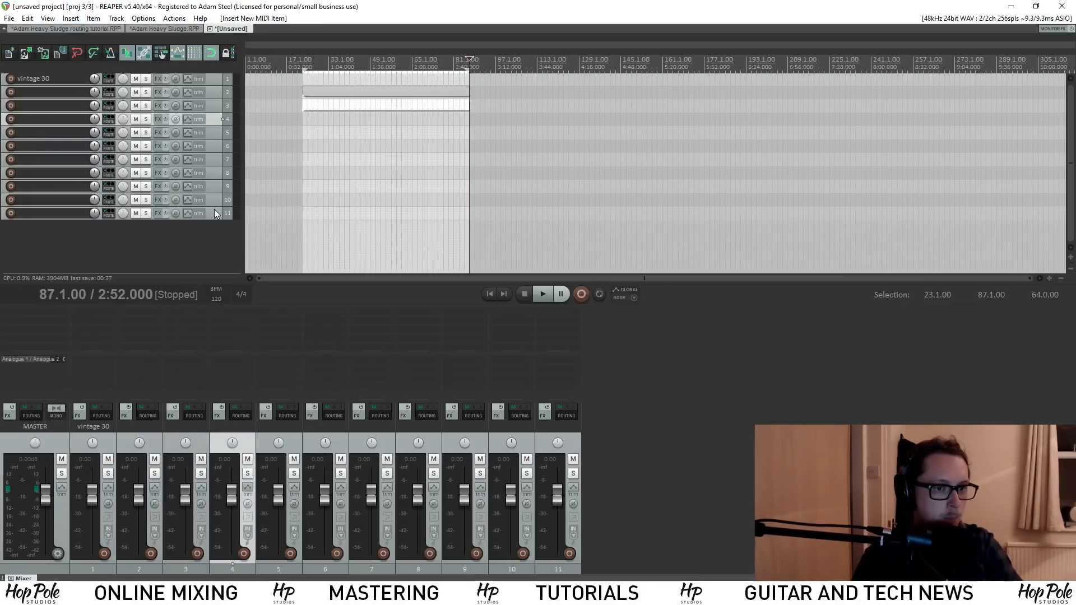
left_click(218, 214, "shift")
left_click(65, 19)
left_click(69, 56)
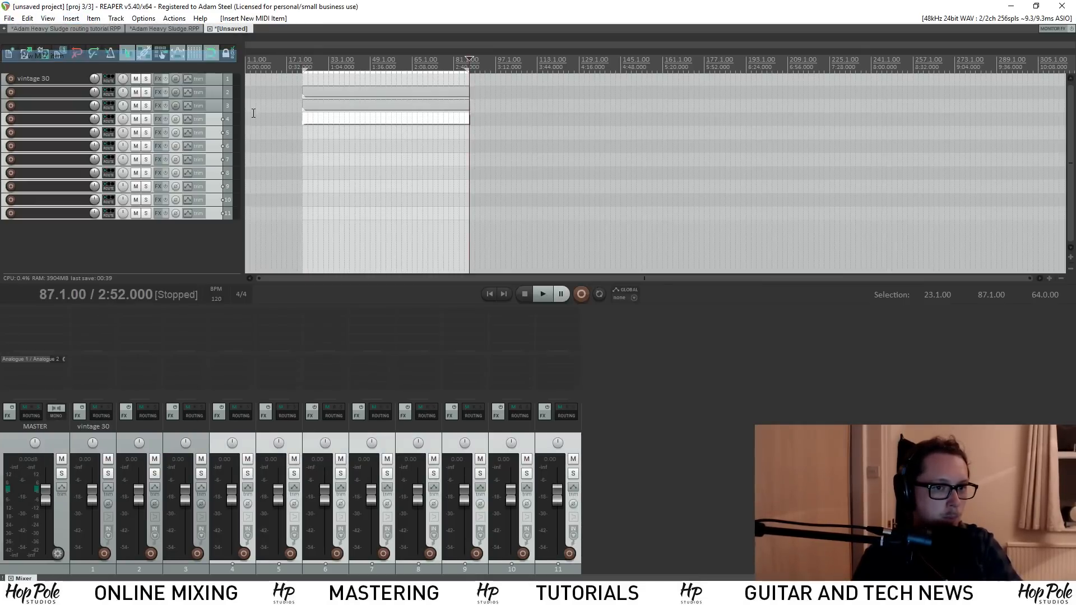
left_click(210, 133)
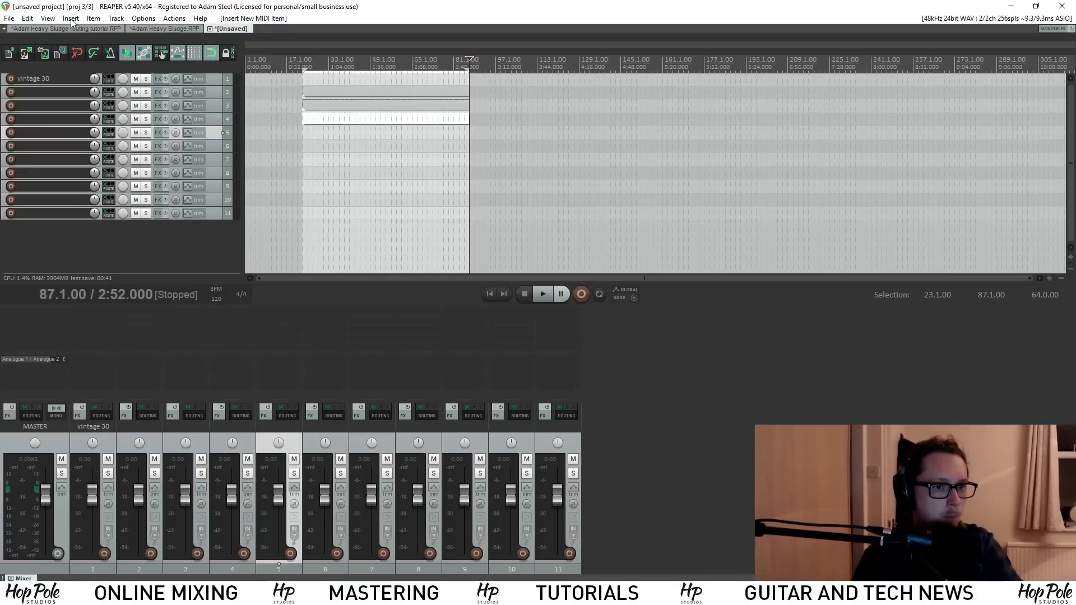
left_click(70, 19)
left_click(76, 56)
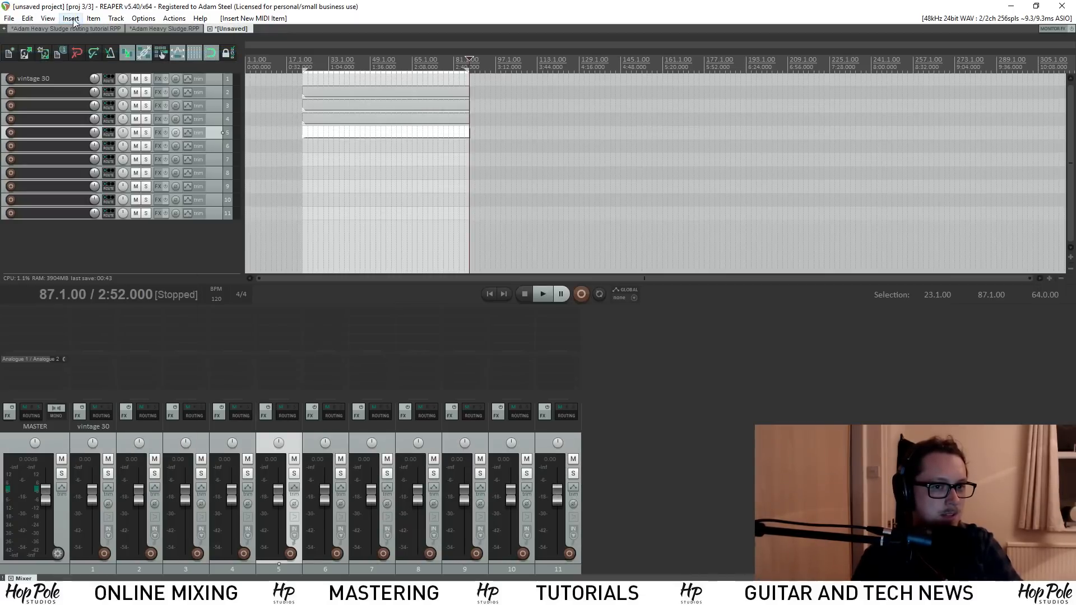
Insert a new MIDI item on track 6, spanning the time selection from 23.1.00
left_click(222, 146)
left_click(302, 62)
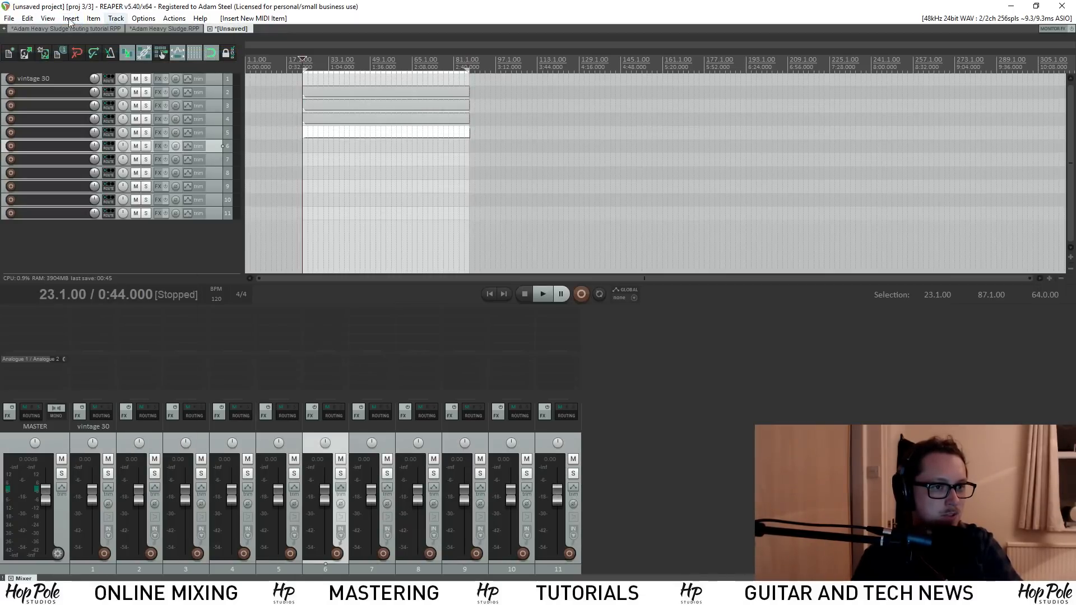
left_click(48, 19)
mouse_move(67, 21)
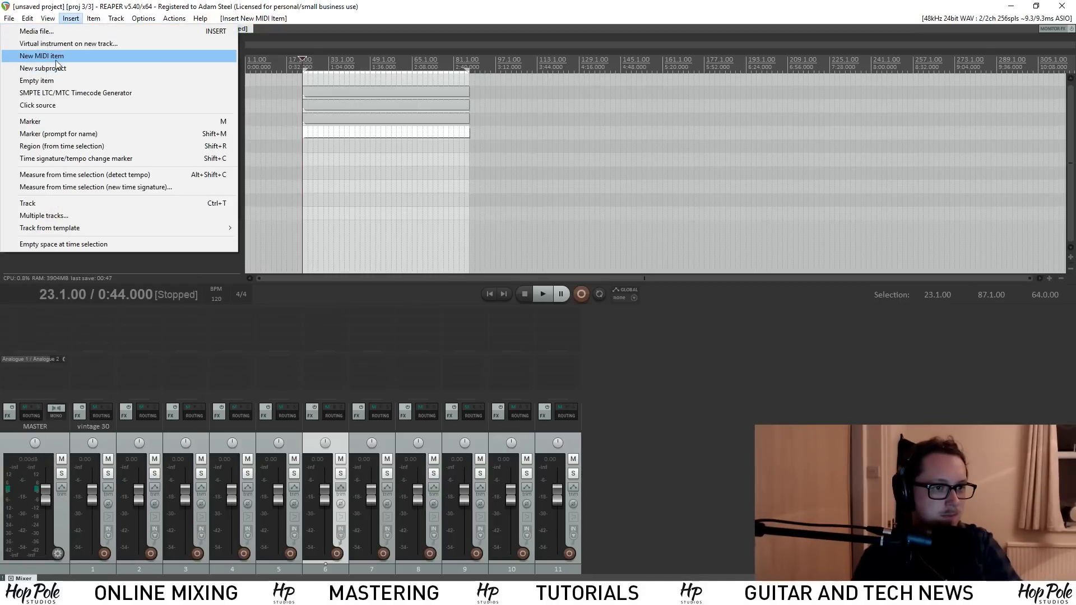
left_click(75, 56)
Insert a new MIDI item on track 7, spanning the time selection from 23.1.00
left_click(303, 61)
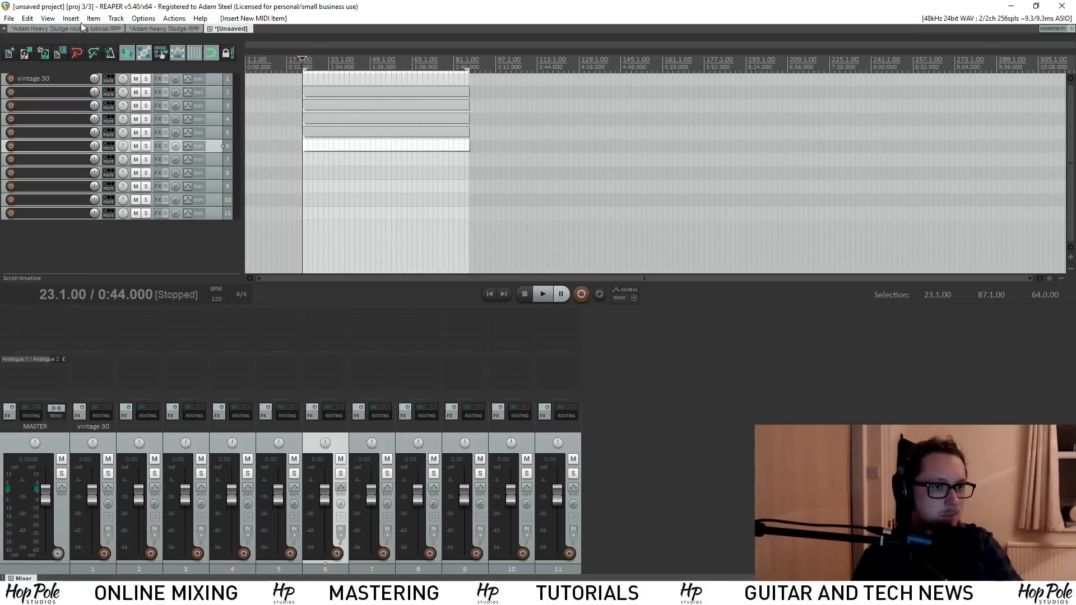
left_click(214, 160)
left_click(48, 19)
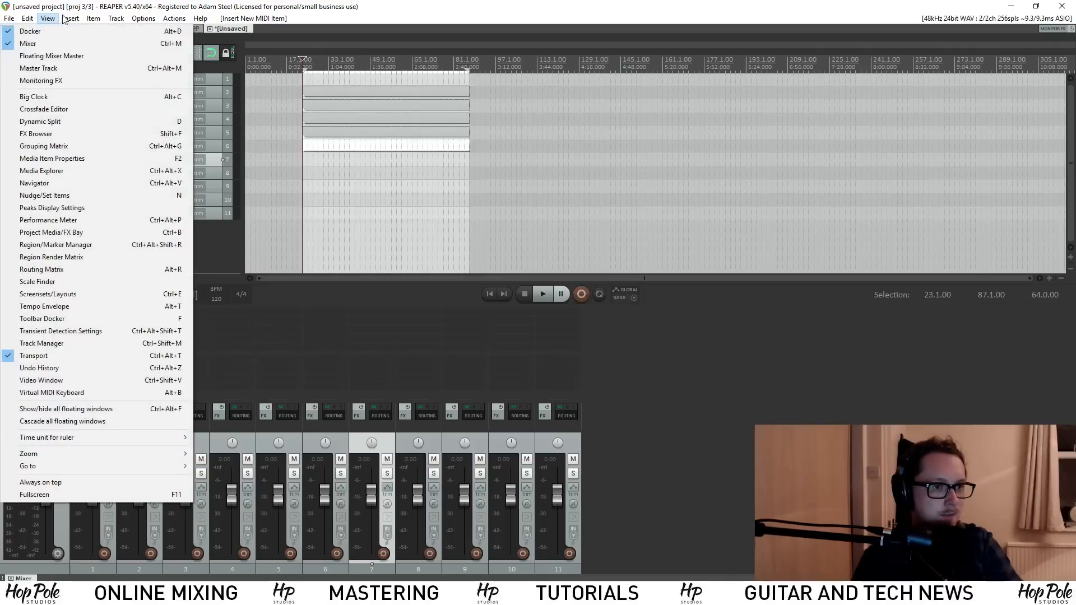
mouse_move(71, 18)
left_click(56, 70)
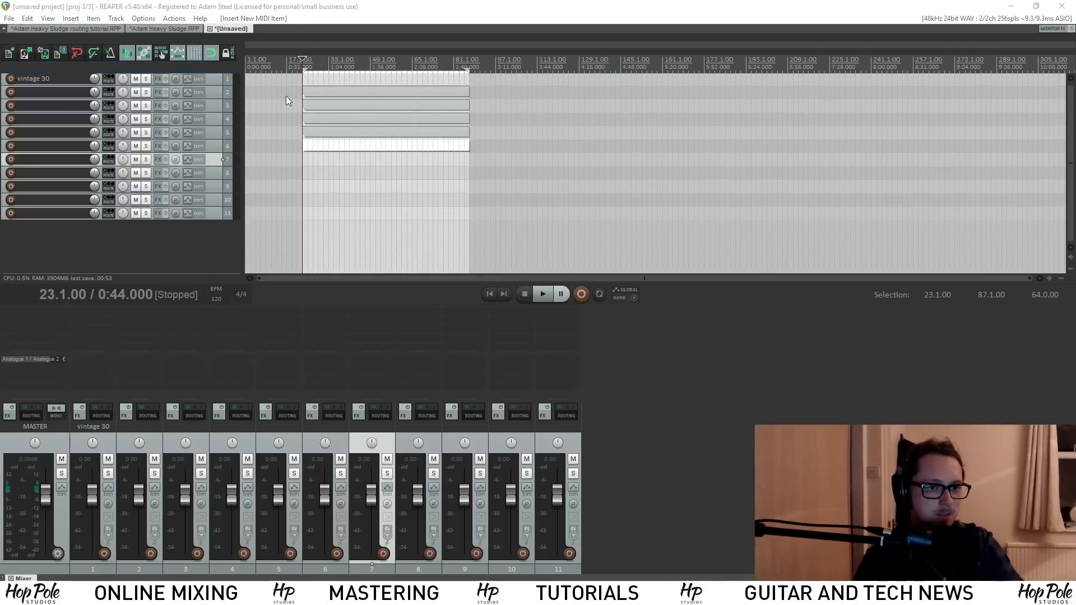
left_click(496, 309)
left_click(47, 18)
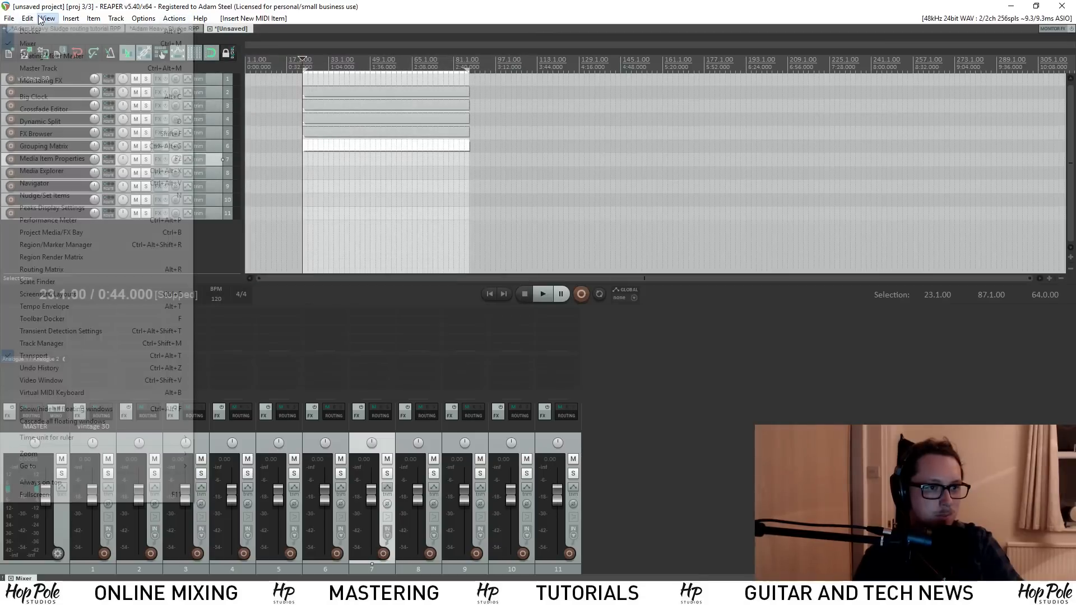
mouse_move(66, 19)
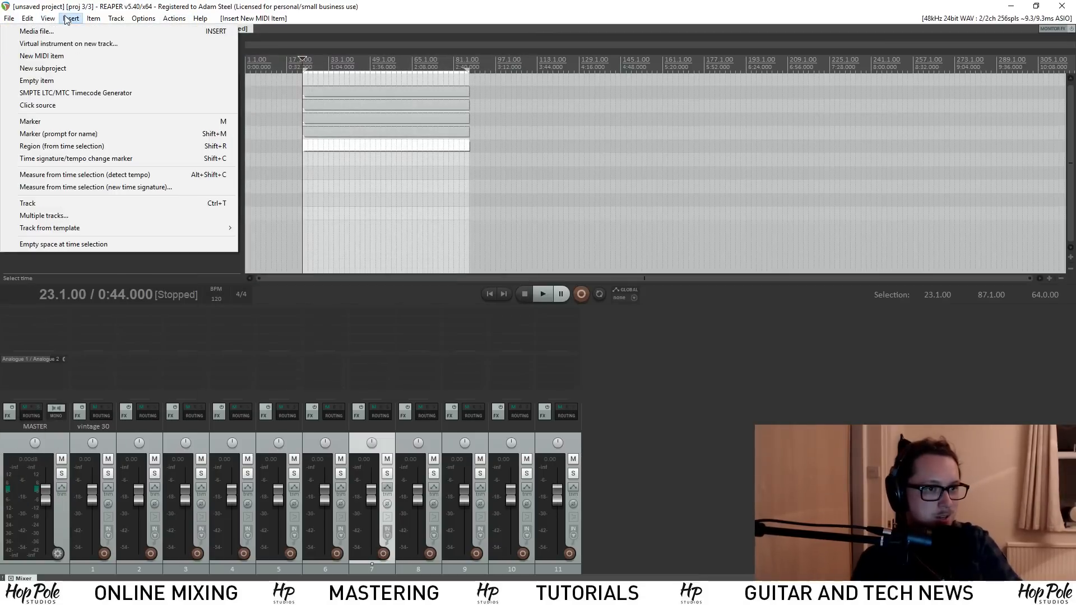
left_click(59, 57)
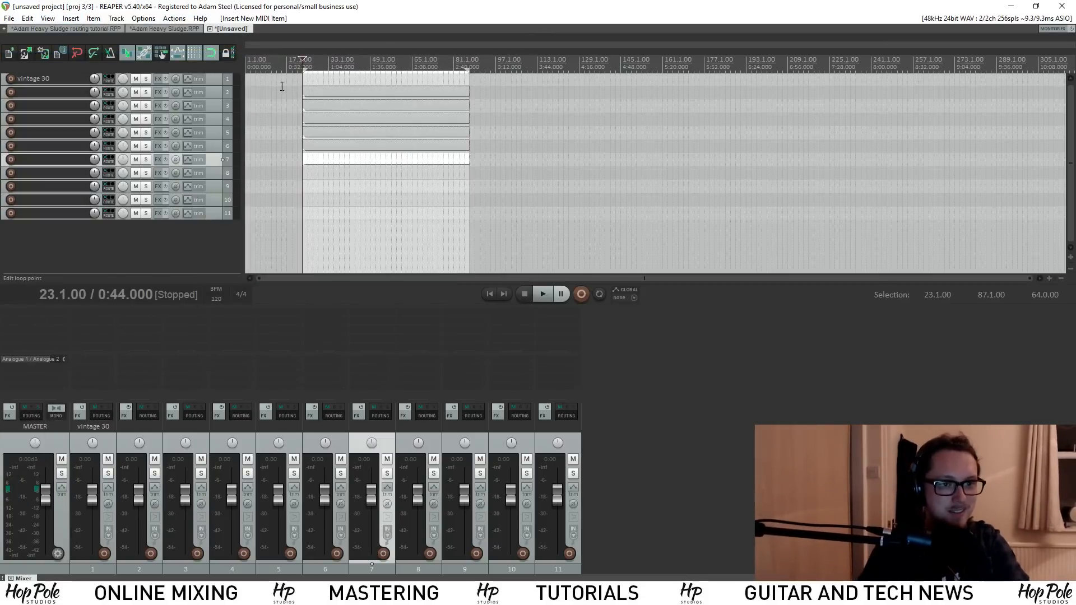
Insert new MIDI items over the time selection on track 8 and, twice, on track 9
left_click(214, 172)
left_click(71, 18)
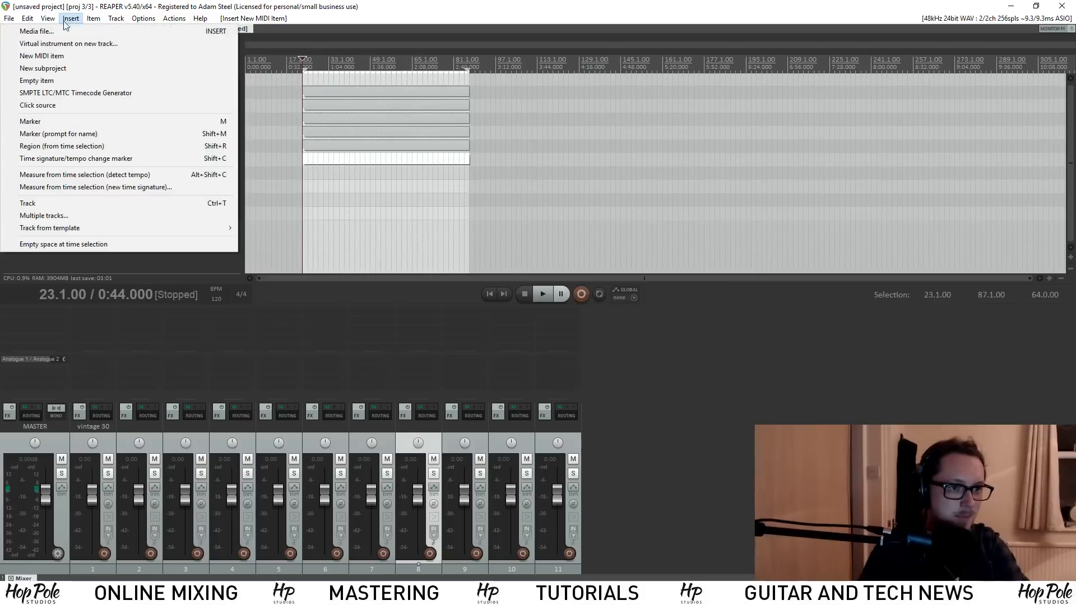
left_click(39, 56)
left_click(297, 63)
left_click(303, 62)
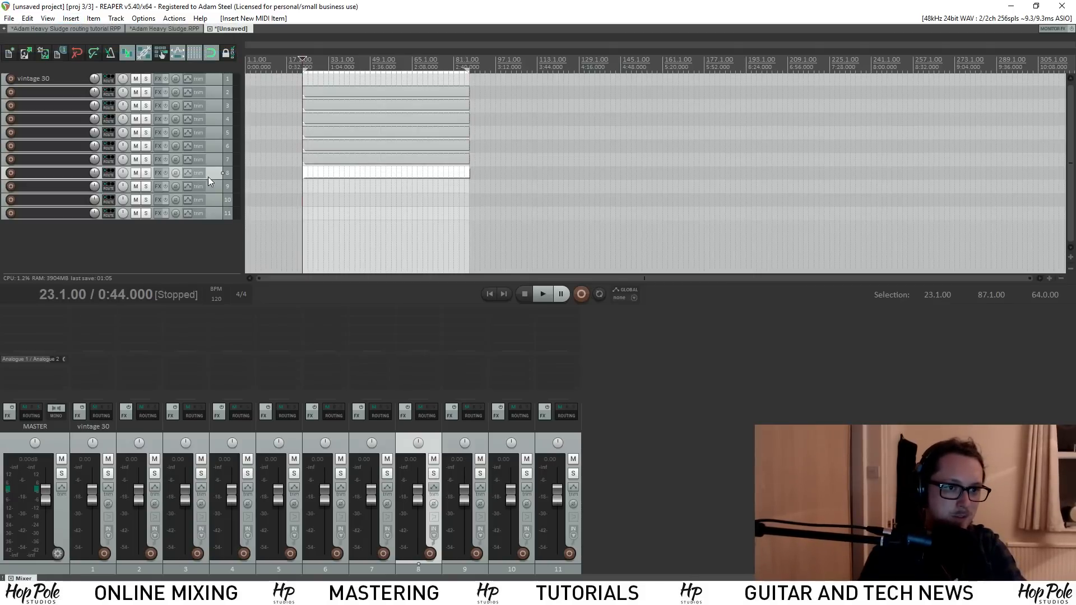
left_click(212, 186)
left_click(47, 18)
mouse_move(71, 19)
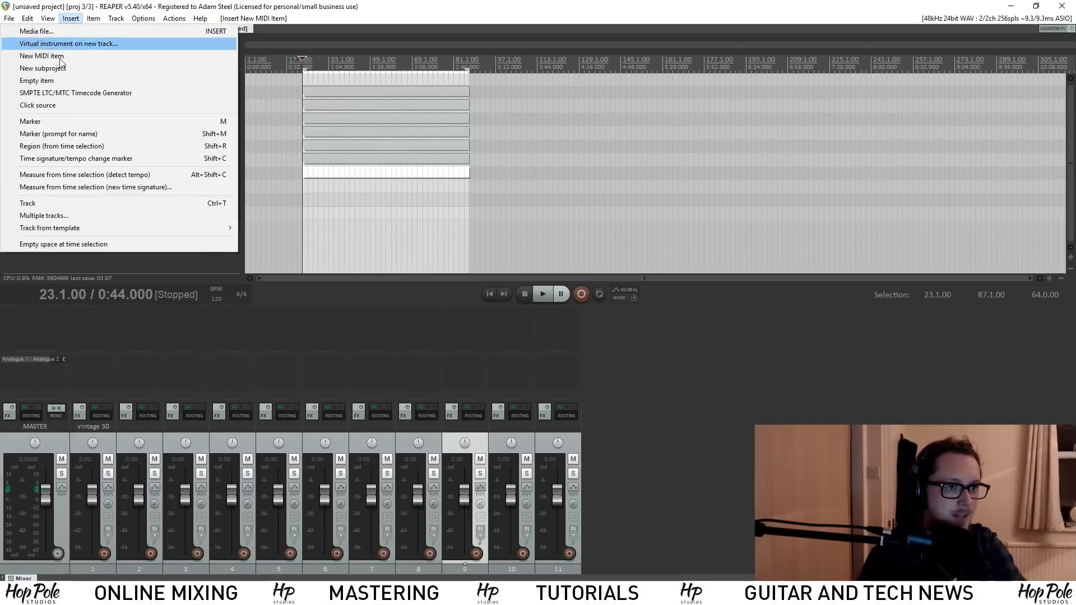
left_click(59, 58)
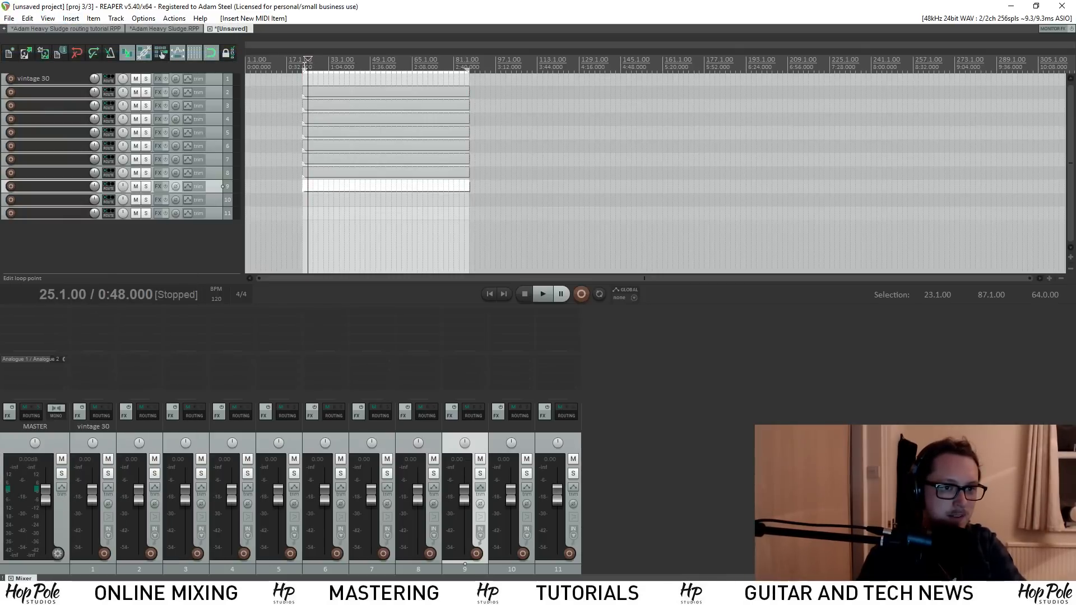
left_click(71, 19)
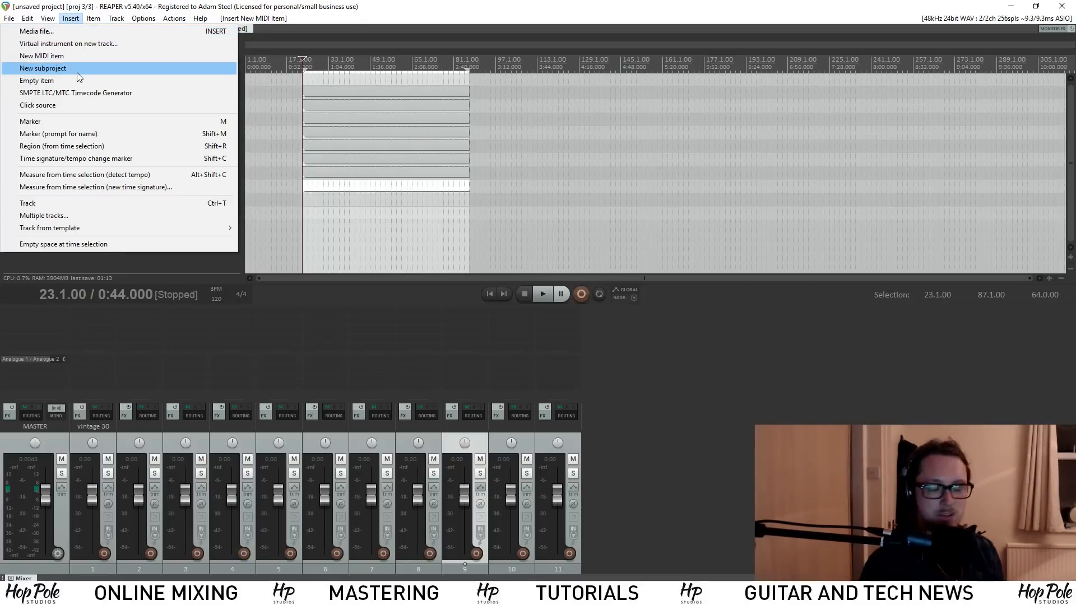
left_click(69, 57)
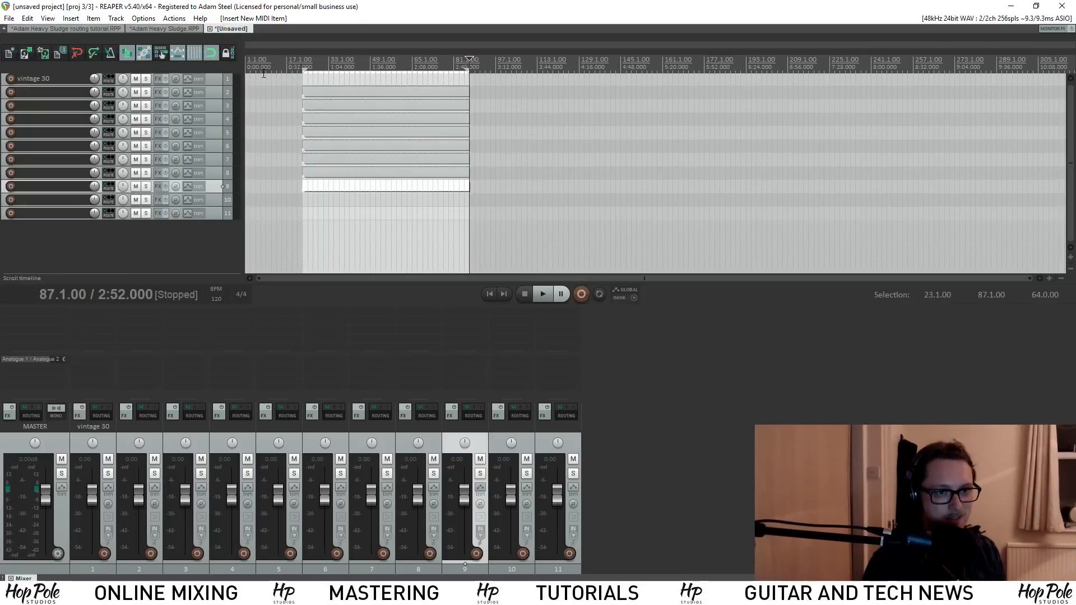
Insert a new MIDI item on track 10 over the time selection
left_click(211, 201)
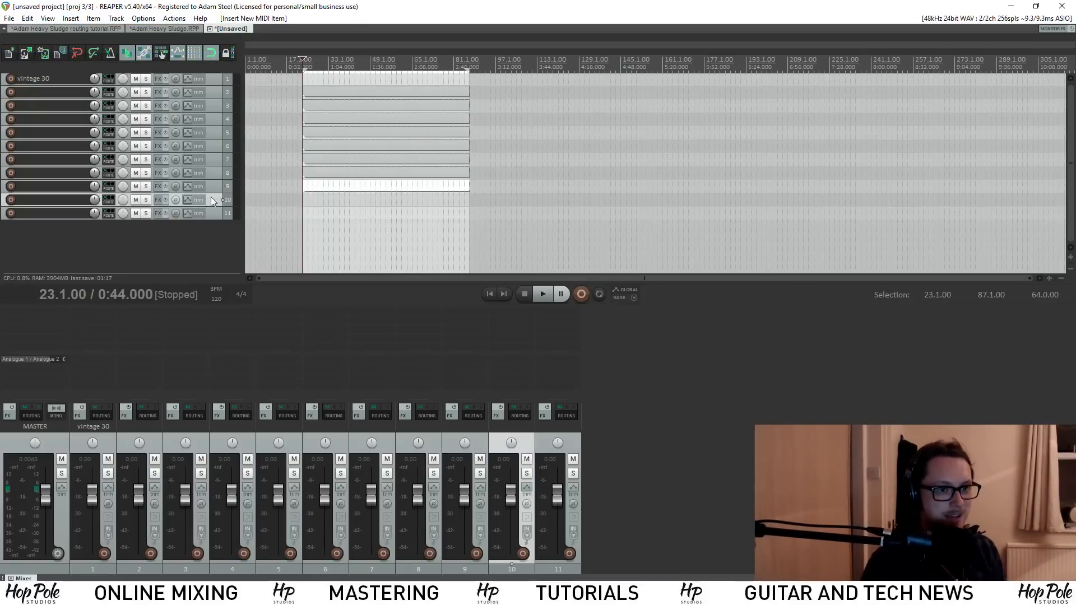
left_click(48, 18)
mouse_move(71, 18)
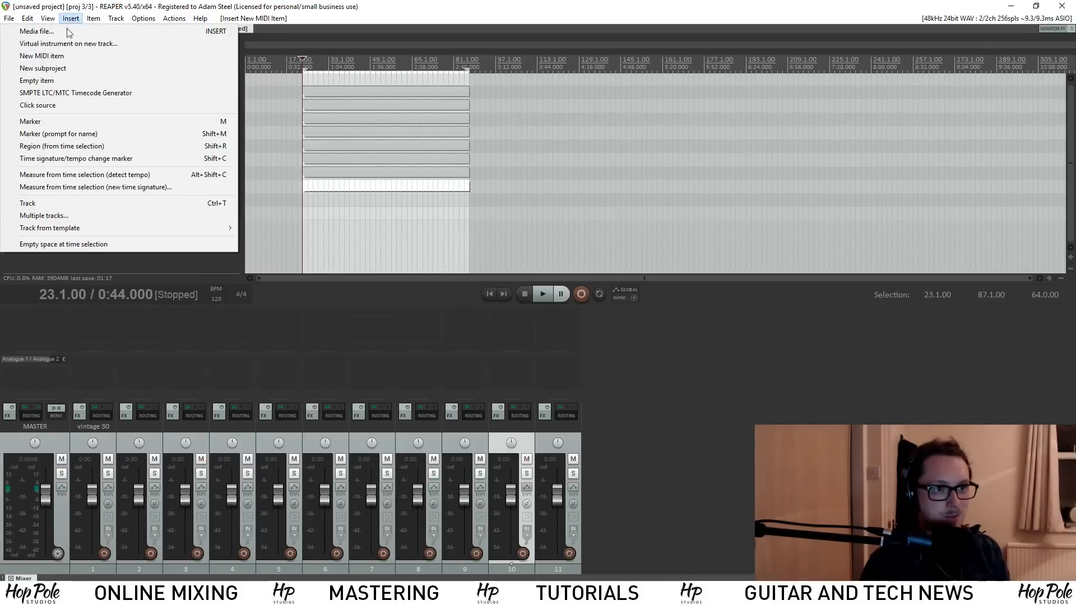
left_click(60, 56)
Return the edit cursor to 23.1.00 and insert a new MIDI item on track 11 over the time selection
left_click(307, 71)
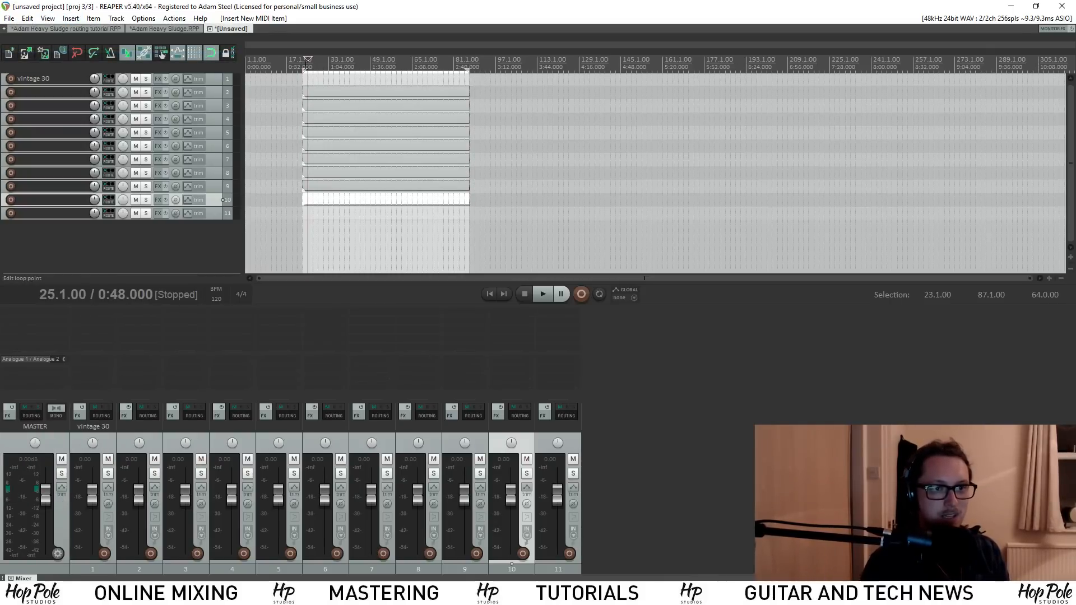
left_click(304, 66)
left_click(215, 215)
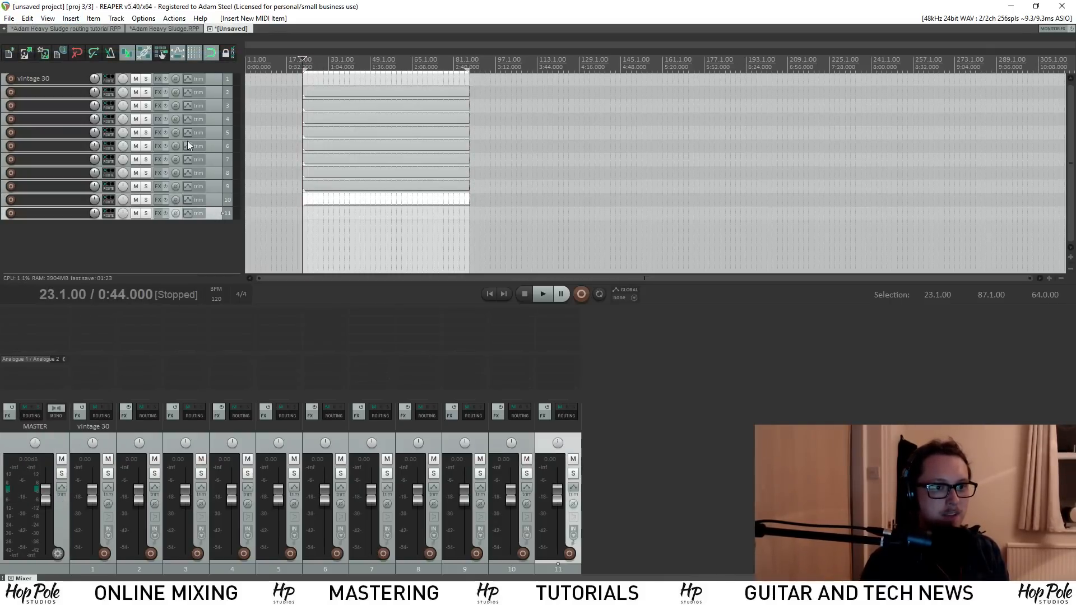
left_click(70, 19)
left_click(56, 56)
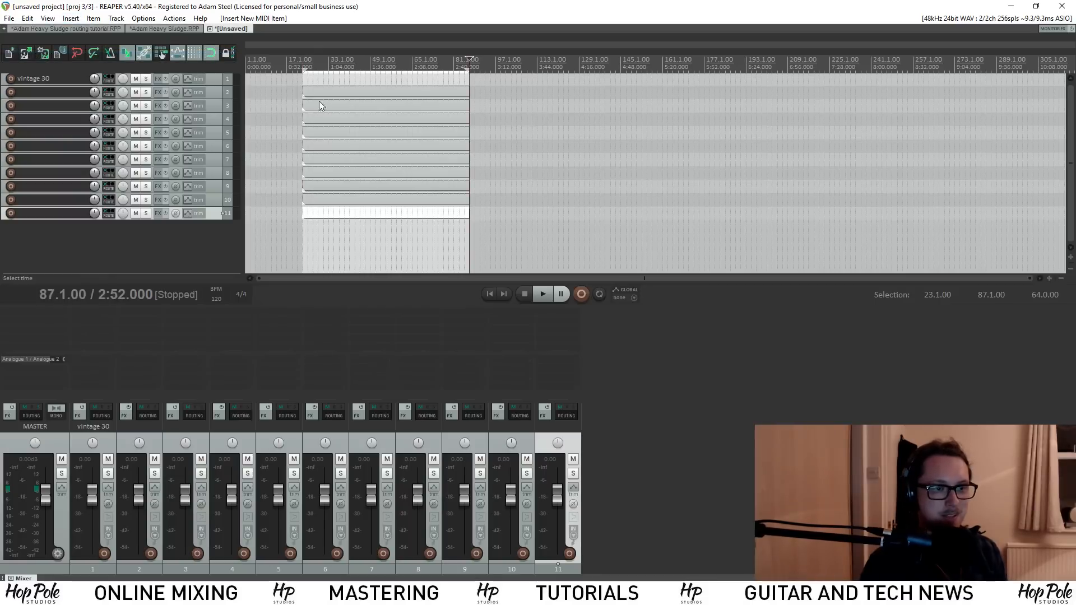
Name track 2 "Heavy 57L" and undo the rename
double_click(69, 93)
type("Heavy 57L")
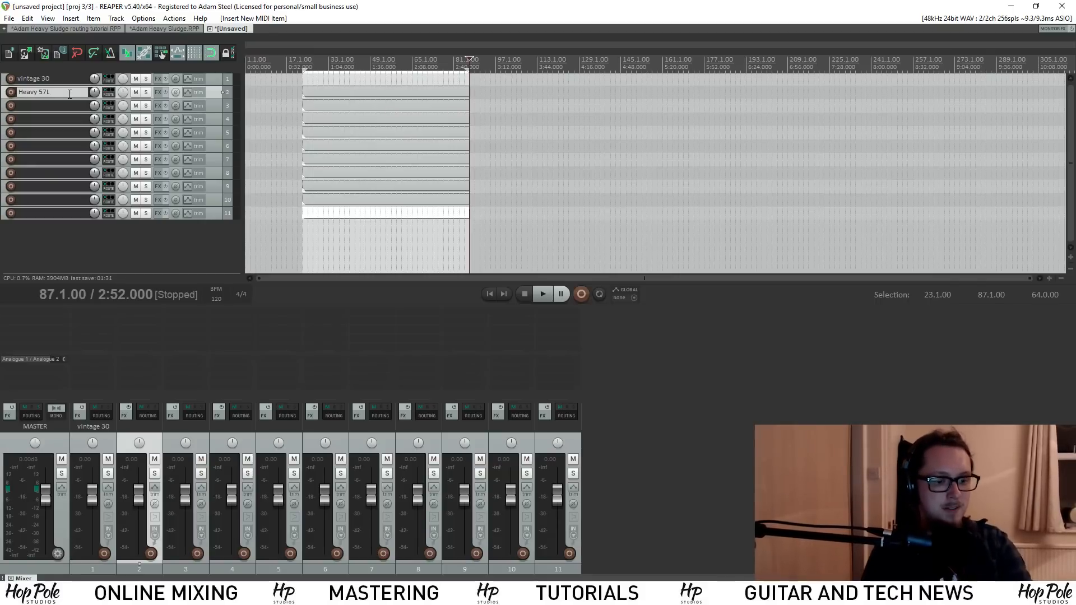
key("ctrl+a")
key("Tab")
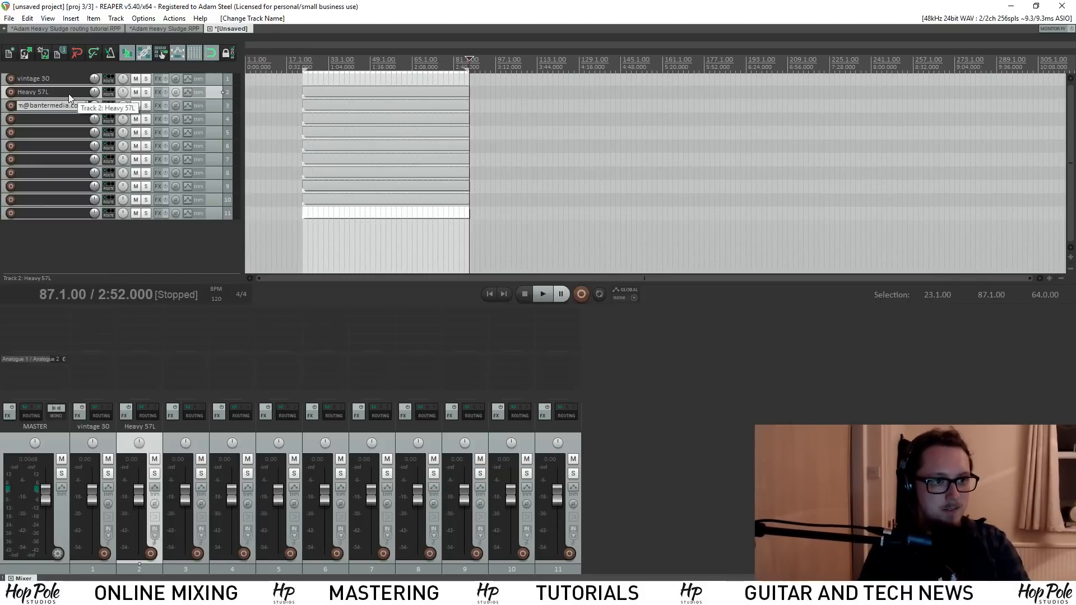
key("ctrl+z")
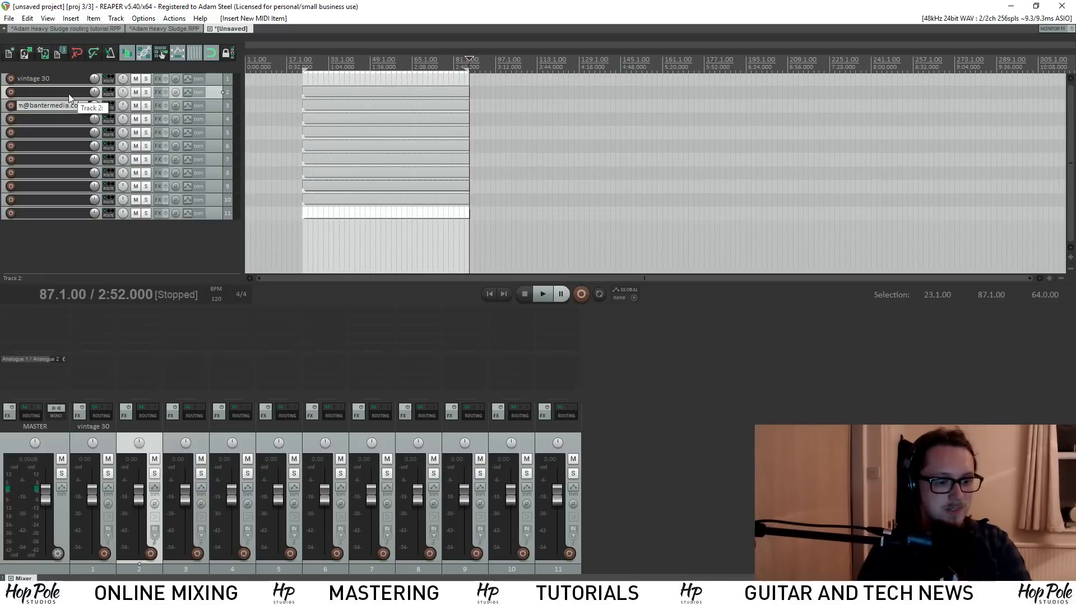
Name tracks 2 to 5 "Heavy 57 L", "Heavy 421L", "Heavy 57 R" and "Heavy 421 R"
double_click(49, 93)
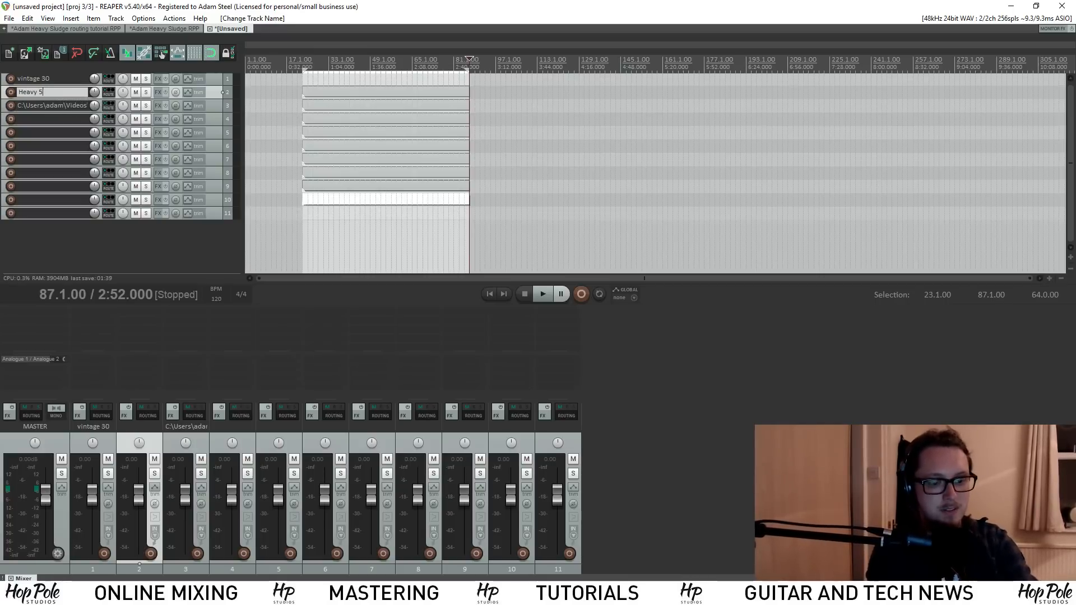
key("Tab")
type("Hea")
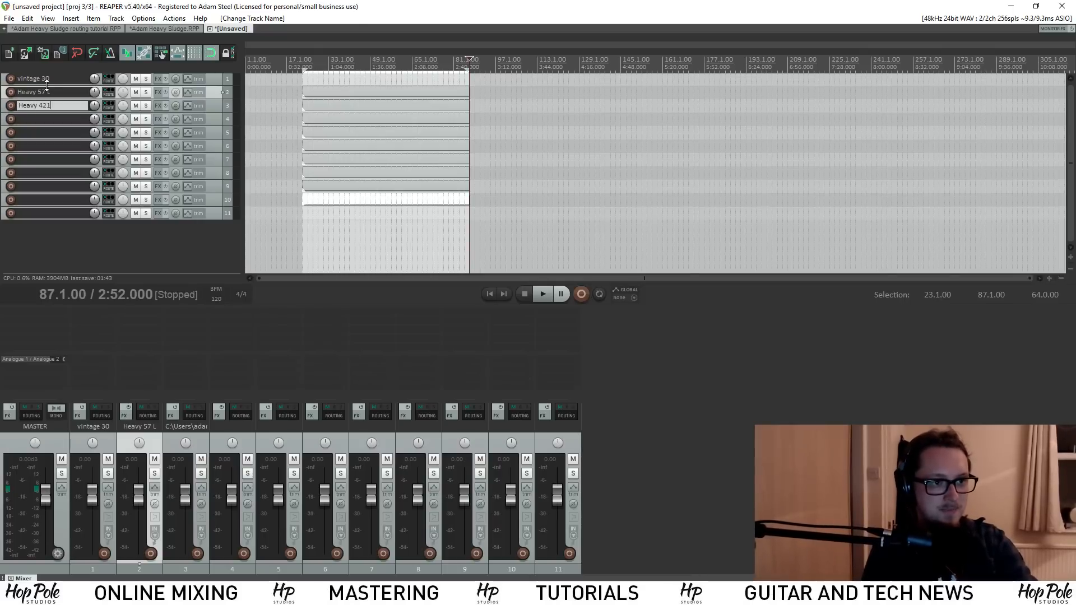
key("Tab")
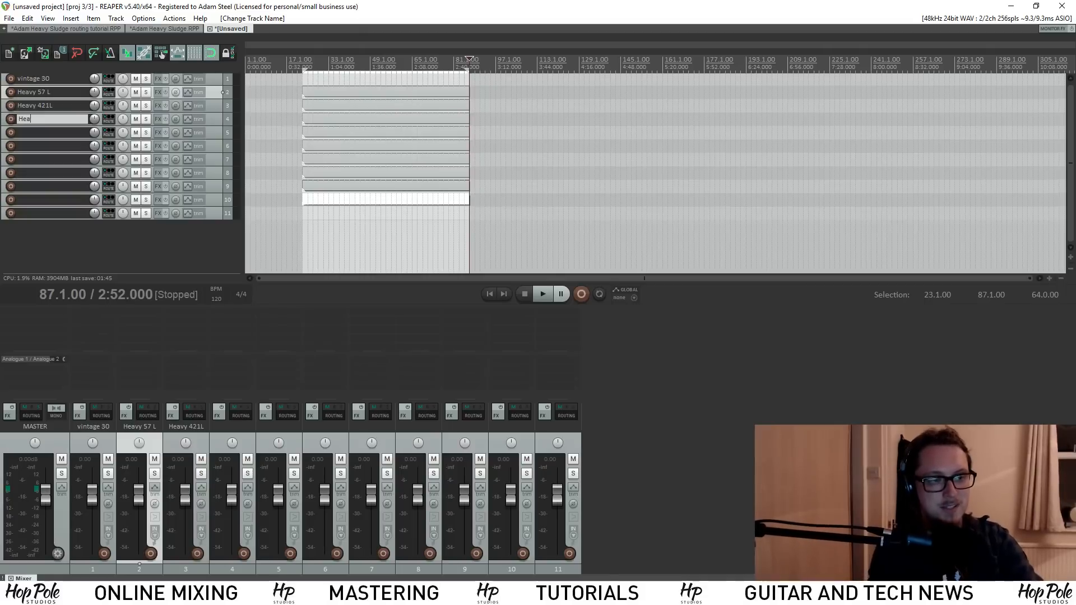
type("Heavy 57 ")
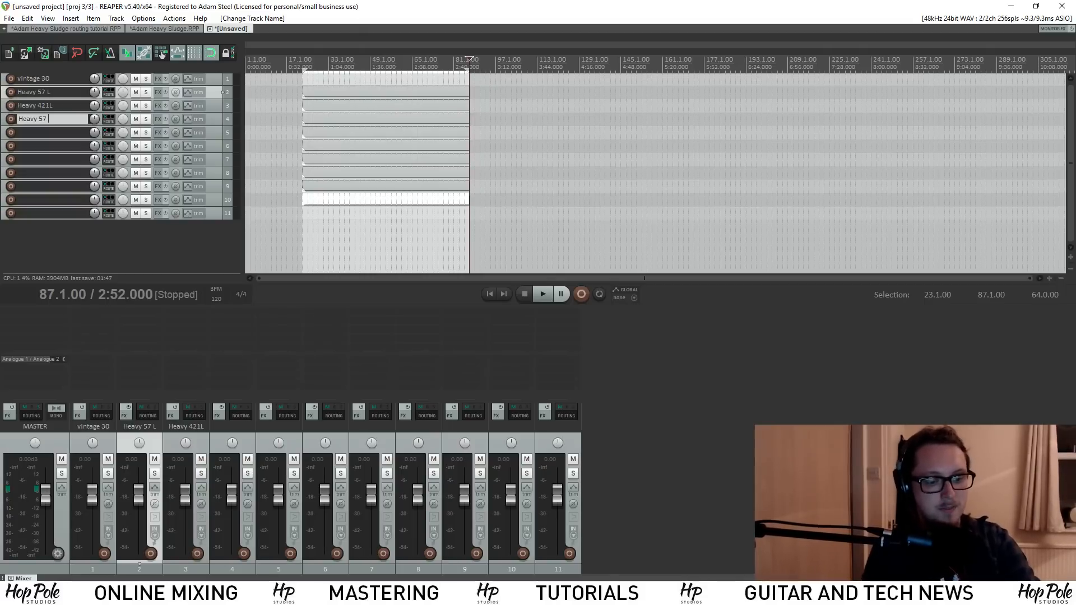
type("R")
key("Tab")
type("Heavy ")
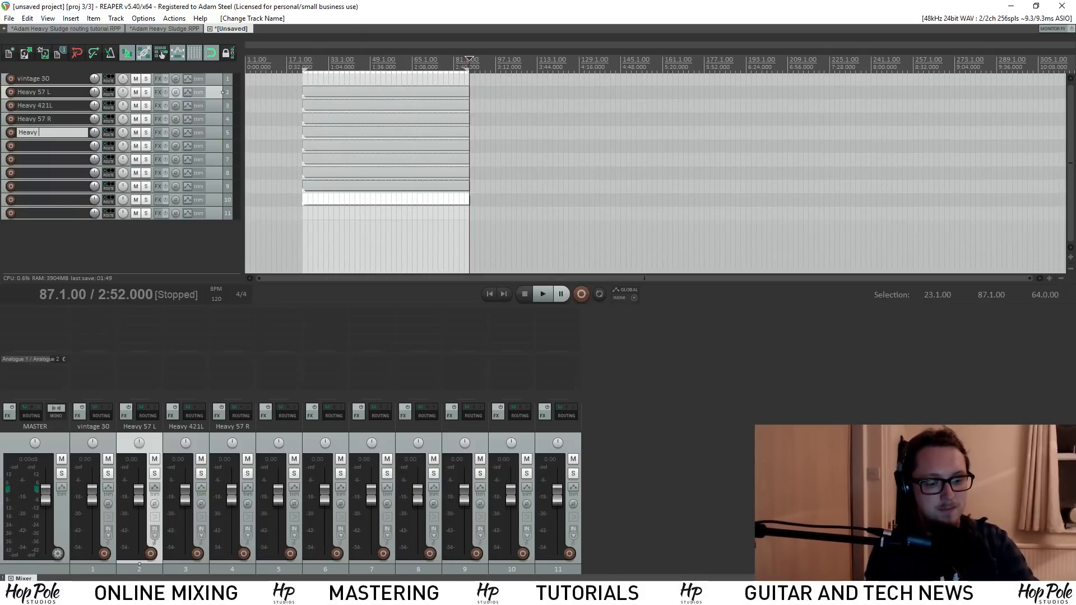
type("421 R")
key("Tab")
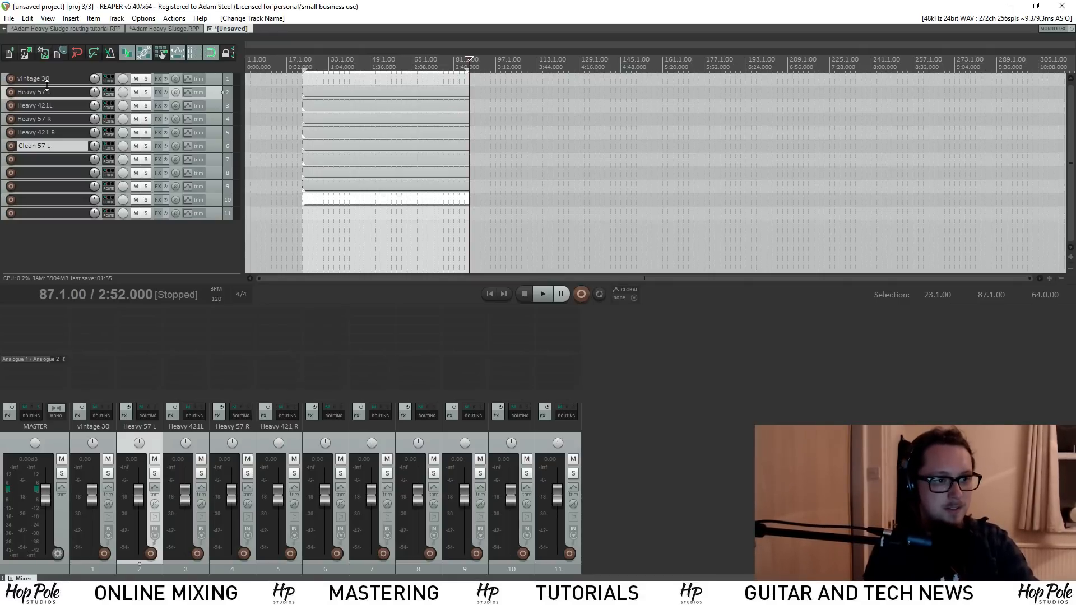
Name tracks 6 to 9 "Clean 57 L", "Clean 421 L", "Clean 57 R" and "Clean 421 R"
key("Tab")
type("Clean 421 L")
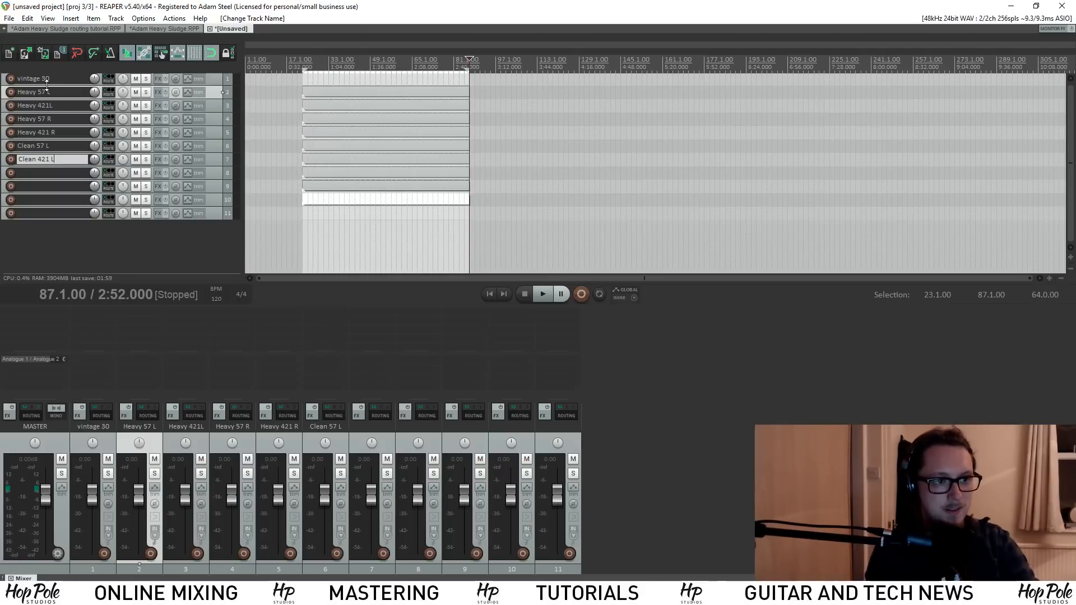
key("Tab")
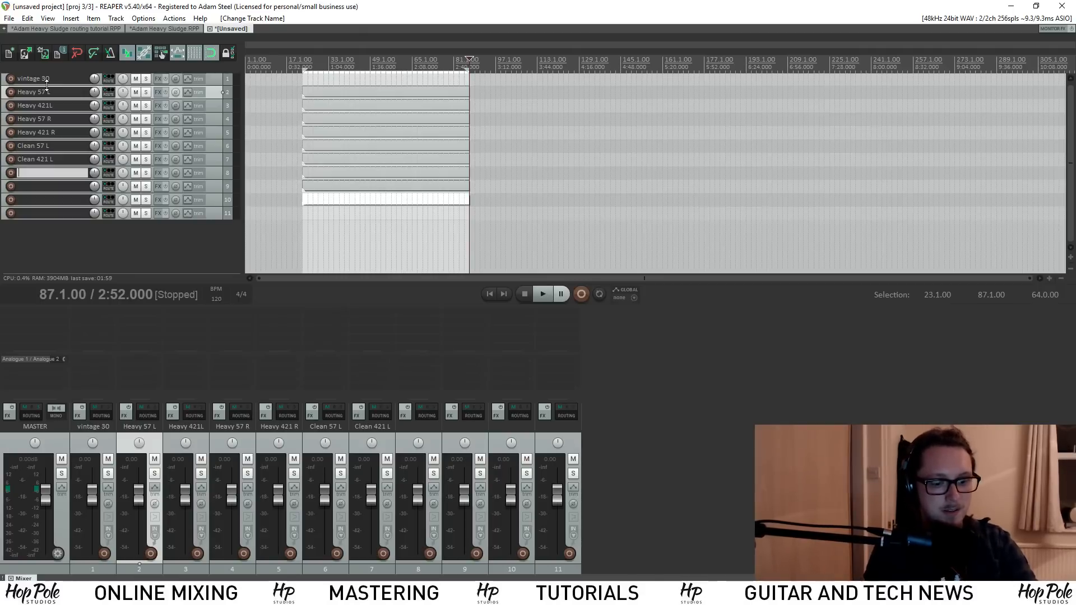
type("Clean 57 R")
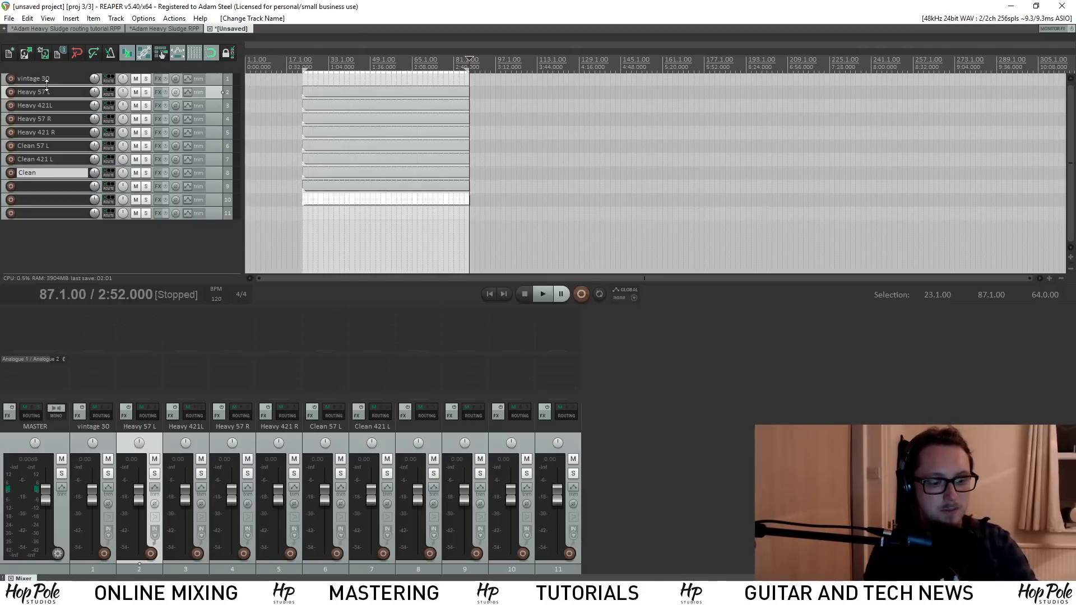
key("Tab")
type("Clean 4")
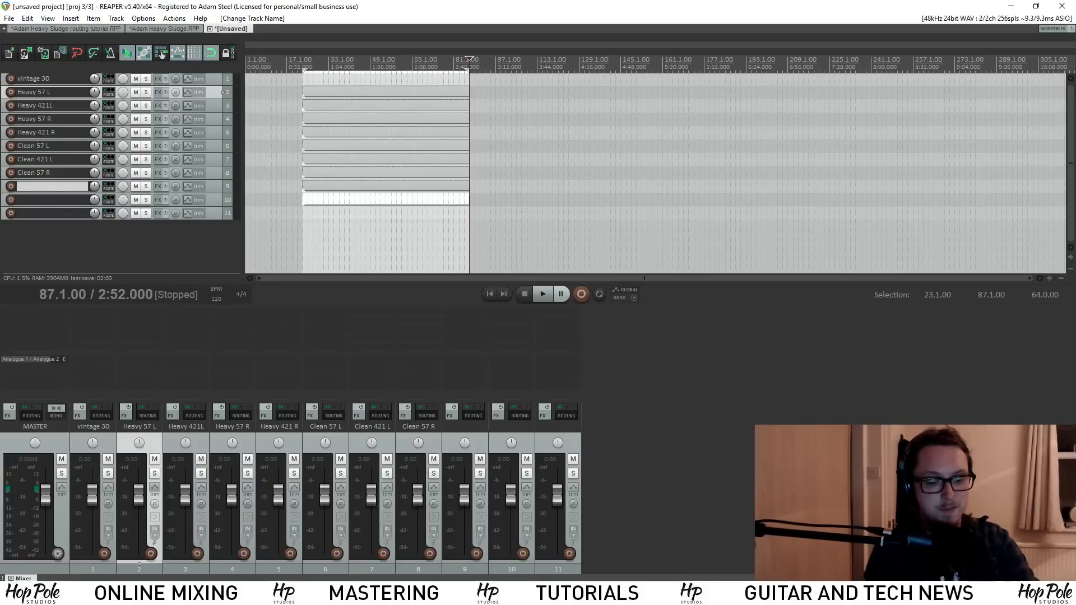
type("21 R")
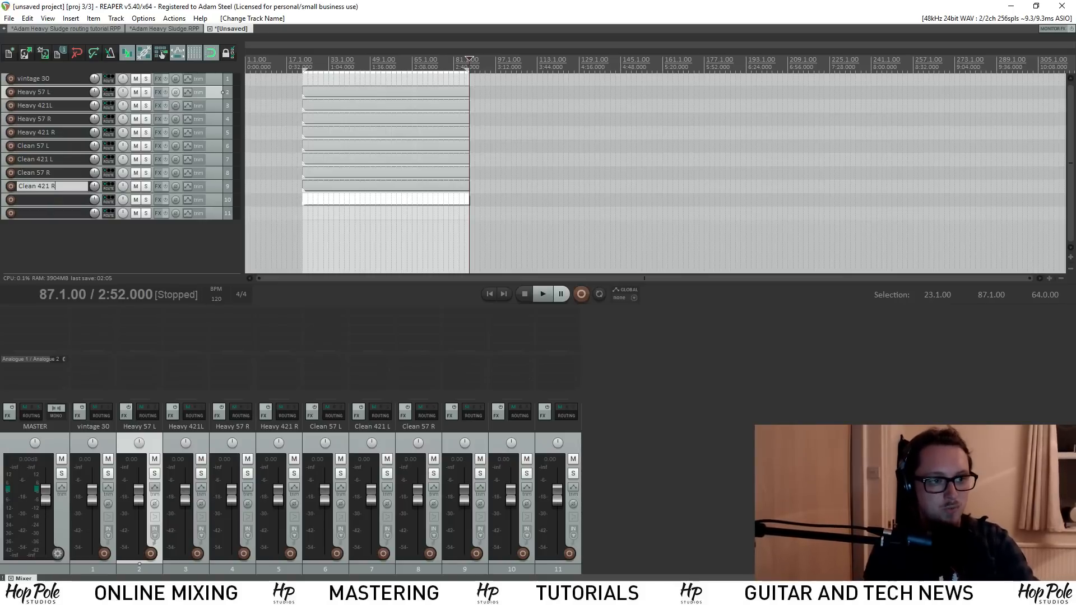
key("Tab")
Name tracks 10 and 11 "Solo 57" and "Solo 421"
type("Solo 57")
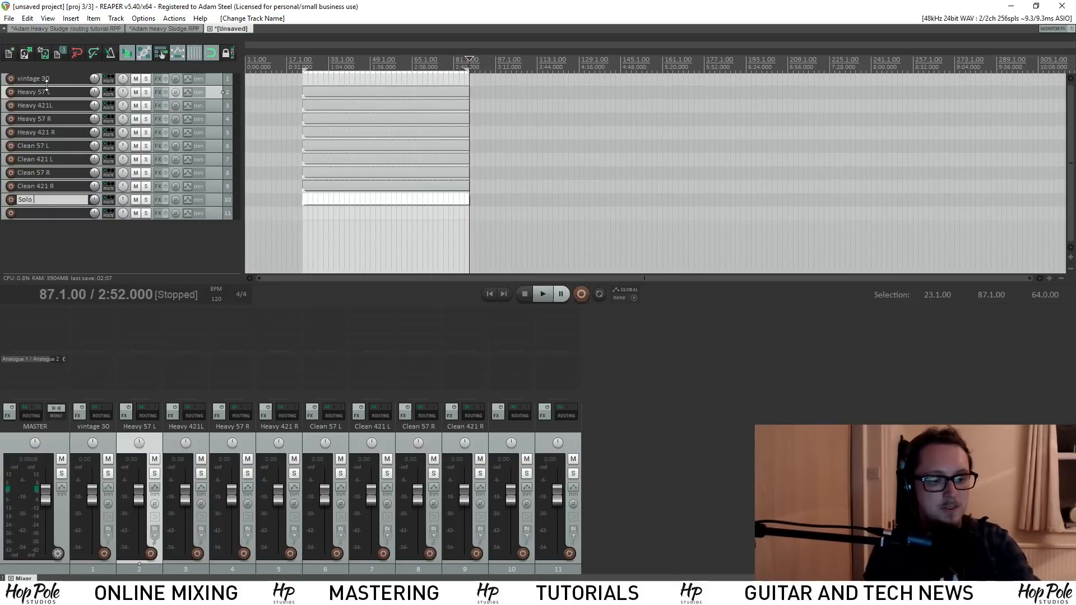
key("Tab")
type("Solo 421")
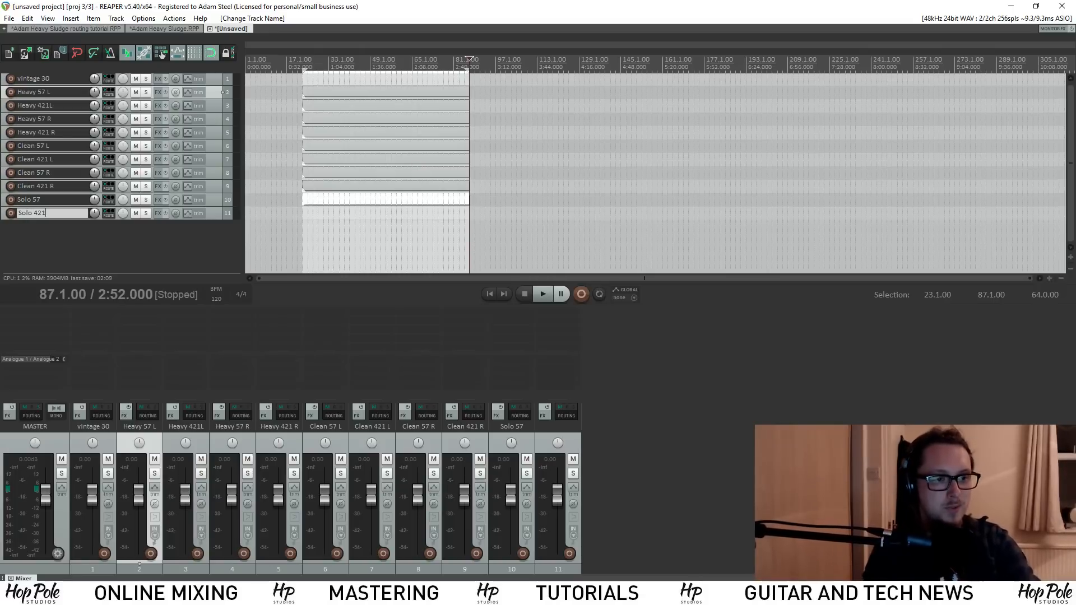
Confirm the name of track 11 and insert an empty MIDI item on it across the time selection
key("Return")
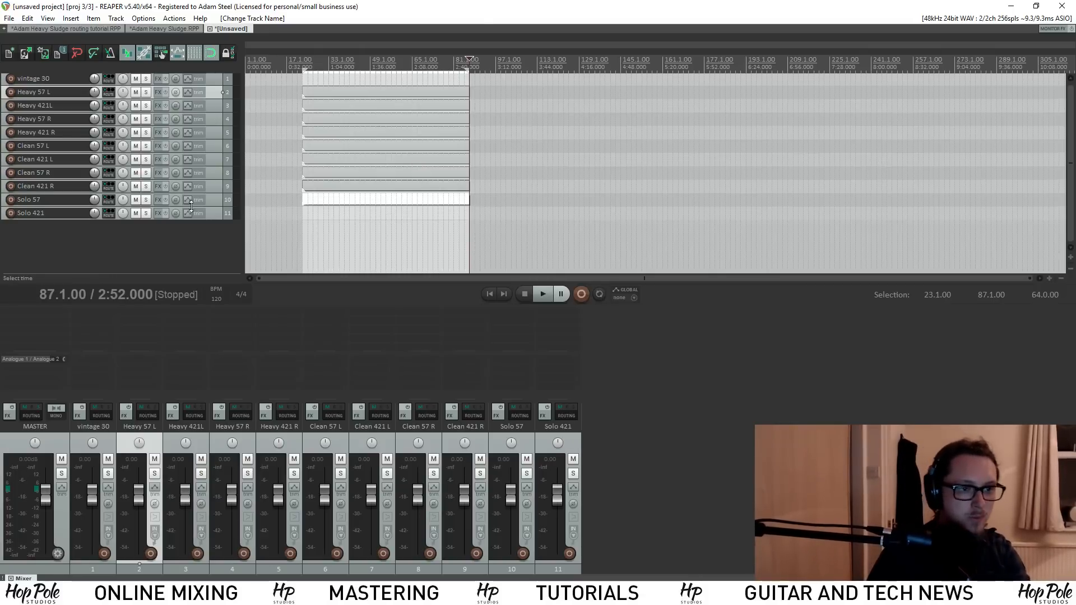
key("Home")
left_click(206, 216)
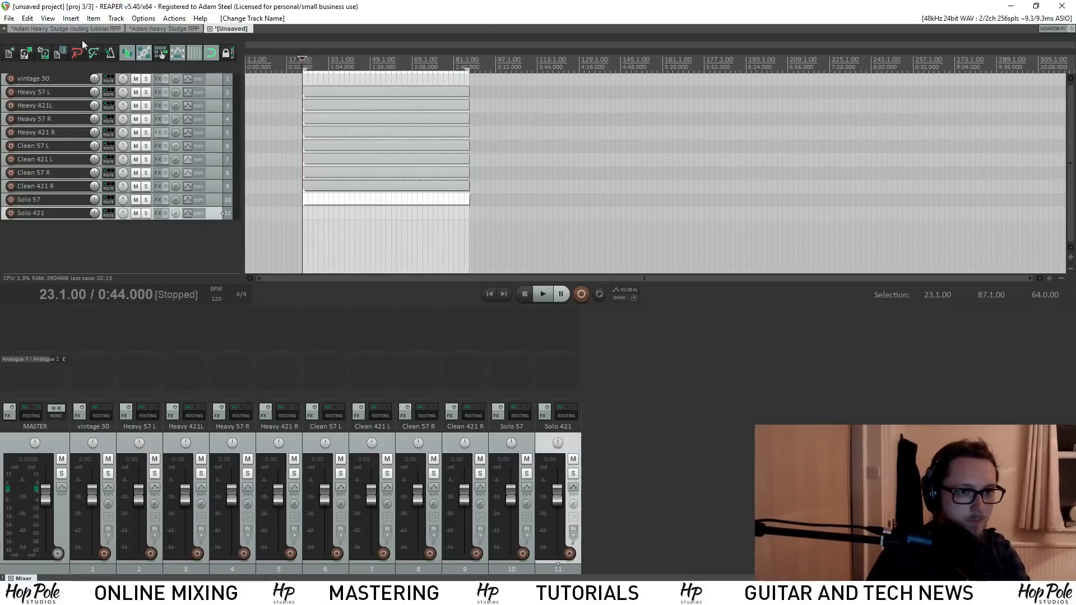
left_click(50, 19)
mouse_move(70, 19)
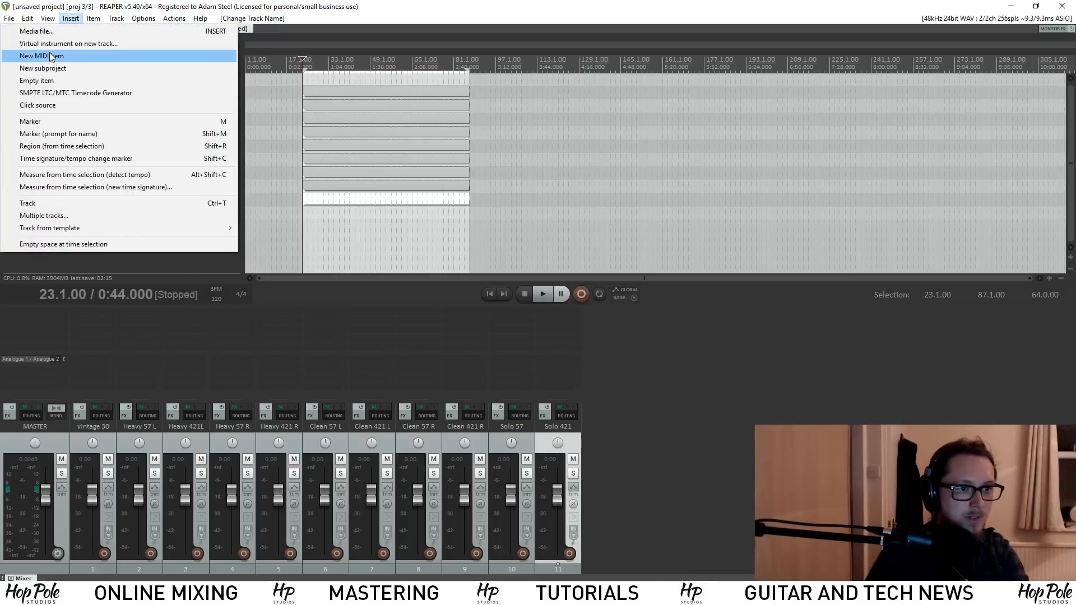
left_click(42, 56)
left_click_drag(526, 231, 608, 27)
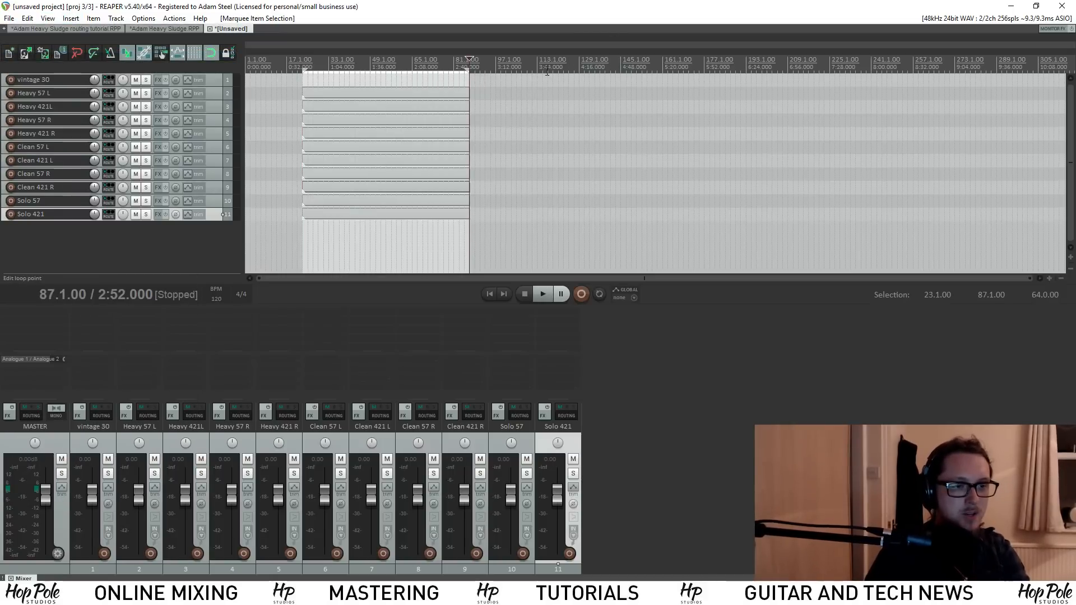
Return the edit cursor to the start of the time selection at 23.1.00
left_click(217, 79)
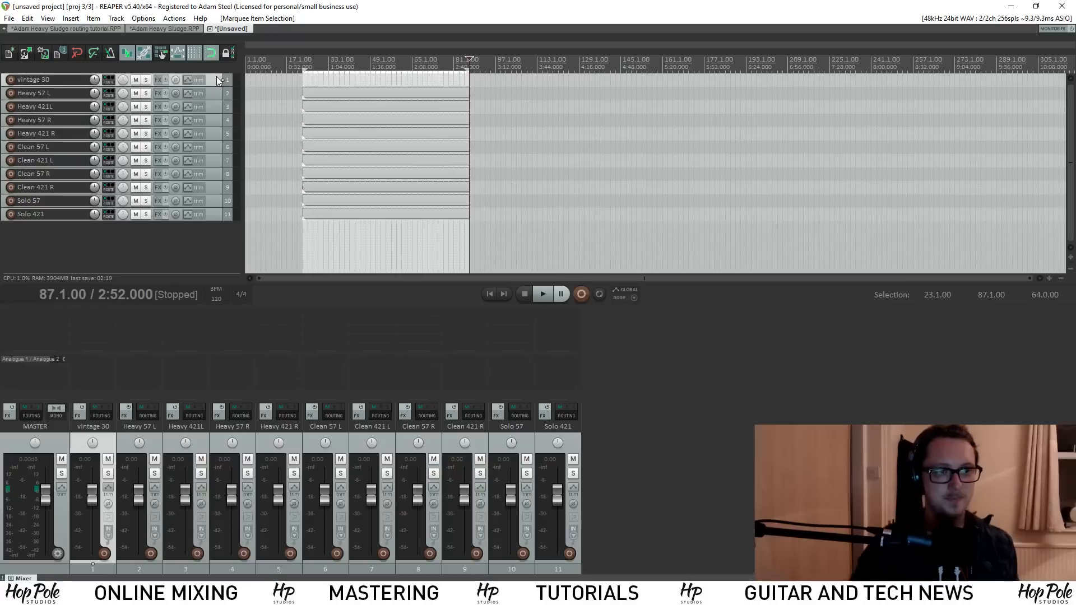
left_click(299, 62)
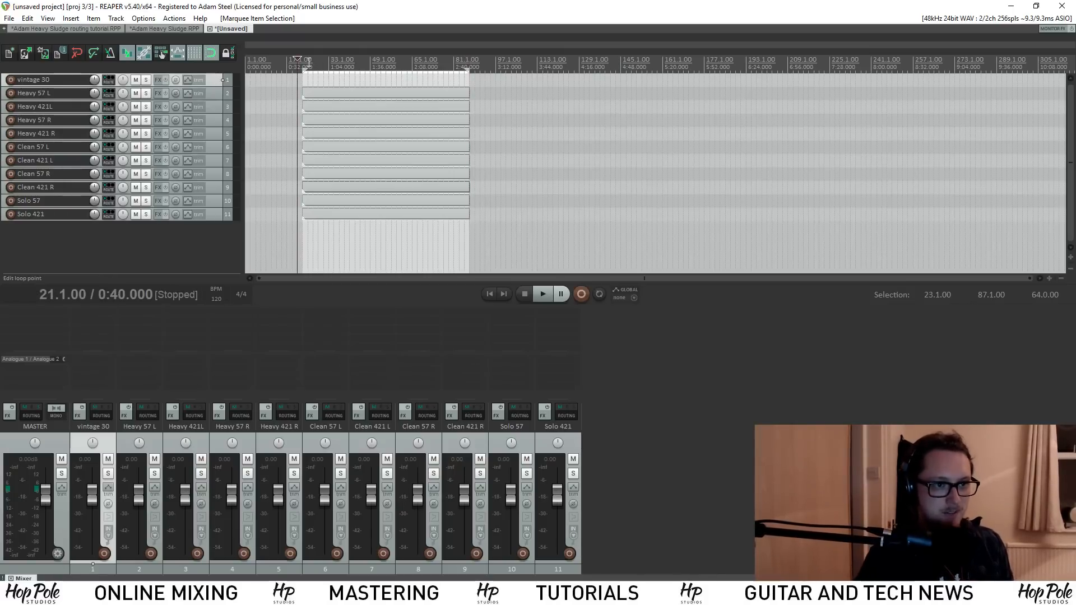
left_click(307, 61)
left_click(303, 62)
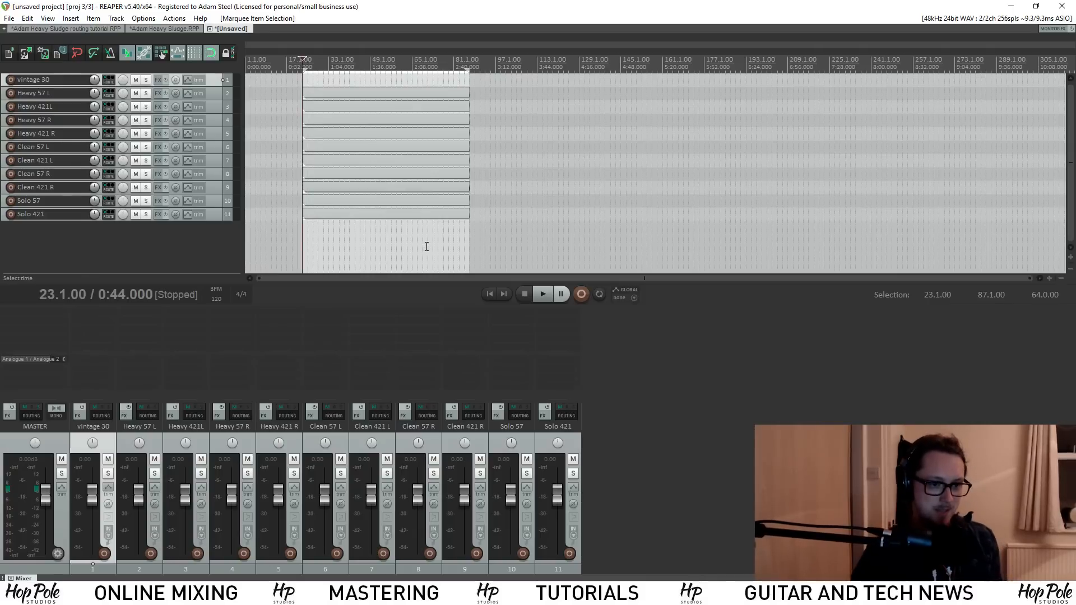
Pan the two heavy L tracks to the left and the two heavy R tracks to the right
left_click(151, 442)
left_click(197, 443, "ctrl")
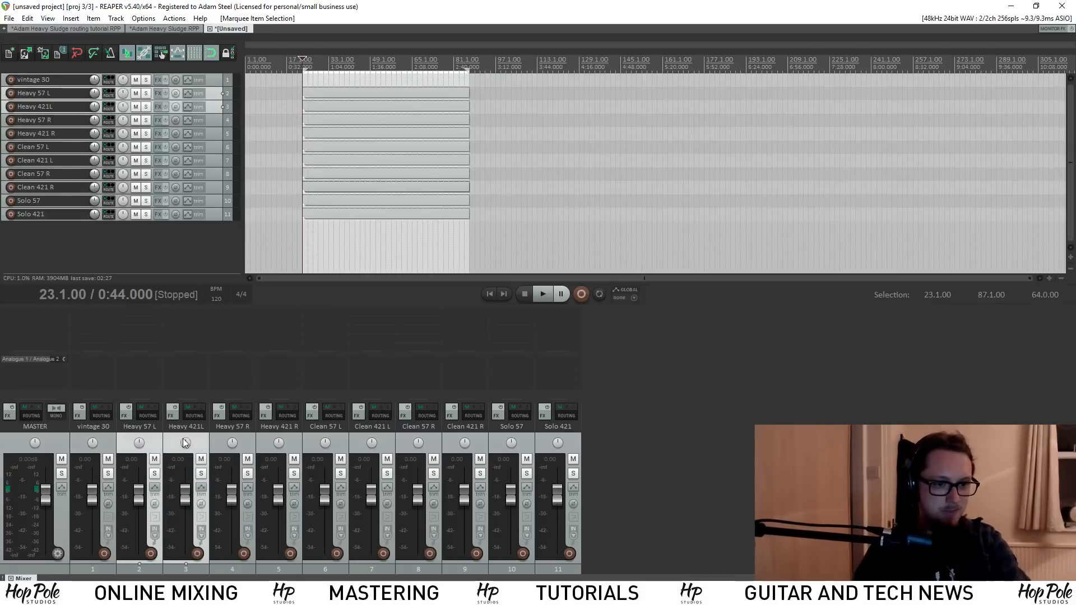
left_click_drag(183, 438, 180, 449)
left_click(250, 442)
left_click(298, 443, "ctrl")
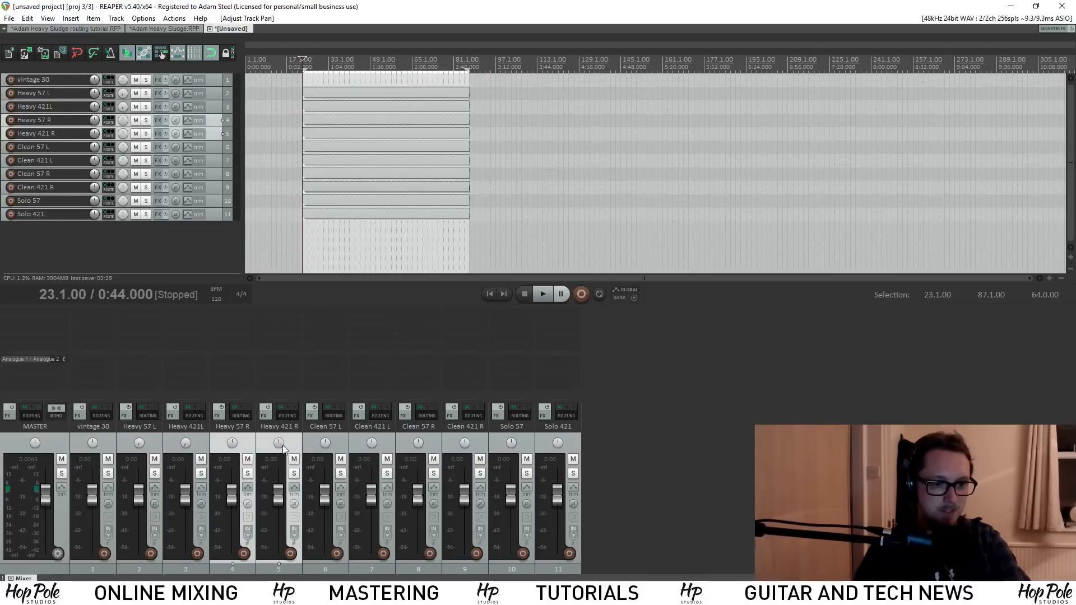
left_click_drag(279, 443, 281, 432)
Pan the two clean L tracks to the left and the two clean R tracks to the right
left_click(344, 442)
left_click(381, 443, "ctrl")
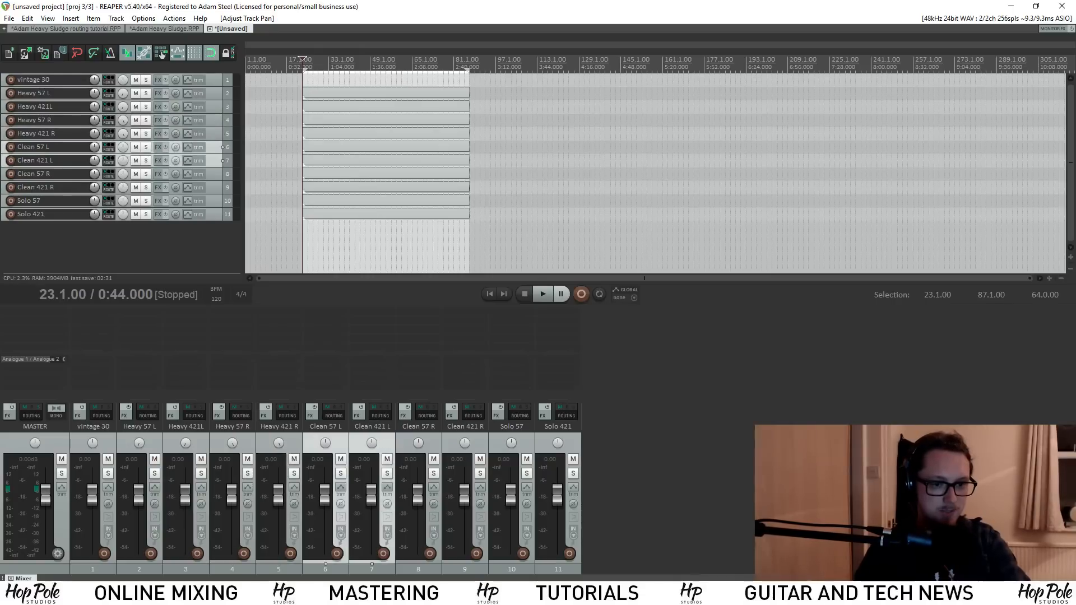
left_click_drag(372, 441, 372, 449)
left_click(428, 437)
left_click(475, 444, "ctrl")
left_click_drag(465, 442, 462, 429)
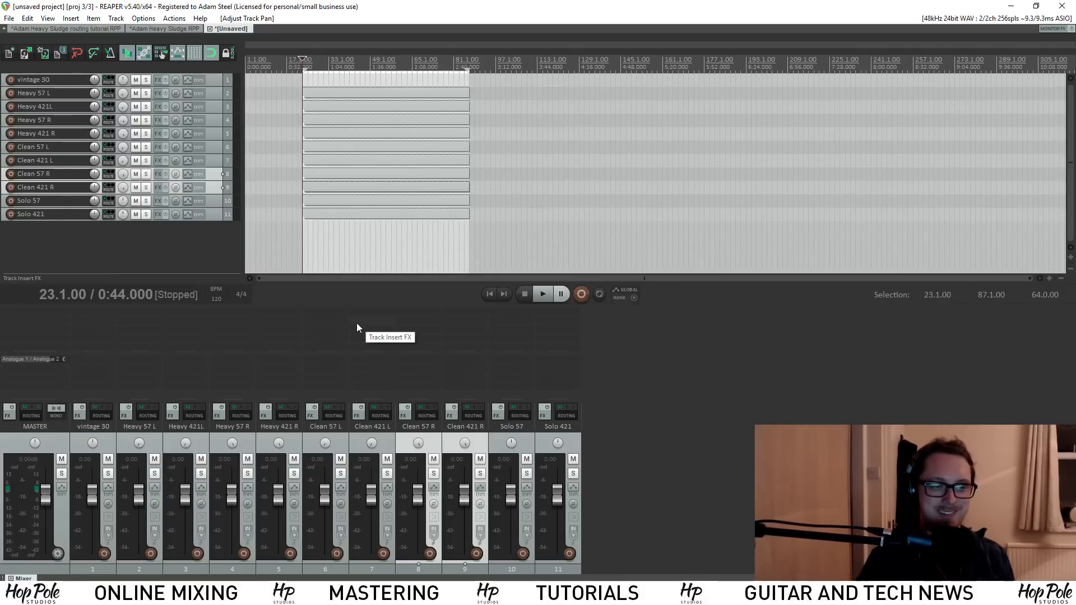
Nest tracks 2 to 11, Heavy 57 L through Solo 421, inside vintage 30 as a folder
left_click(214, 96)
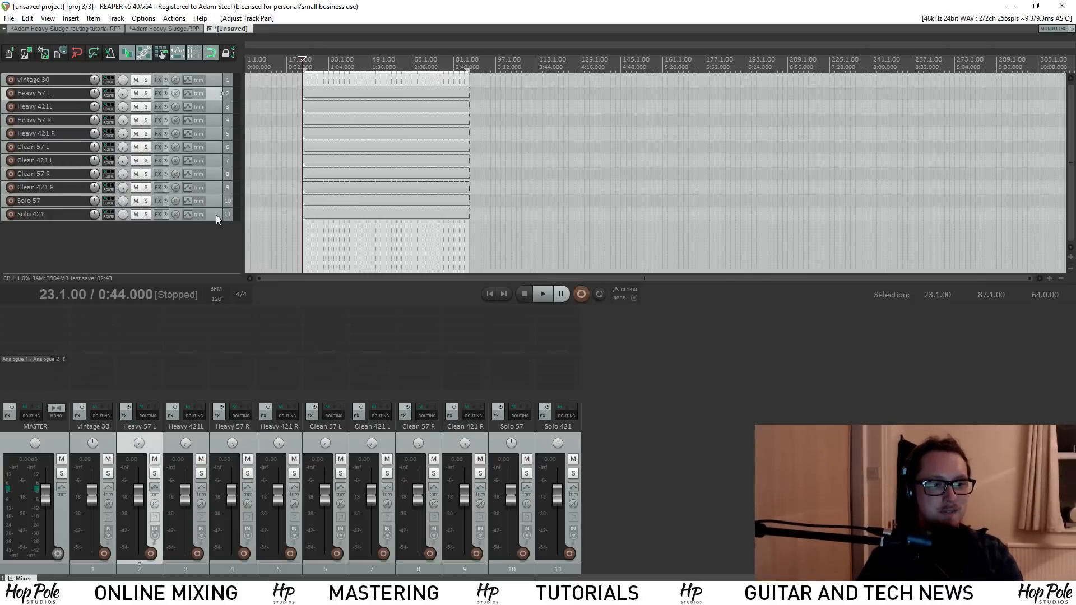
left_click(217, 214, "shift")
left_click_drag(217, 96, 219, 84)
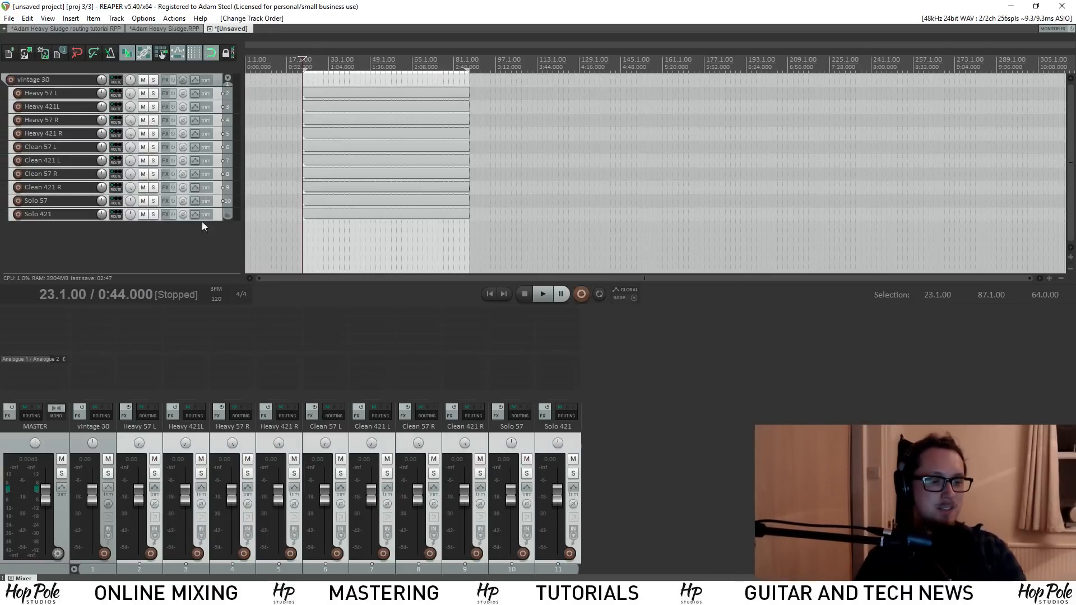
left_click(157, 240)
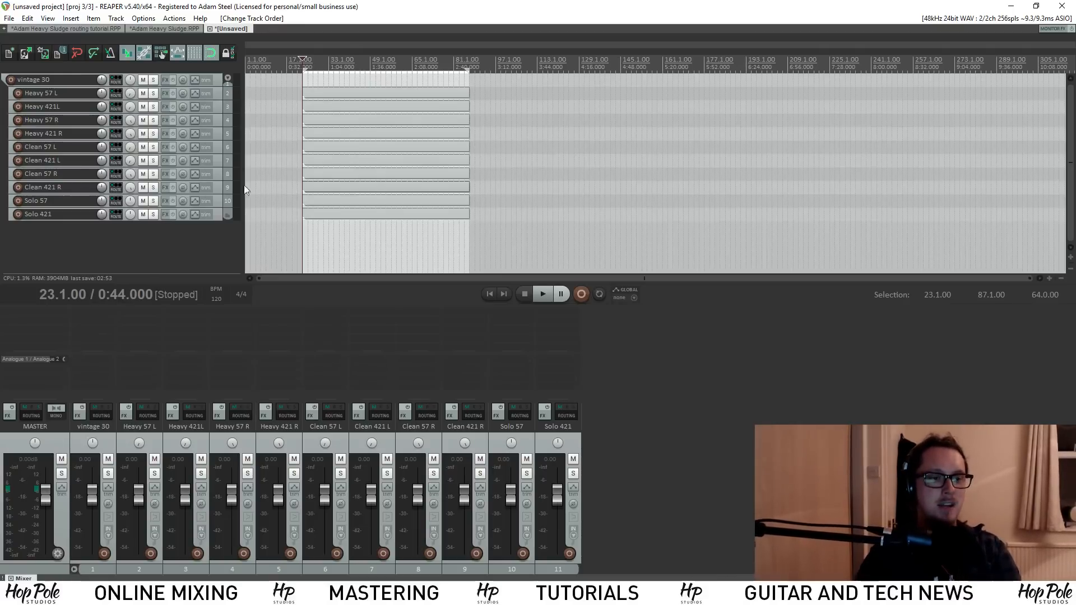
Duplicate the vintage 30 folder with its child tracks and rename the copy "creamback"
left_click(218, 81)
right_click(218, 78)
left_click(235, 149)
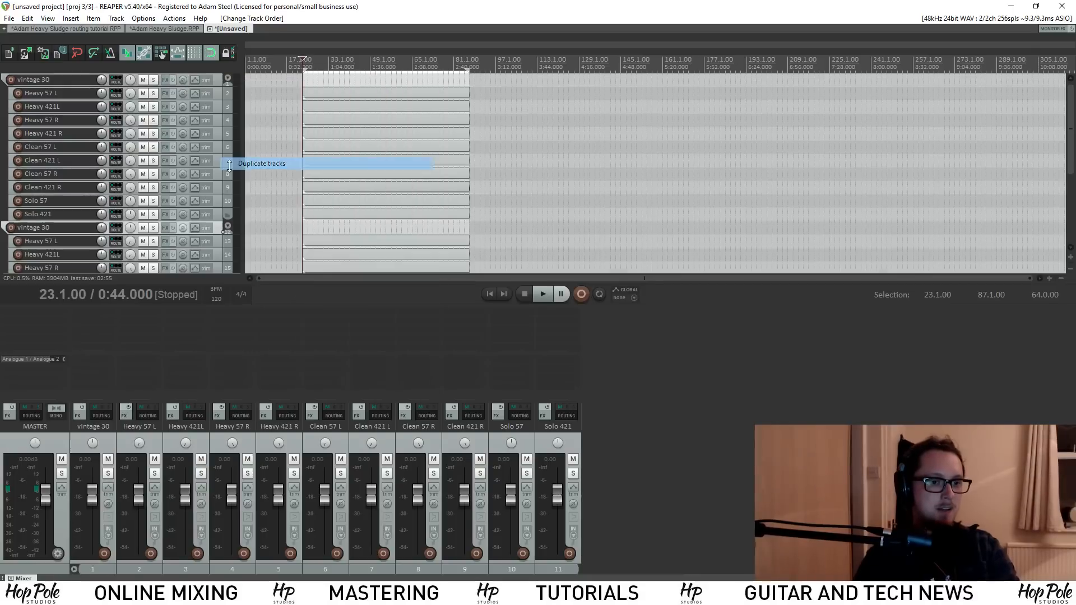
key("F2")
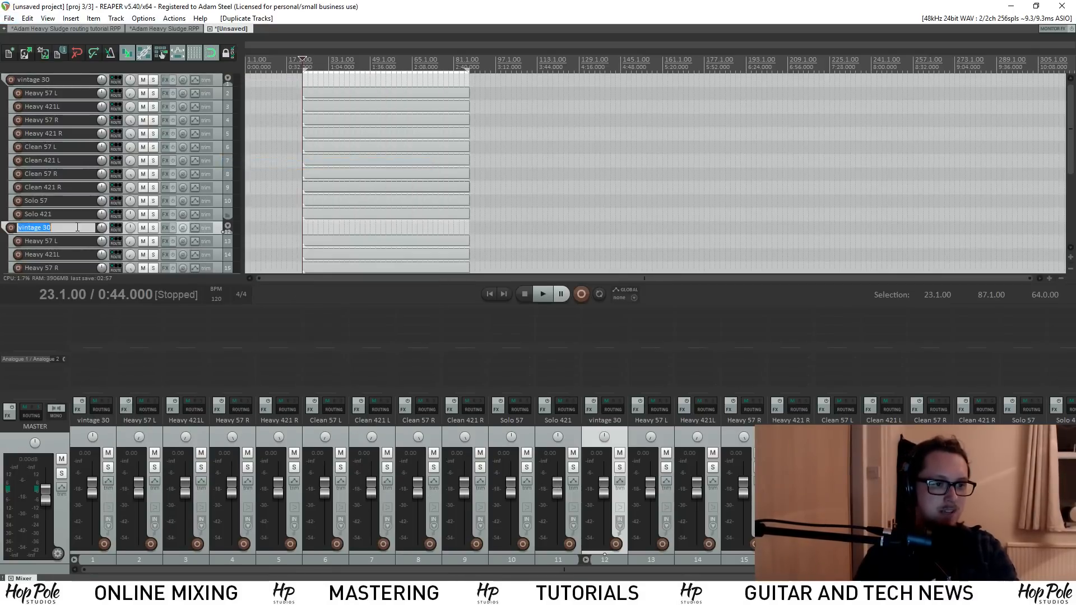
type("creamback")
key("Return")
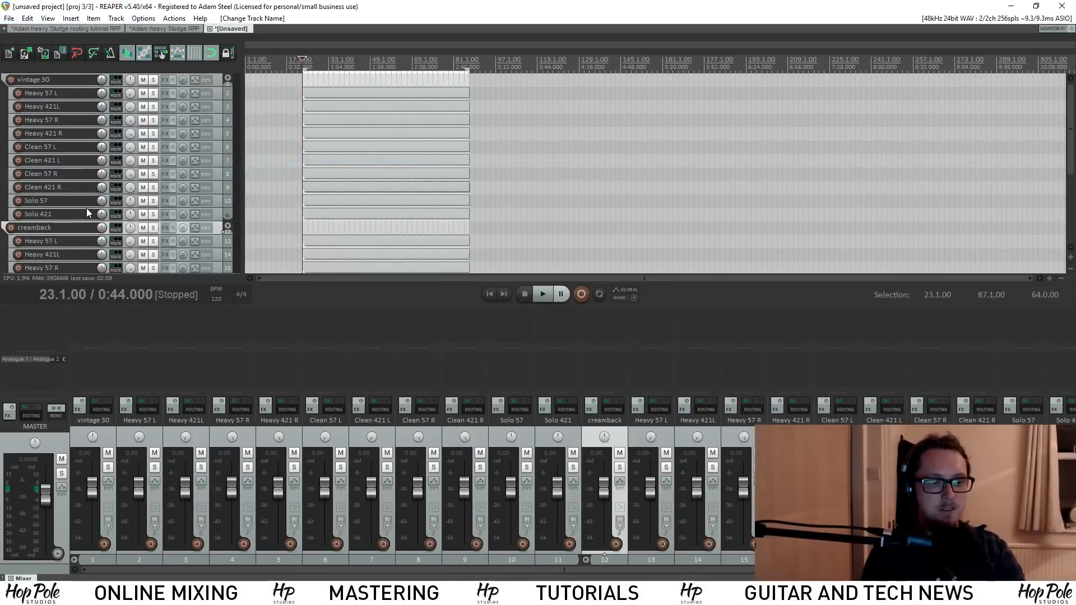
Hide the mixer, then duplicate the creamback folder and rename the copy "redback"
key("ctrl+m")
right_click(220, 225)
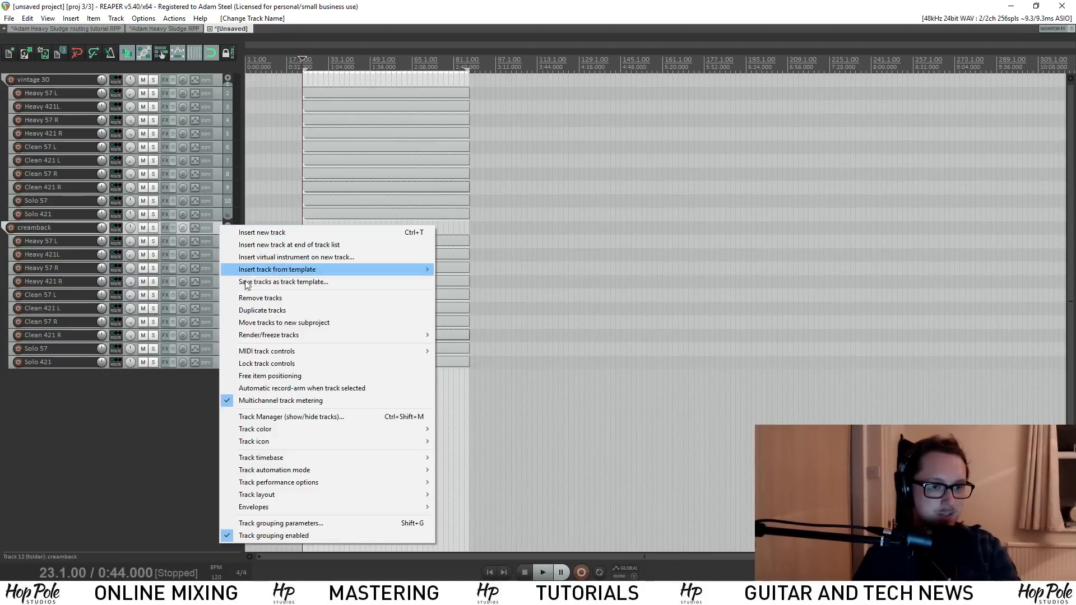
left_click(252, 310)
double_click(45, 375)
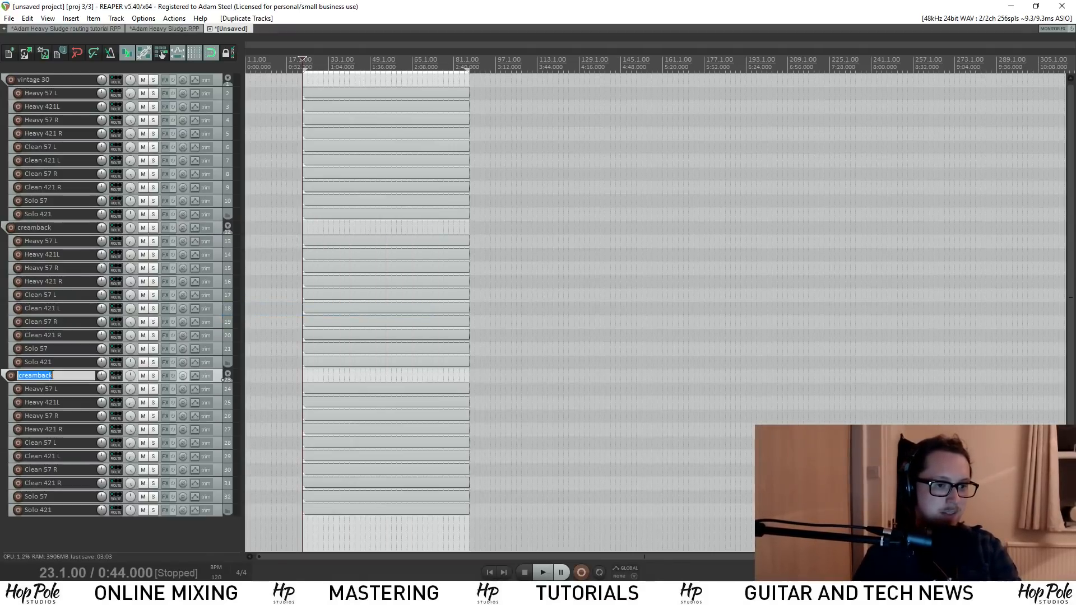
type("redb")
key("Return")
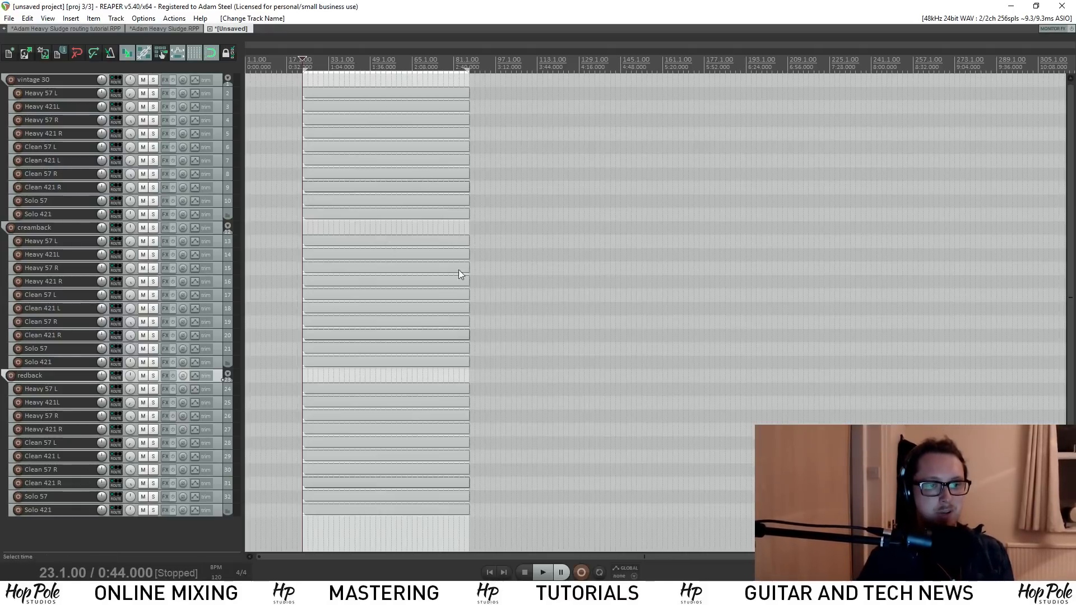
Add a track named "V30 Heavy" at the start of the vintage 30 folder and nest that folder's four heavy tracks inside it
scroll(459, 266, "down", 2)
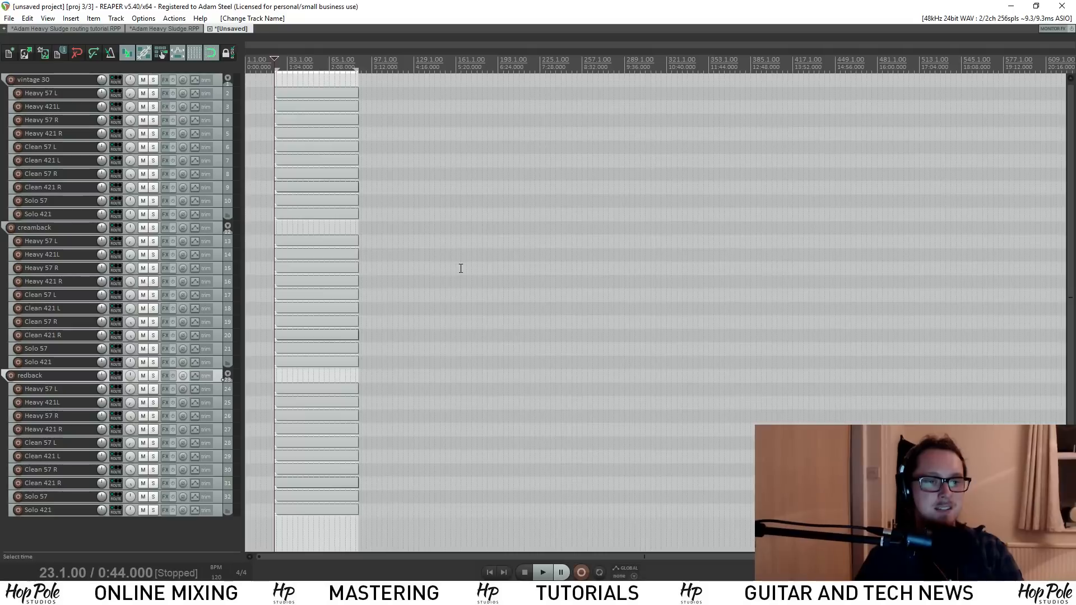
left_click(217, 241)
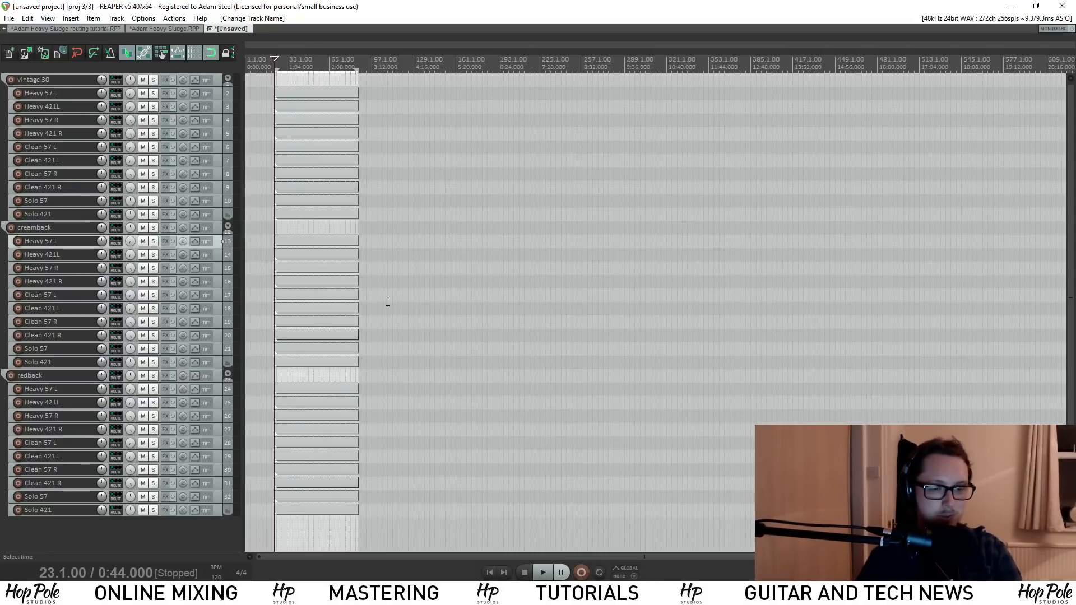
scroll(490, 284, "up", 3)
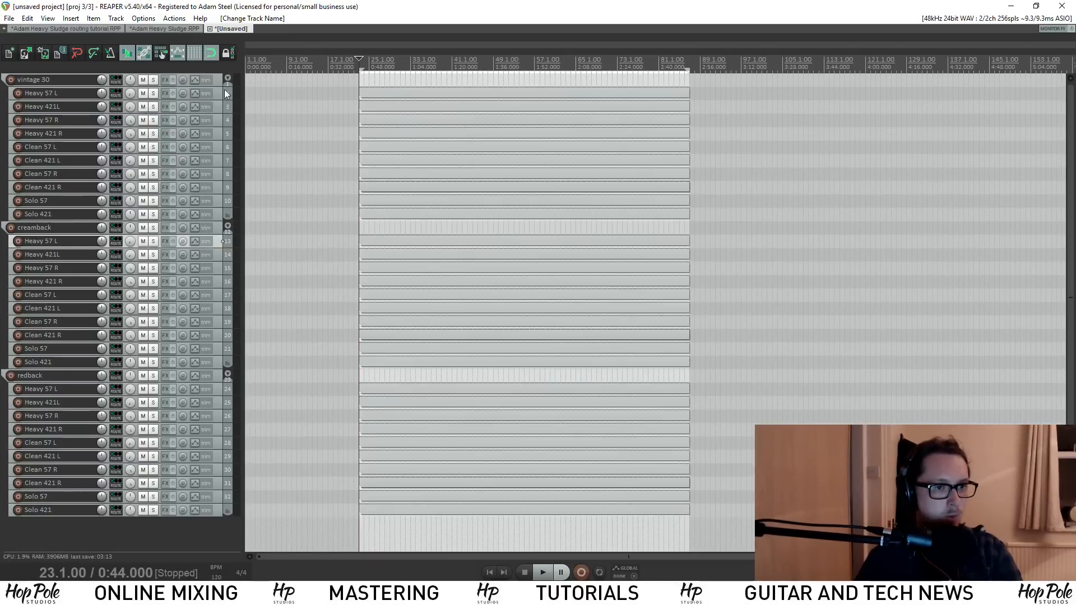
left_click(218, 77)
key("ctrl+t")
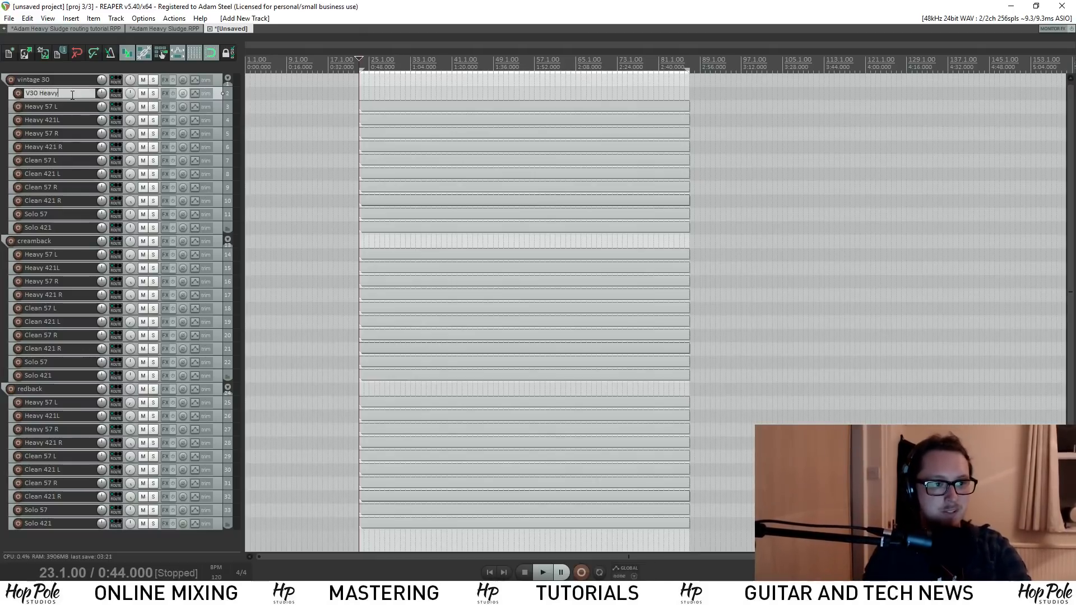
type("V30 Heavy")
key("Return")
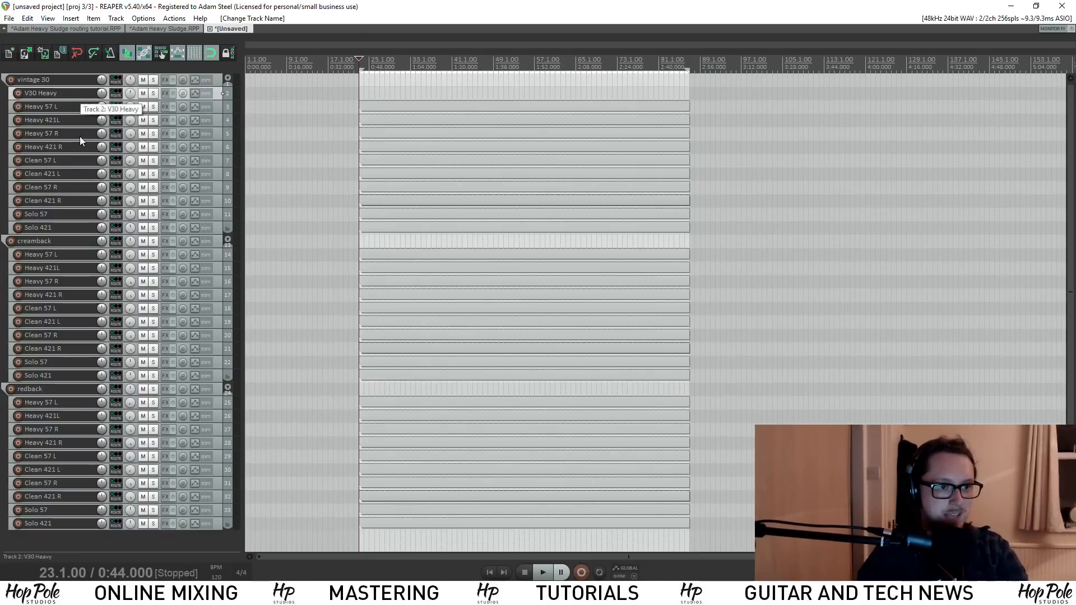
left_click(217, 136, "shift")
left_click_drag(218, 108, 218, 93)
Add a track named "V30 Clean" below the V30 Heavy group and nest the four clean tracks inside it
key("ctrl+t")
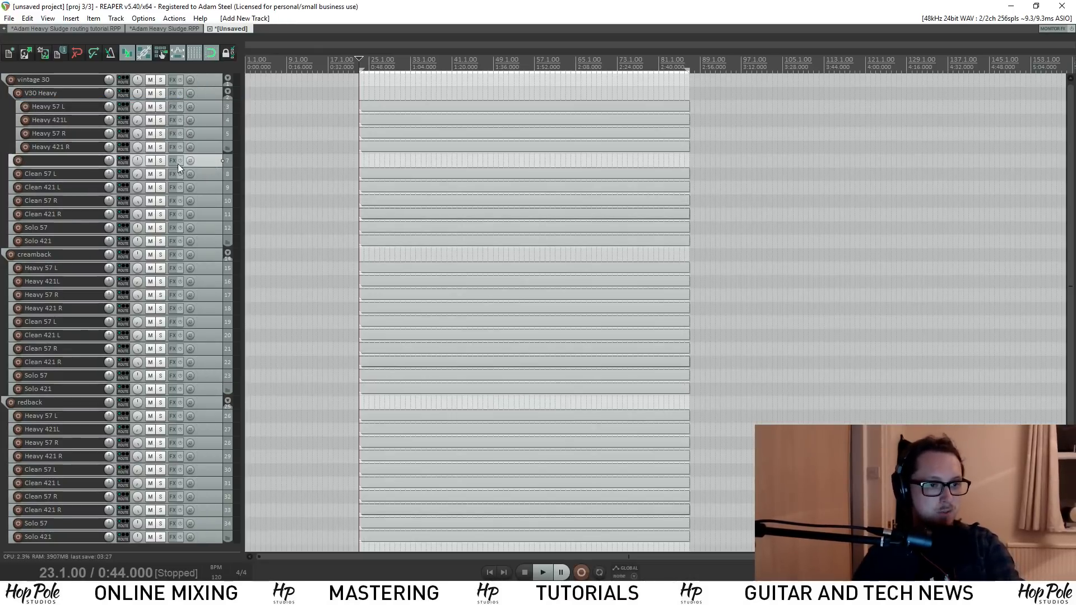
double_click(67, 161)
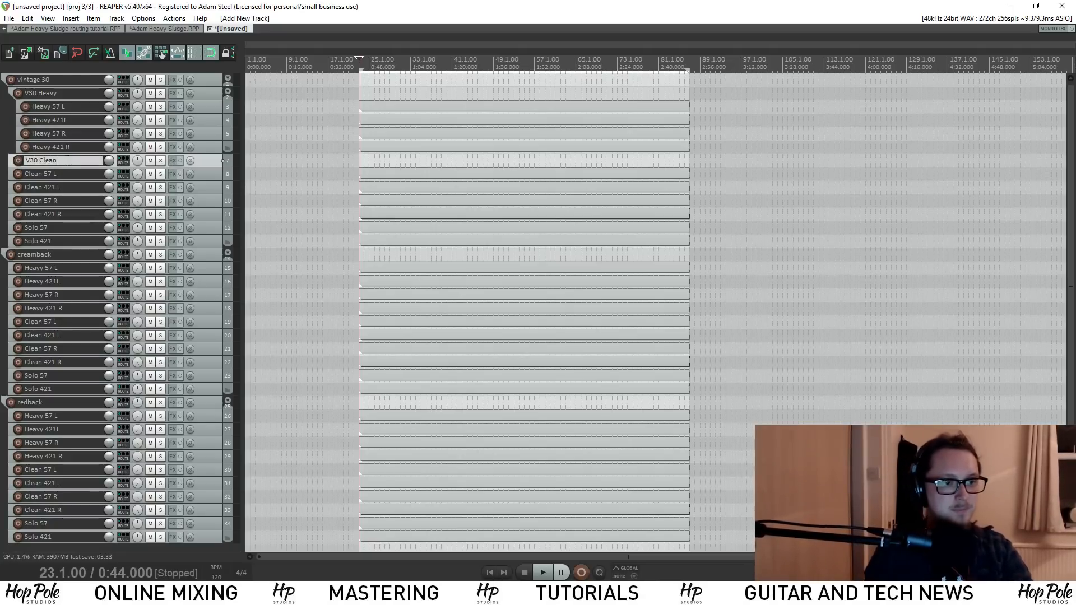
type("V30 Clean")
left_click(211, 177)
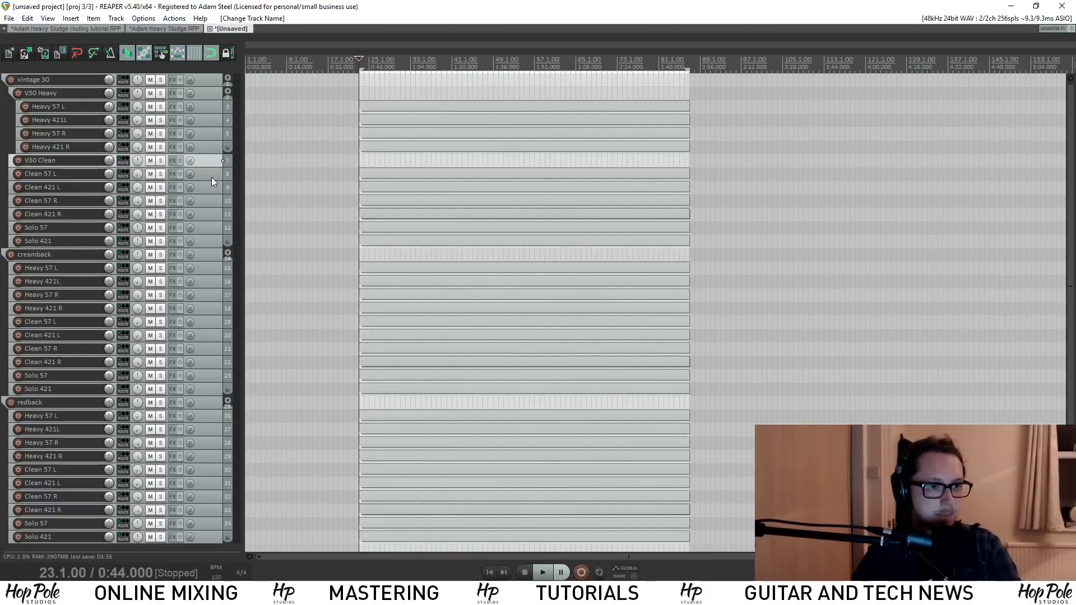
left_click(209, 213, "shift")
left_click_drag(209, 214, 212, 161)
Add a track named "V30 Solo" below the V30 Clean group and nest Solo 57 and Solo 421 inside it
left_click(206, 218)
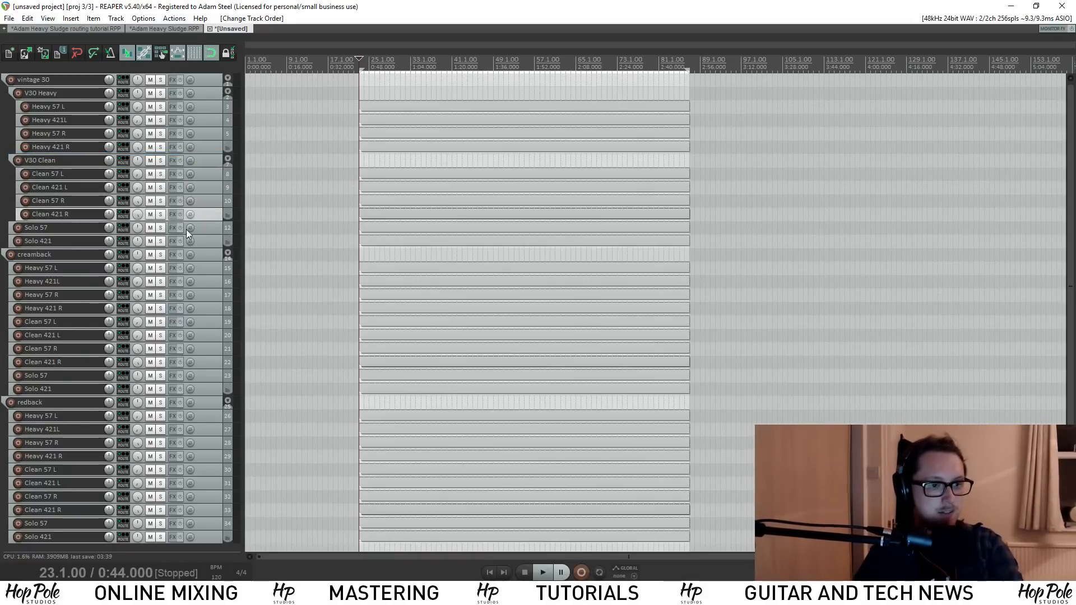
key("ctrl+t")
double_click(90, 227)
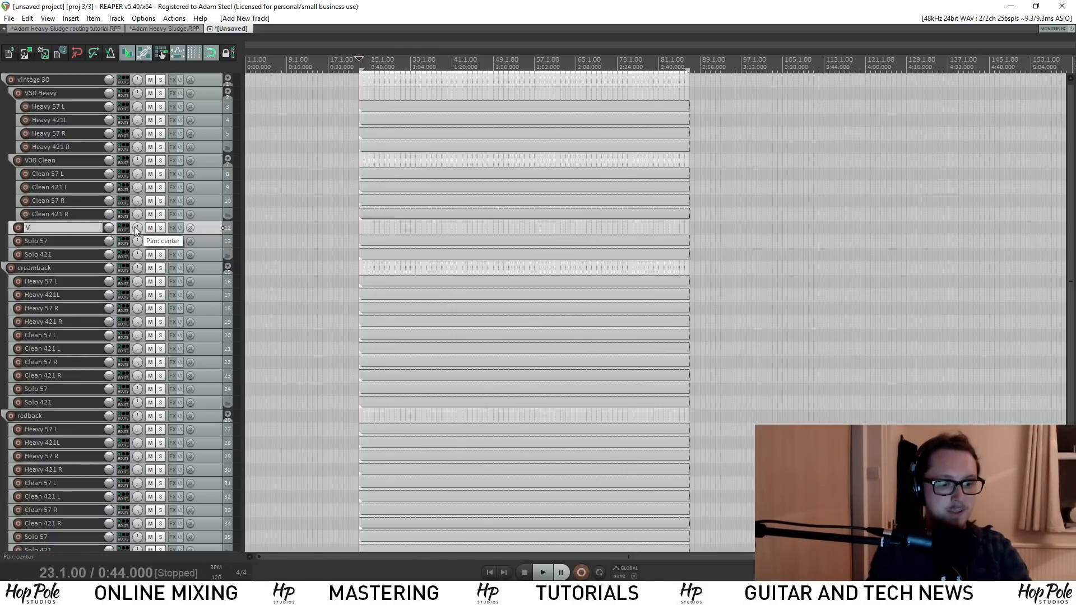
type("V390")
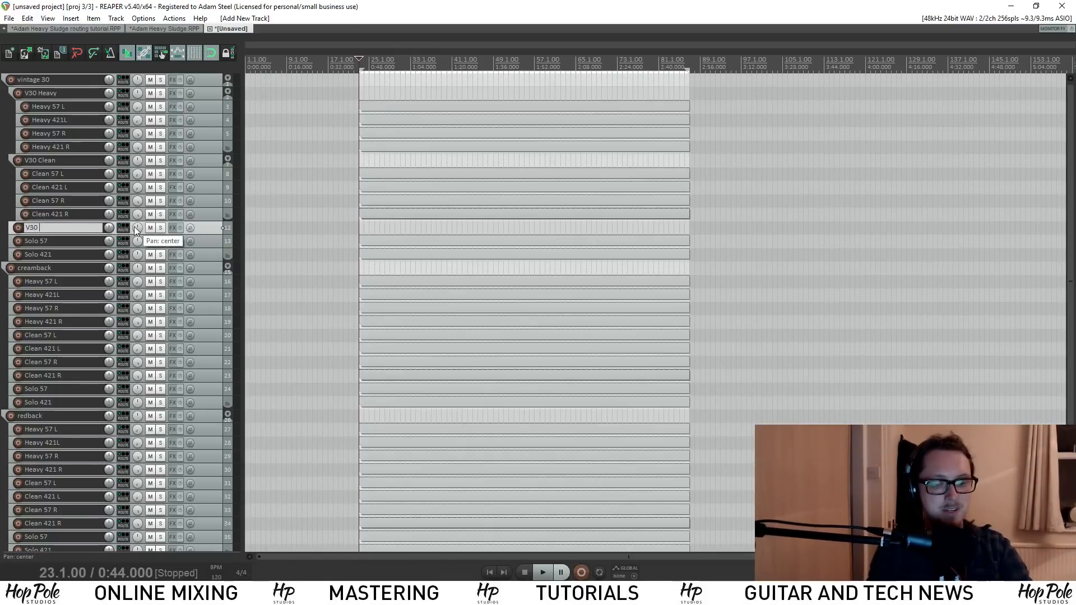
type(" Solo")
key("Return")
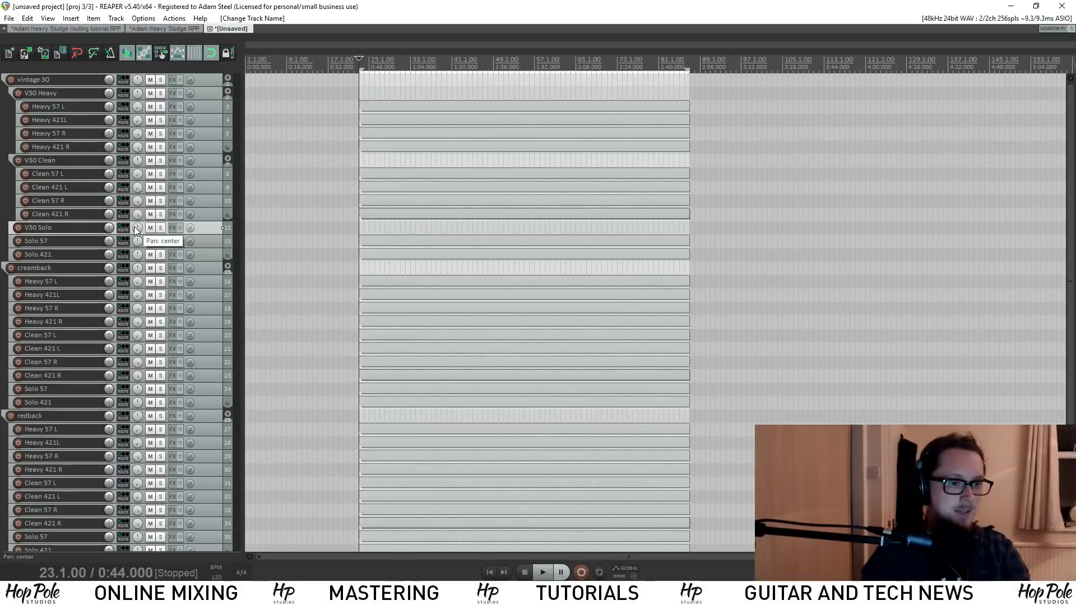
left_click(210, 244)
left_click(208, 253, "shift")
left_click_drag(208, 253, 213, 227)
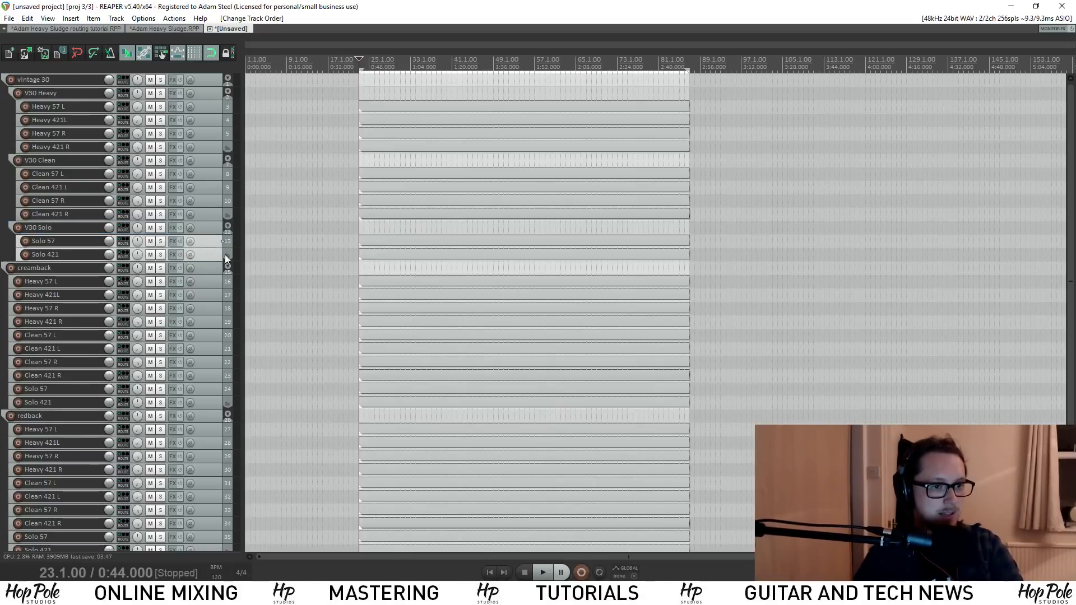
Delete the creamback and redback folders together with their child tracks
left_click(209, 271)
key("Delete")
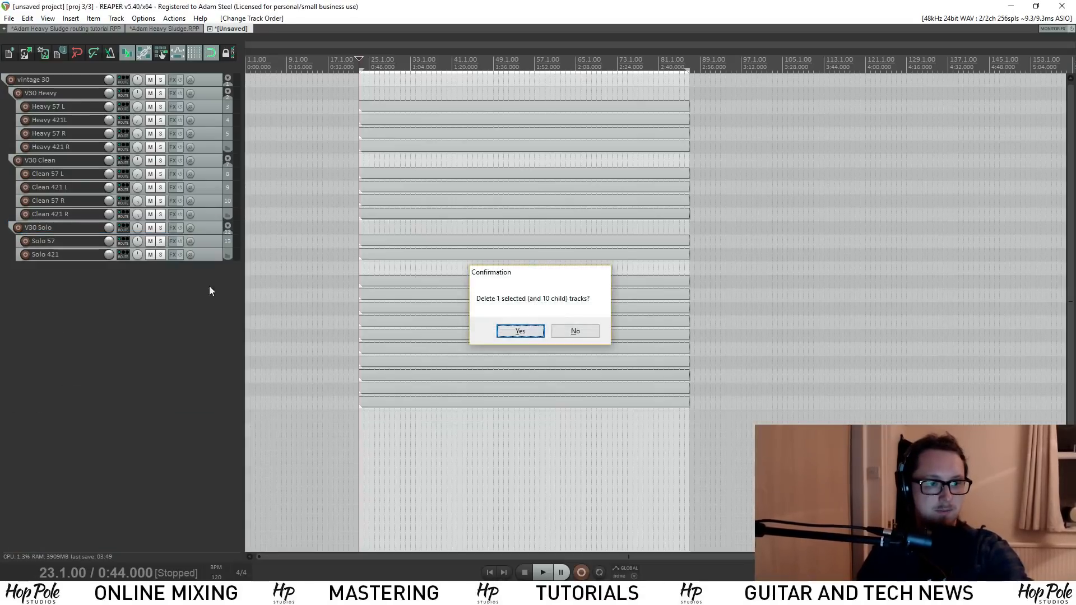
key("Return")
left_click(203, 269)
key("Delete")
key("Return")
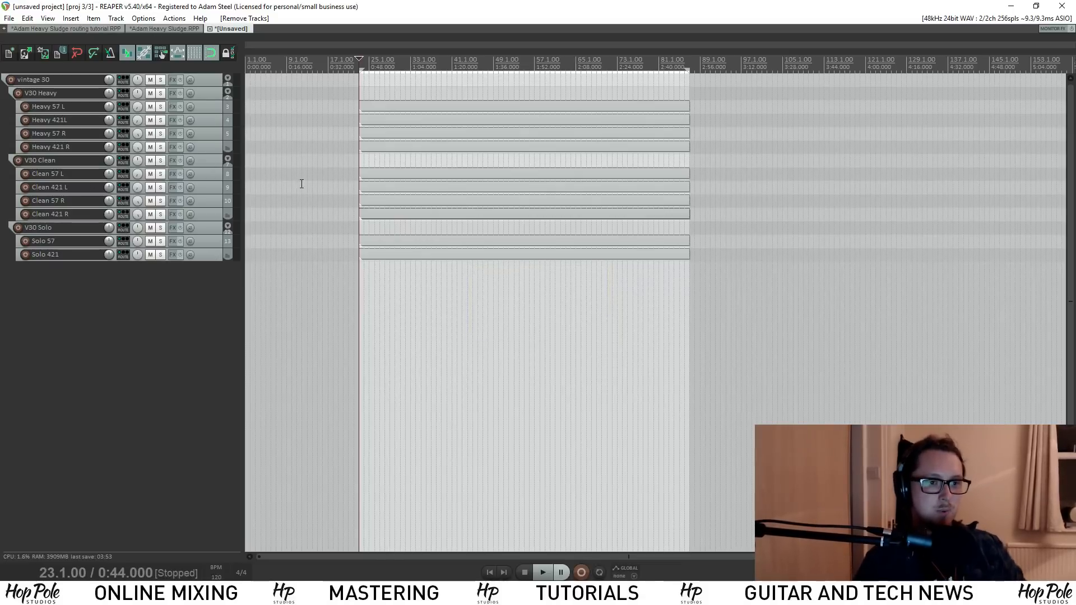
Solo and unsolo the V30 Heavy, V30 Clean and V30 Solo subfolders in turn, plus the vintage 30 folder, to check the routing
left_click(204, 96)
left_click(161, 93)
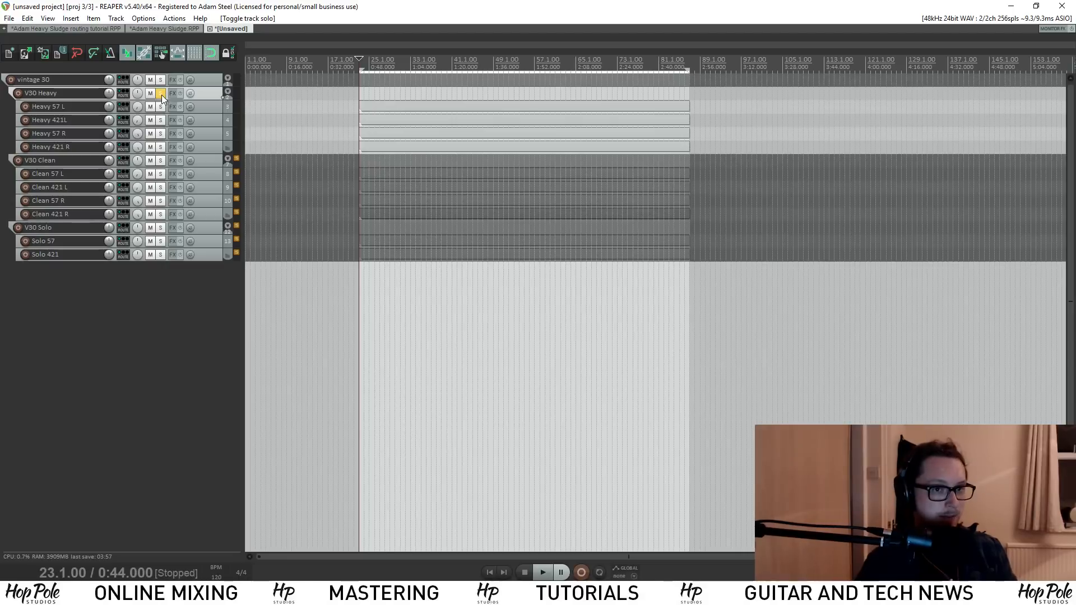
left_click(161, 93)
left_click(220, 160)
left_click(161, 160)
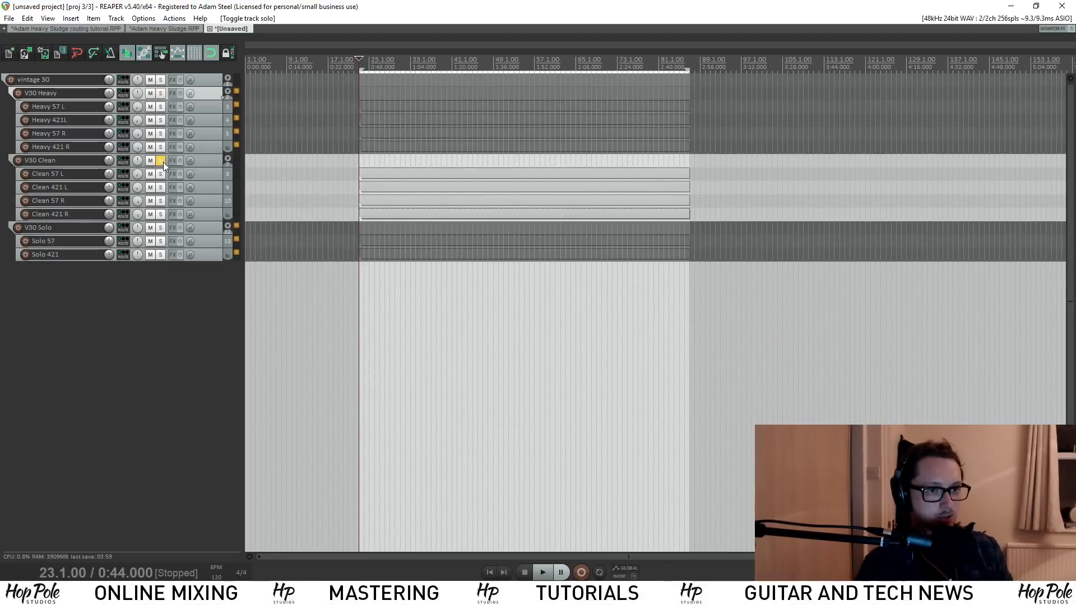
left_click(161, 160)
left_click(162, 227)
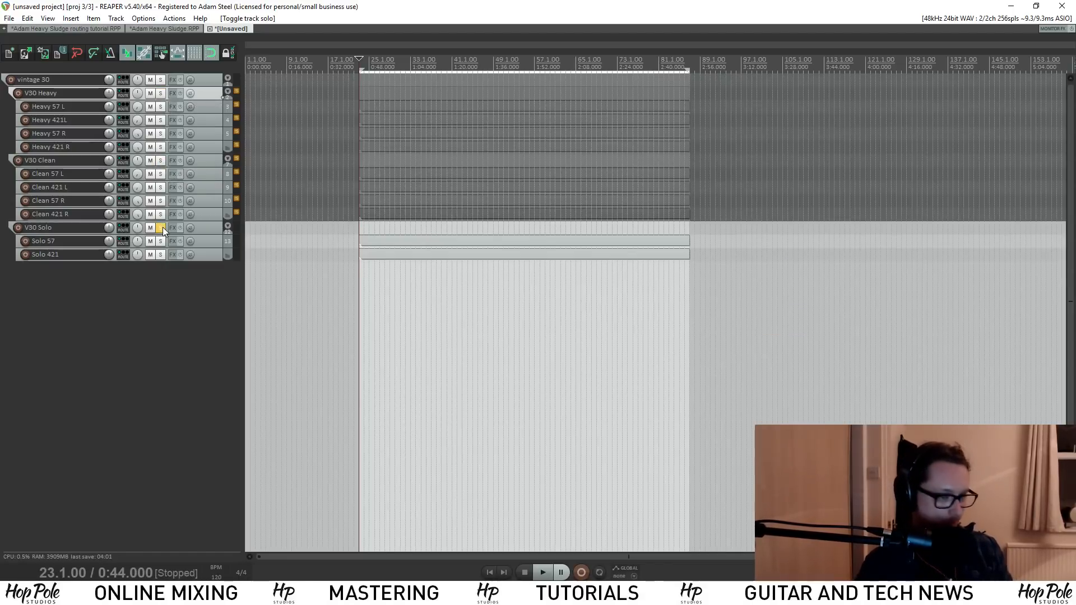
left_click(163, 227)
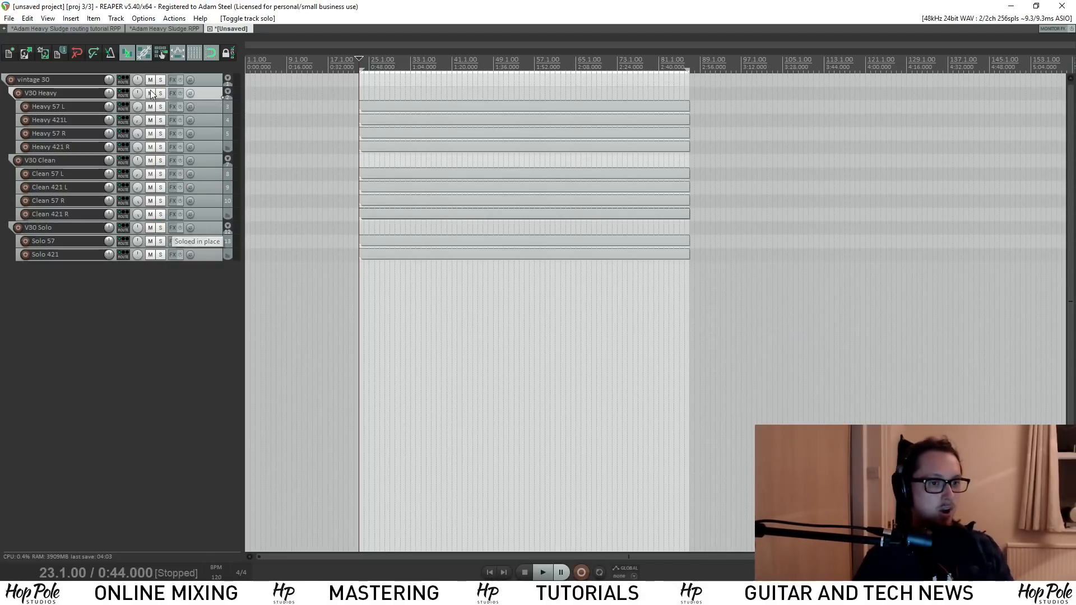
left_click(160, 79)
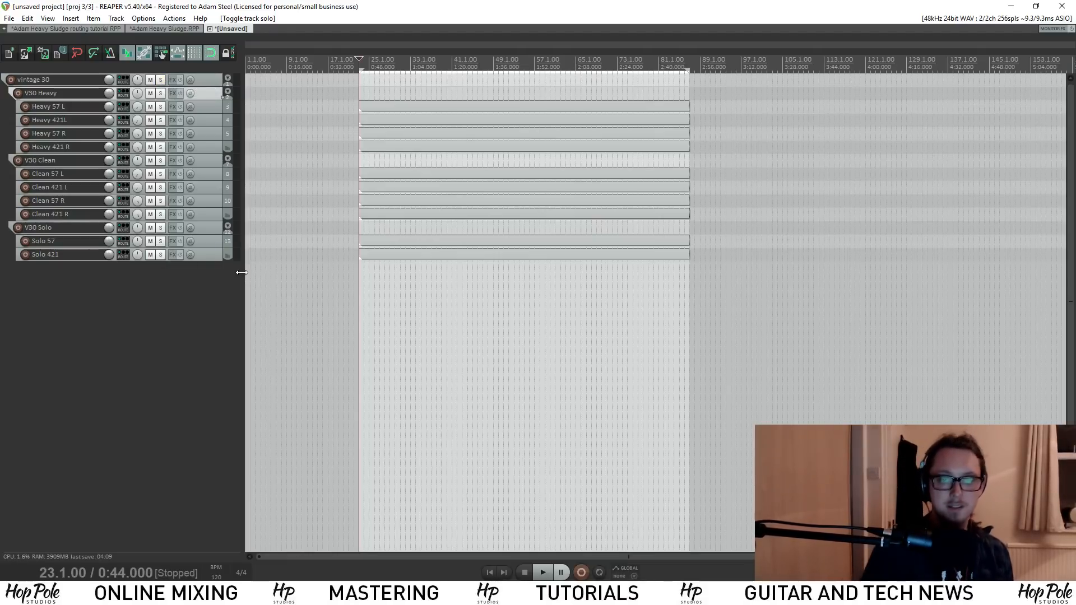
Select the vintage 30 folder and fully compact all of its child tracks
left_click(213, 80)
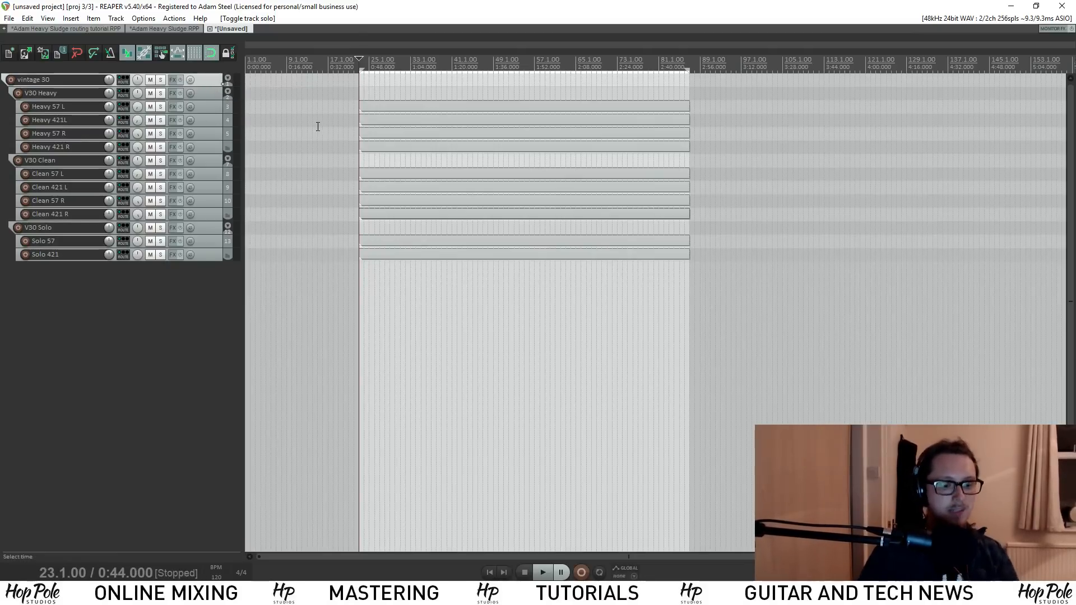
scroll(317, 126, "up", 4)
scroll(639, 325, "up", 3)
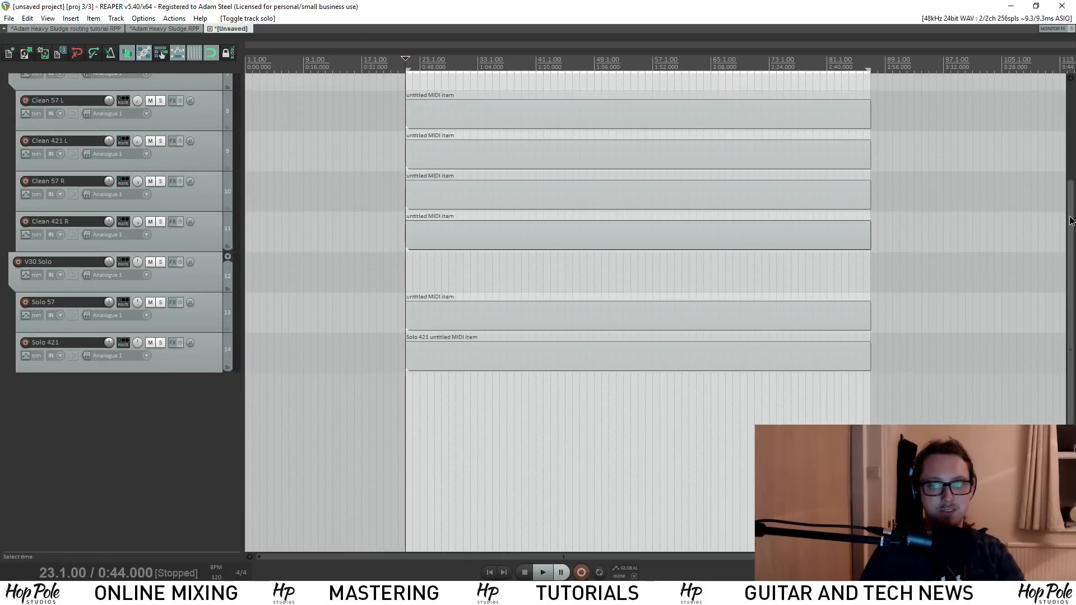
left_click_drag(1071, 219, 1070, 115)
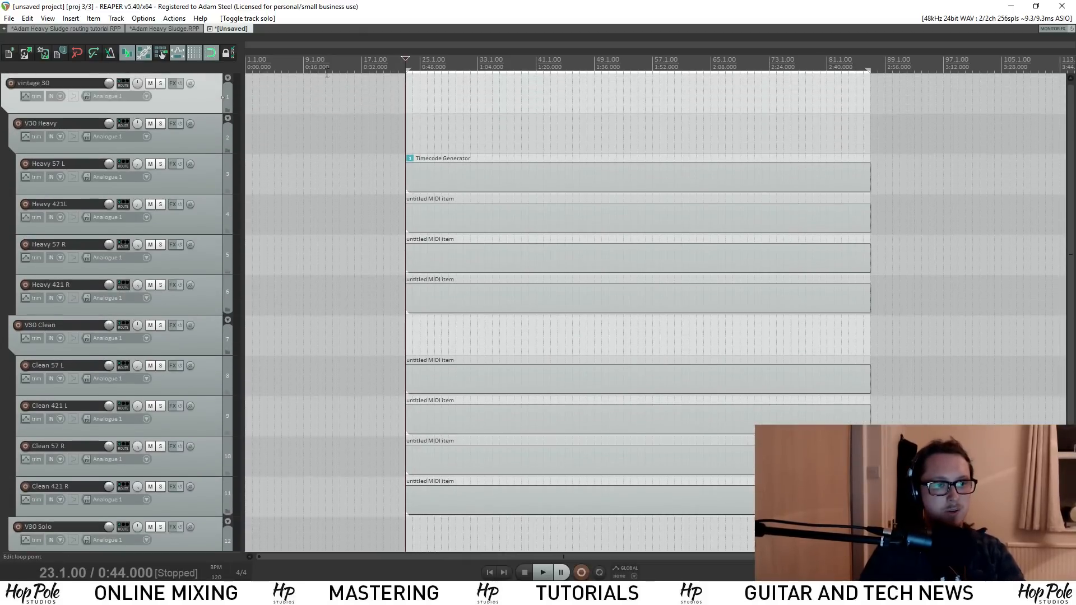
left_click(227, 80)
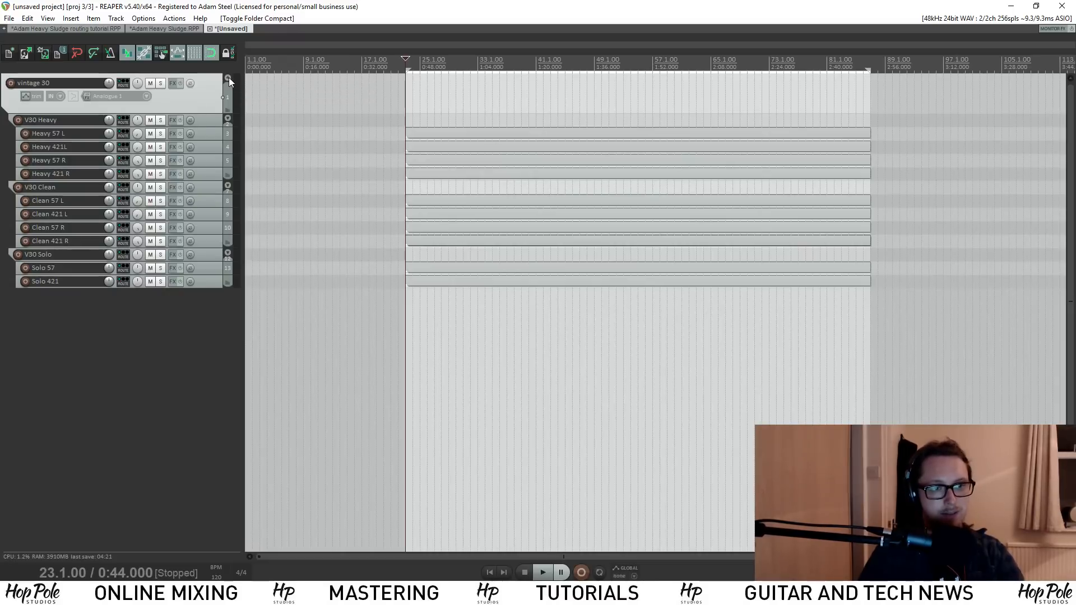
left_click(228, 79)
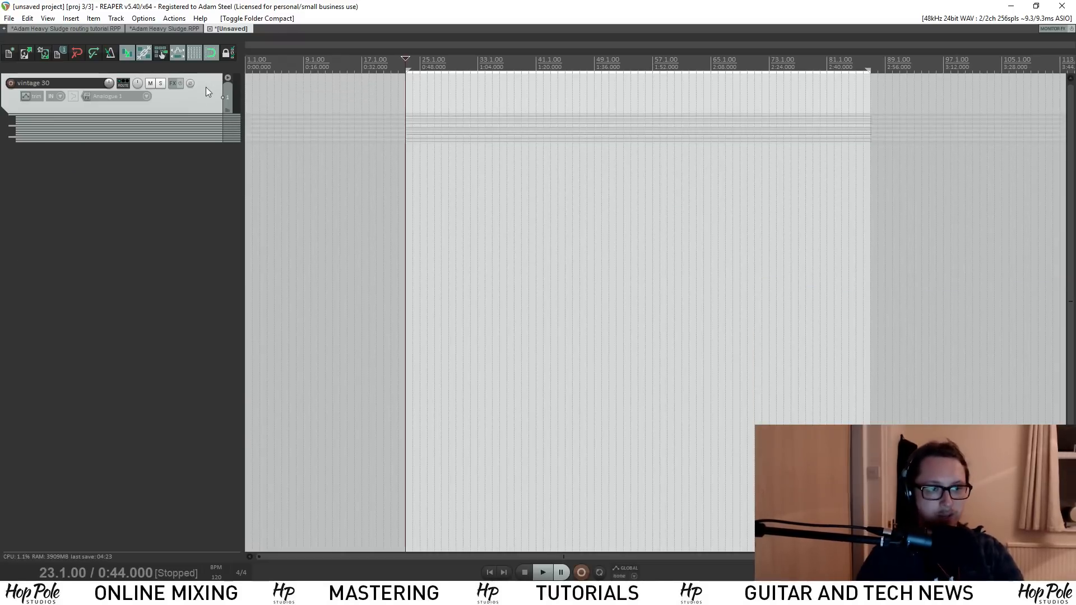
Duplicate the compacted vintage 30 folder three times to make four speaker folders in total
right_click(194, 98)
left_click(219, 184)
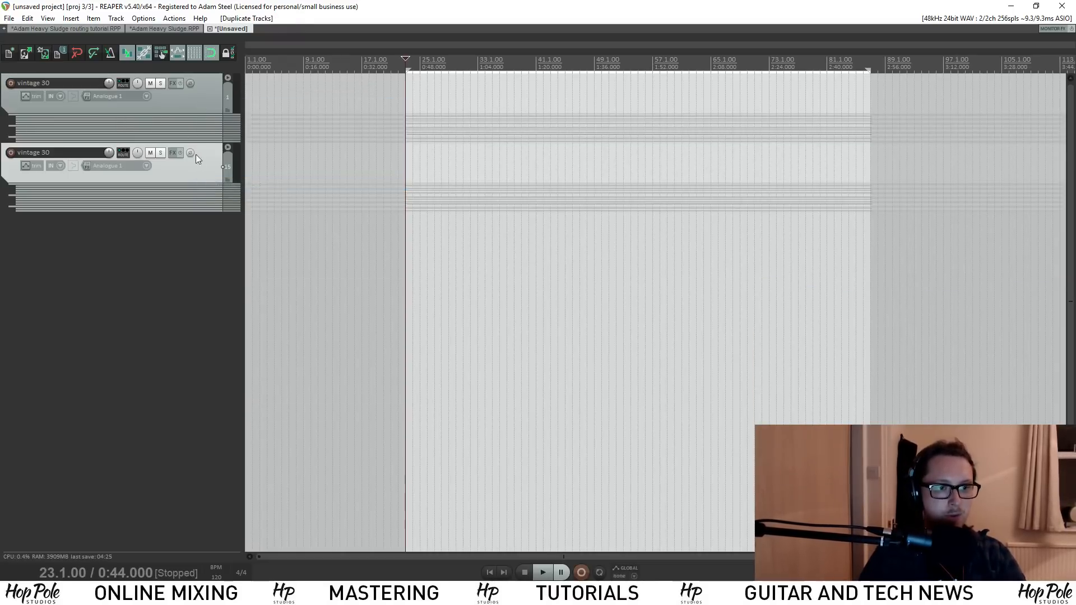
right_click(196, 171)
left_click(224, 255)
right_click(175, 247)
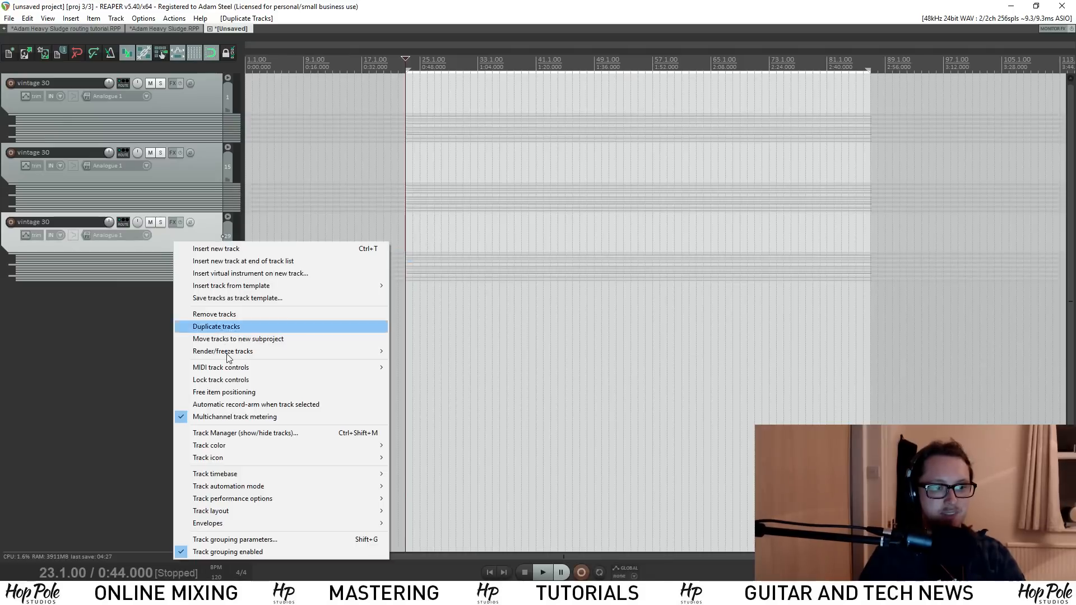
left_click(213, 326)
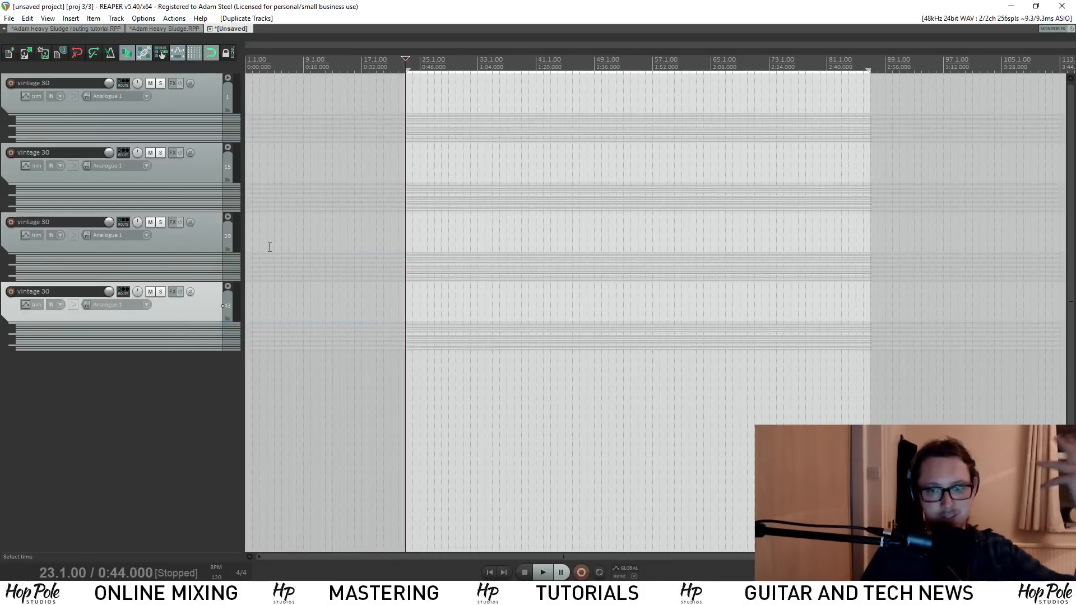
Expand all four vintage 30 folders and look through their nested child tracks
left_click(227, 284)
left_click(228, 215)
left_click(227, 147)
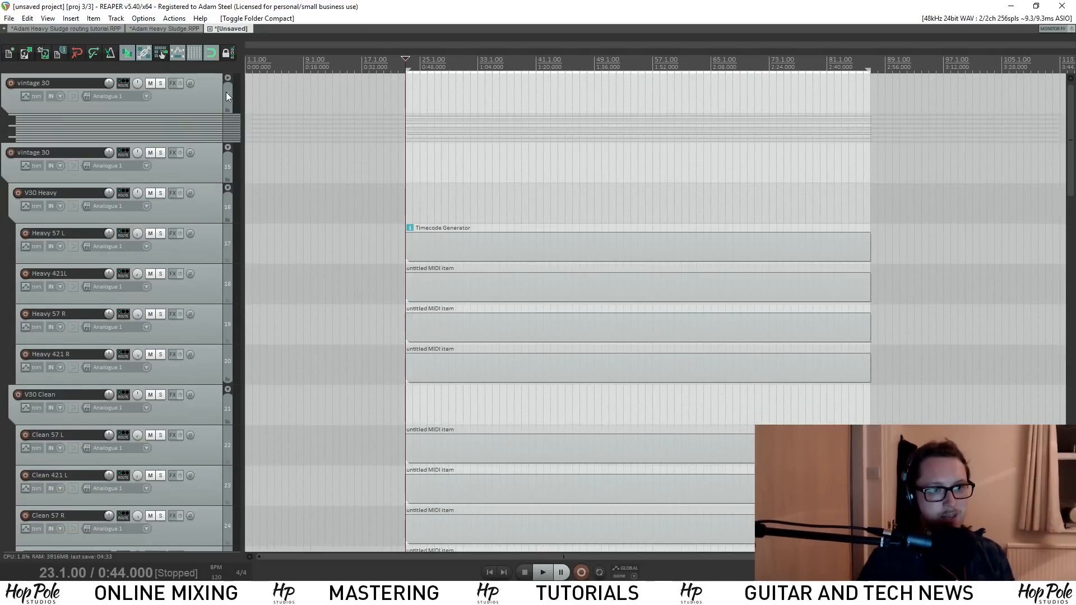
left_click(227, 78)
scroll(656, 314, "down", 20)
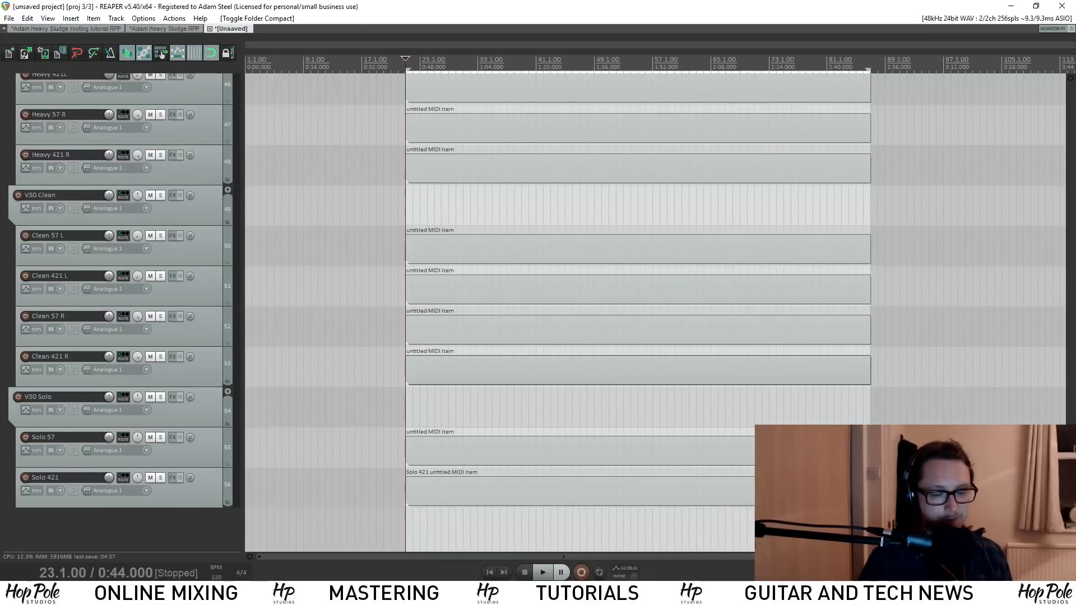
scroll(229, 79, "up", 20)
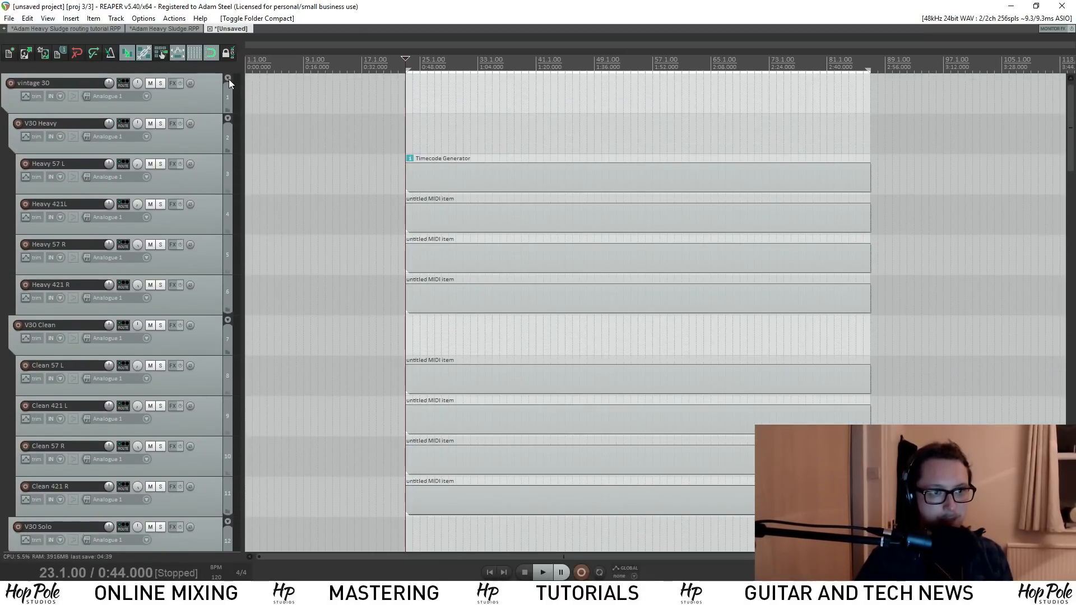
Fully compact the first three vintage 30 folders and reduce the fourth folder's child tracks to small height
left_click(229, 79)
left_click(228, 148)
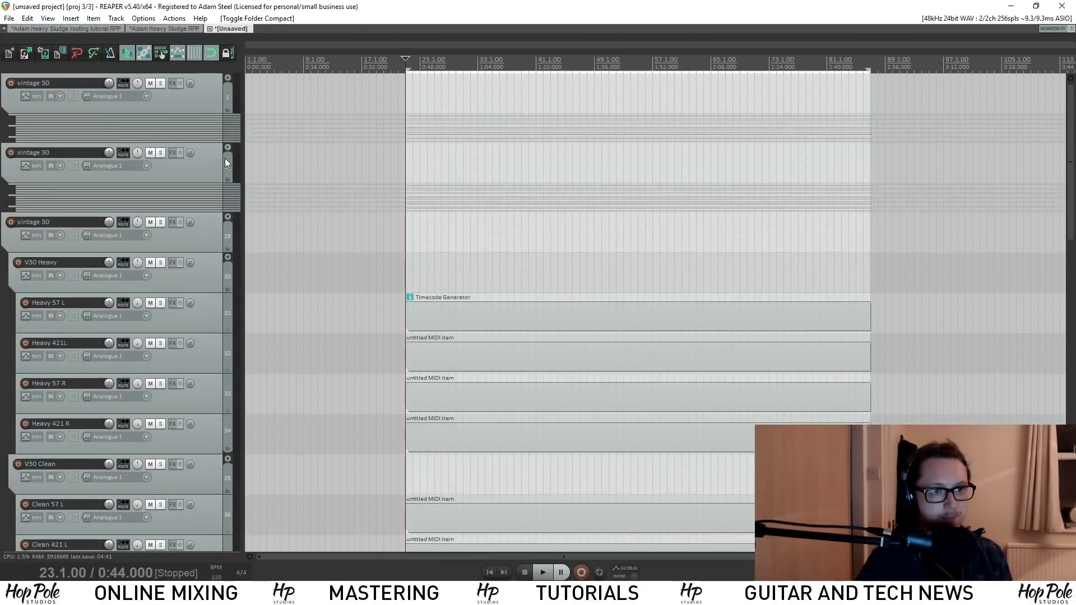
left_click(225, 219)
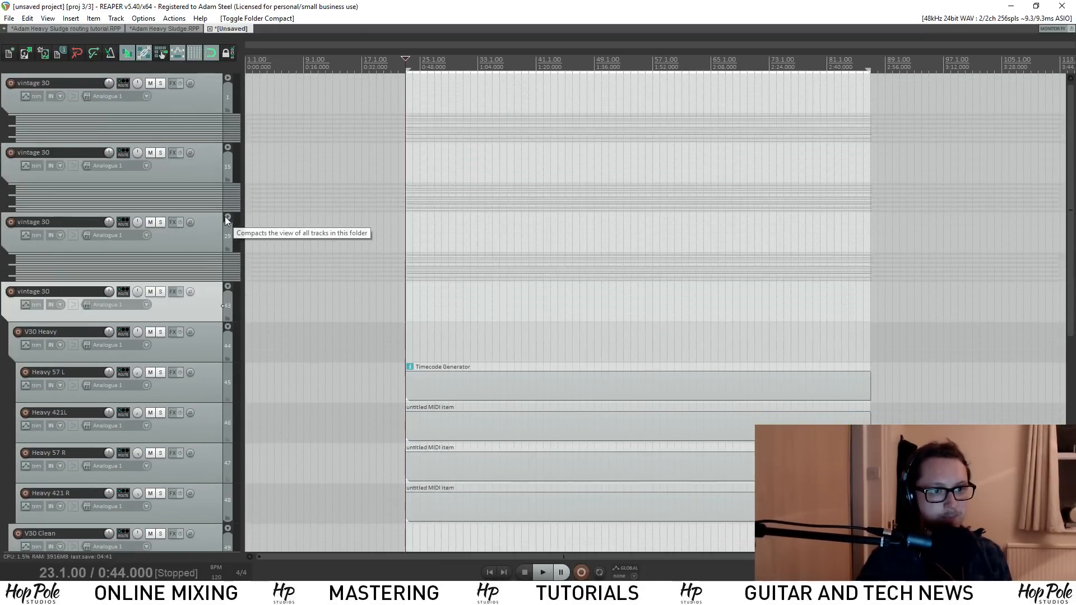
left_click(228, 284)
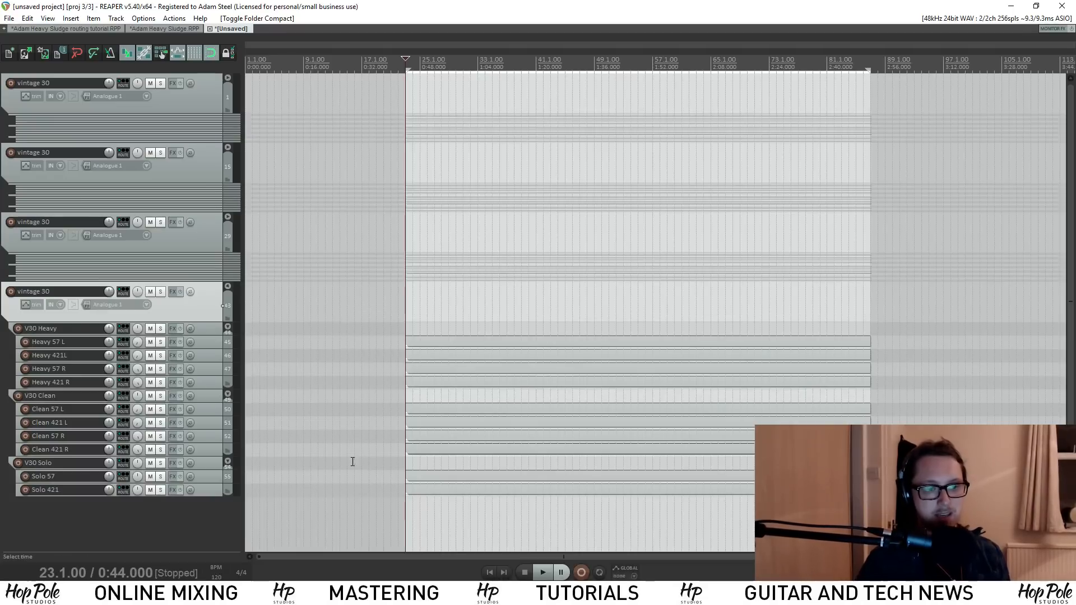
Solo and unsolo the fourth, third and second vintage 30 folders in turn to check whole-speaker soloing
left_click(163, 293)
left_click(163, 293)
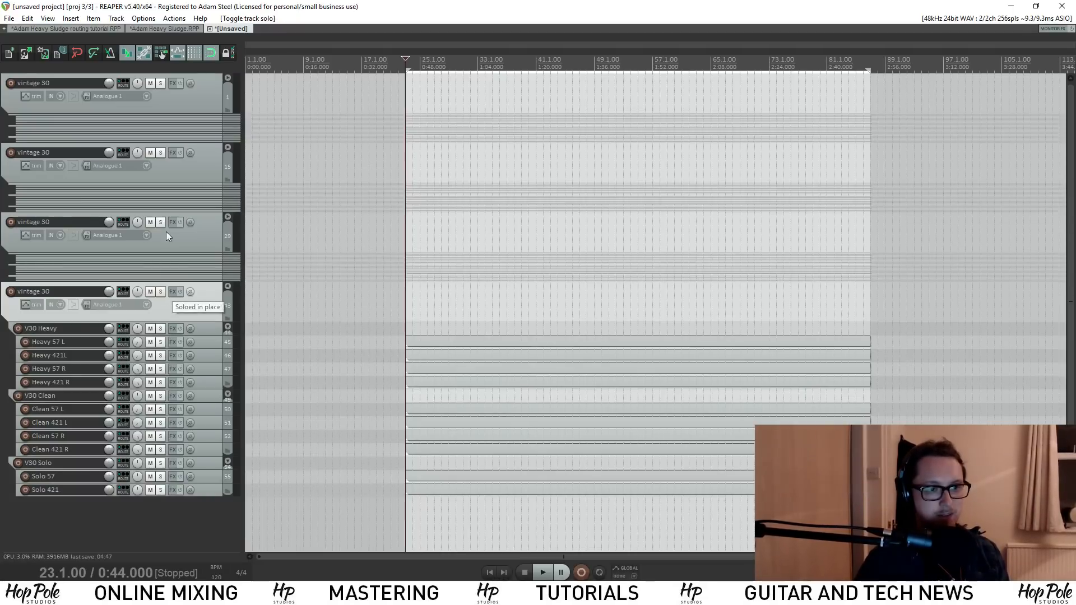
left_click(162, 221)
left_click(162, 222)
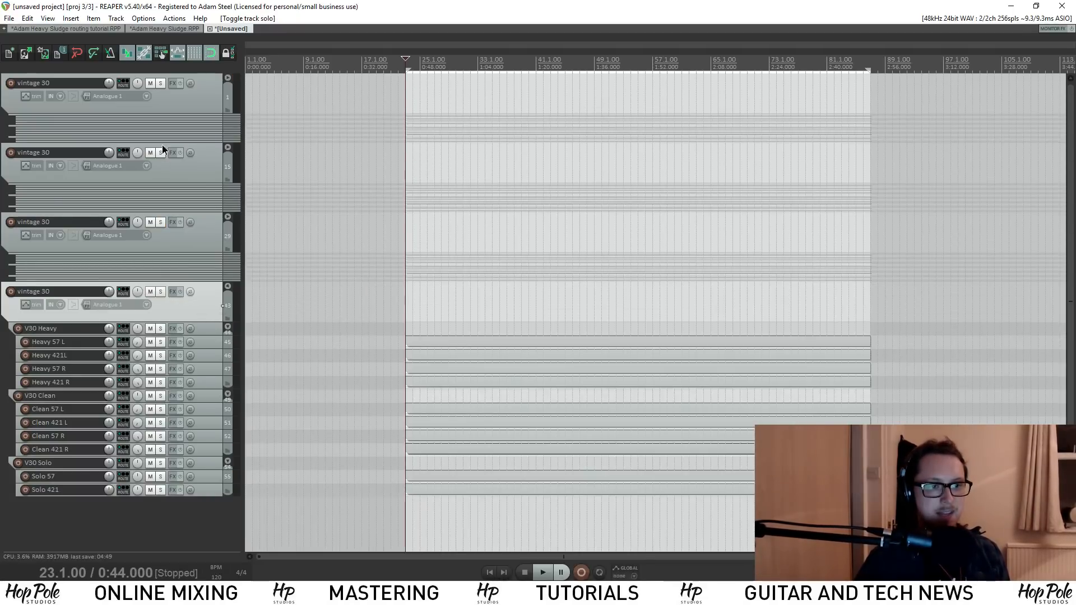
left_click(161, 152)
left_click(160, 153)
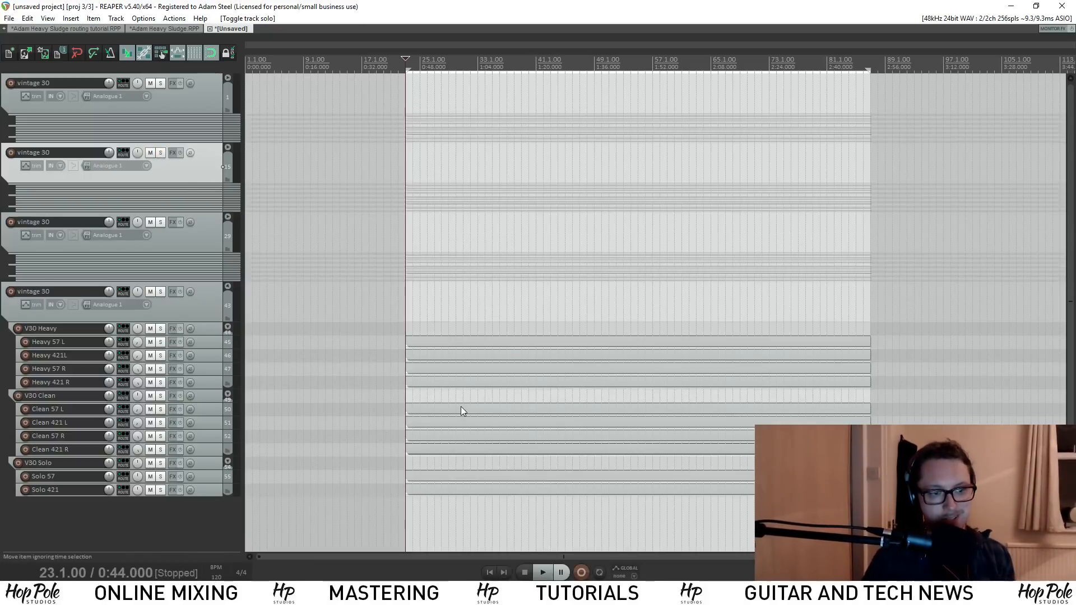
Select the V30 Heavy, V30 Clean and V30 Solo subfolder tracks together inside the fourth vintage 30 folder
left_click(200, 305)
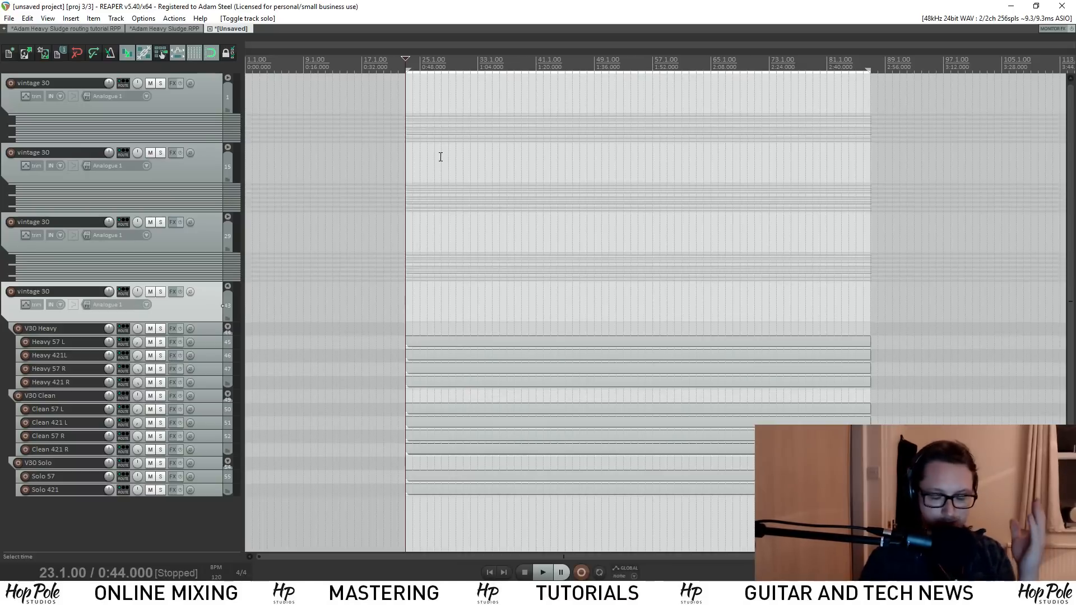
left_click(210, 327)
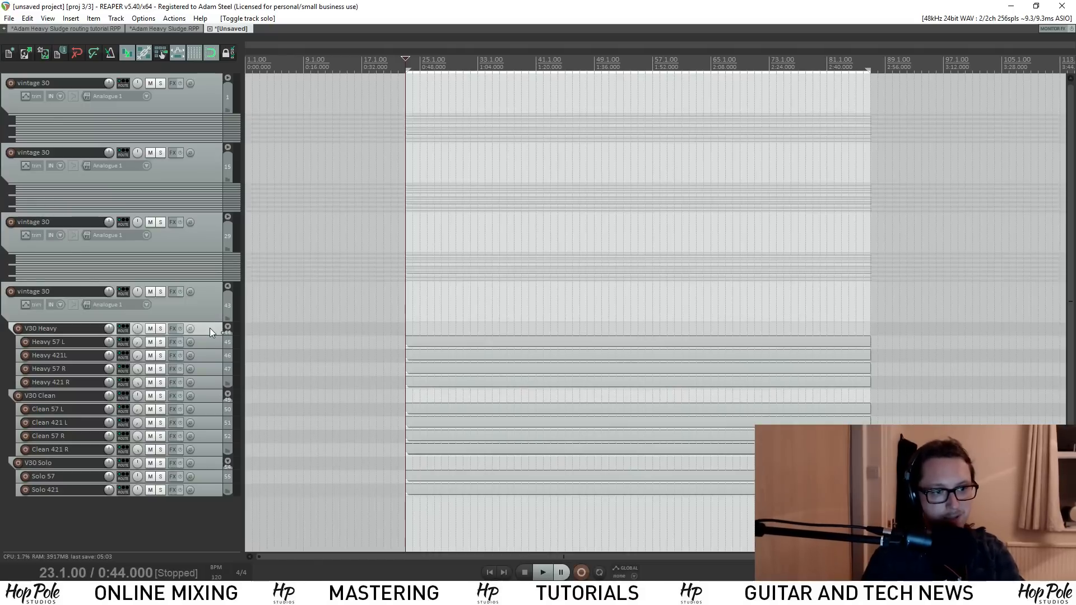
left_click(209, 396, "ctrl")
left_click(204, 462, "ctrl")
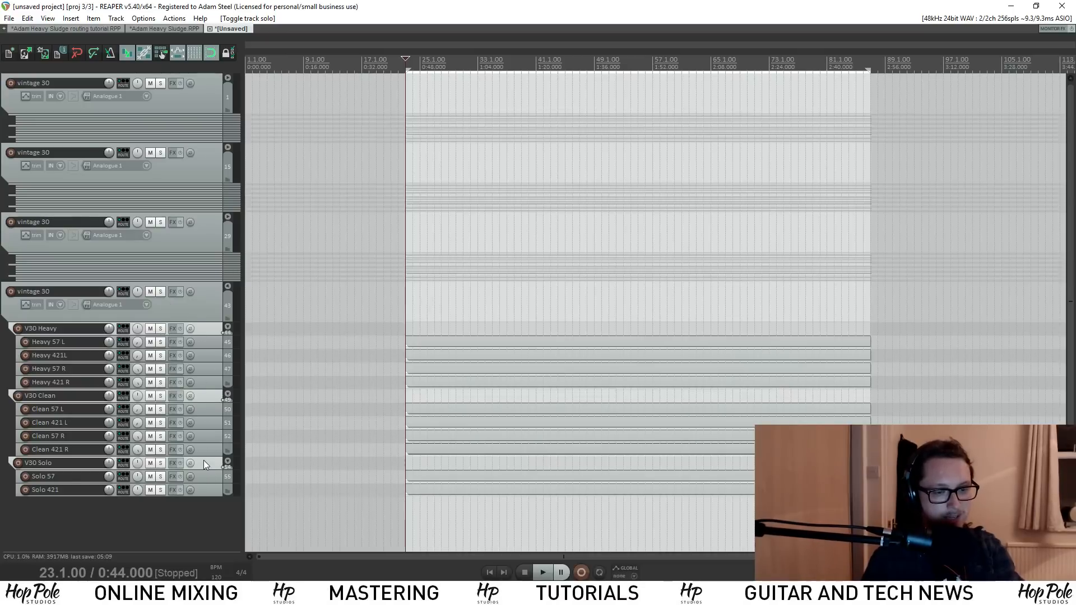
Open the render settings and set the render source to Stems (selected tracks)
left_click(9, 18)
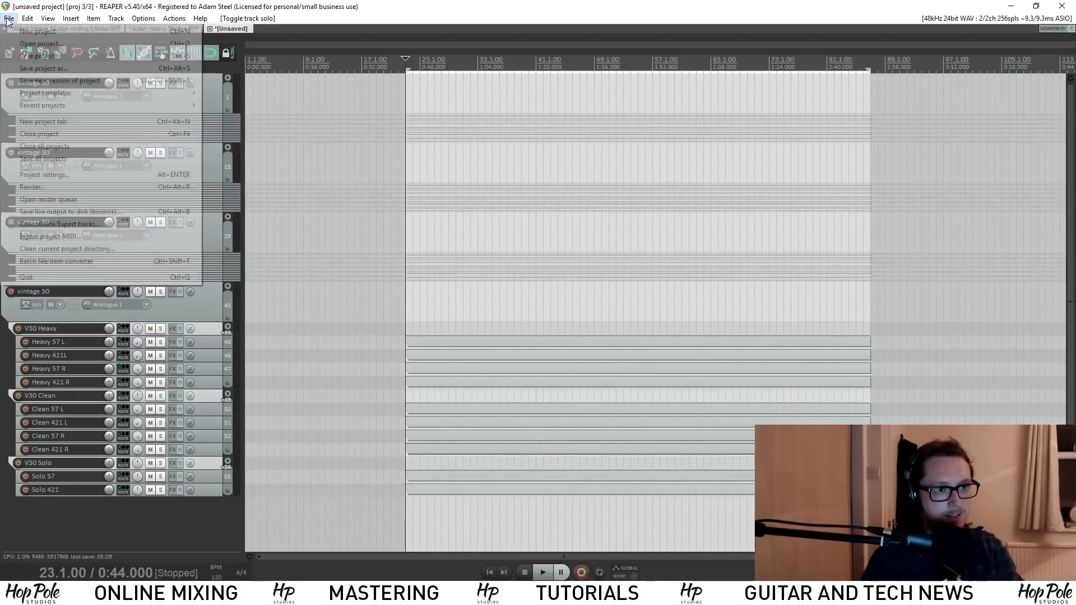
left_click(36, 191)
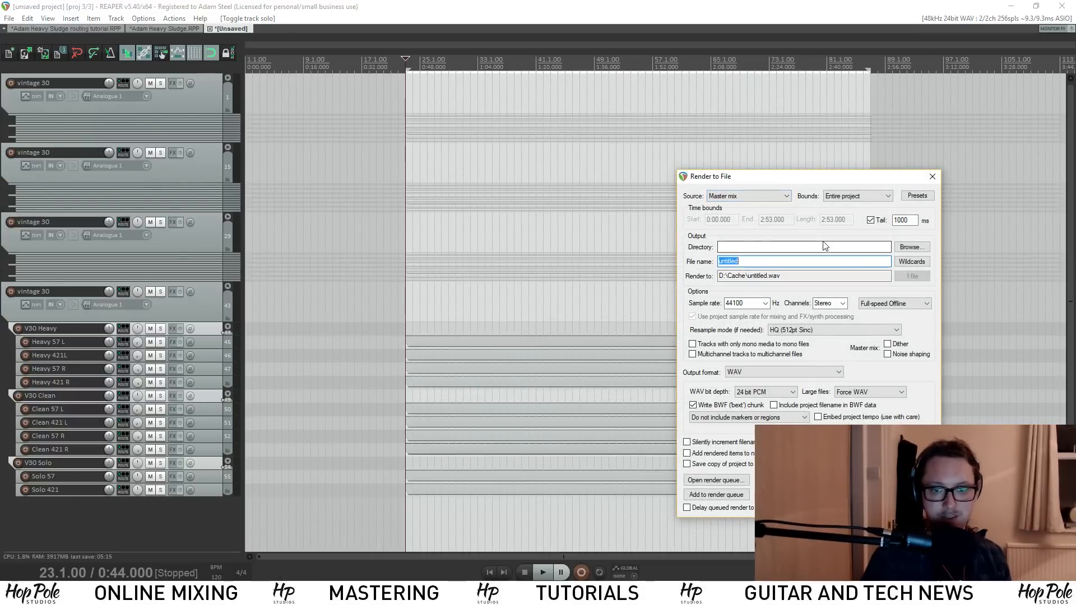
left_click(710, 196)
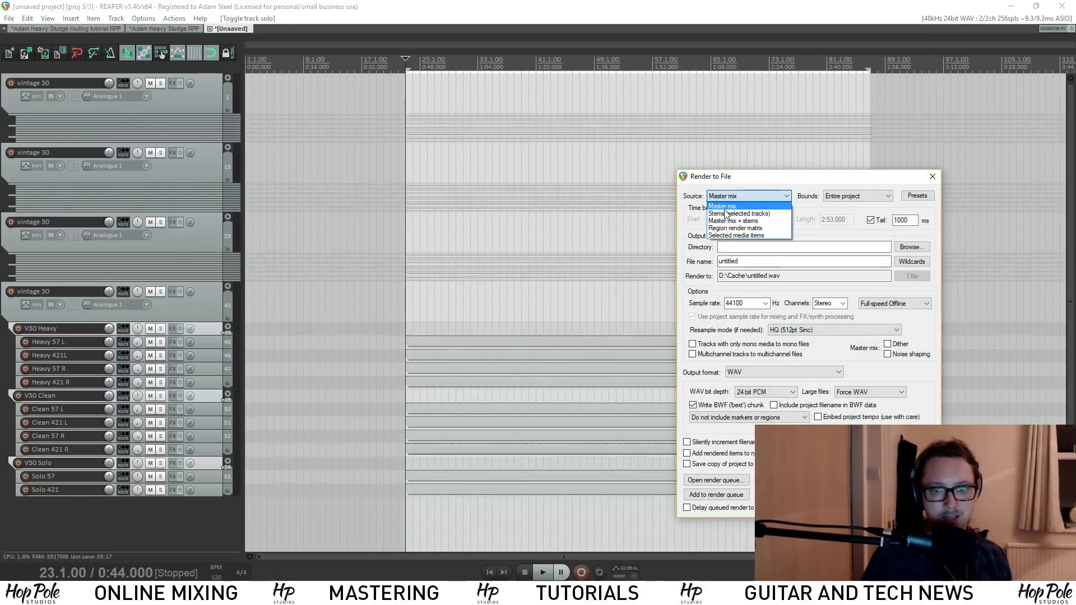
left_click(722, 214)
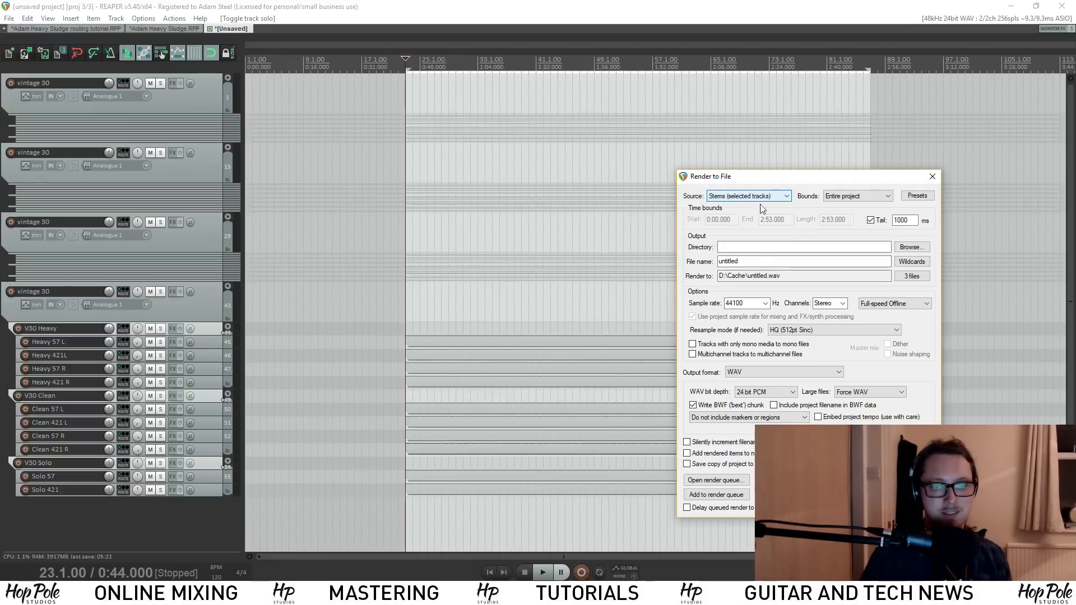
Name the render output "speaker demo $track", using the track-name wildcard
left_click_drag(755, 262, 689, 262)
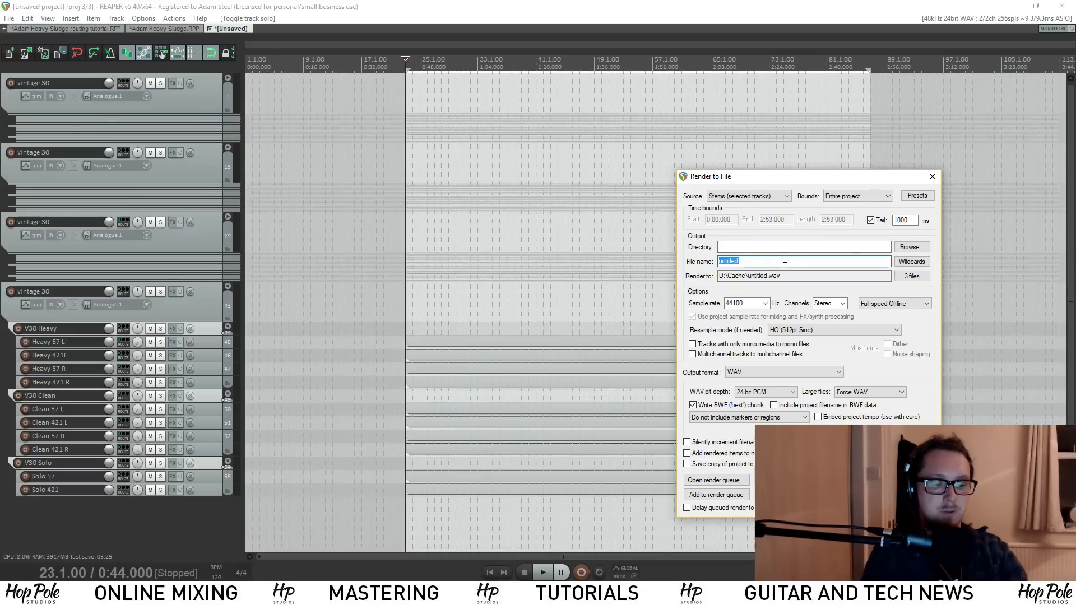
type("speaker demop")
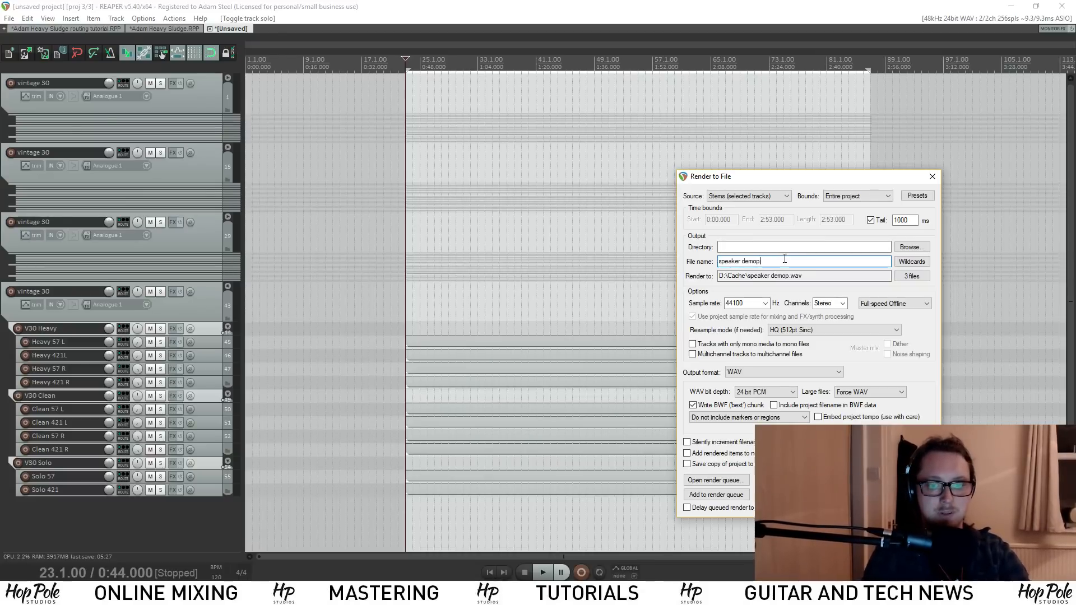
left_click(910, 262)
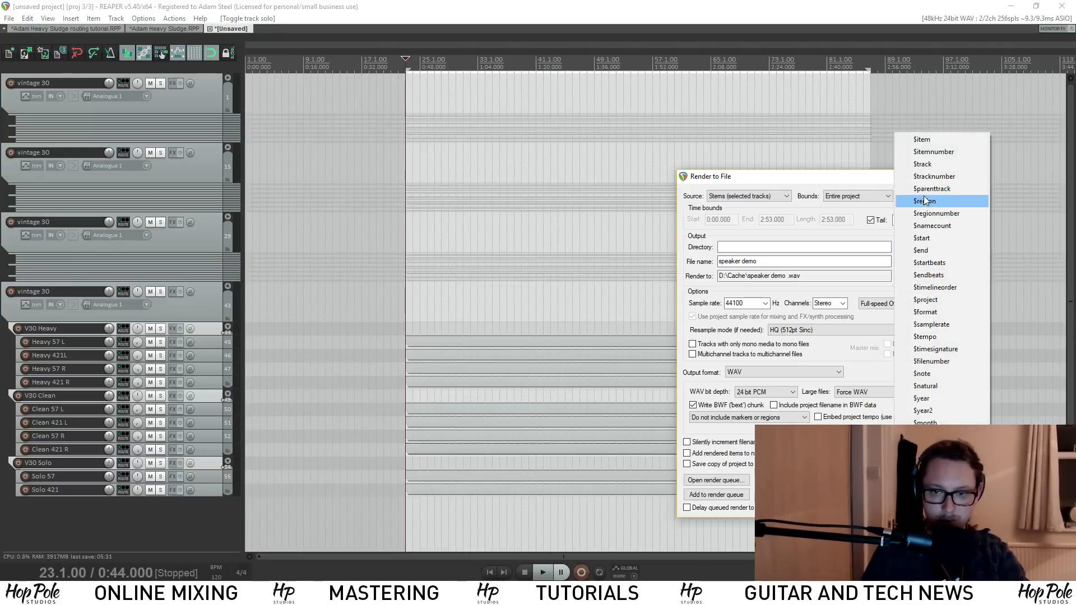
left_click(922, 164)
Review the list of output file names for the three stems
double_click(843, 275)
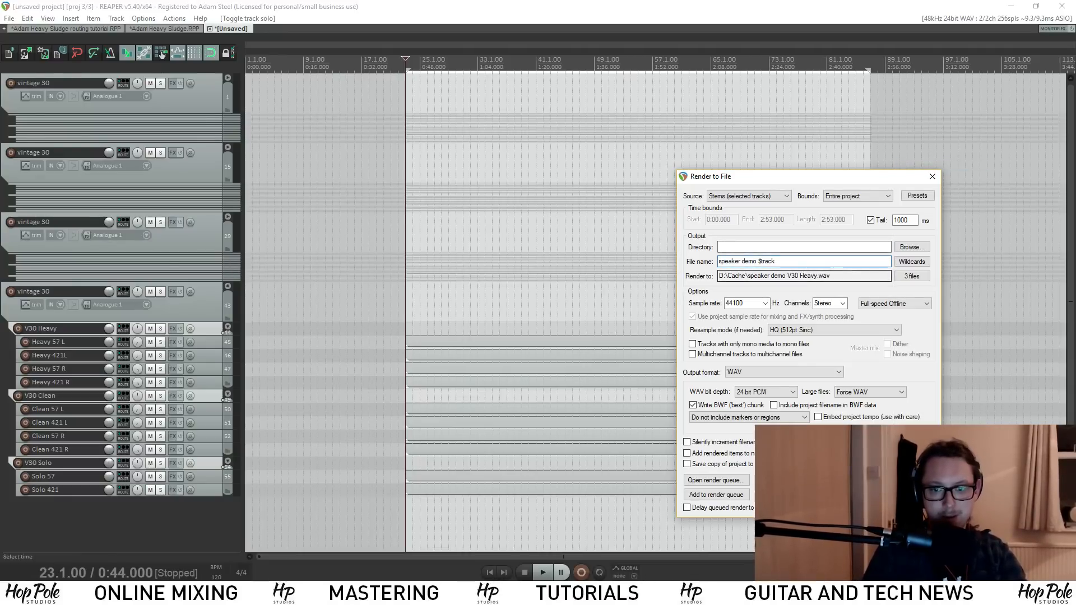
left_click(912, 276)
left_click(912, 276)
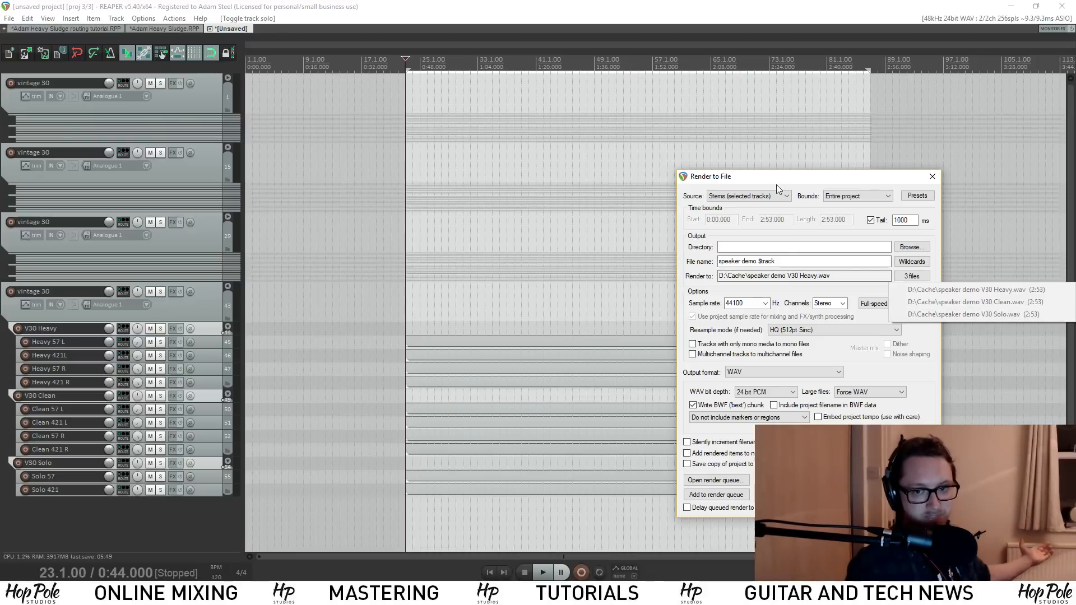
Append "ver 1" after the track wildcard in the render file name and view the output file list
left_click(789, 261)
type("v")
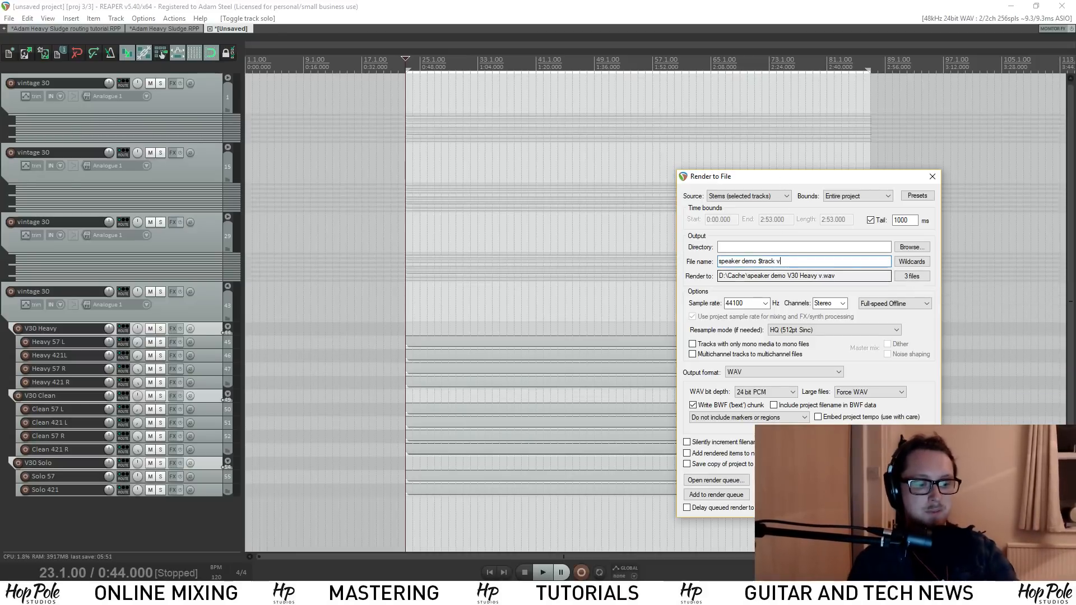
type("er 1")
left_click(911, 276)
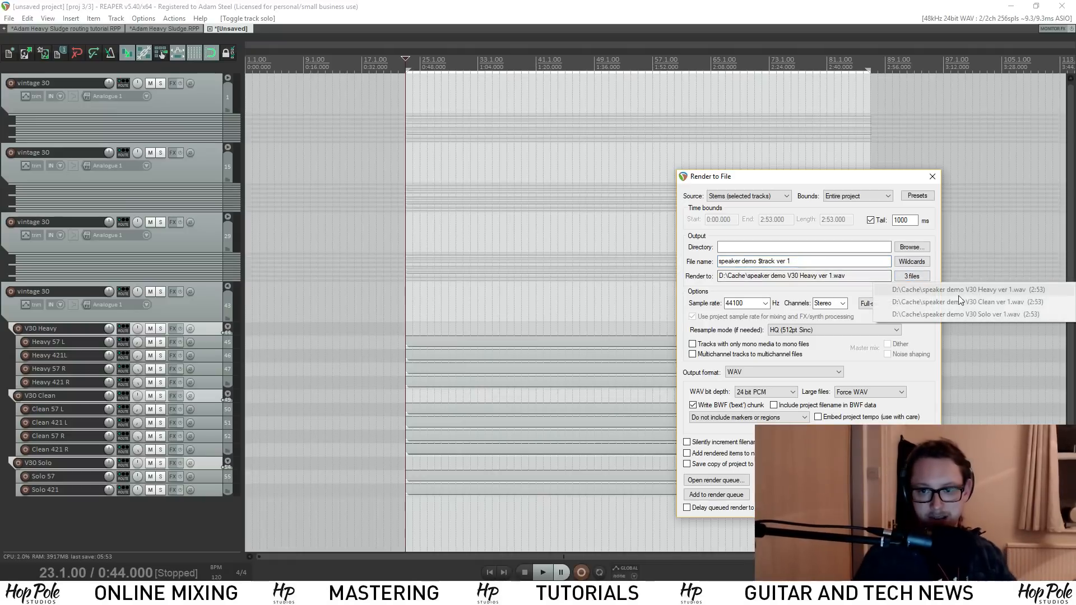
Add the $format and $samplerate wildcards to the end of the render file name and view the output file list
left_click(837, 261)
left_click(902, 263)
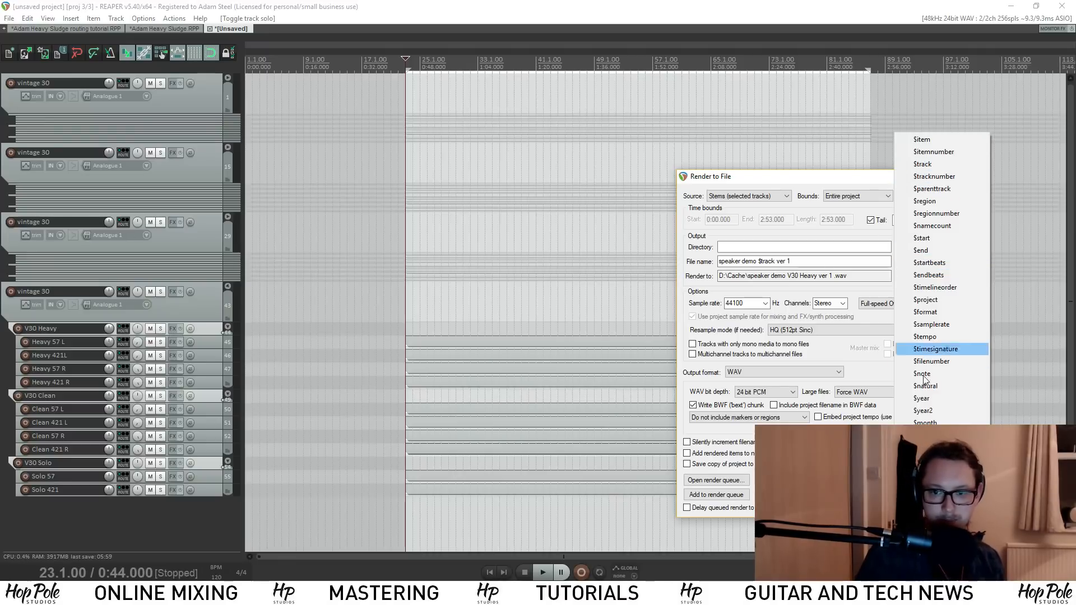
left_click(943, 311)
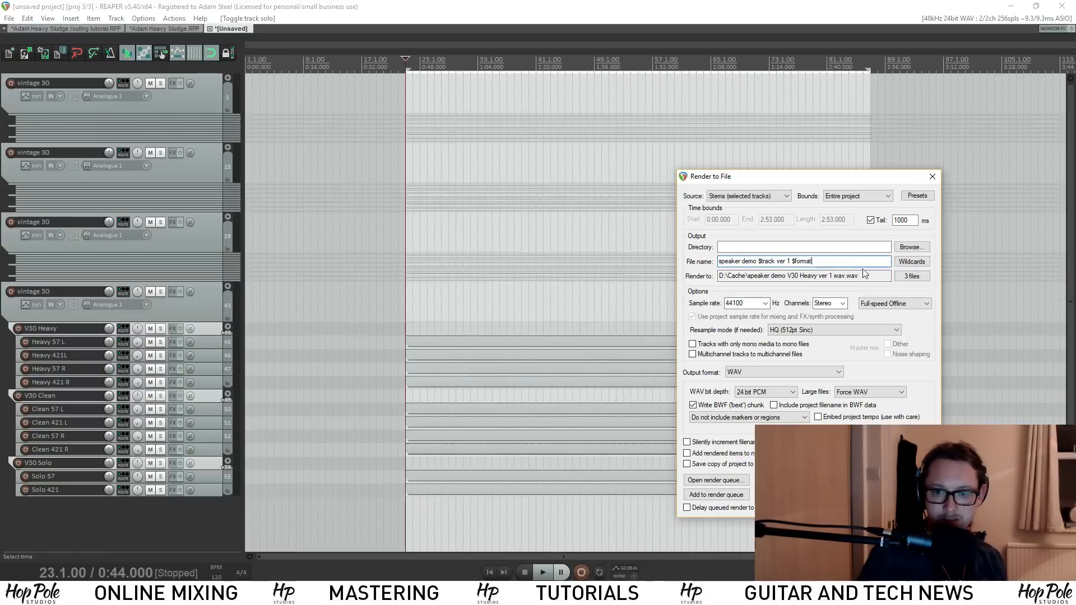
left_click(912, 262)
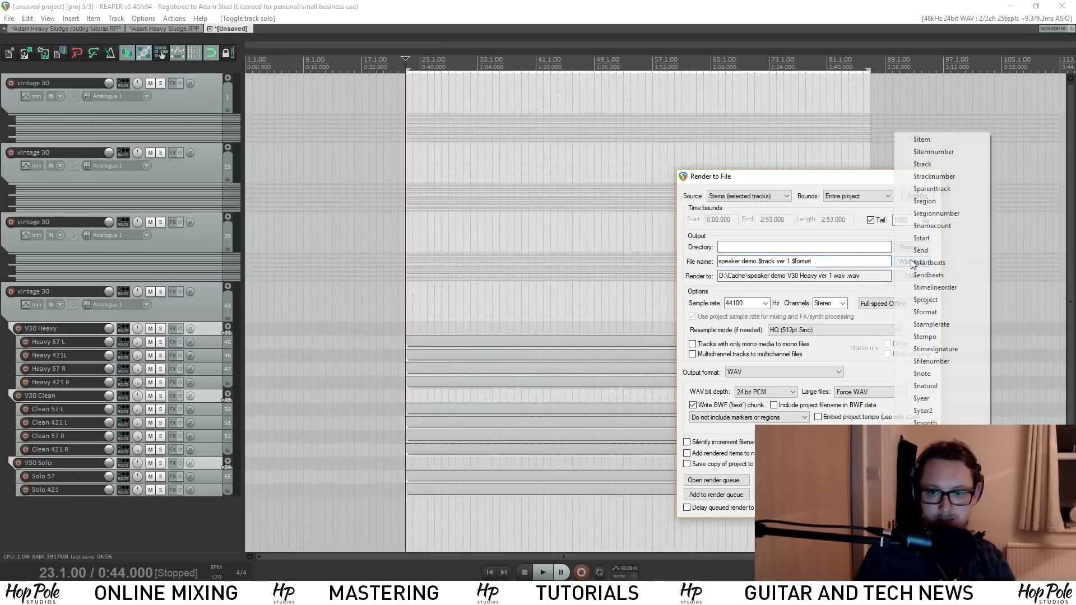
left_click(931, 324)
mouse_move(906, 277)
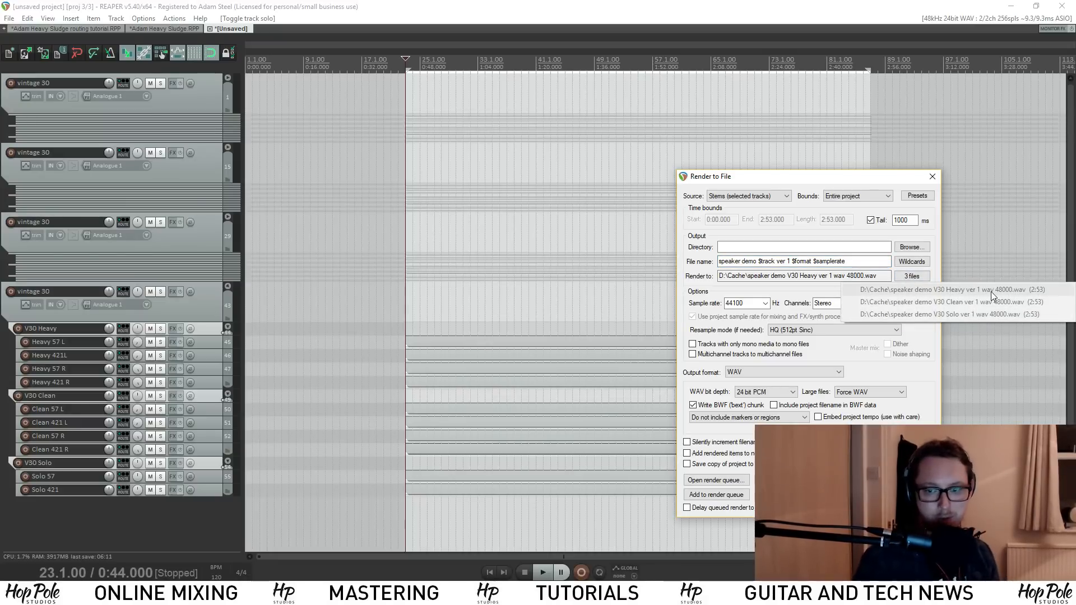
Set the render bounds to Time selection and the output directory to D:\Cache, and close the render settings
left_click(862, 262)
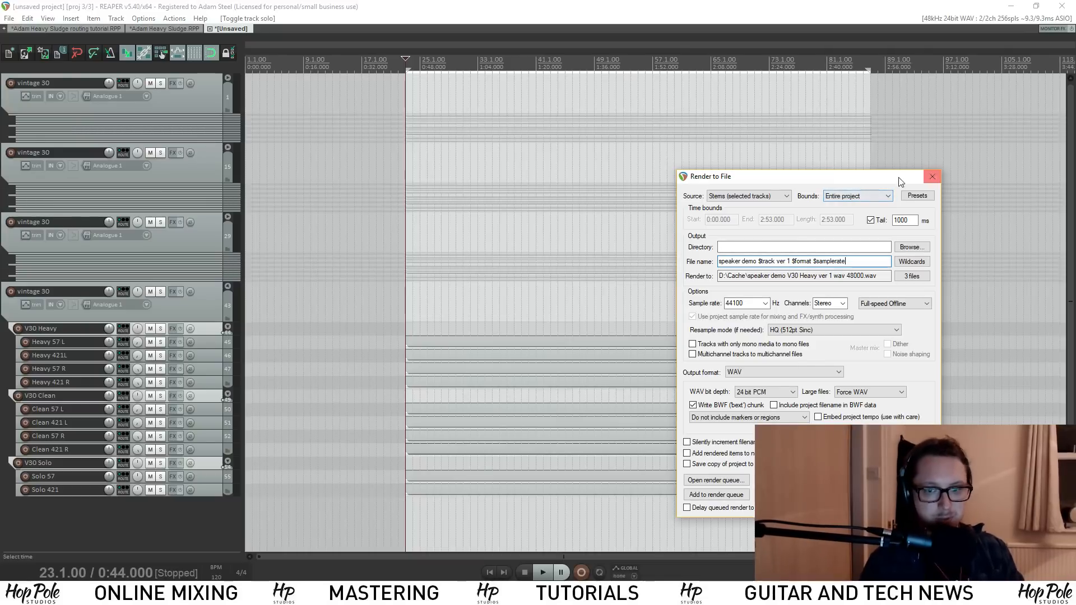
left_click(857, 195)
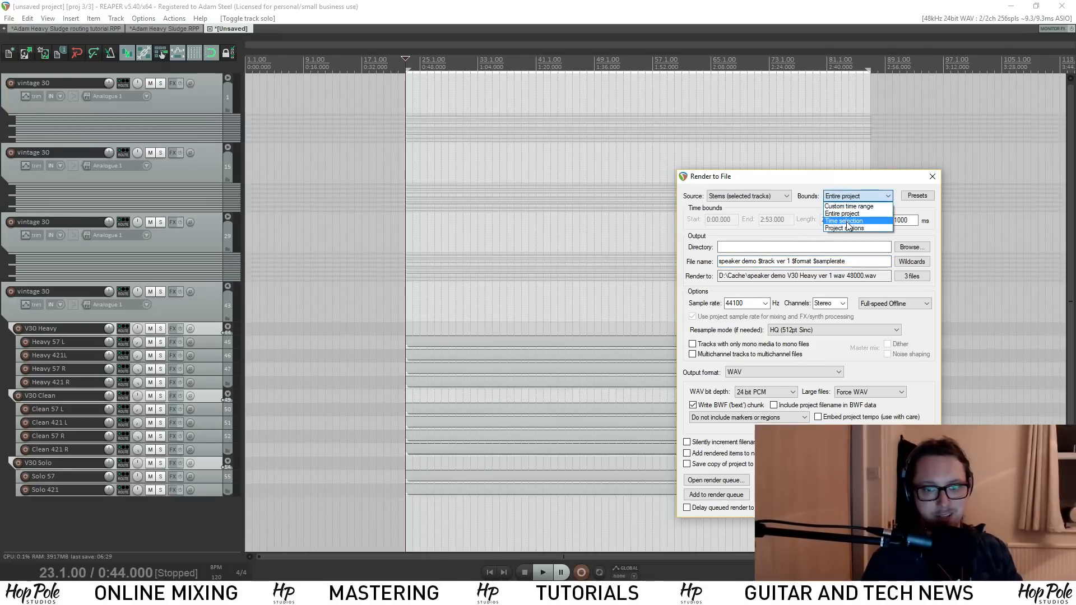
left_click(848, 221)
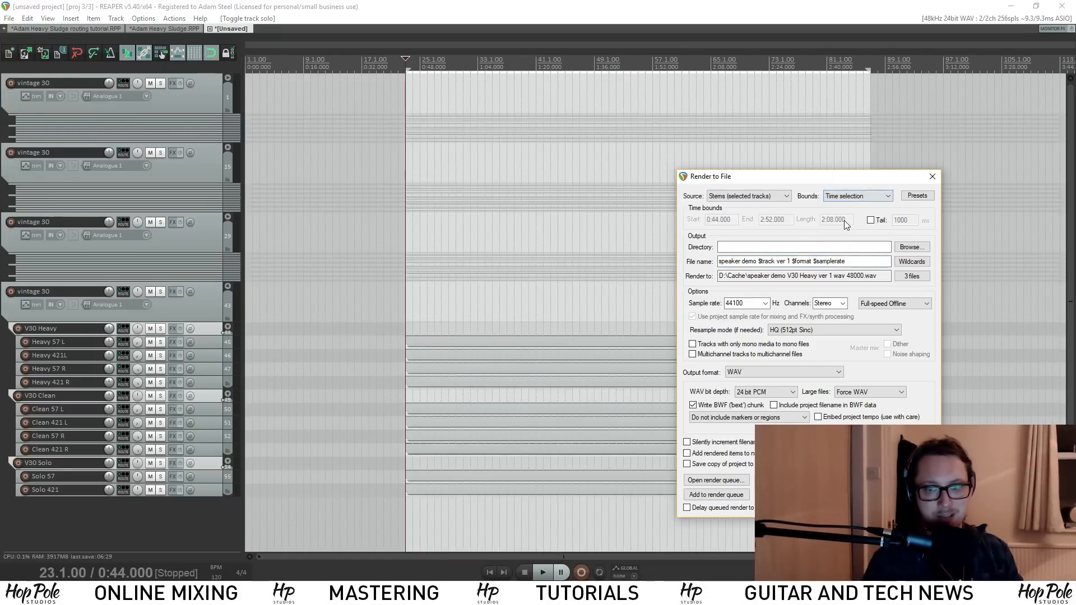
left_click(908, 248)
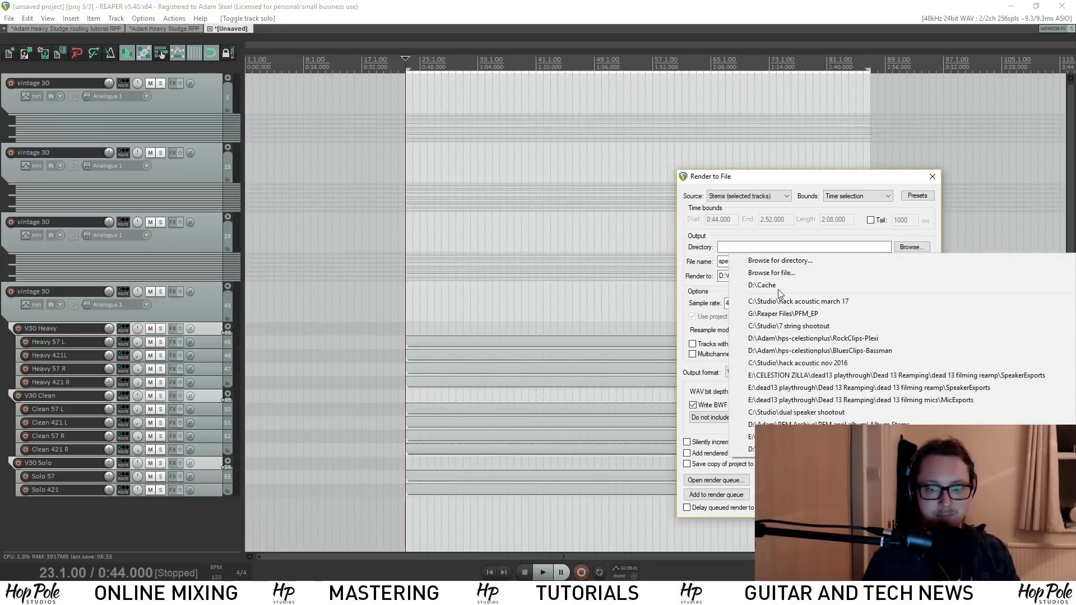
left_click(778, 287)
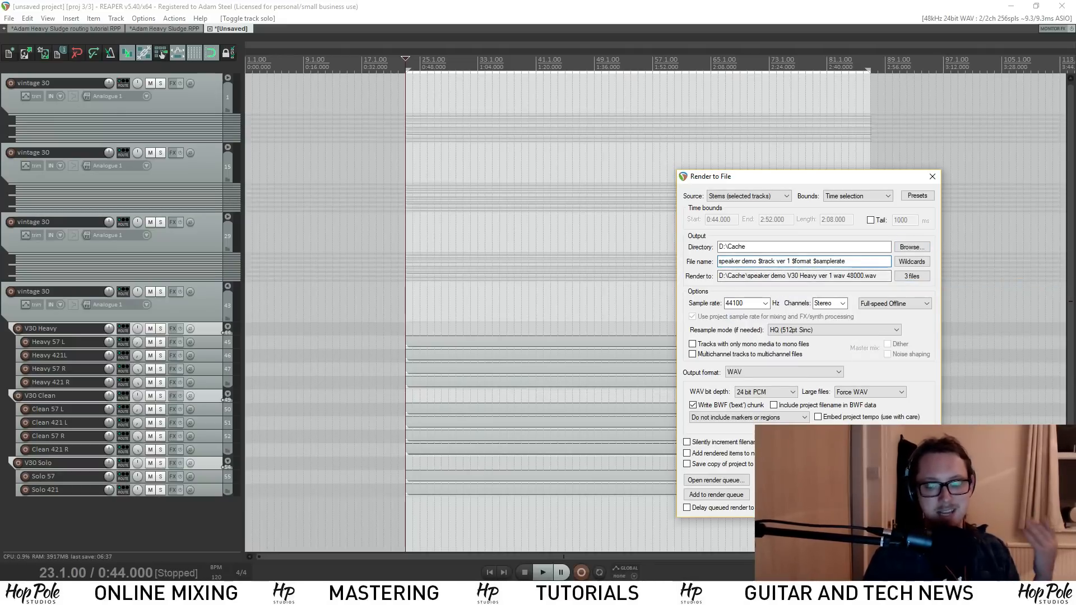
left_click(905, 495)
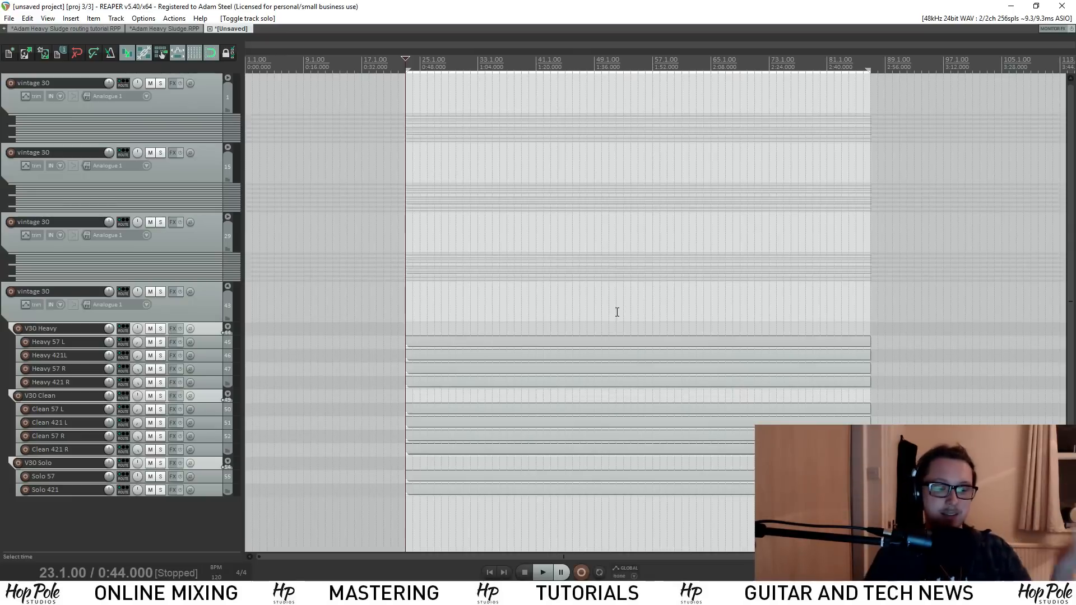
left_click(757, 594)
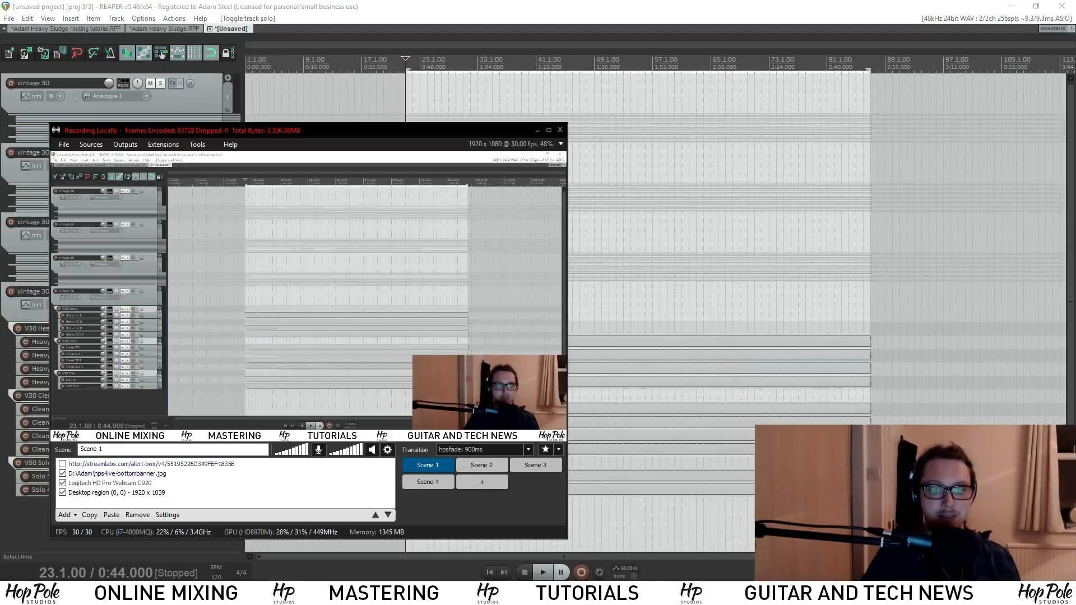
left_click(376, 7)
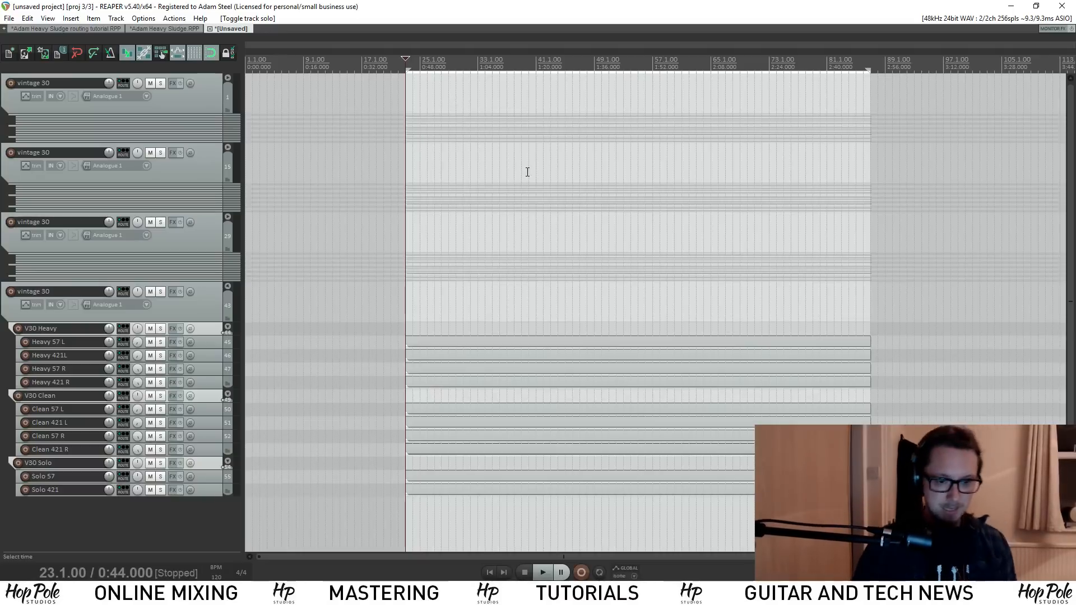
scroll(494, 202, "down", 4)
scroll(495, 202, "down", 1)
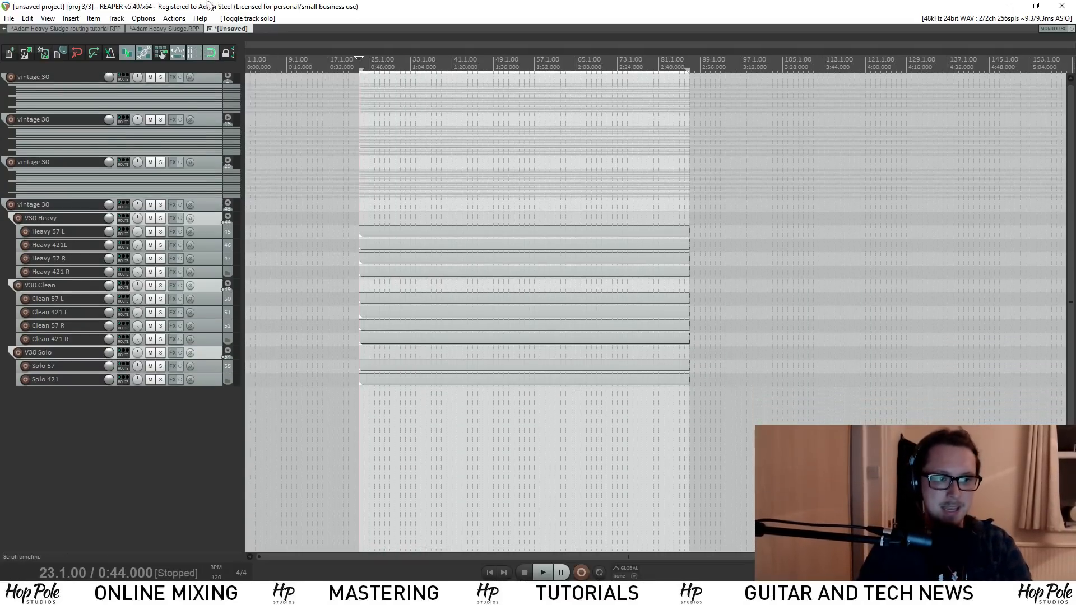
left_click_drag(1071, 260, 1065, 207)
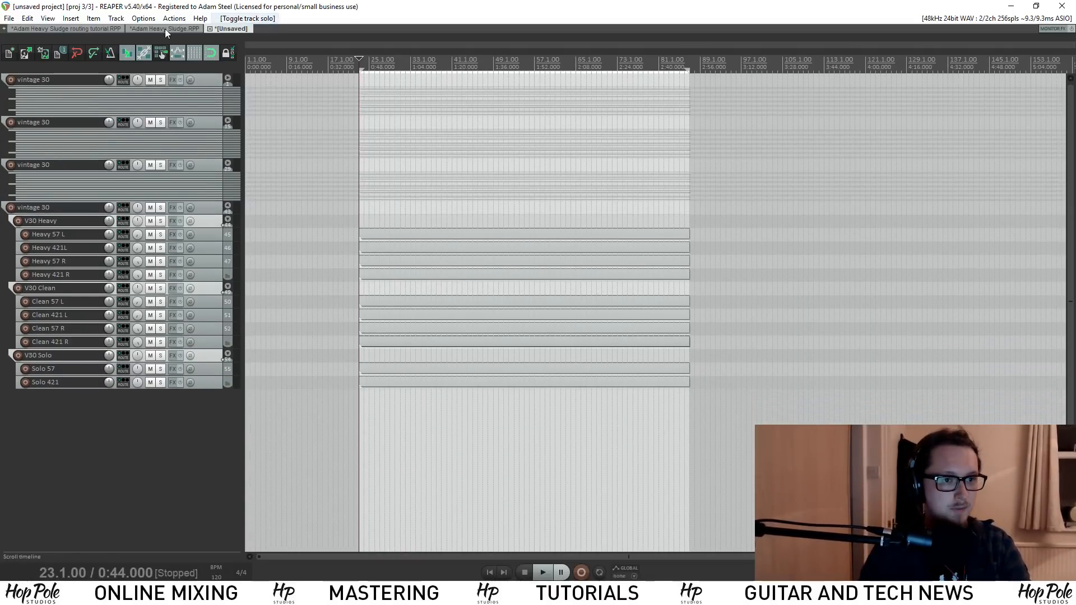
Switch to the Adam Heavy Sludge routing tutorial project and show its mixer with the master track selected
left_click(87, 28)
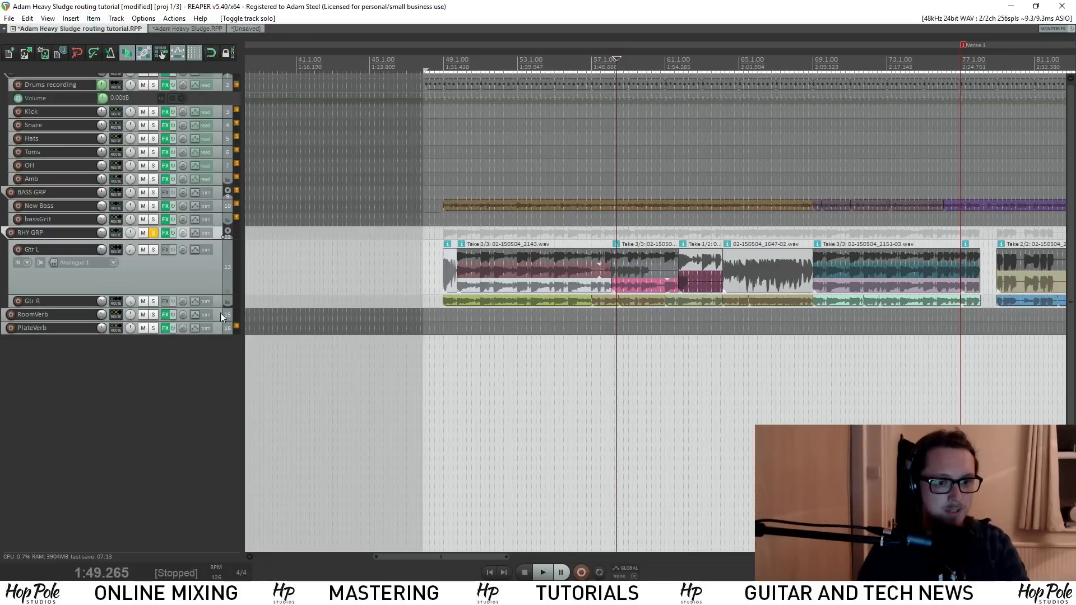
key("ctrl+m")
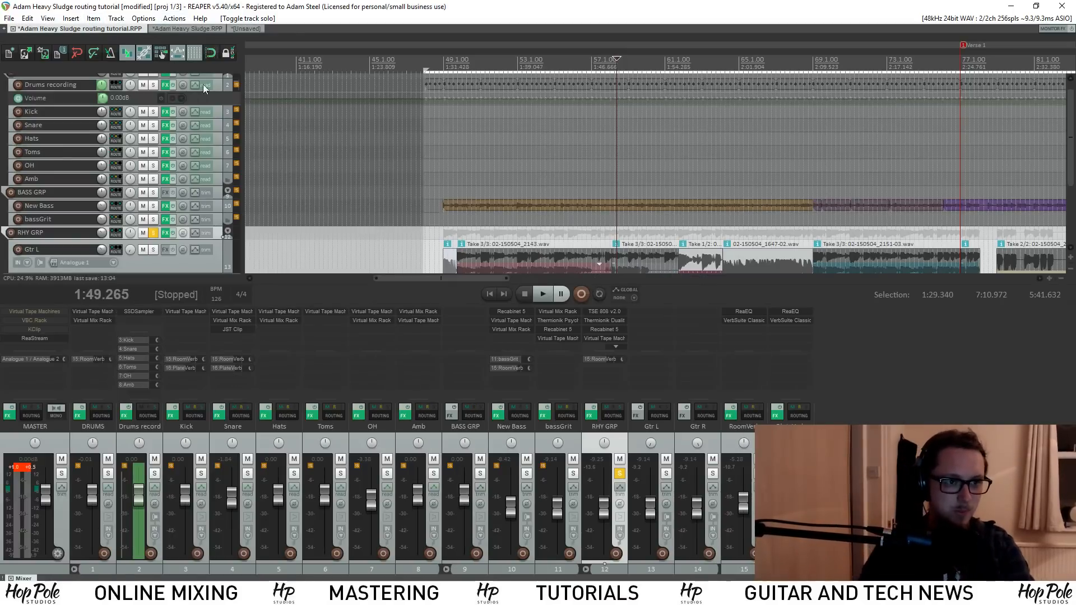
left_click(50, 571)
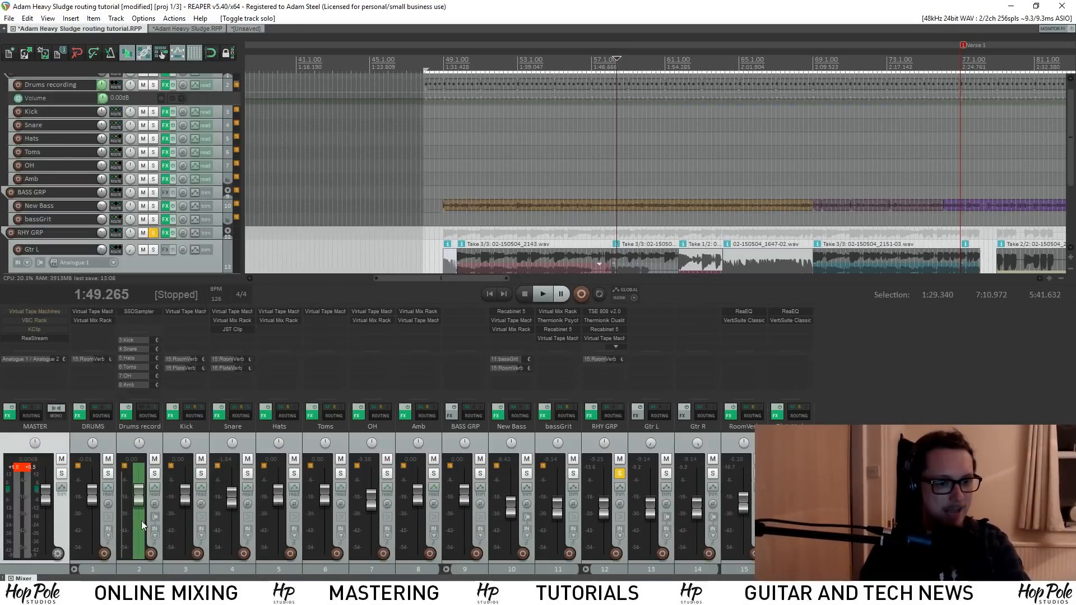
View the mixer's display options, and select the DRUMS, BASS GRP and RHY GRP folder tracks in turn
right_click(53, 570)
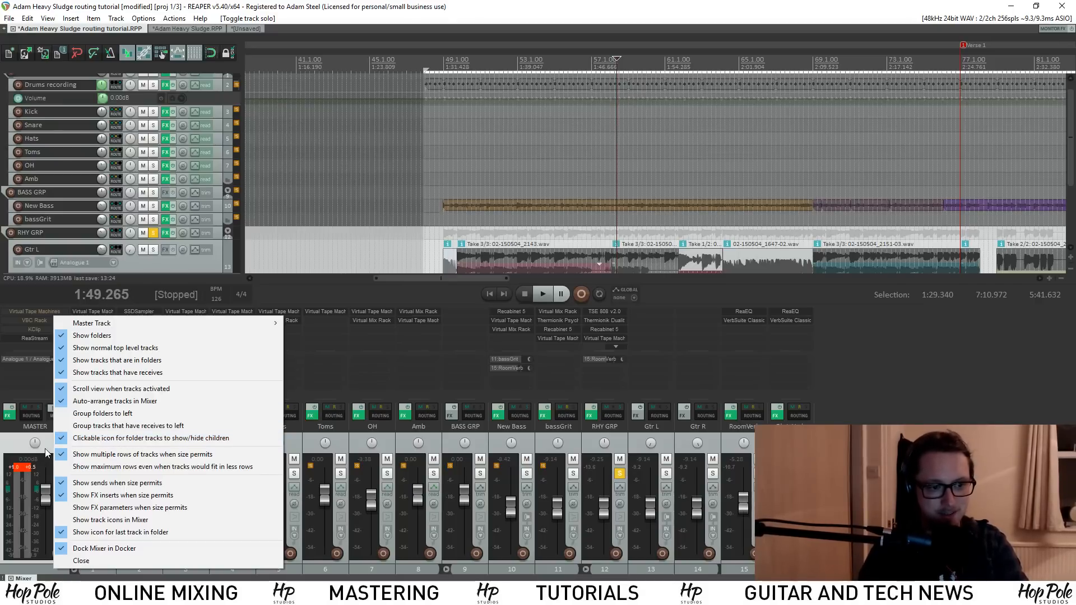
left_click(59, 442)
left_click(103, 565)
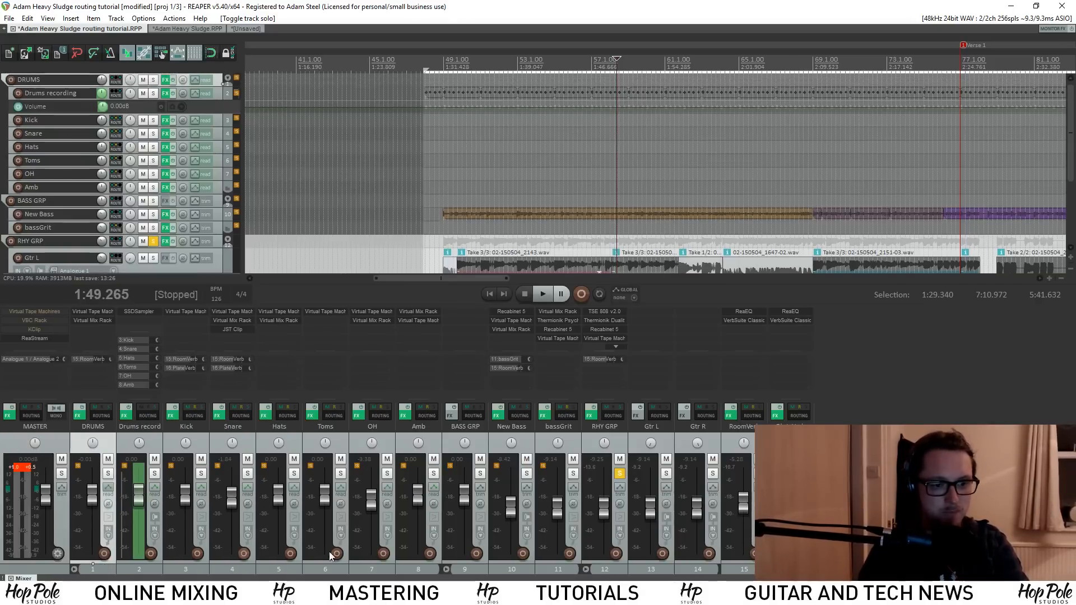
left_click(478, 567)
left_click(604, 566)
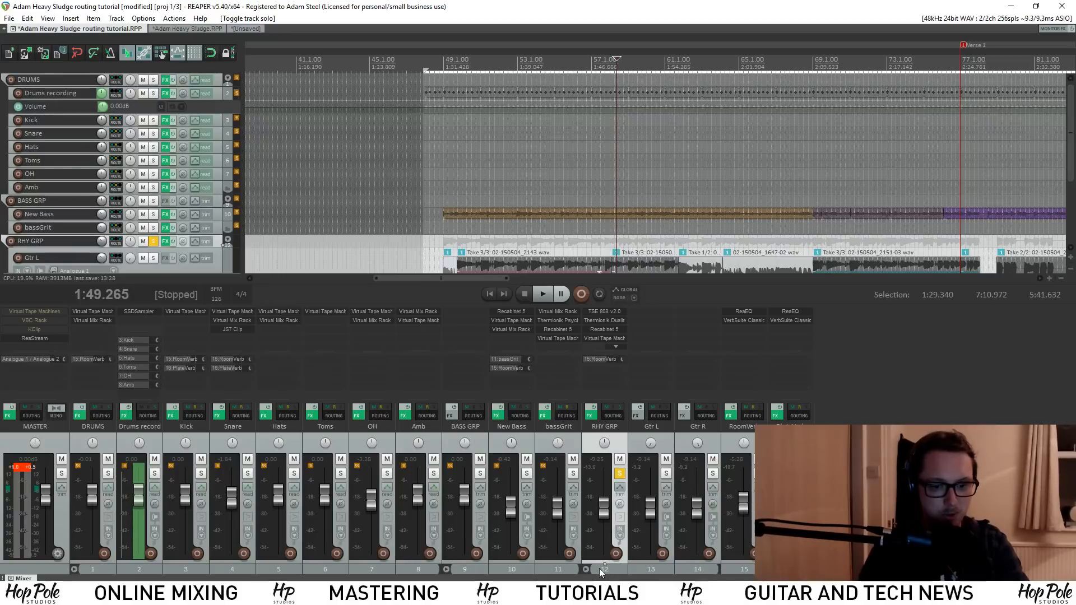
Hide the child tracks of the DRUMS, BASS GRP and RHY GRP folders in the mixer
left_click(74, 569)
left_click(121, 569)
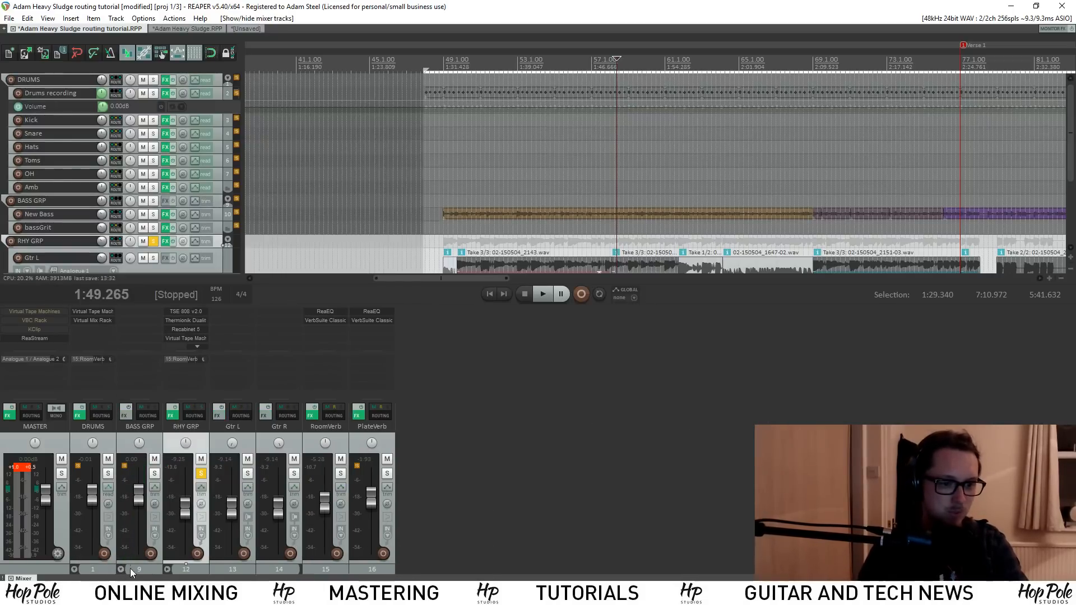
left_click(167, 568)
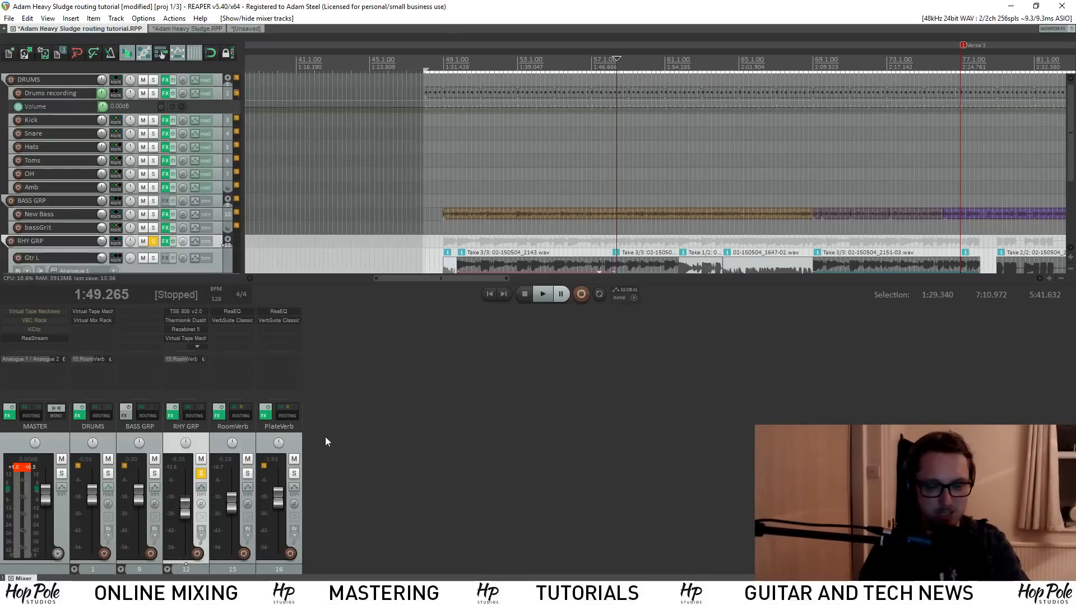
Step through the collapsed DRUMS, BASS GRP and RHY GRP channels to examine them as group buses
left_click(106, 439)
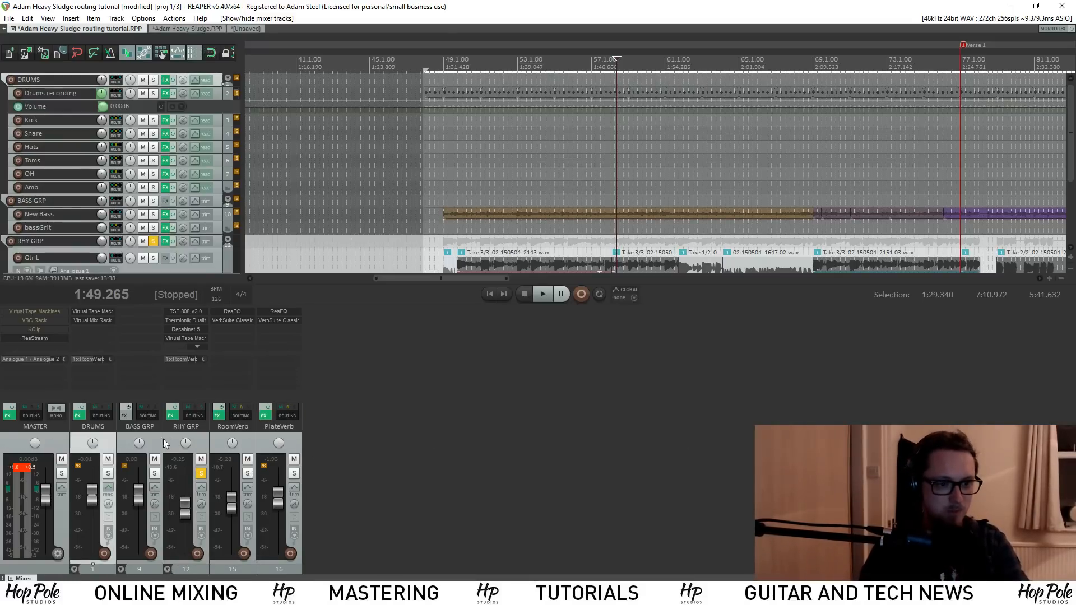
left_click(158, 440)
left_click(204, 440)
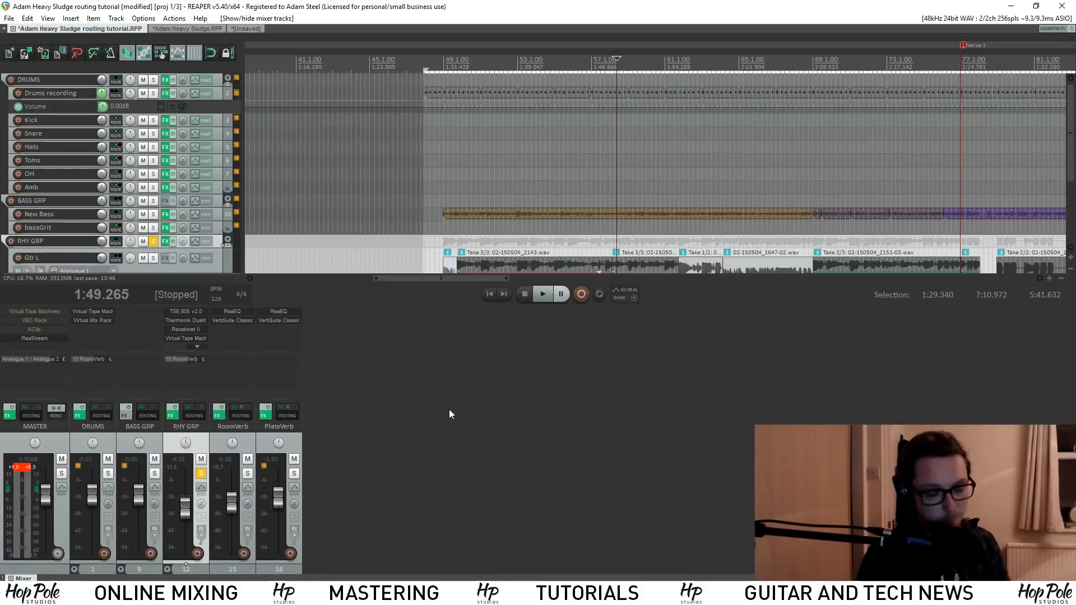
left_click(114, 445)
left_click(154, 438)
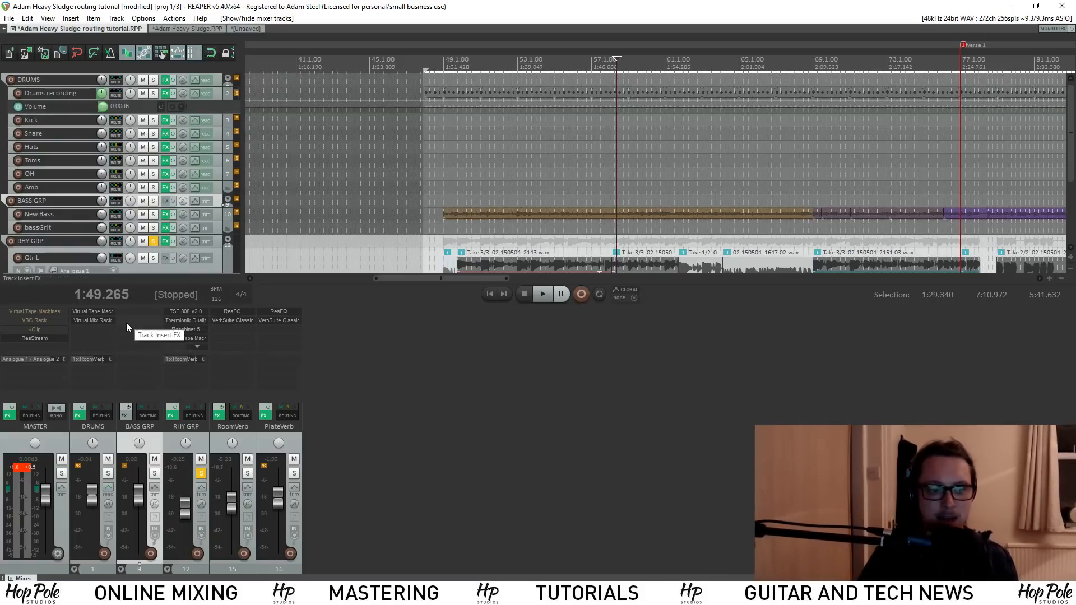
Expand the DRUMS folder in the mixer to inspect the Snare channel, and collapse the folder again
left_click(75, 568)
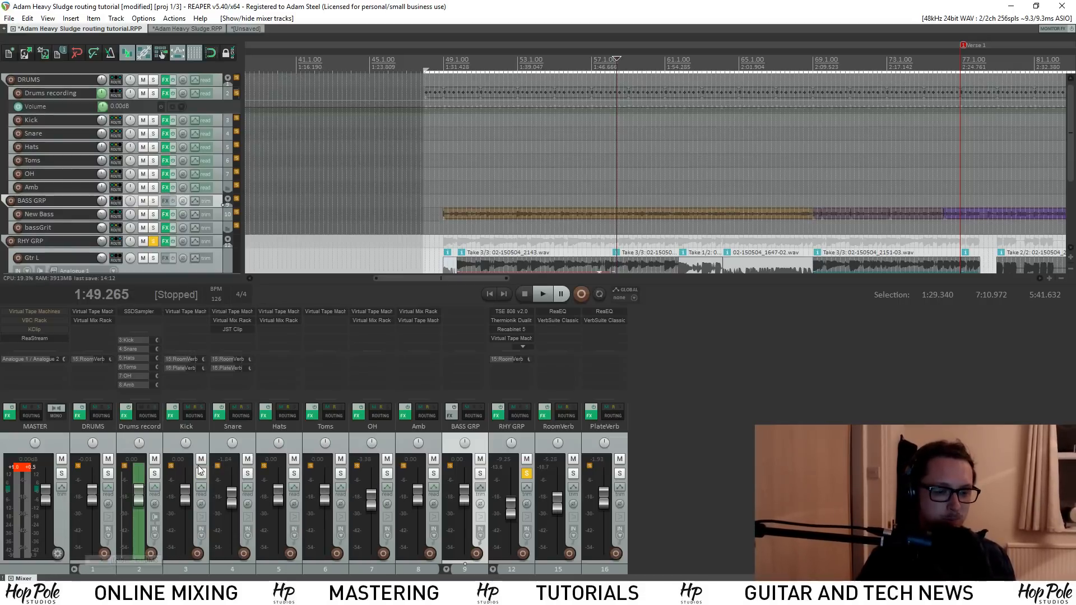
left_click(254, 441)
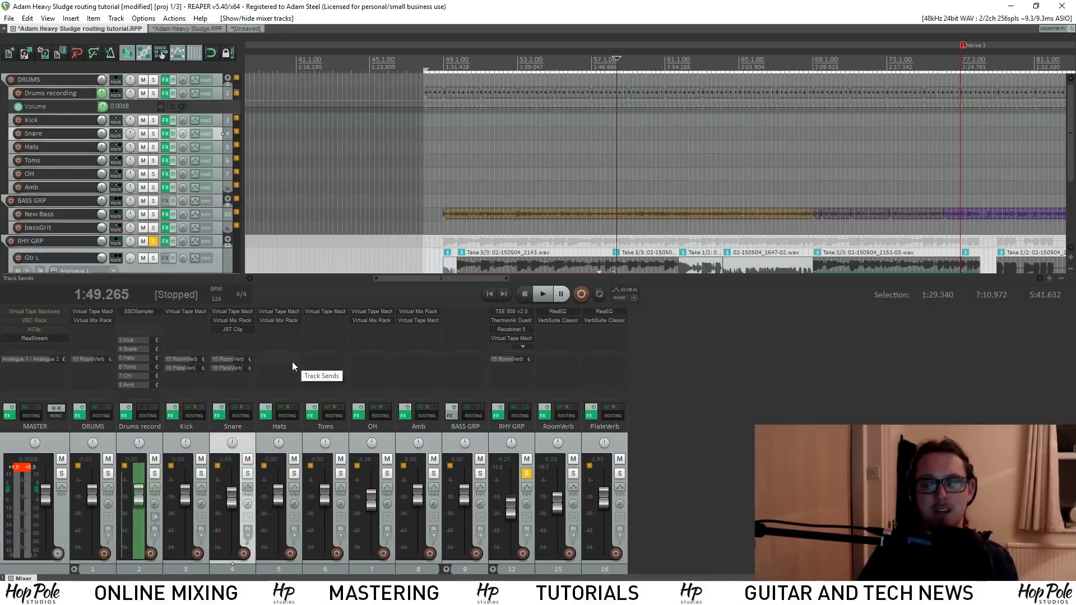
left_click(72, 568)
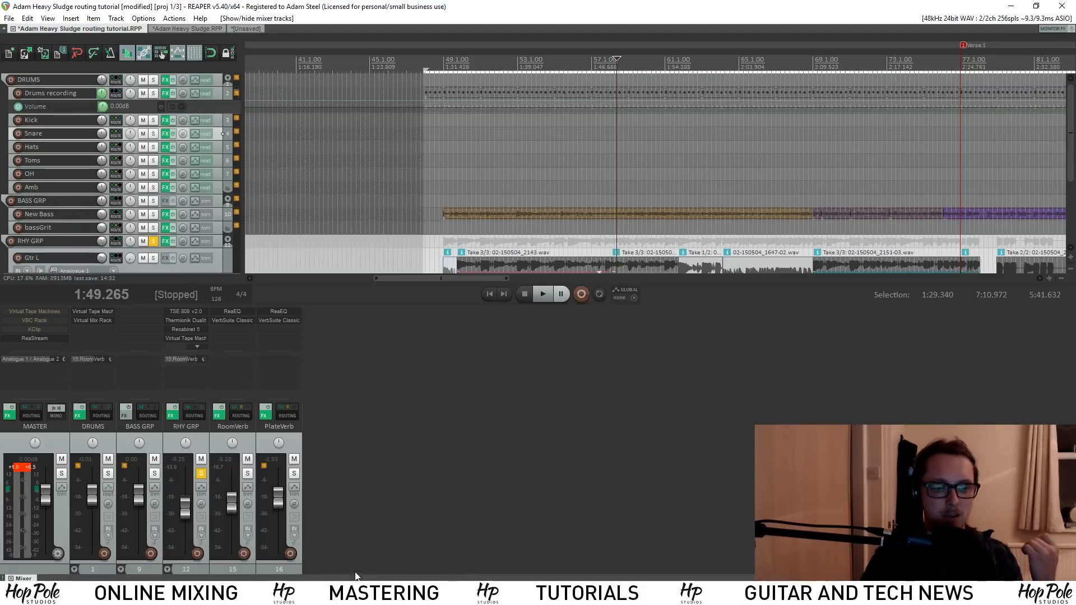
Switch to the recording program and change the active scene to Scene 3
left_click(357, 593)
left_click(534, 466)
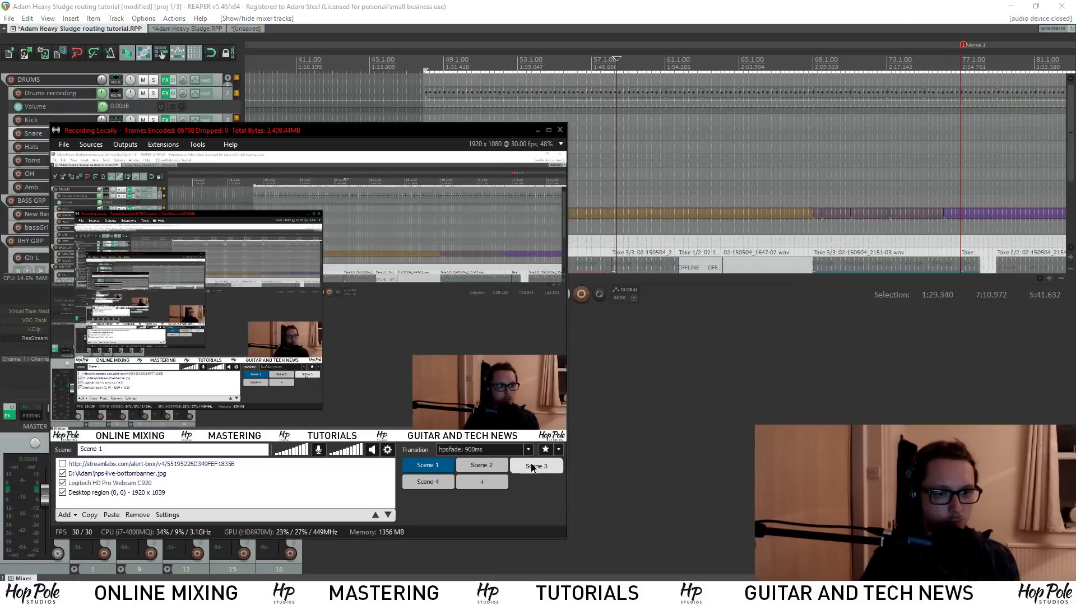